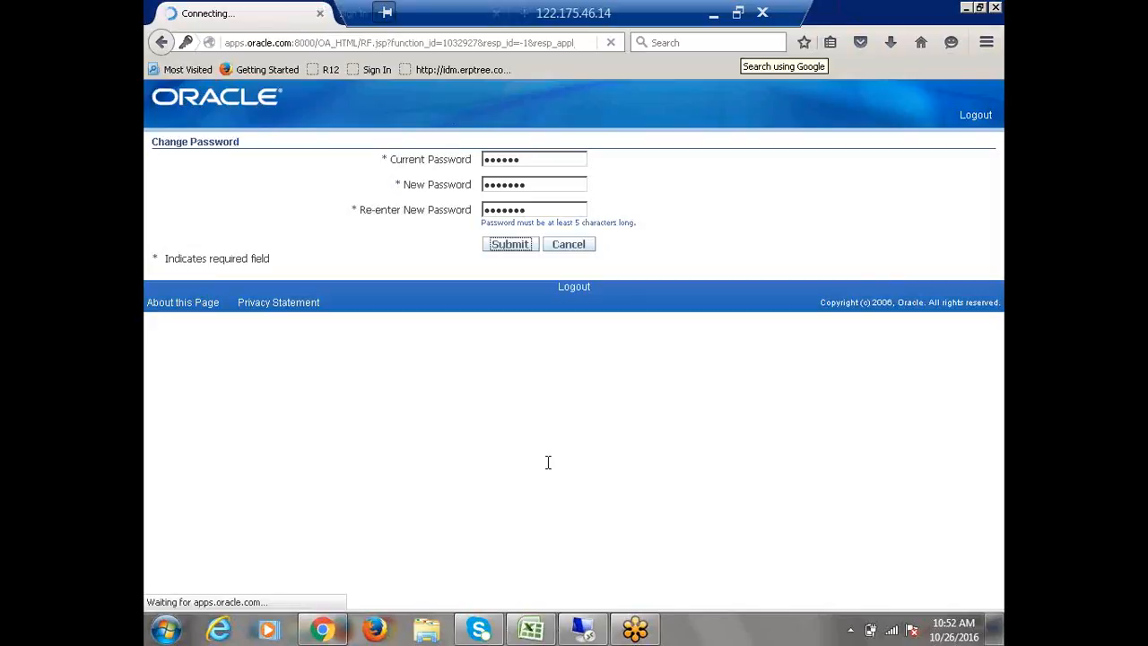
Step: Switch to the Recap.xlsx workbook in Excel, select the Create Locations task in A42, and return to the remote desktop session
{"action": "left_click", "coordinate": [531, 629]}
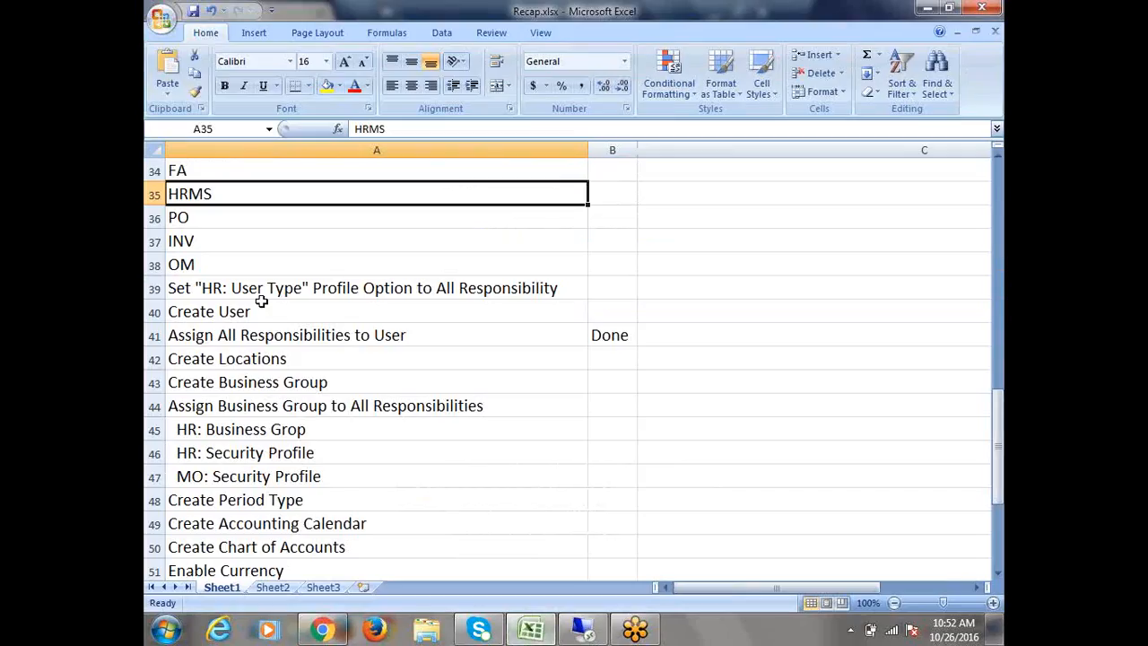
{"action": "left_click", "coordinate": [254, 360]}
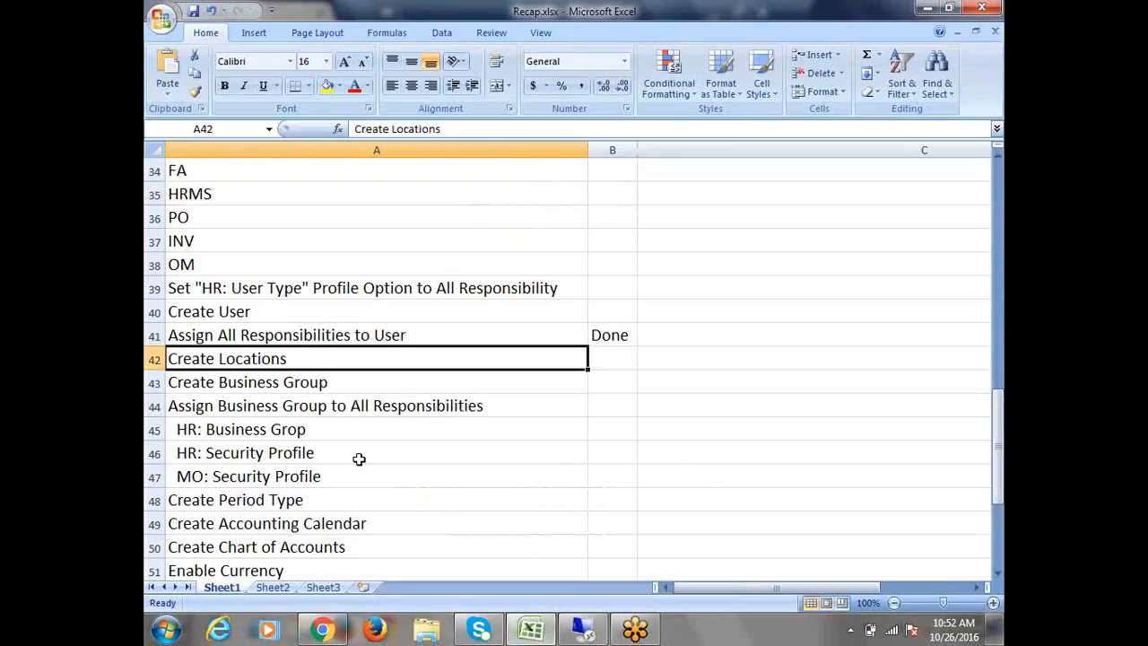
{"action": "left_click", "coordinate": [581, 631]}
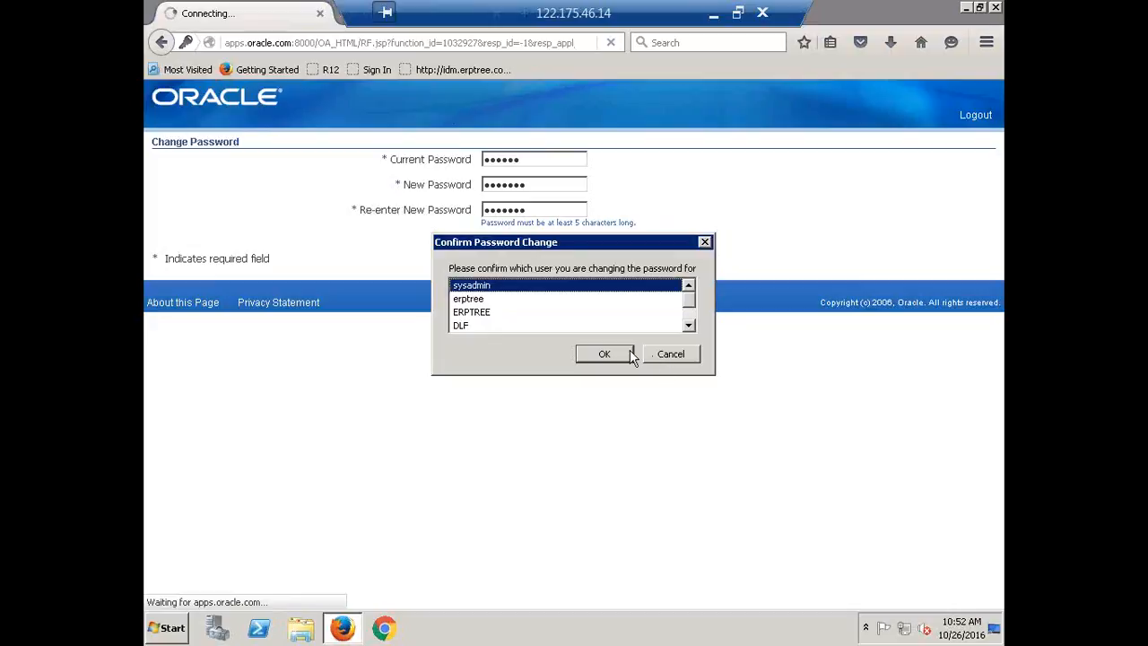
Step: Dismiss the Confirm Password Change prompt, then try resubmitting the filled-in password change with sysadmin confirmed as the user
{"action": "left_click", "coordinate": [691, 325]}
{"action": "left_click", "coordinate": [691, 324]}
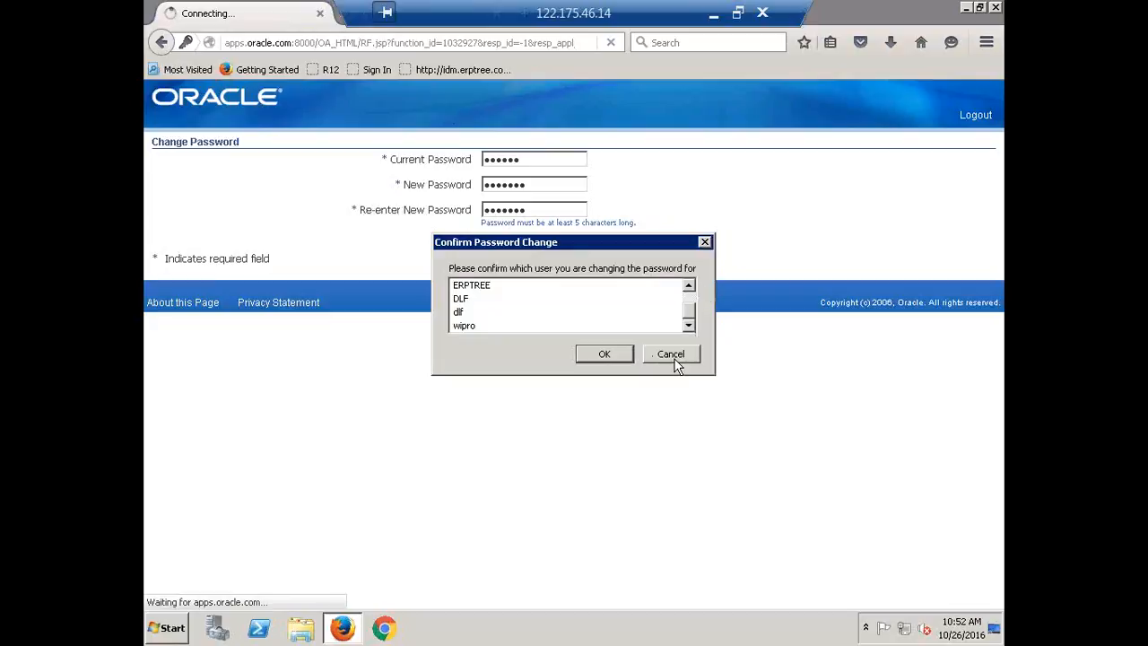
{"action": "left_click", "coordinate": [672, 355]}
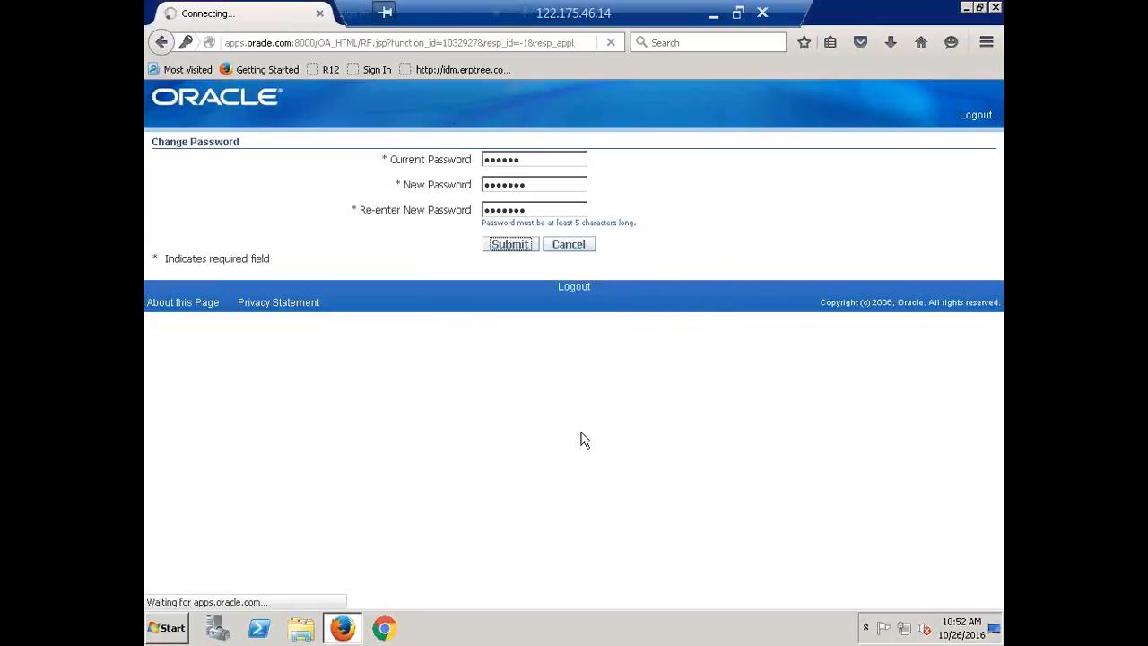
{"action": "left_click", "coordinate": [709, 13]}
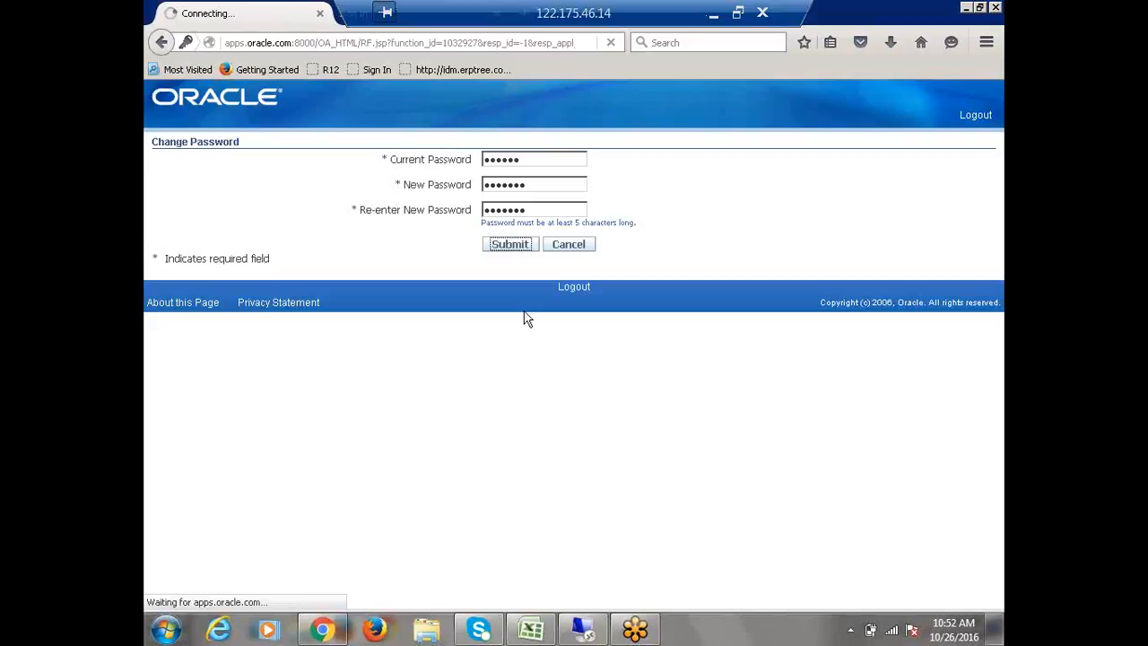
{"action": "left_click", "coordinate": [509, 245]}
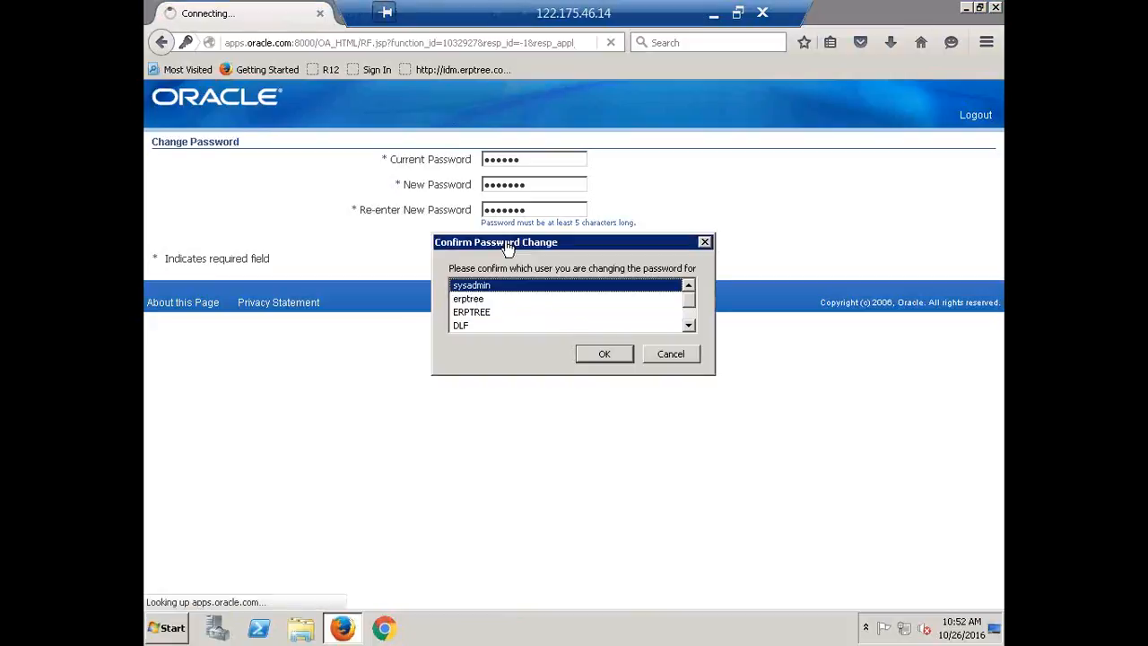
{"action": "left_click", "coordinate": [596, 353]}
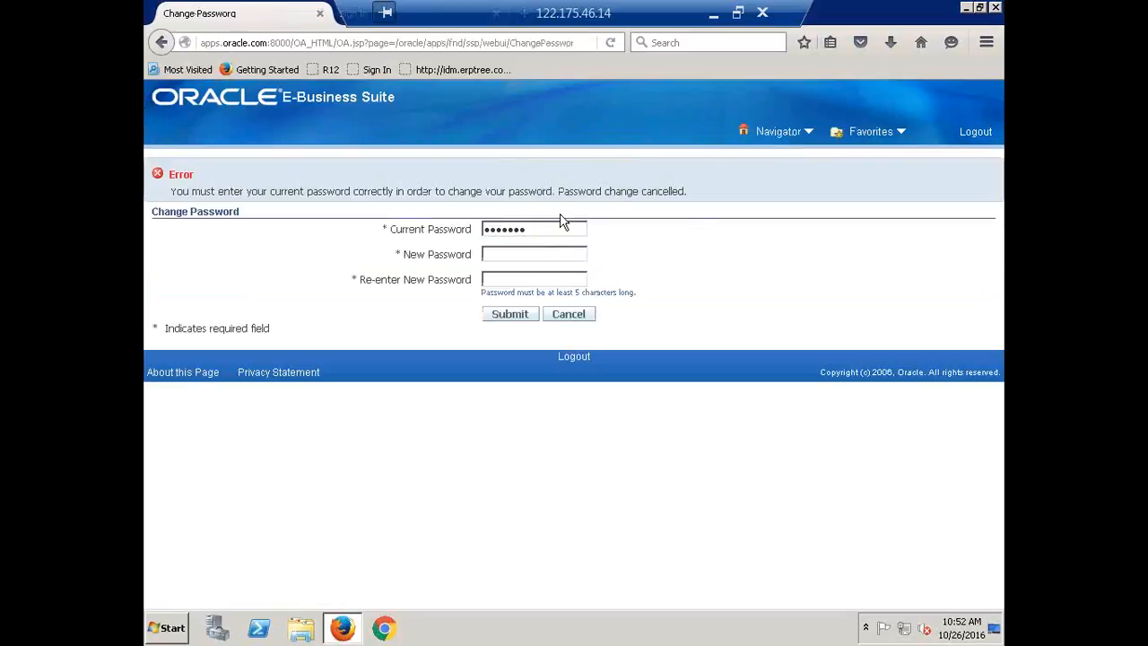
Step: Log out from the Change Password page and sign in as CALFRE with the account password, dismissing the offer to update the saved login
{"action": "left_click", "coordinate": [987, 18]}
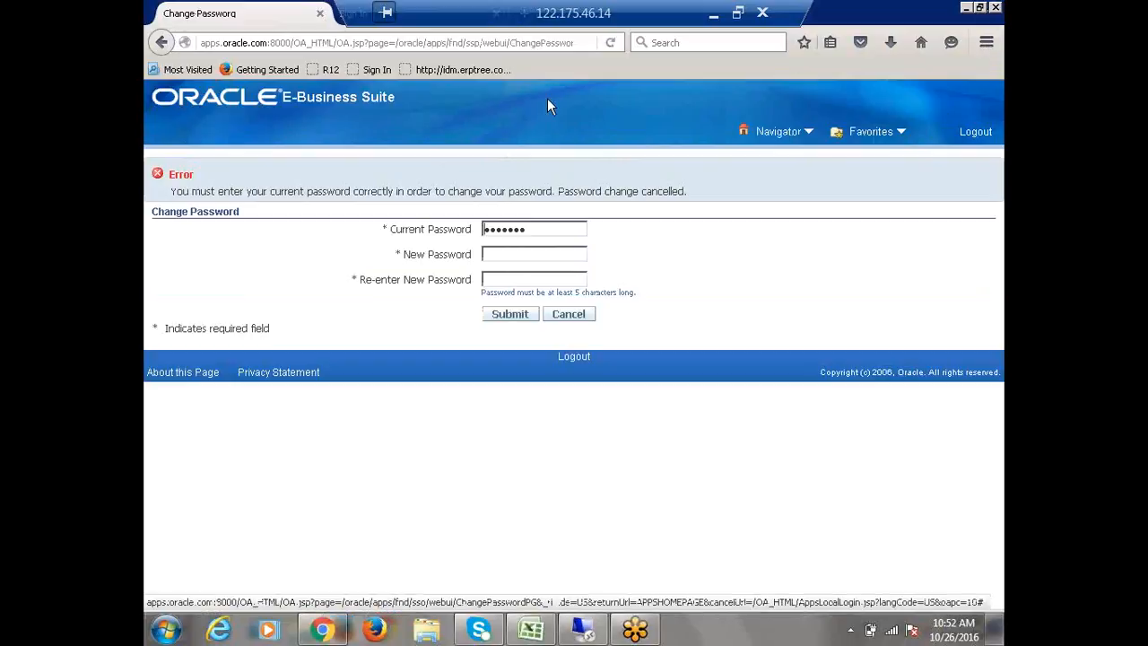
{"action": "left_click", "coordinate": [977, 139]}
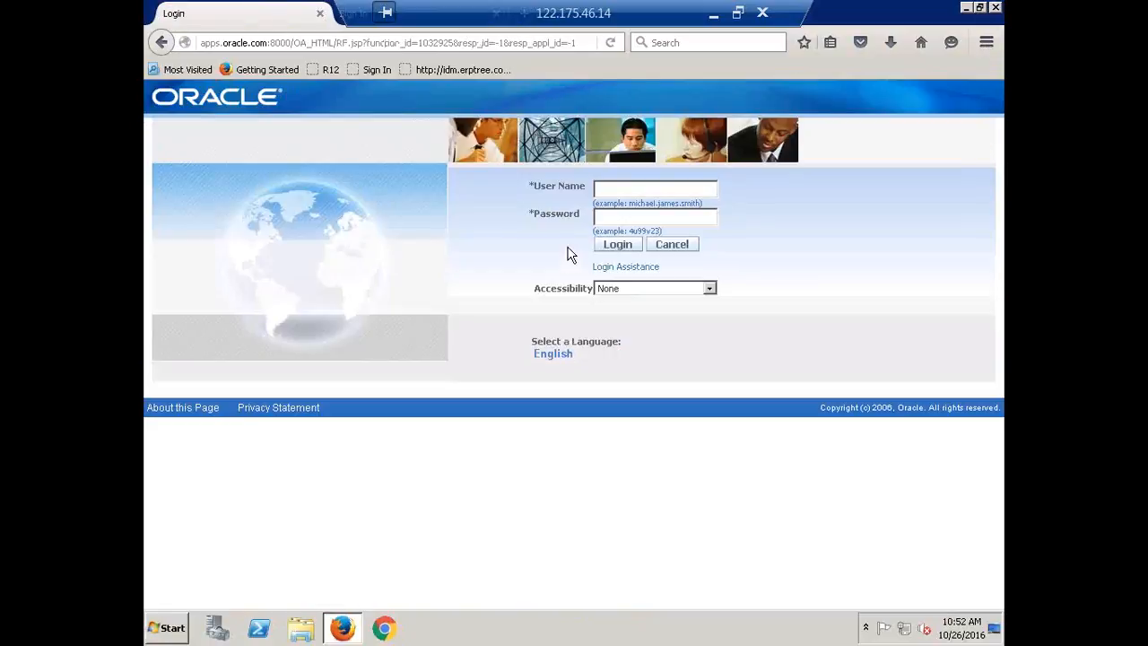
{"action": "type", "text": "CALFR*******"}
{"action": "key", "text": "Tab"}
{"action": "key", "text": "Return"}
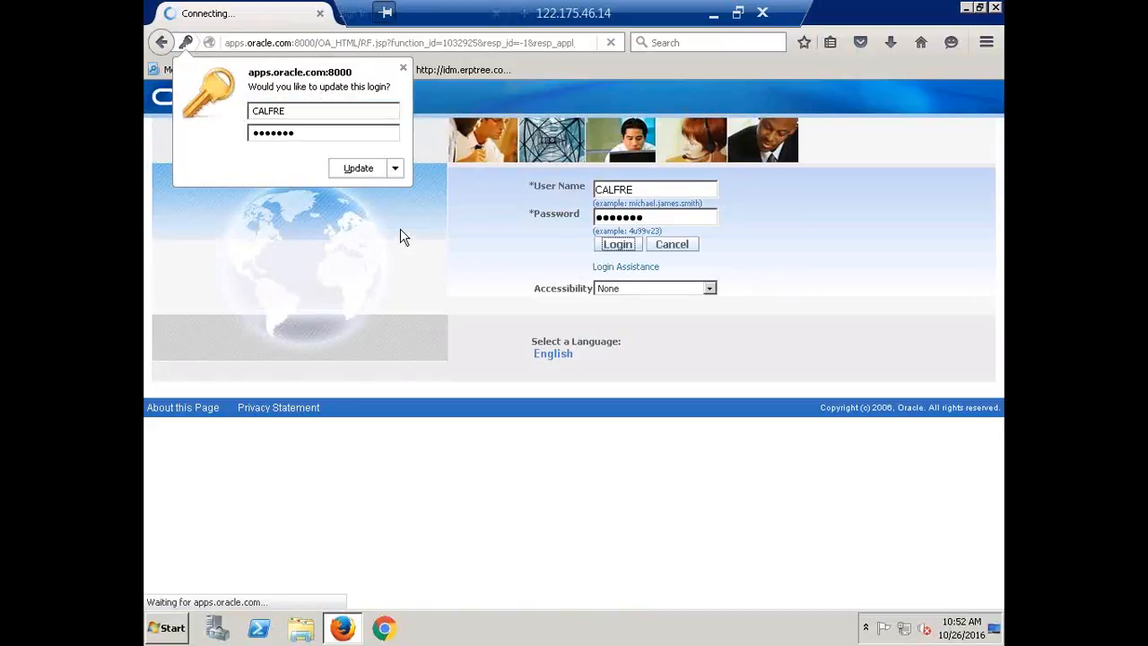
{"action": "left_click", "coordinate": [402, 70]}
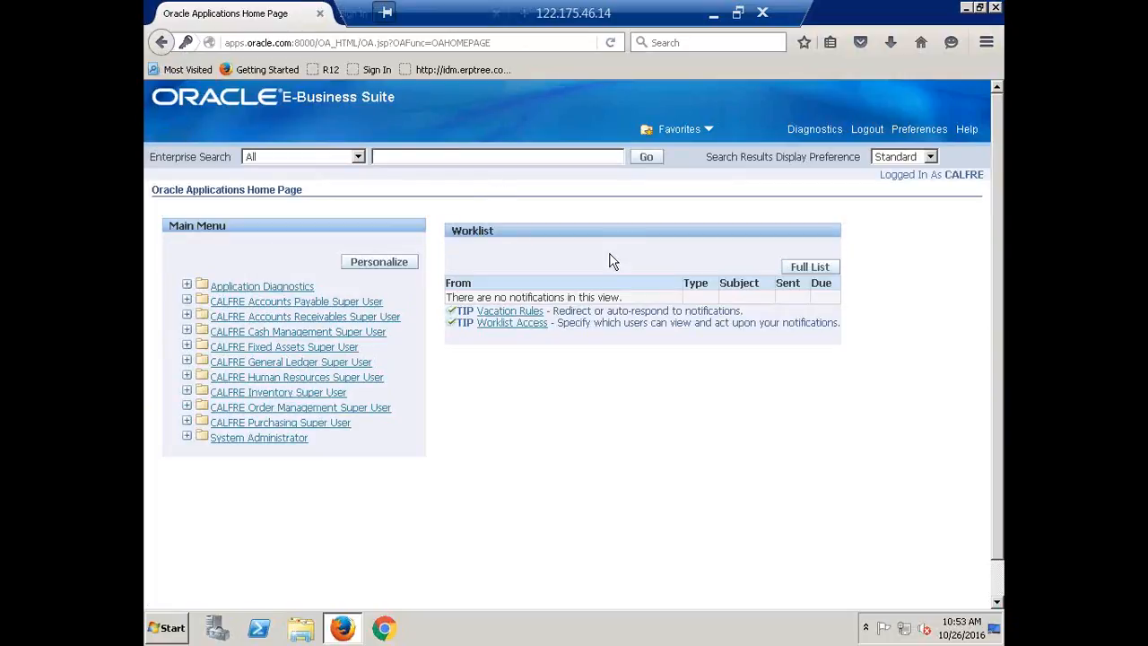
Step: Expand the CALFRE Human Resources Super User responsibility on the Oracle Applications home page
{"action": "left_click", "coordinate": [737, 13]}
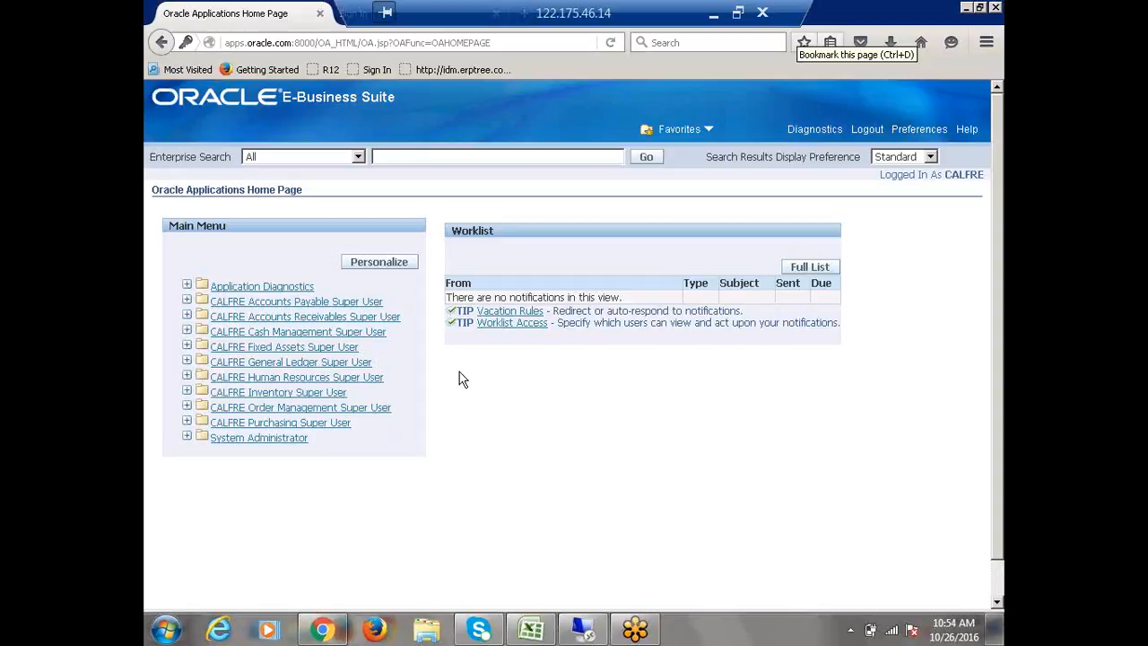
{"action": "left_click", "coordinate": [265, 377]}
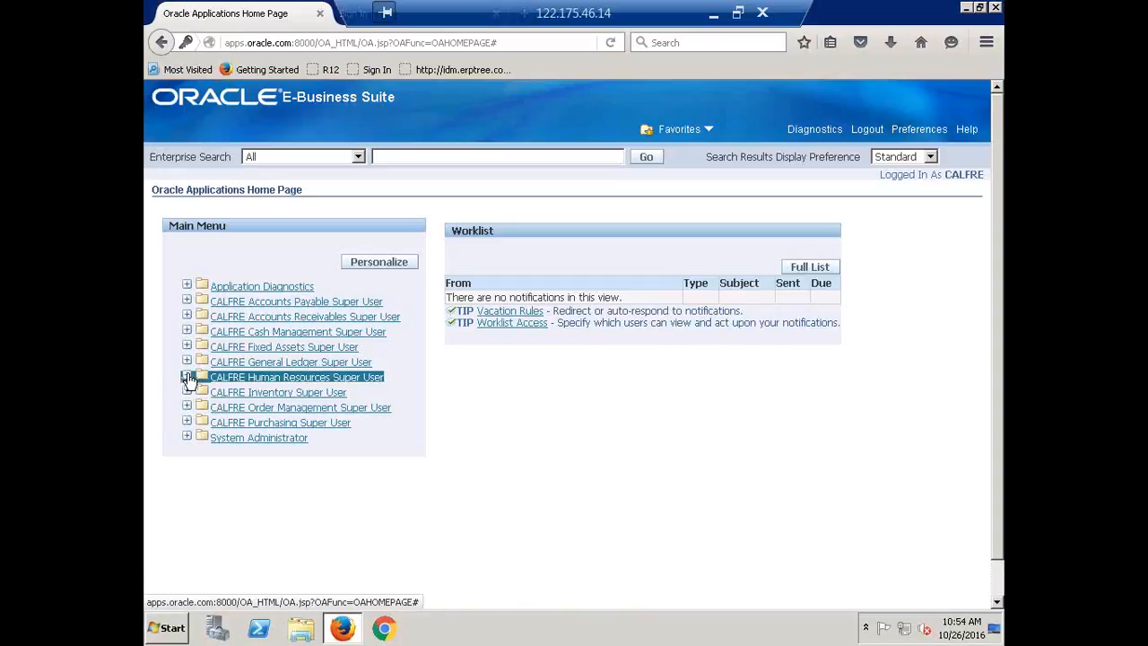
{"action": "left_click", "coordinate": [279, 554]}
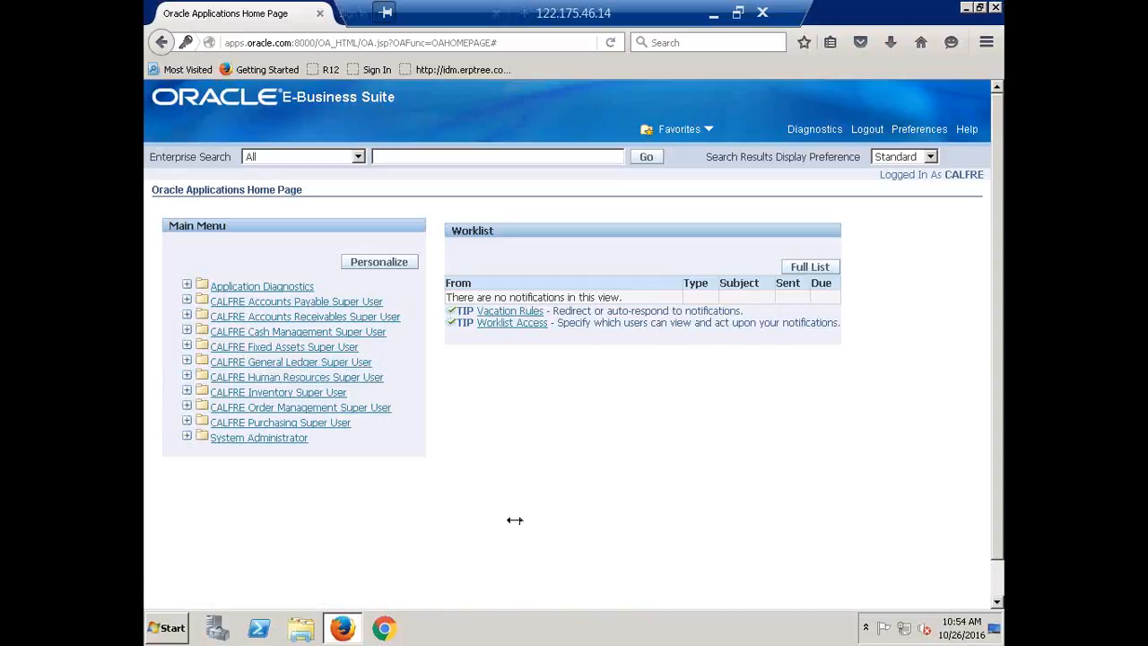
Step: Disconnect the remote desktop session and reconnect to 122.175.46.14, entering the Windows account password
{"action": "left_click", "coordinate": [765, 12]}
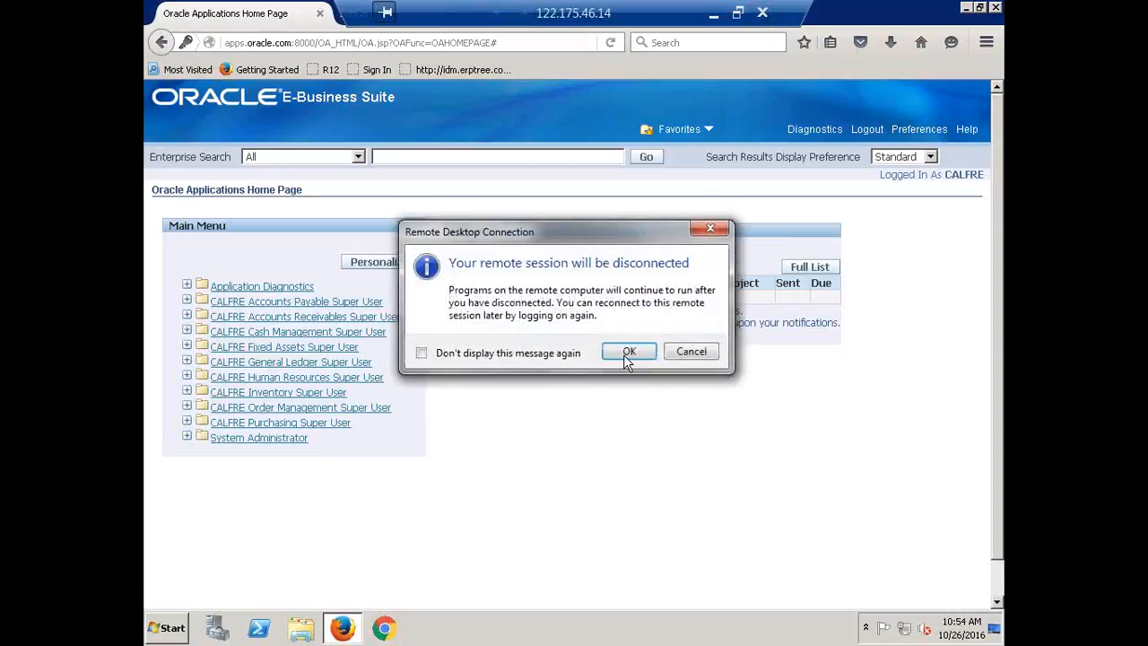
{"action": "left_click", "coordinate": [623, 354]}
{"action": "left_click", "coordinate": [162, 630]}
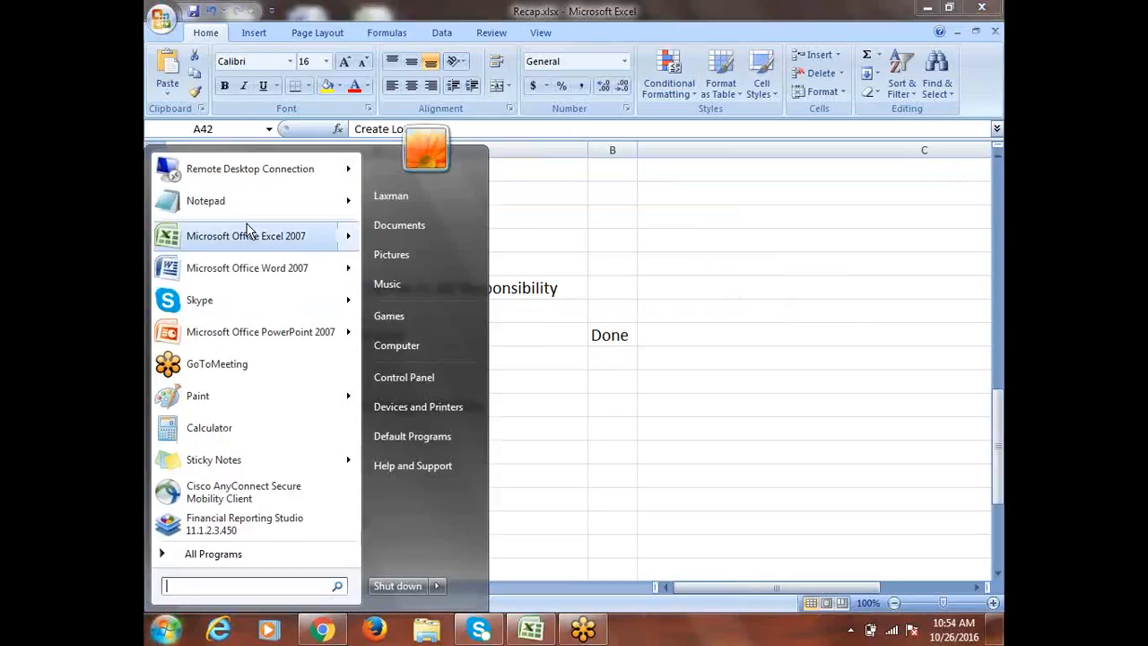
{"action": "left_click", "coordinate": [254, 176]}
{"action": "left_click", "coordinate": [639, 293]}
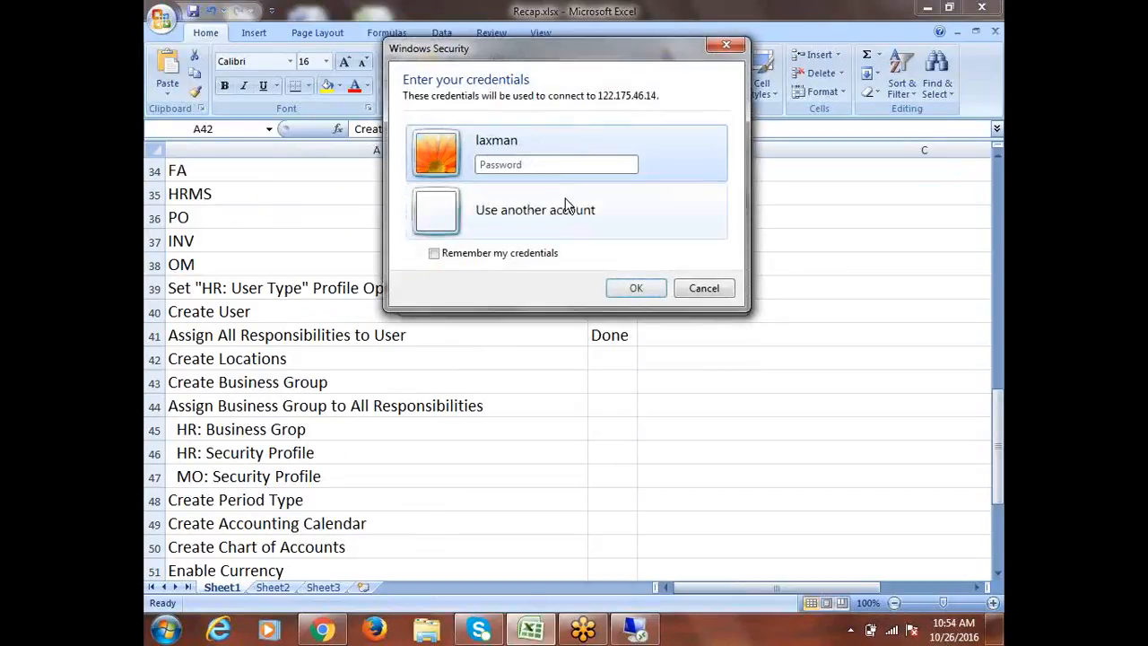
{"action": "type", "text": "•••••"}
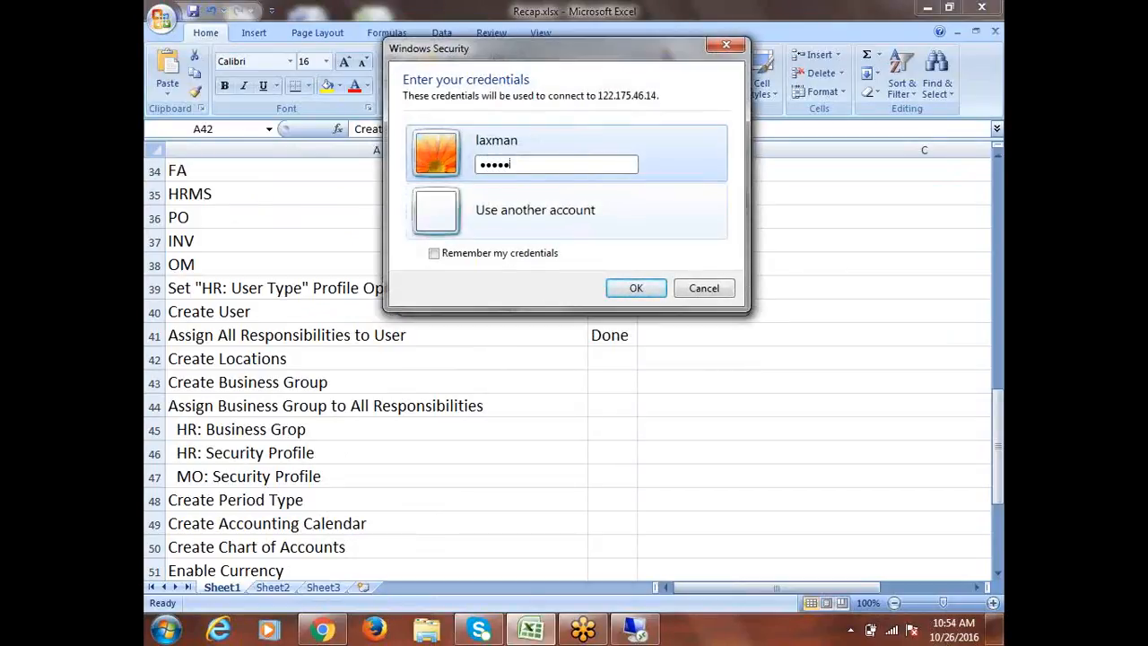
{"action": "type", "text": "•"}
{"action": "key", "text": "Return"}
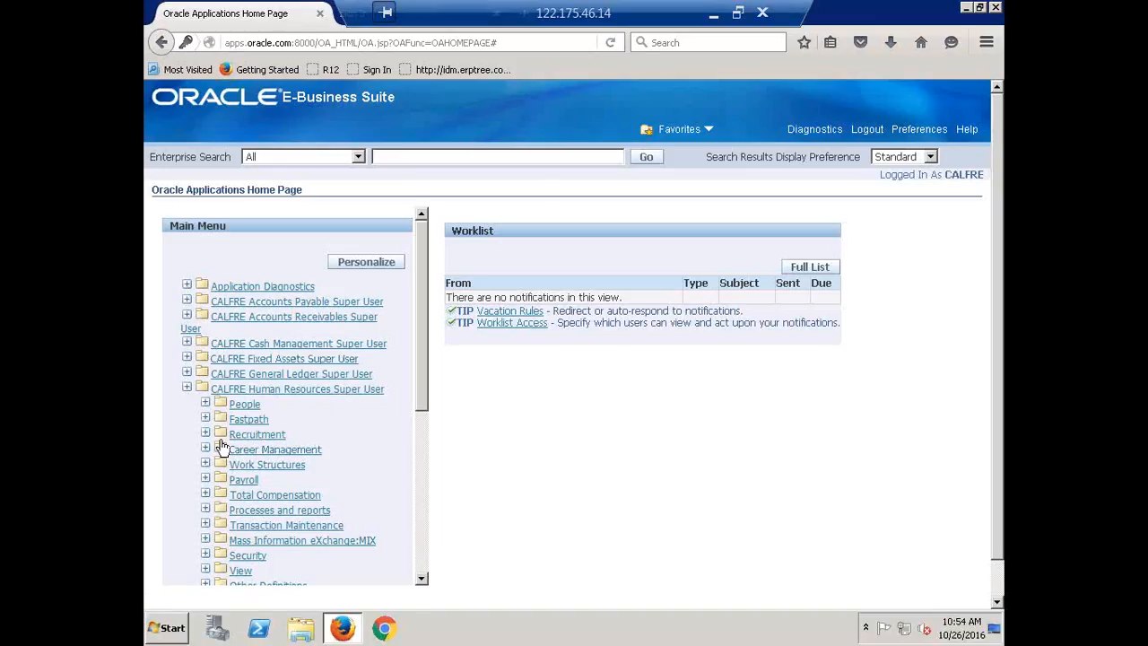
Step: Launch Enter and Maintain under People in CALFRE Human Resources Super User, allowing the outdated Java plugin to run for this session
{"action": "left_click", "coordinate": [237, 406]}
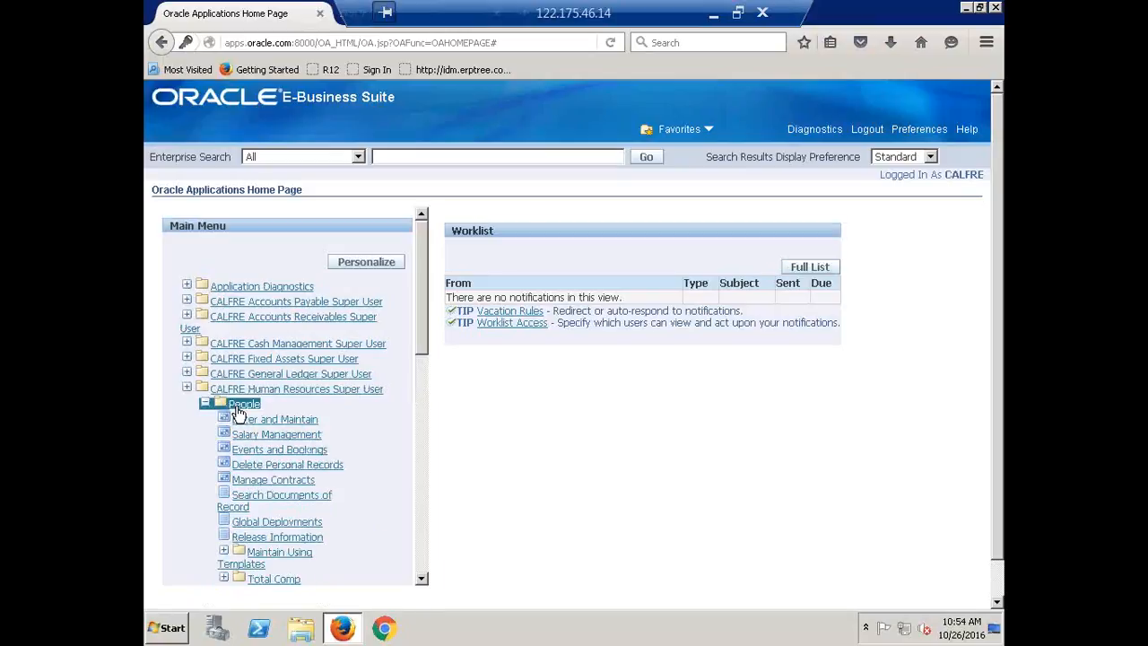
{"action": "left_click", "coordinate": [274, 423]}
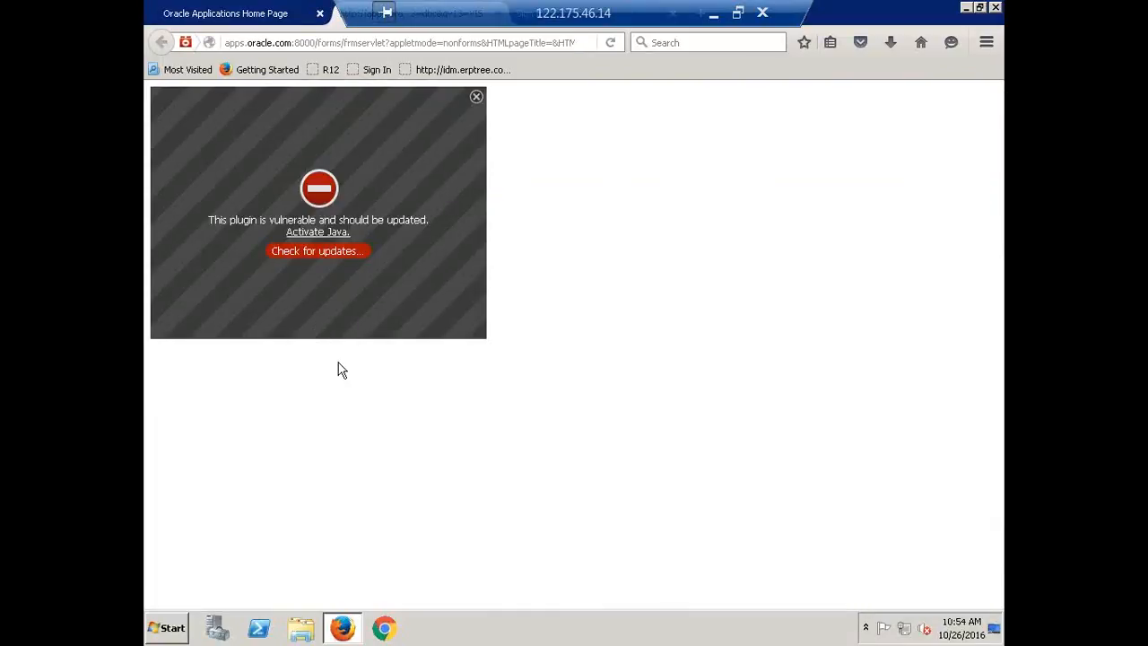
{"action": "left_click", "coordinate": [327, 233]}
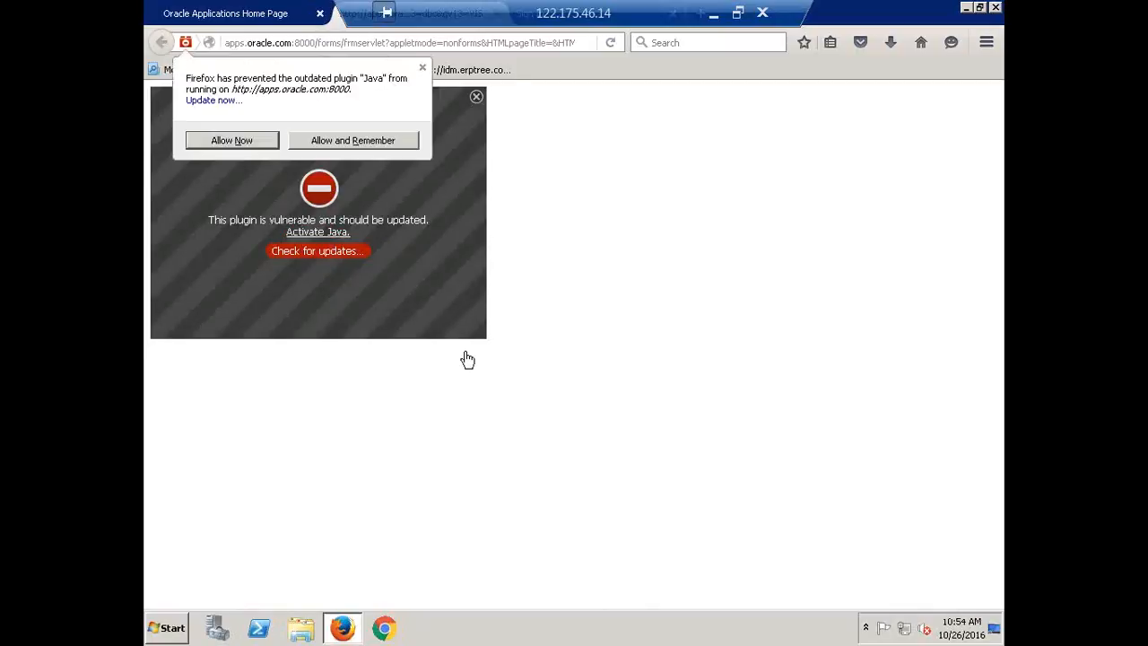
{"action": "left_click", "coordinate": [224, 140]}
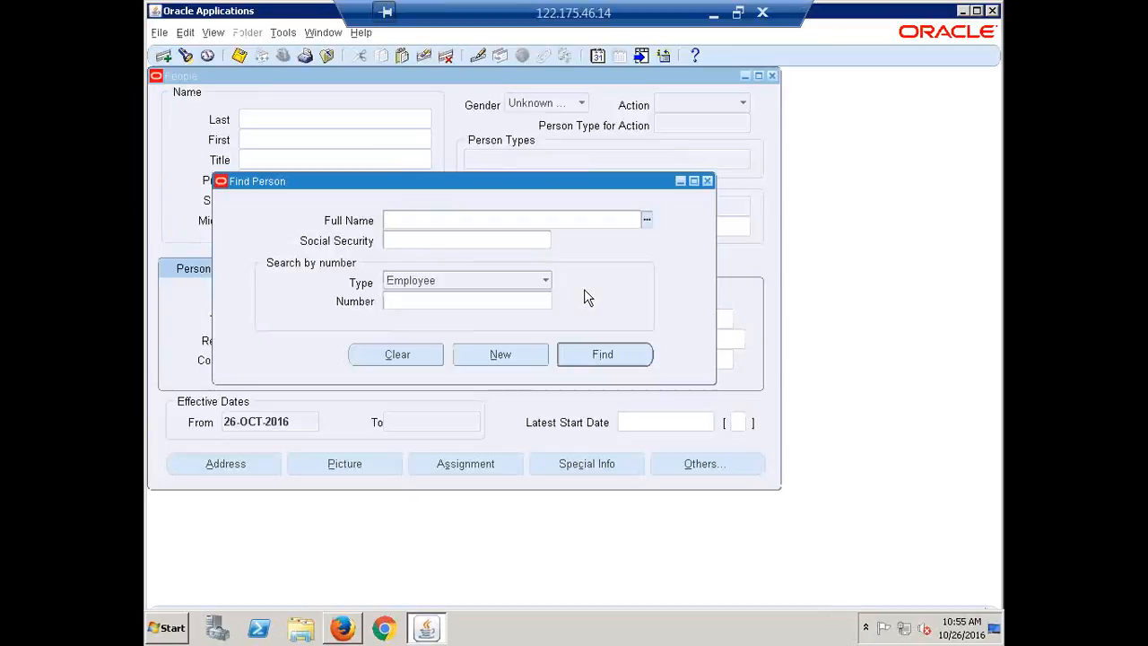
Step: Leave the Find Person form, enlarge the Navigator window, and open the Location form under Work Structures
{"action": "left_click", "coordinate": [606, 354]}
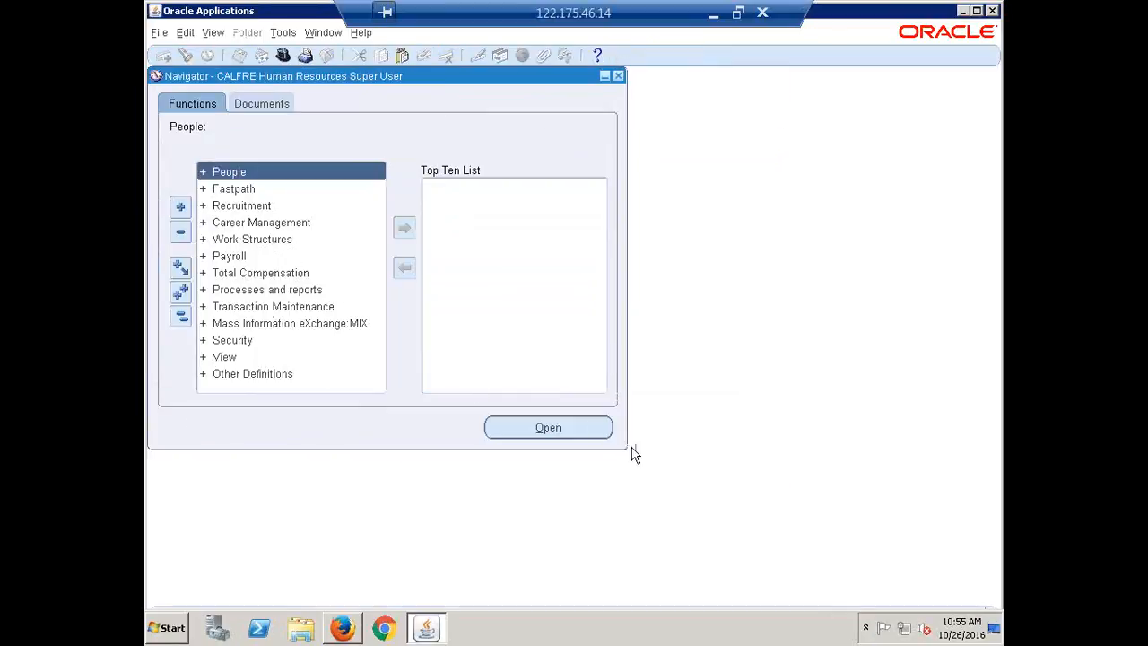
{"action": "left_click_drag", "start_coordinate": [625, 447], "coordinate": [914, 588]}
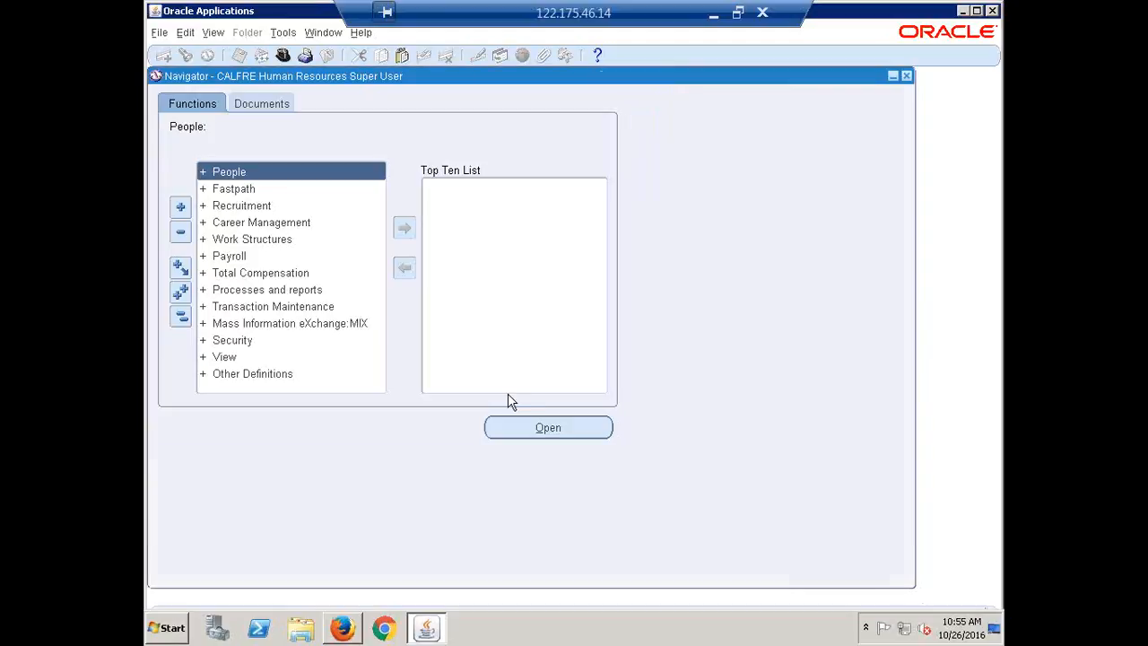
{"action": "left_click", "coordinate": [277, 239]}
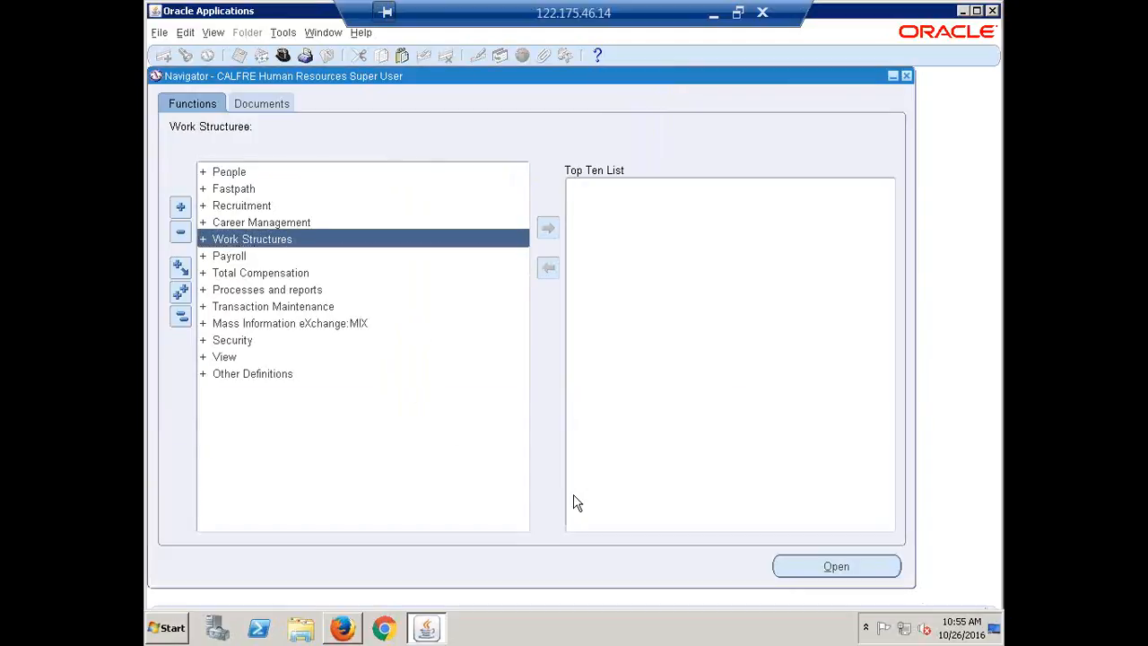
{"action": "key", "text": "Return"}
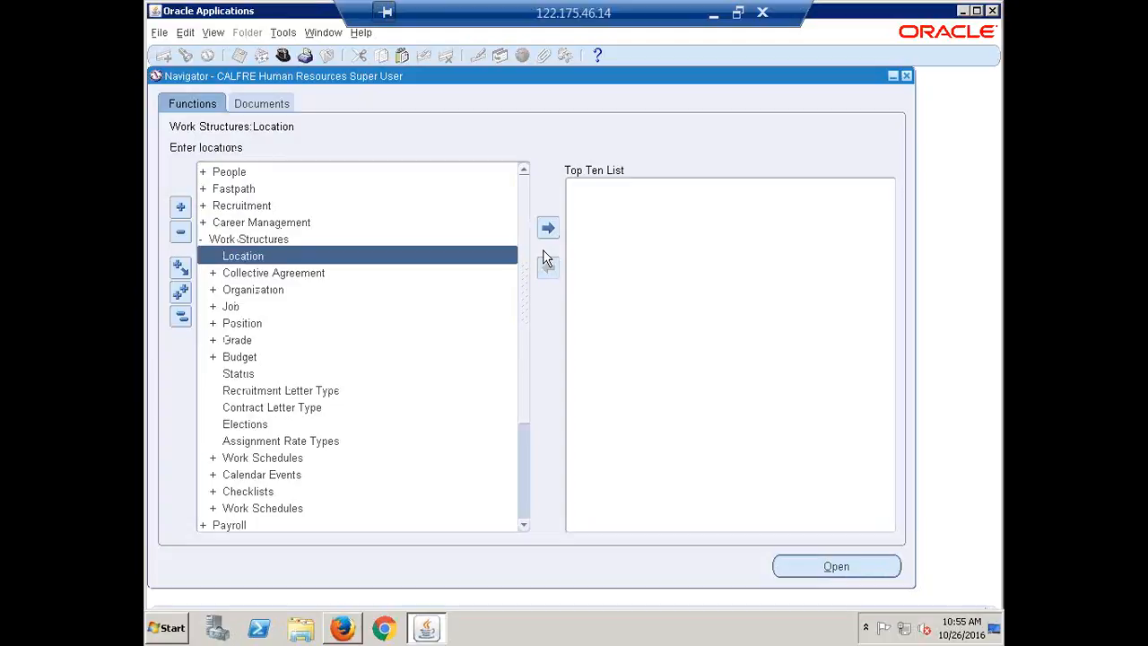
{"action": "key", "text": "Return"}
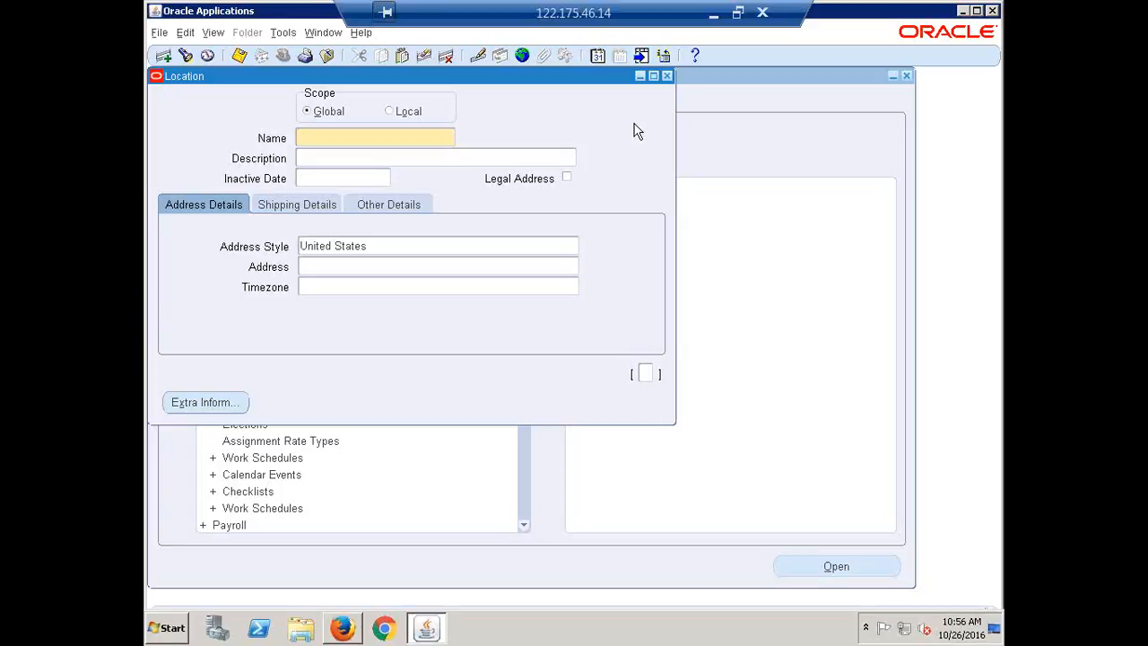
Step: Enter Hyderabad as the name of the new global location
{"action": "type", "text": "Hyderabad"}
{"action": "key", "text": "Tab"}
{"action": "left_click", "coordinate": [369, 137]}
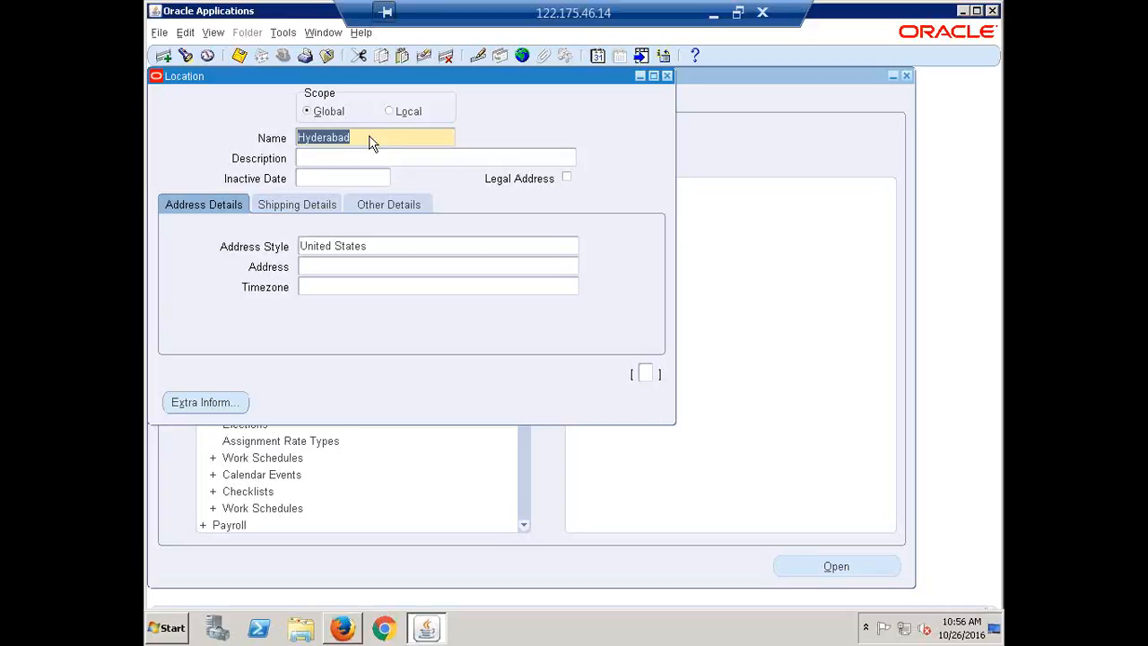
{"action": "left_click", "coordinate": [366, 136]}
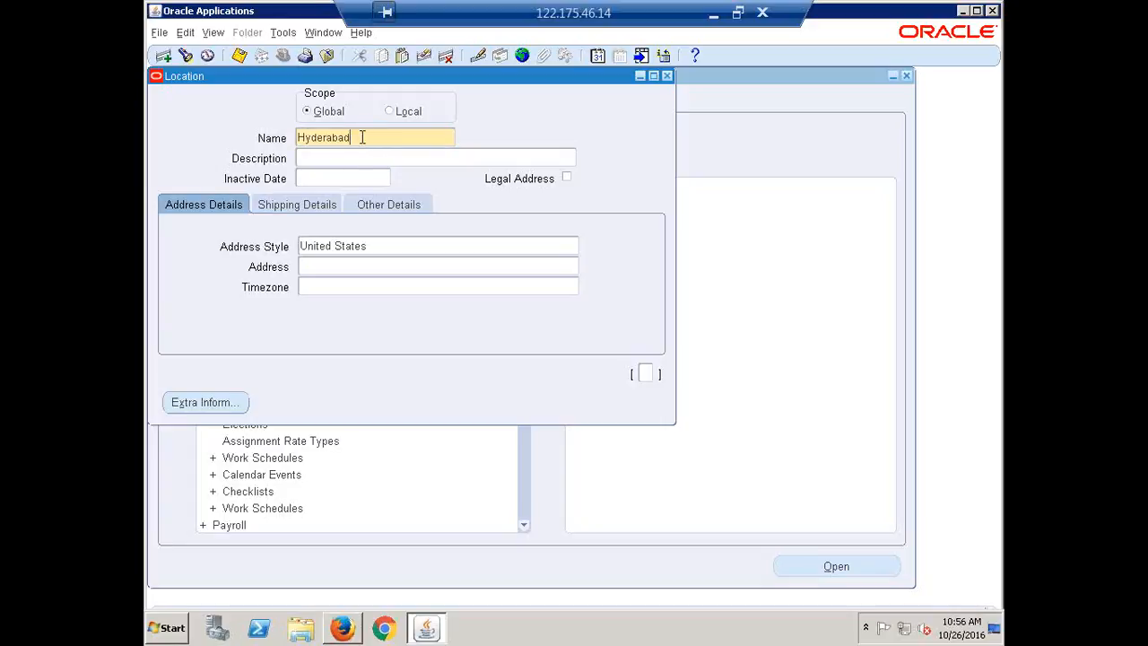
{"action": "left_click_drag", "start_coordinate": [362, 137], "coordinate": [234, 147]}
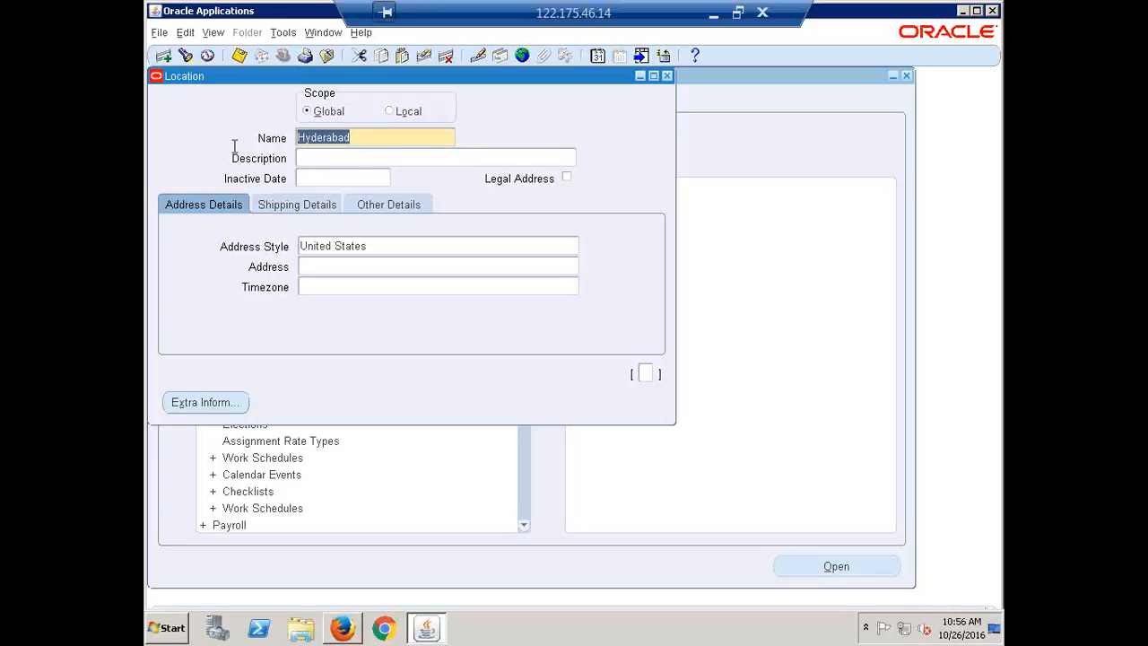
{"action": "left_click", "coordinate": [371, 139]}
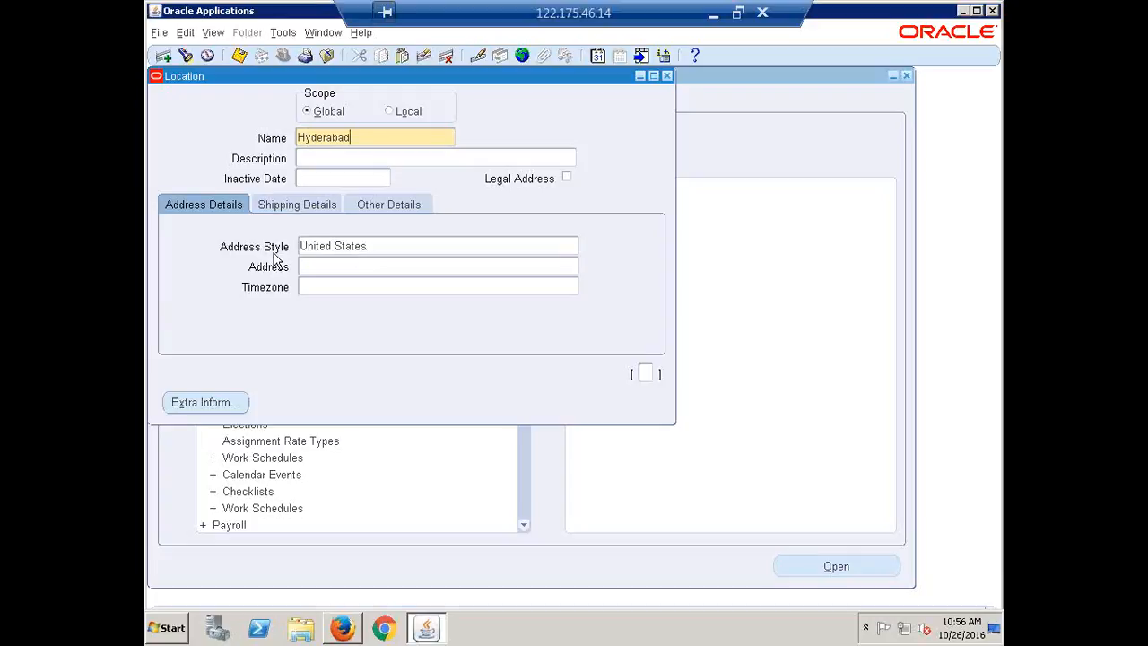
Step: Set the Hyderabad location's address style to India and bring up its Location Address form
{"action": "left_click", "coordinate": [373, 246]}
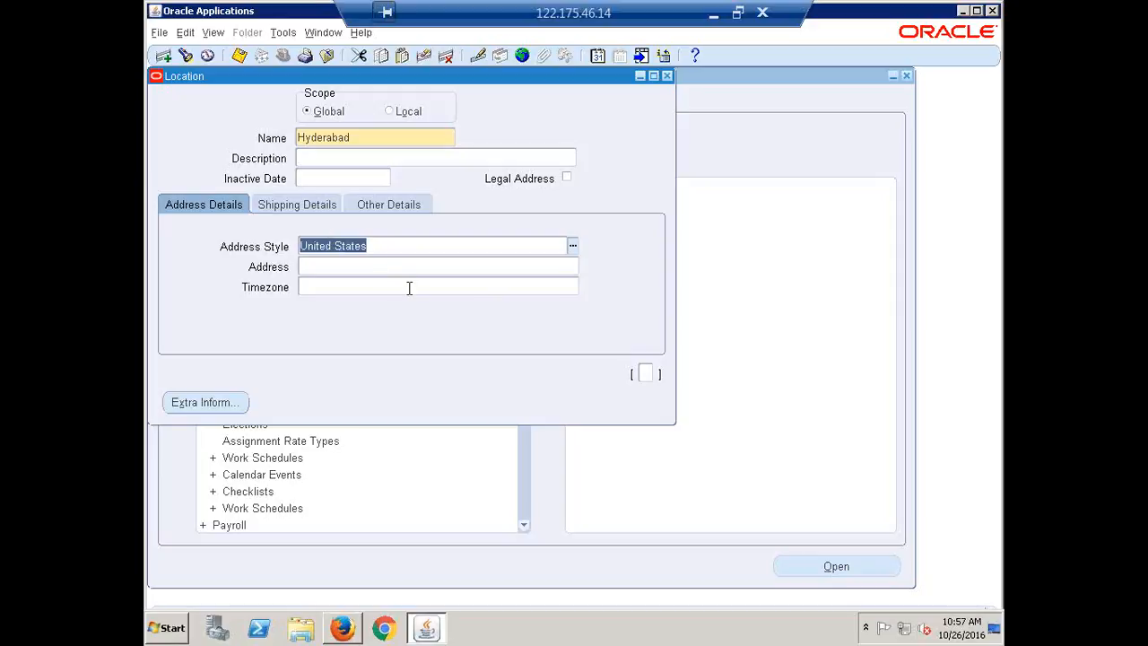
{"action": "type", "text": "india"}
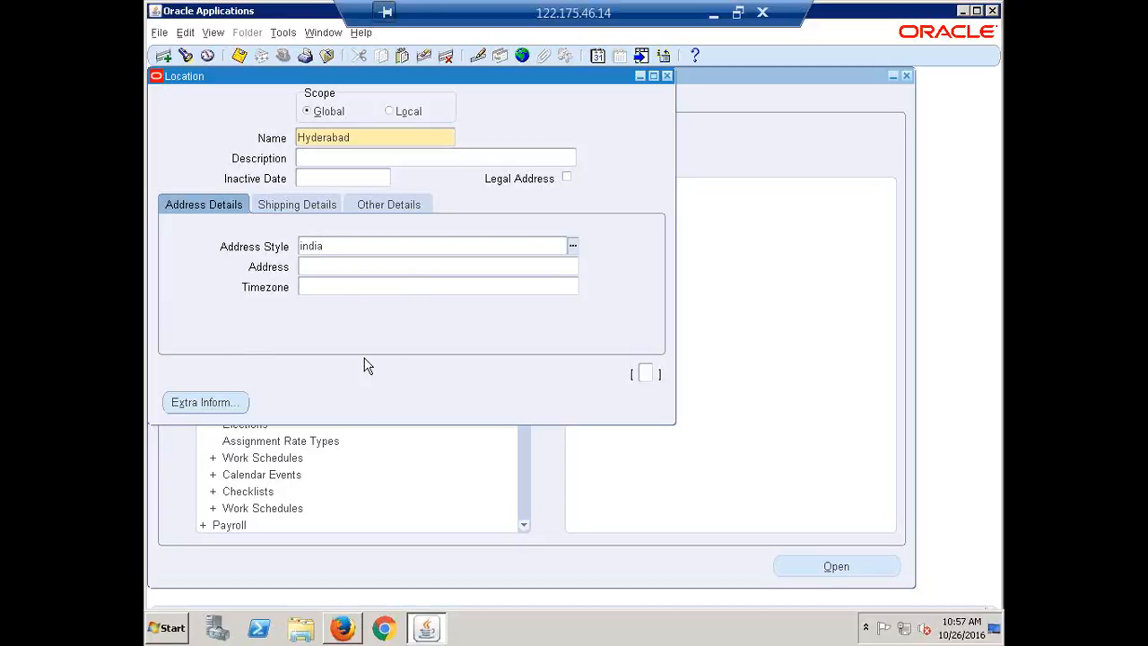
{"action": "key", "text": "Tab"}
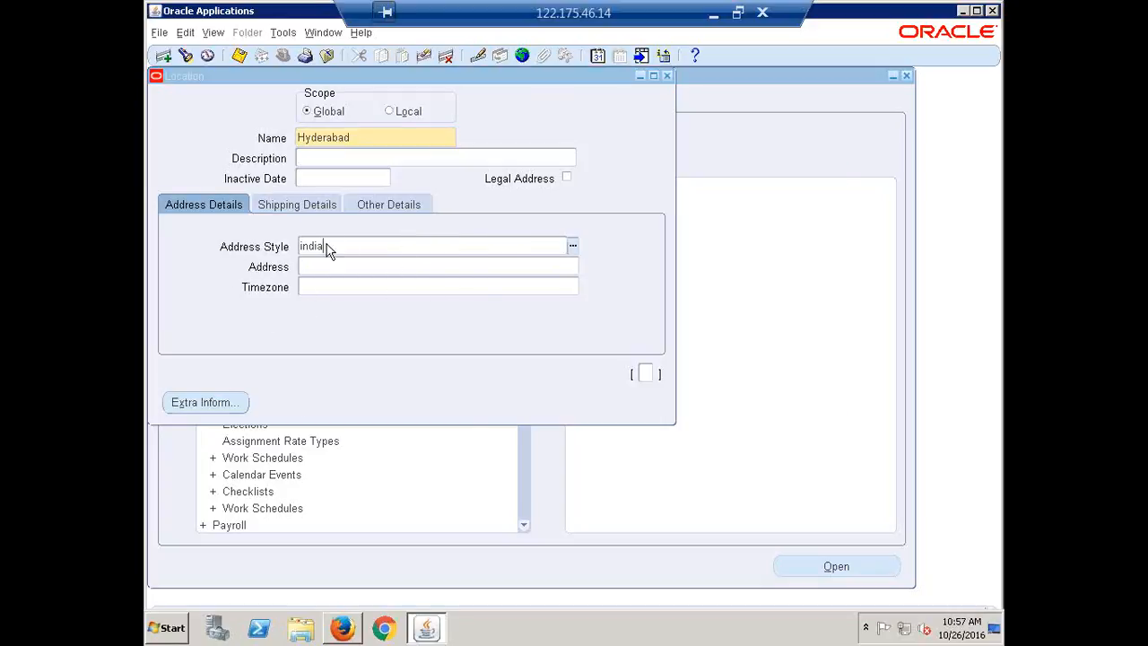
{"action": "left_click_drag", "start_coordinate": [417, 170], "coordinate": [472, 142]}
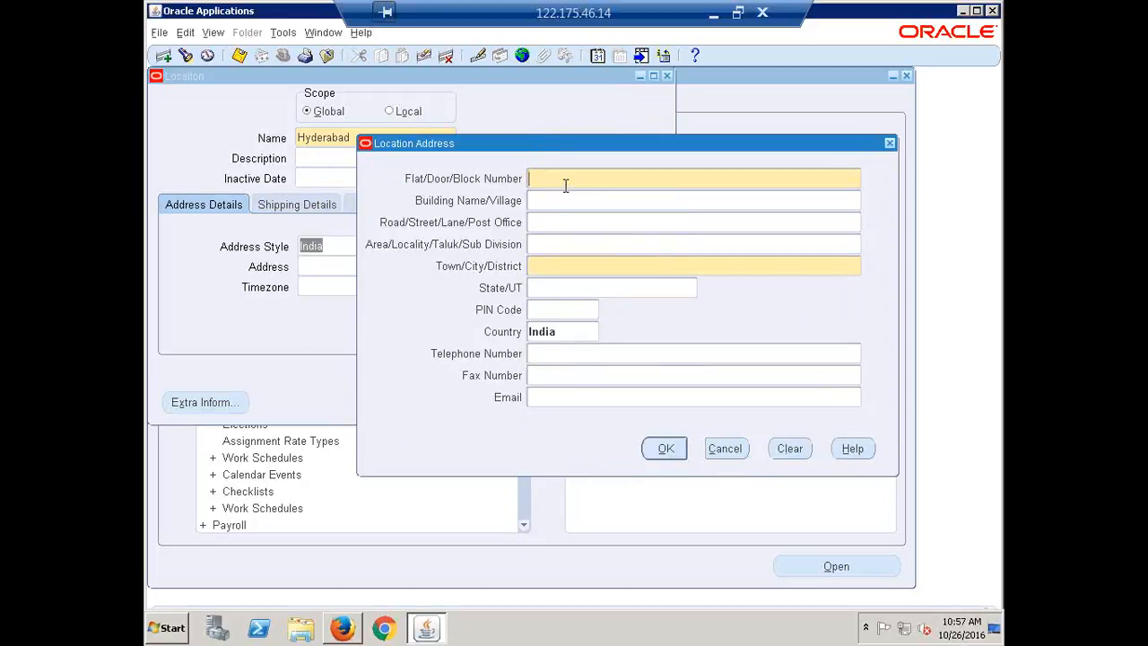
Step: Fill in the flat number and building name of the location address, set the town to HYDERABAD, and accept the address
{"action": "type", "text": "1111"}
{"action": "key", "text": "Tab"}
{"action": "type", "text": "ABC"}
{"action": "key", "text": "Tab"}
{"action": "left_click", "coordinate": [555, 264]}
{"action": "type", "text": "HYDERABA"}
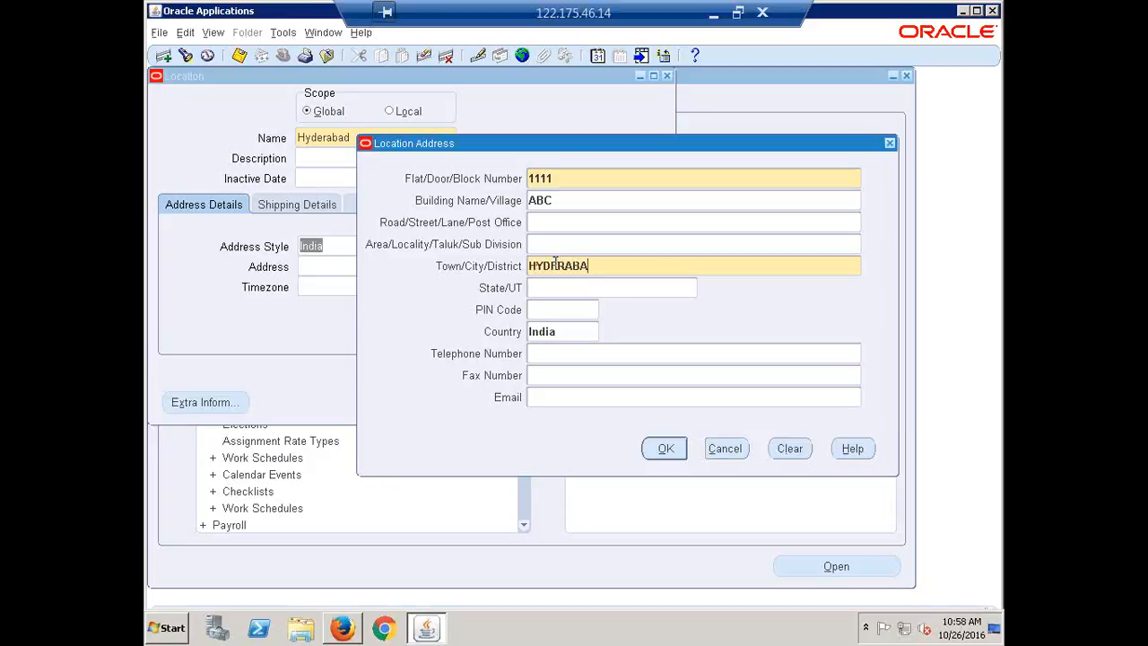
{"action": "type", "text": "D"}
{"action": "key", "text": "Tab"}
{"action": "left_click", "coordinate": [671, 450]}
{"action": "left_click", "coordinate": [663, 450]}
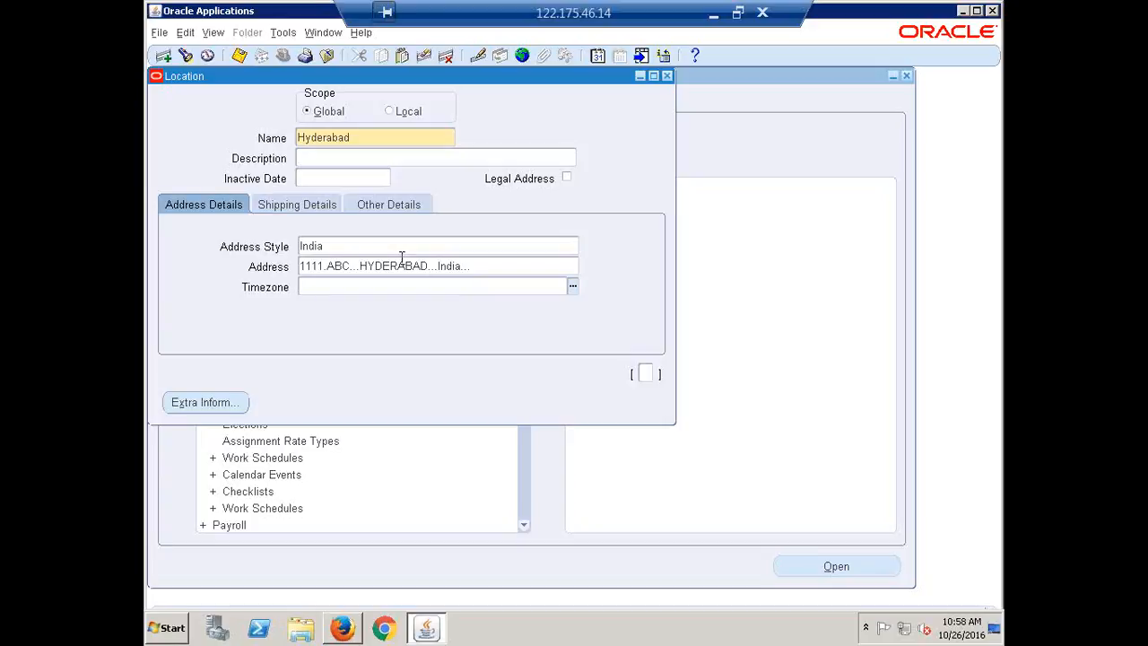
Step: Save the location, choosing the Hyderabad entry without a description as its ship-to location
{"action": "left_click", "coordinate": [340, 244]}
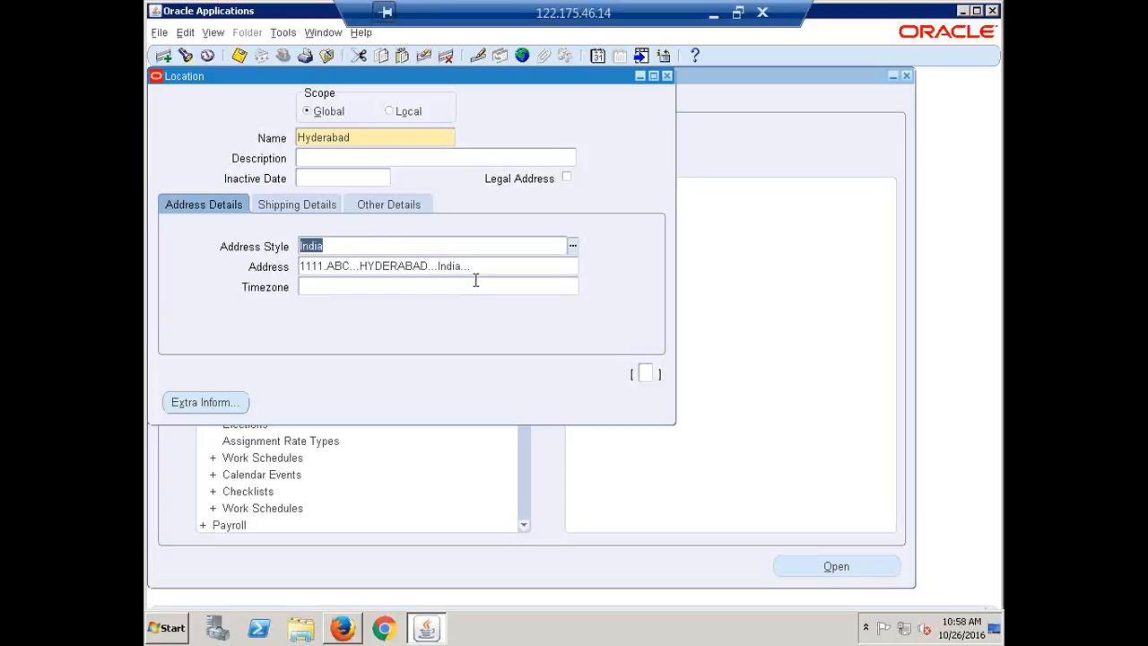
{"action": "key", "text": "ctrl+s"}
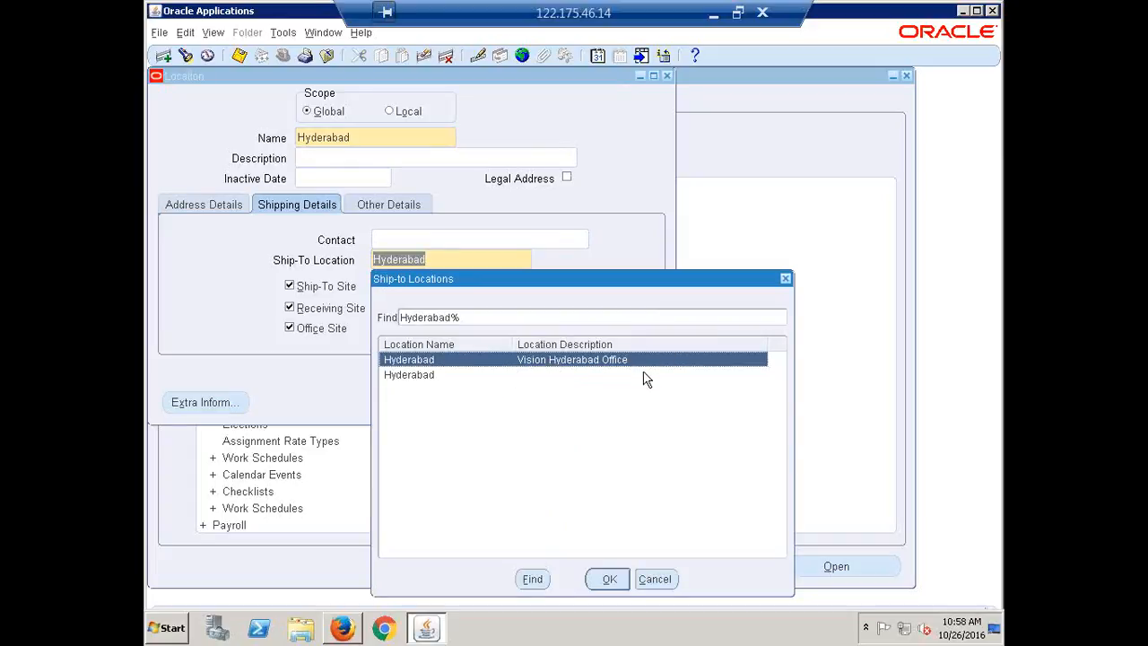
{"action": "left_click", "coordinate": [408, 376]}
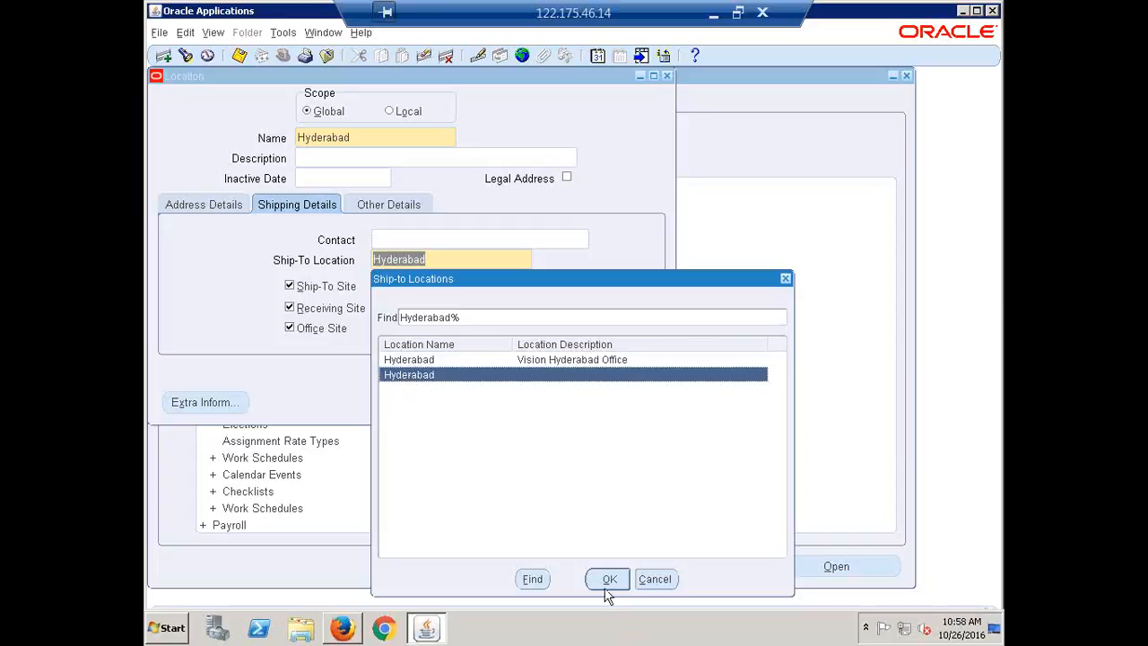
{"action": "left_click", "coordinate": [606, 579]}
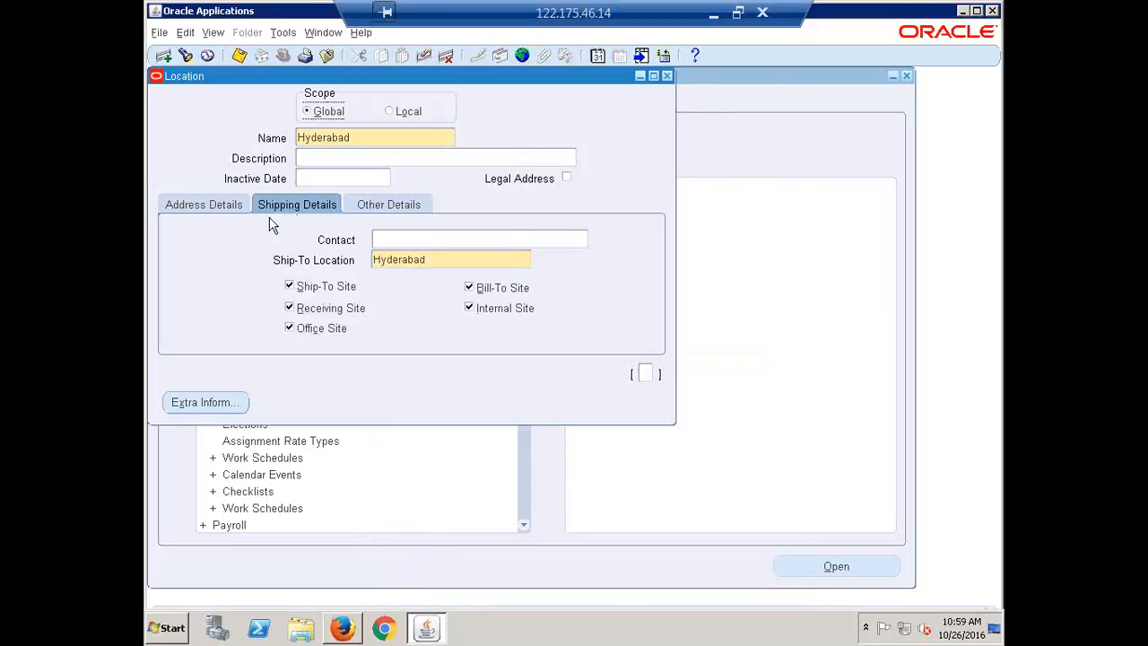
Step: Close the Location form, saving first and discarding any remaining changes, and collapse all Navigator branches
{"action": "left_click", "coordinate": [212, 204]}
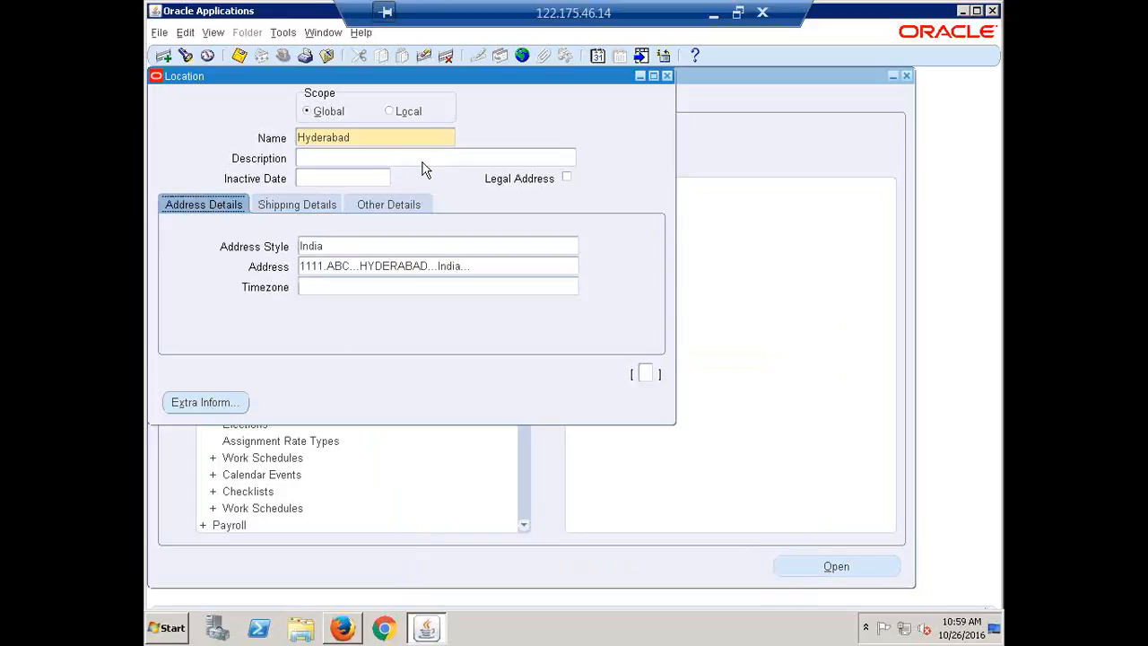
{"action": "left_click", "coordinate": [666, 75]}
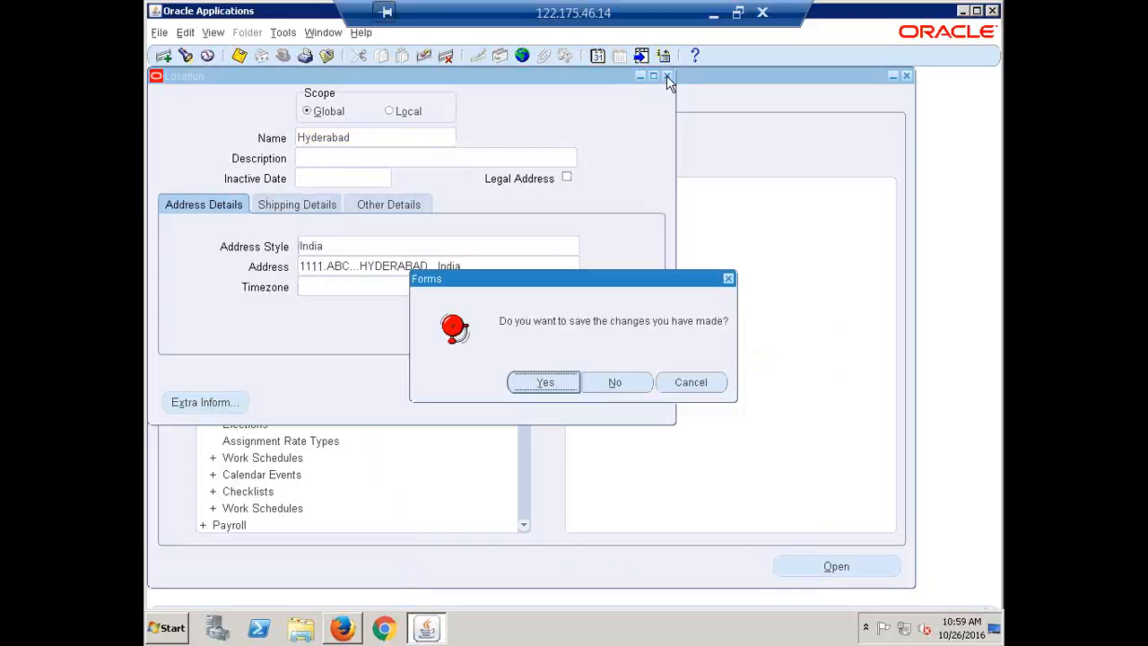
{"action": "left_click", "coordinate": [543, 383]}
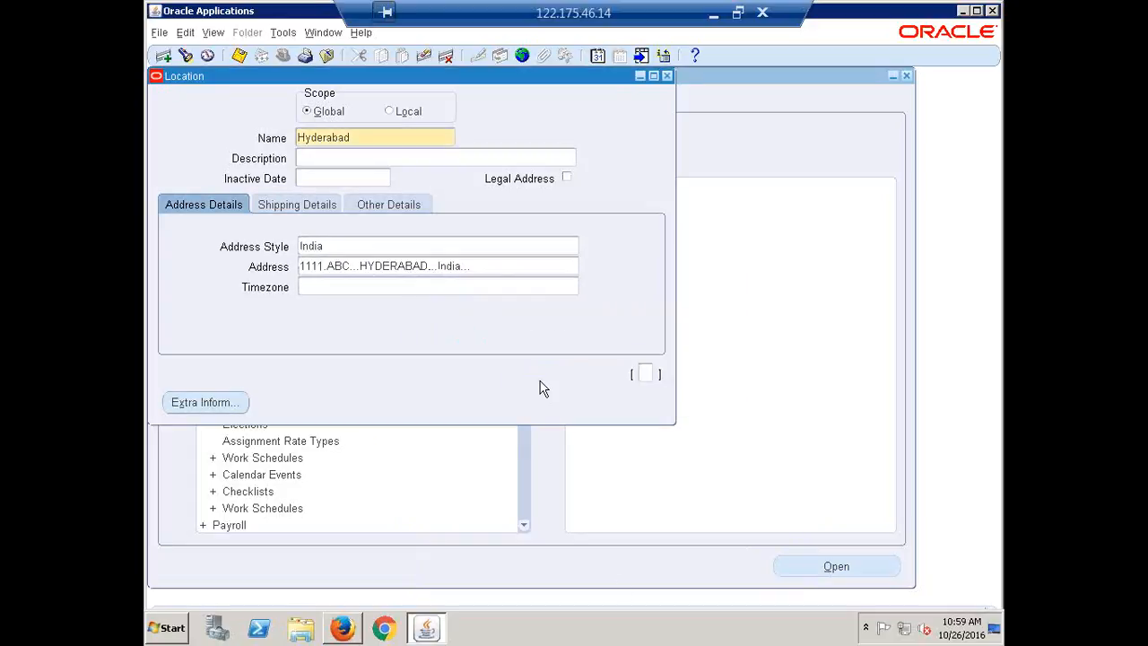
{"action": "left_click", "coordinate": [668, 76]}
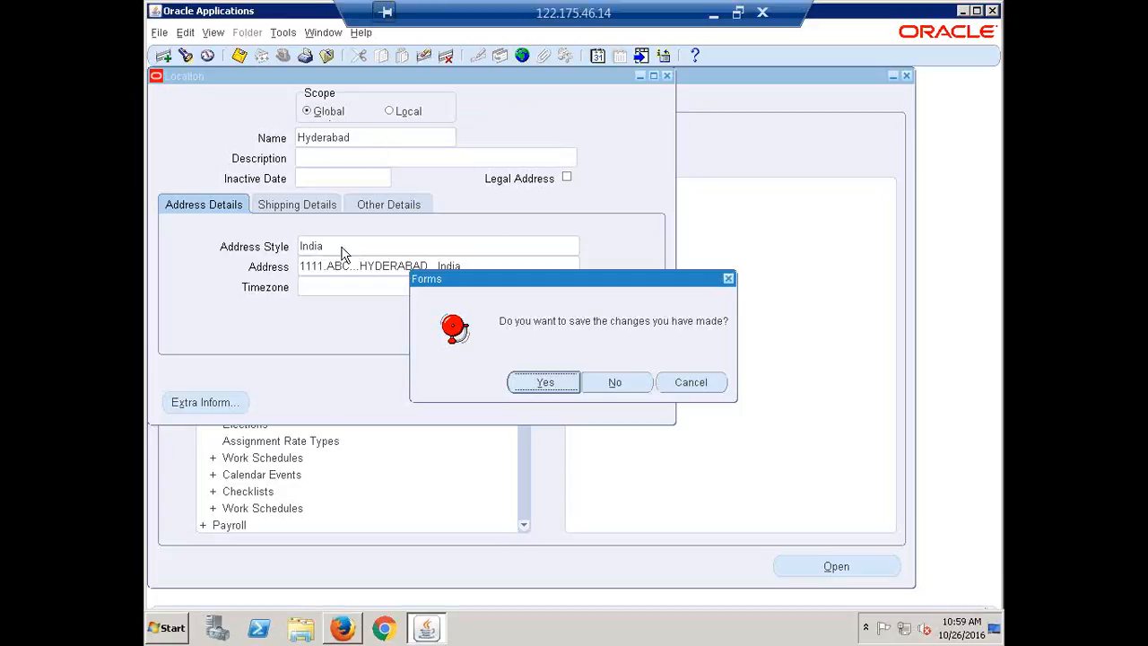
{"action": "left_click", "coordinate": [627, 384]}
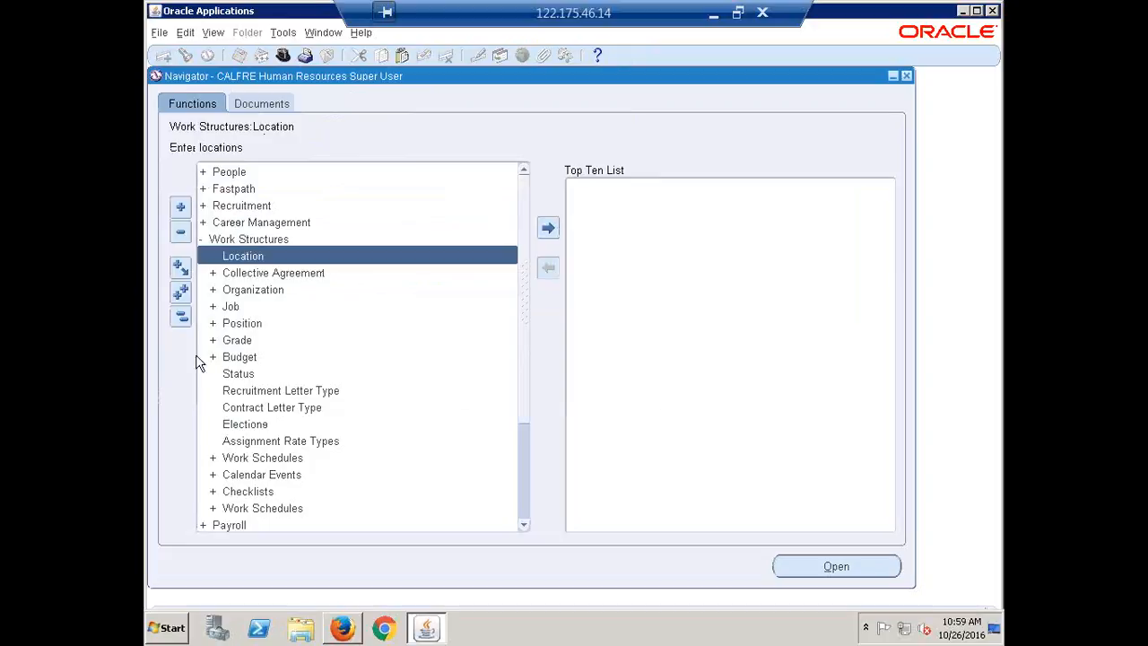
{"action": "left_click", "coordinate": [182, 316]}
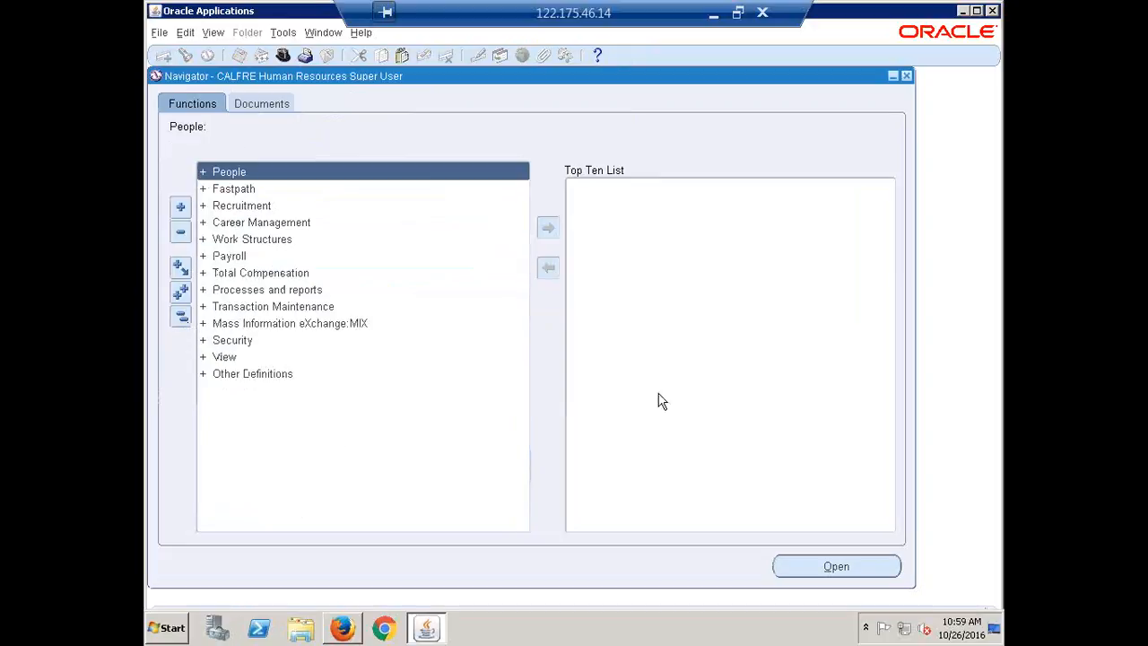
Step: Switch to Recap.xlsx in Excel, enter Done beside Create Locations in B42, and select Create Business Group in A43
{"action": "left_click", "coordinate": [715, 12]}
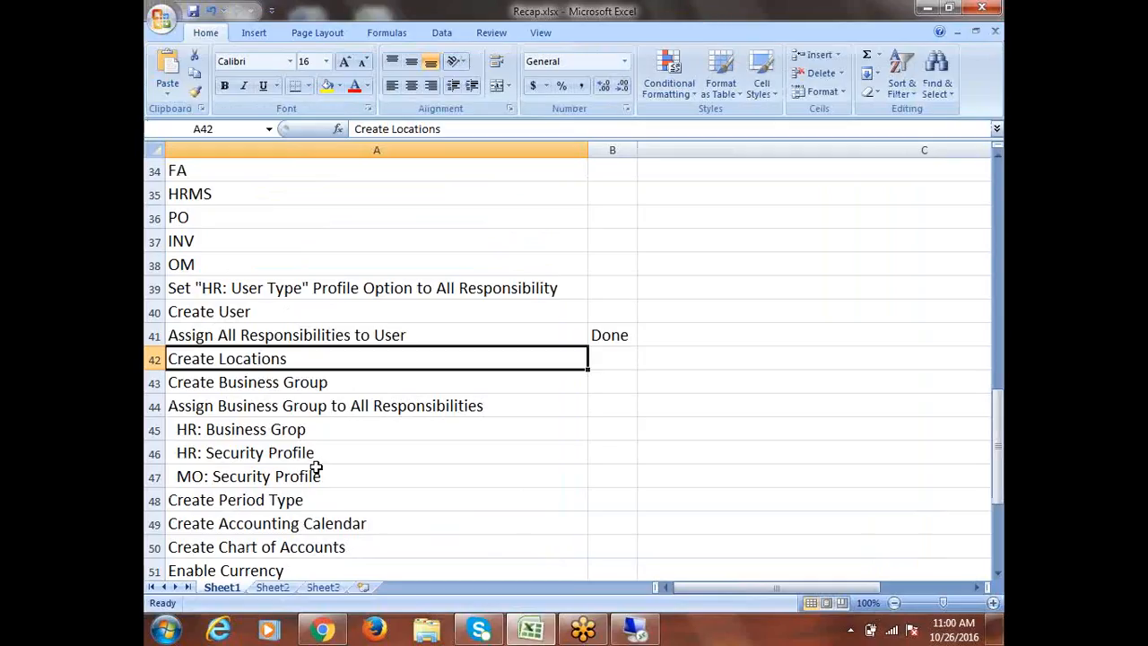
{"action": "key", "text": "Right"}
{"action": "type", "text": "D"}
{"action": "key", "text": "Right"}
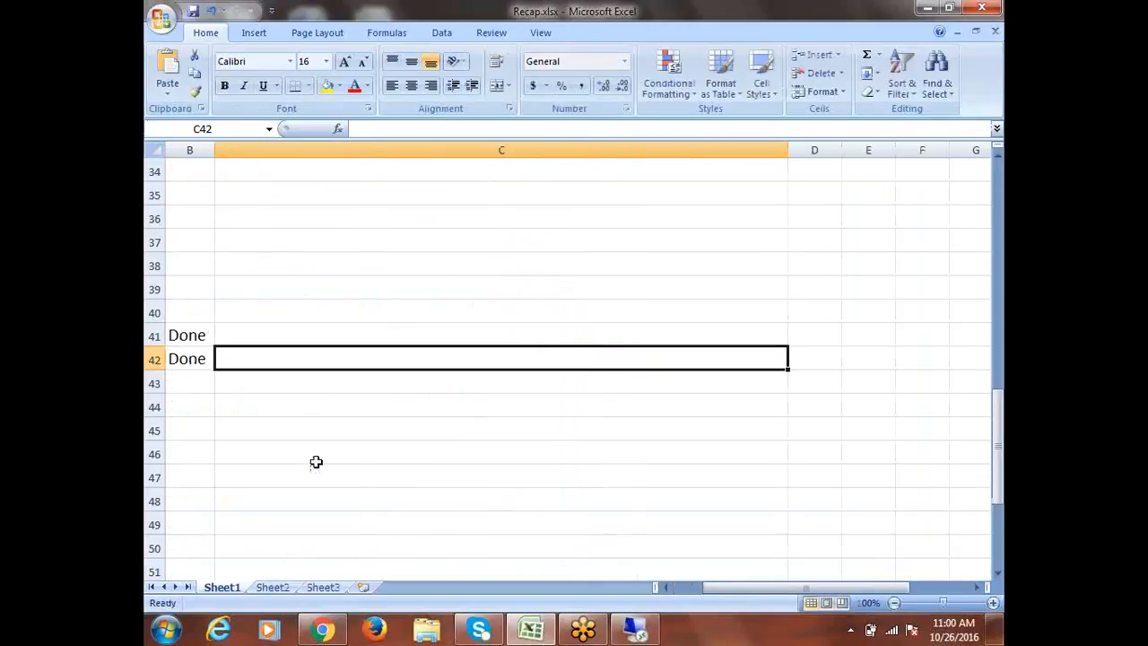
{"action": "left_click_drag", "start_coordinate": [726, 588], "coordinate": [574, 588]}
{"action": "left_click", "coordinate": [241, 381]}
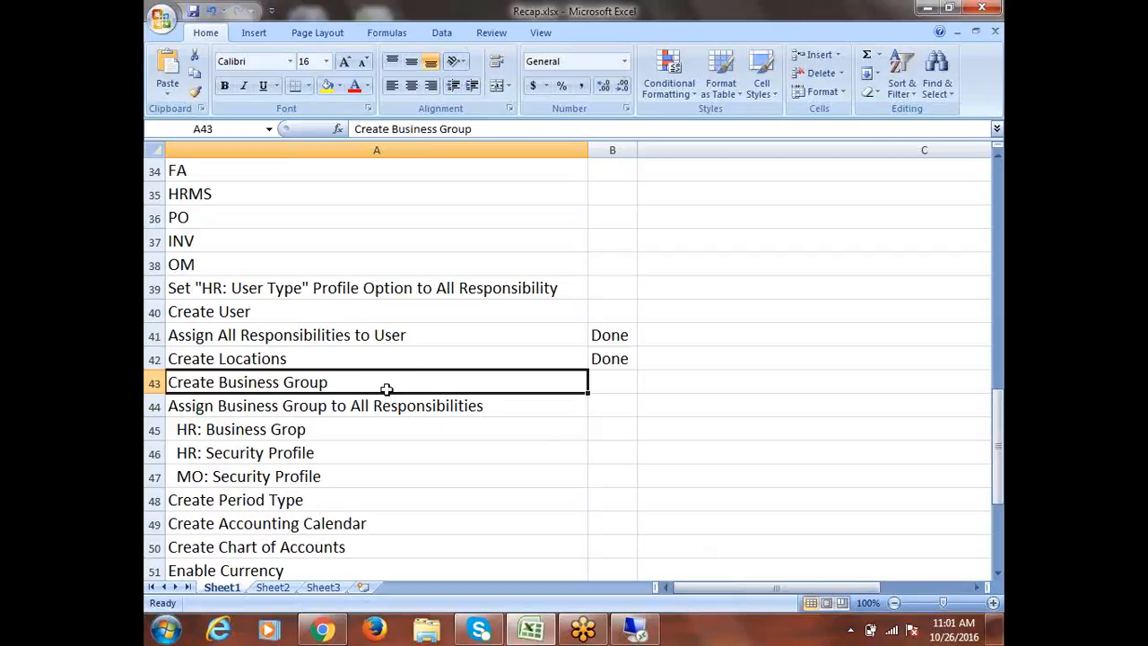
{"action": "left_click", "coordinate": [280, 358]}
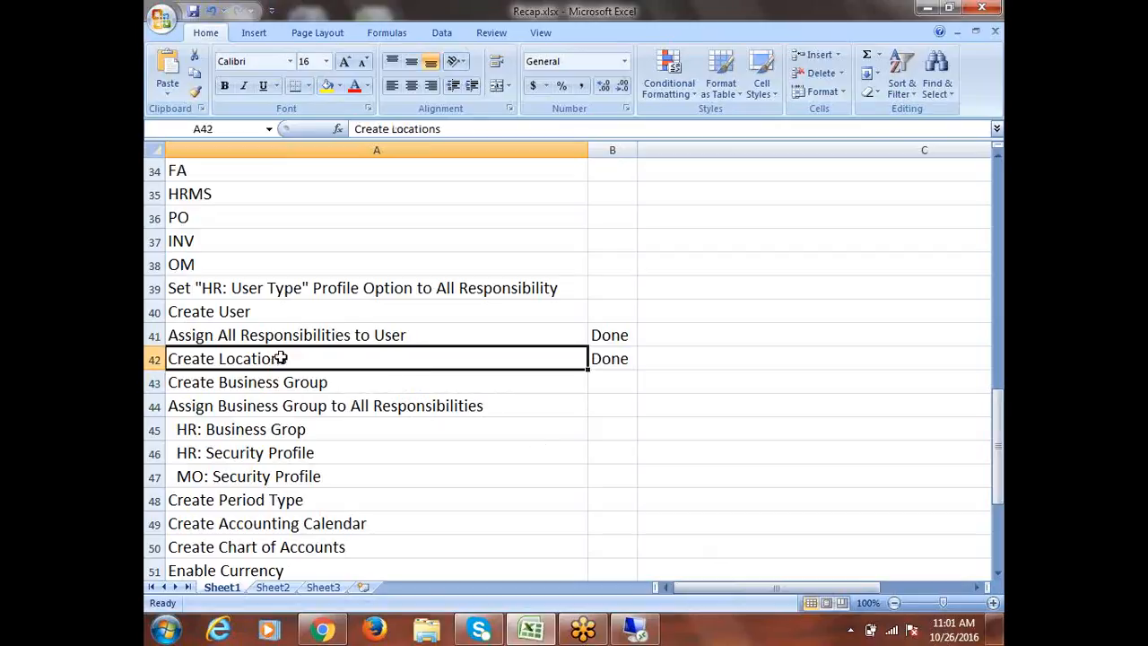
{"action": "left_click", "coordinate": [337, 382]}
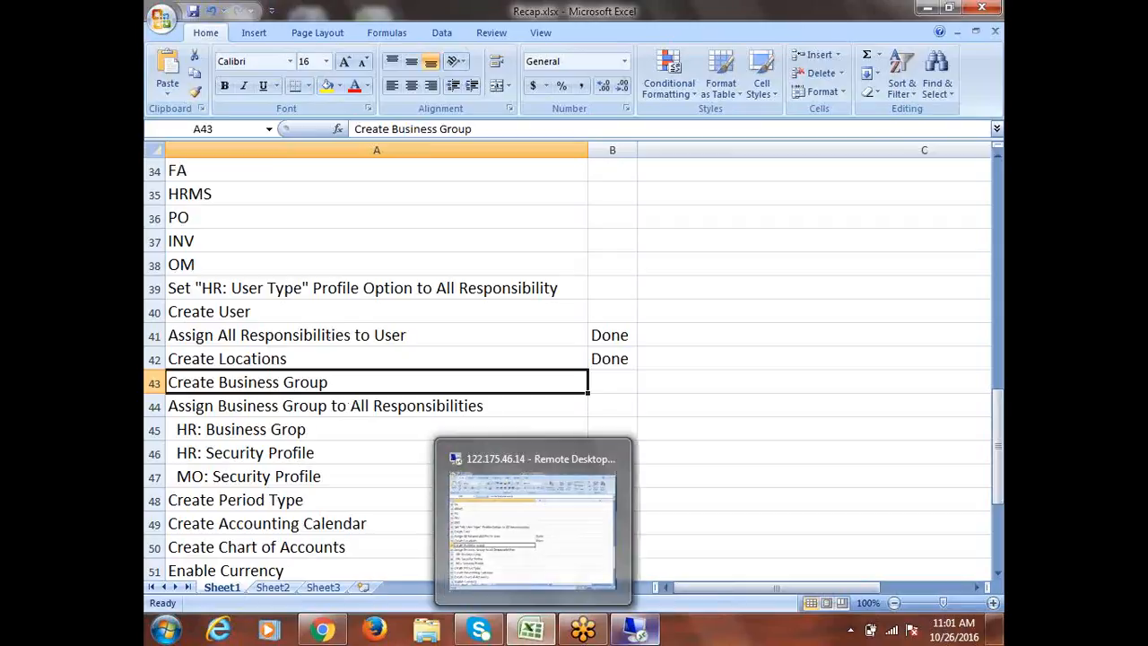
Step: Switch back to the 122.175.46.14 remote desktop and open the organization Description form under Work Structures
{"action": "left_click", "coordinate": [640, 637]}
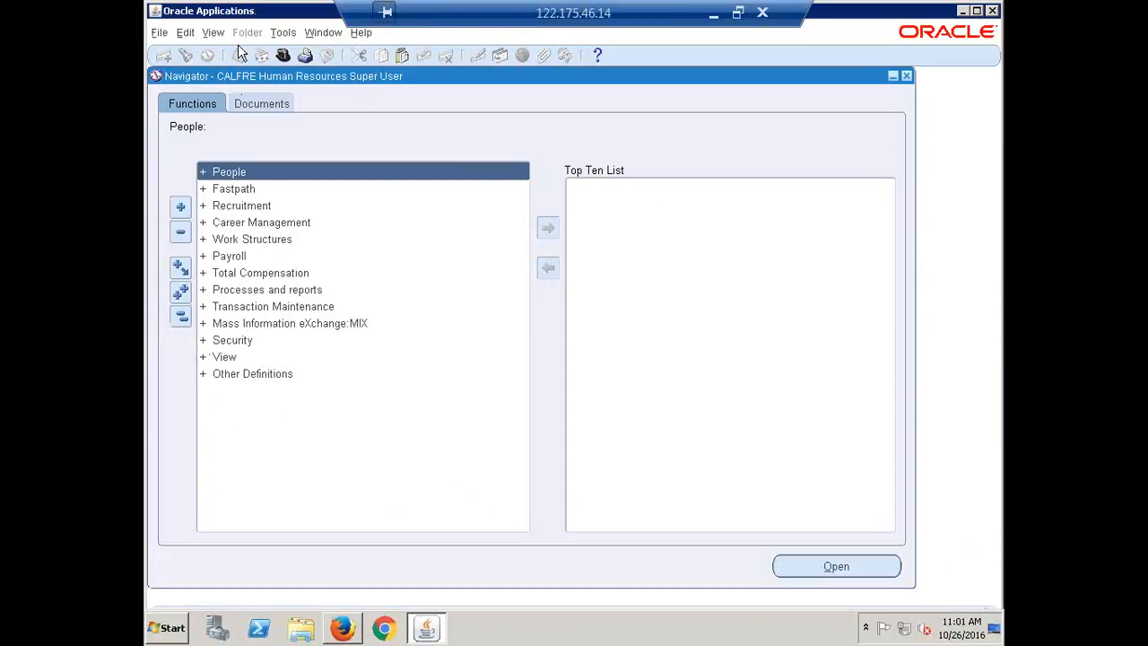
{"action": "left_click", "coordinate": [250, 242]}
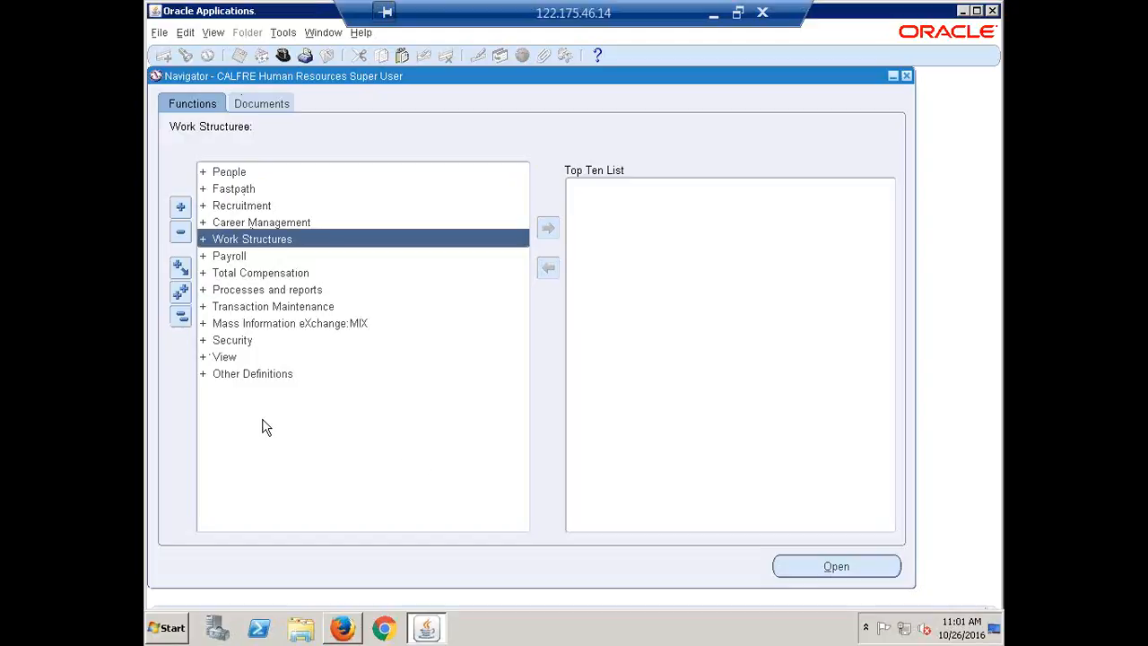
{"action": "key", "text": "Return"}
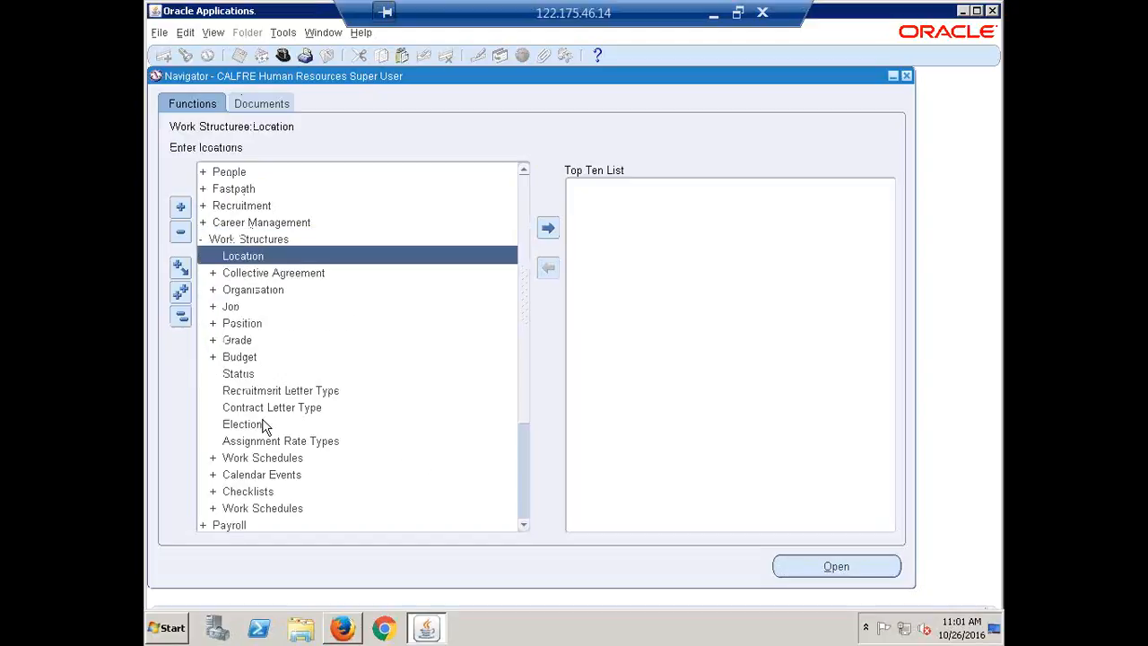
{"action": "key", "text": "Down"}
{"action": "key", "text": "Down"}
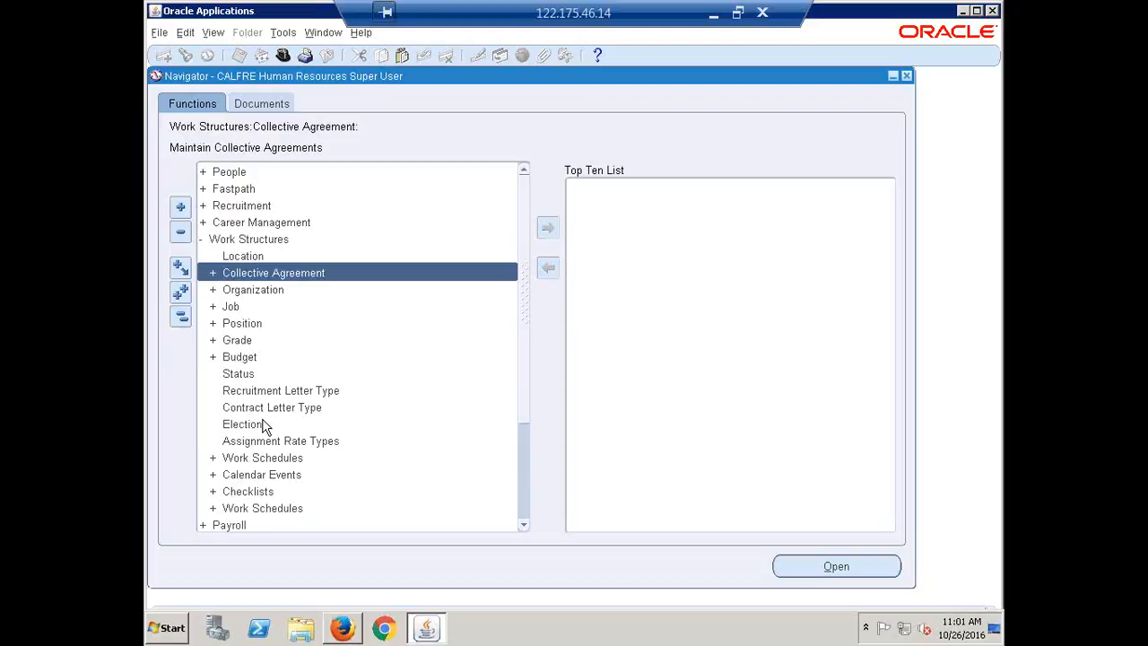
{"action": "key", "text": "Return"}
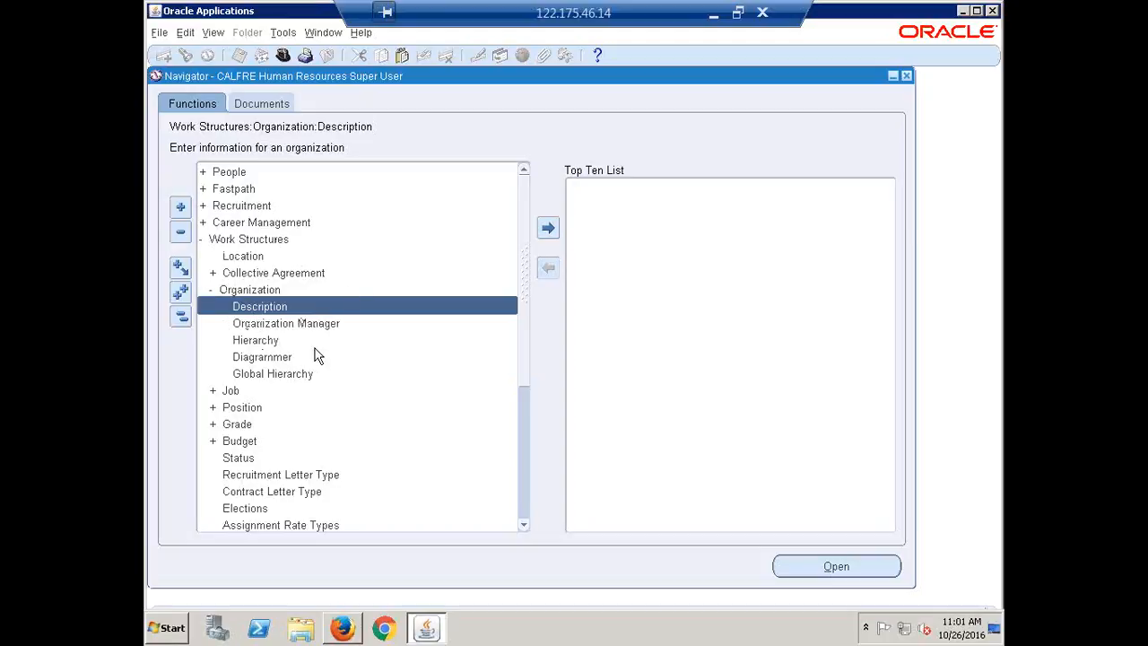
{"action": "key", "text": "Return"}
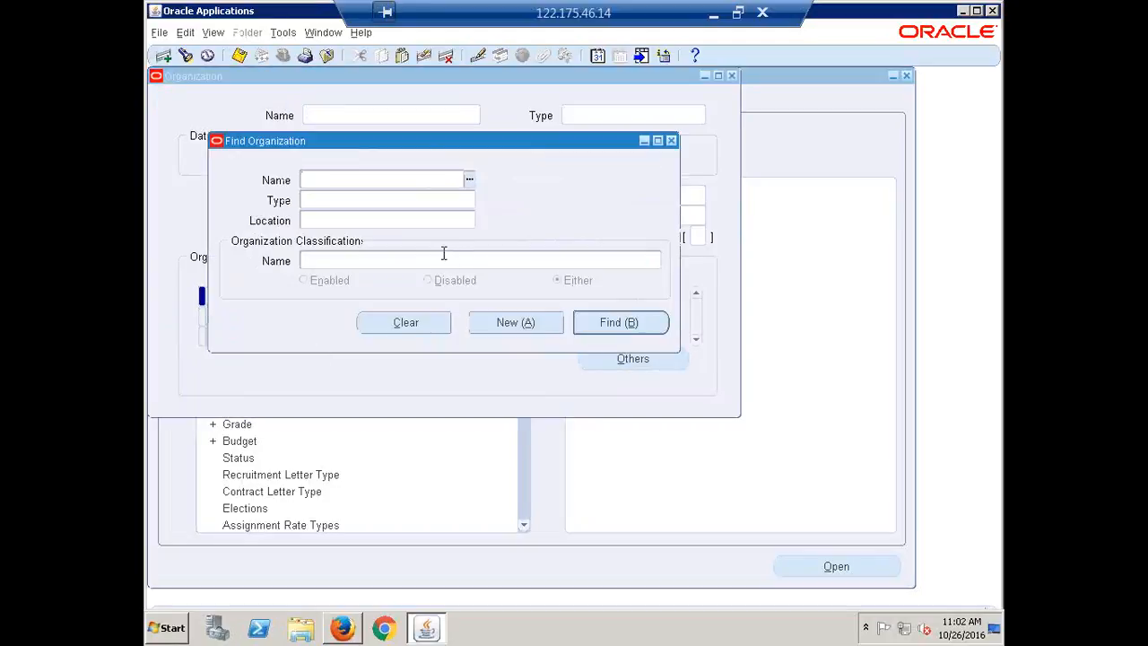
Step: Find the organization named Setup Business Group
{"action": "left_click", "coordinate": [674, 141]}
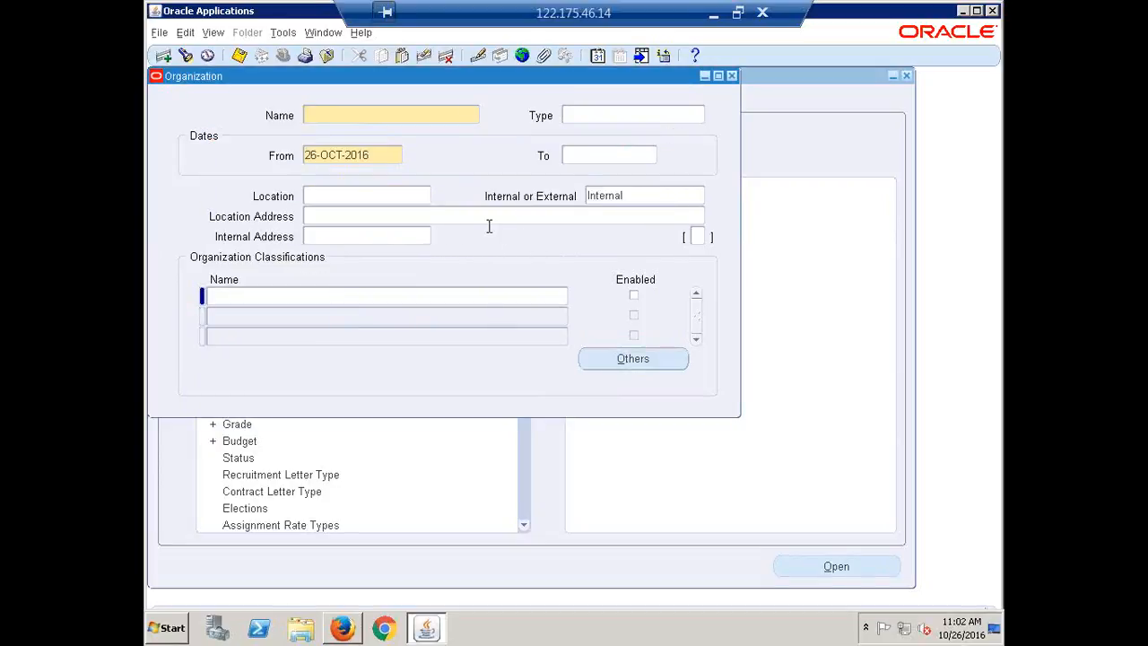
{"action": "left_click", "coordinate": [186, 56]}
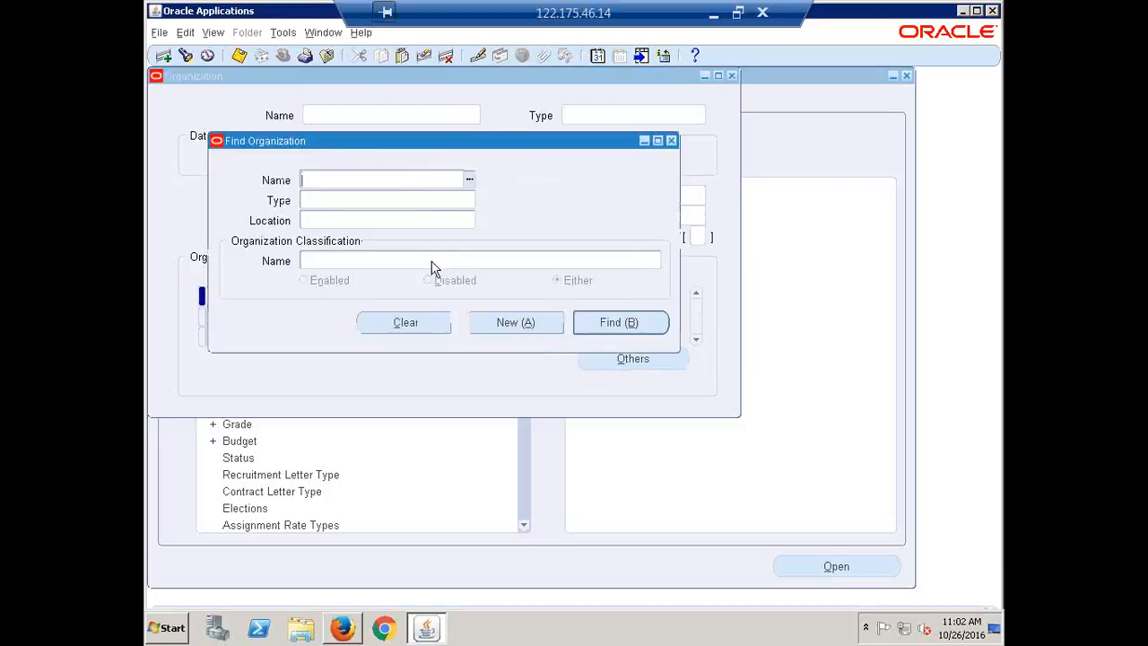
{"action": "type", "text": "SET"}
{"action": "key", "text": "Tab"}
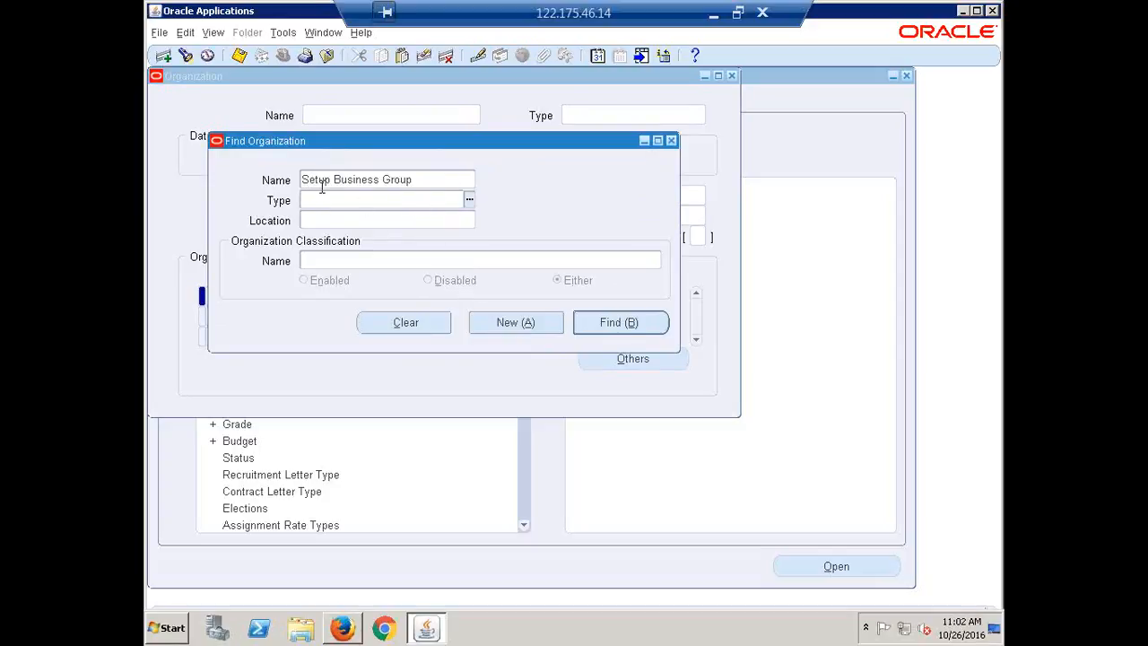
{"action": "left_click", "coordinate": [605, 324]}
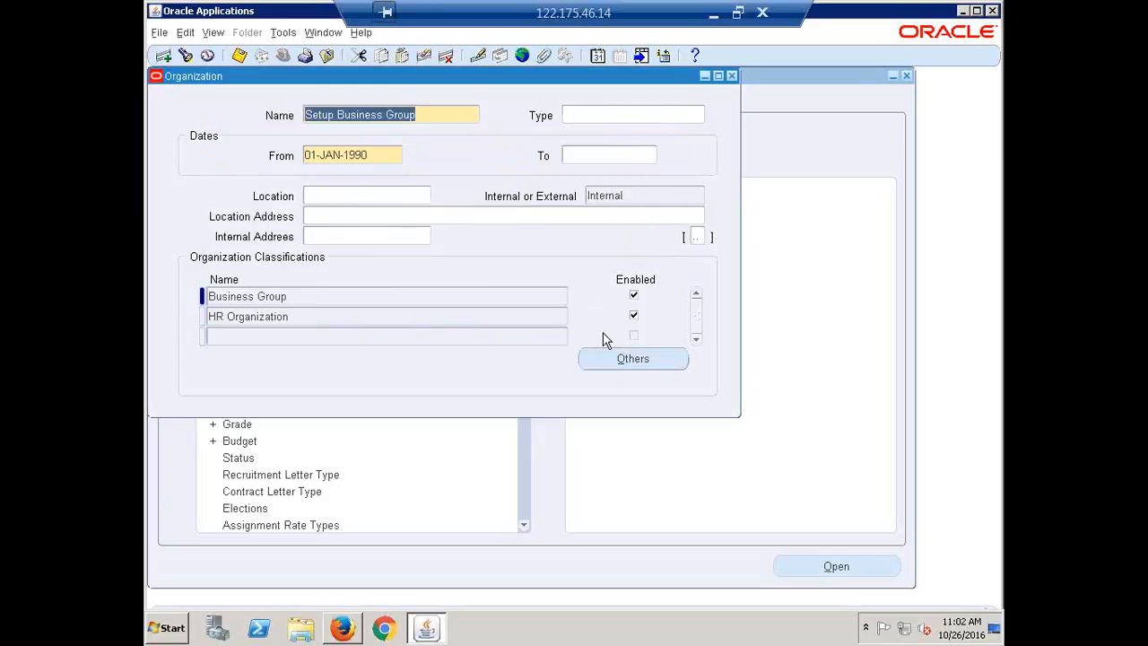
Step: Examine the name of the Setup Business Group organization and close the Organization form
{"action": "left_click", "coordinate": [416, 114]}
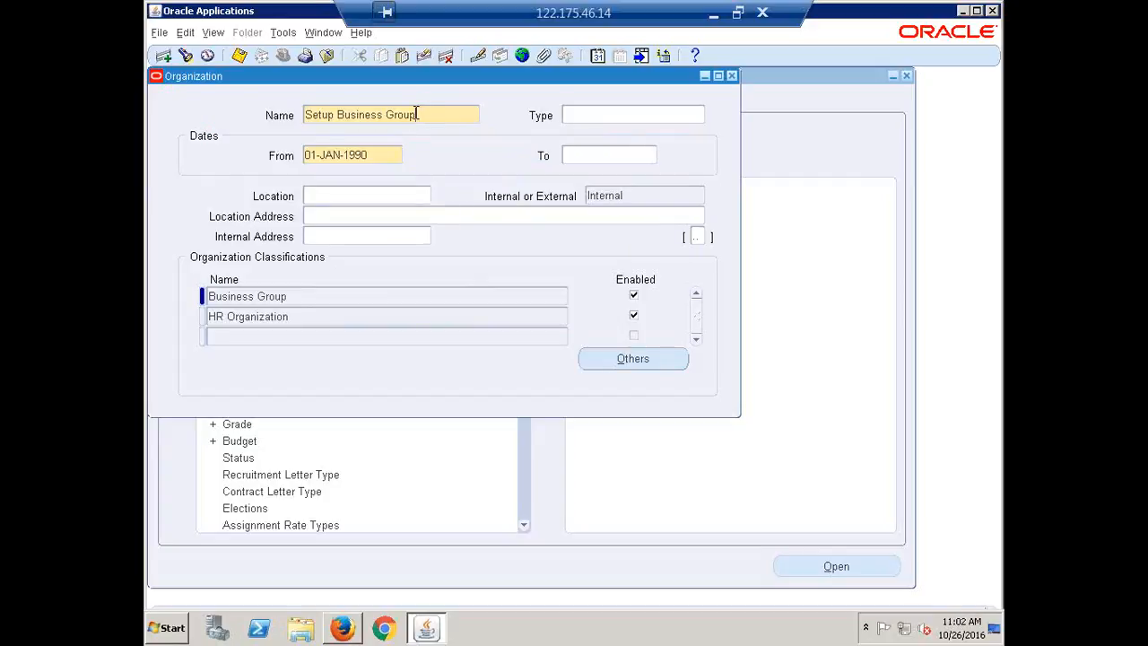
{"action": "left_click_drag", "start_coordinate": [416, 114], "coordinate": [210, 108]}
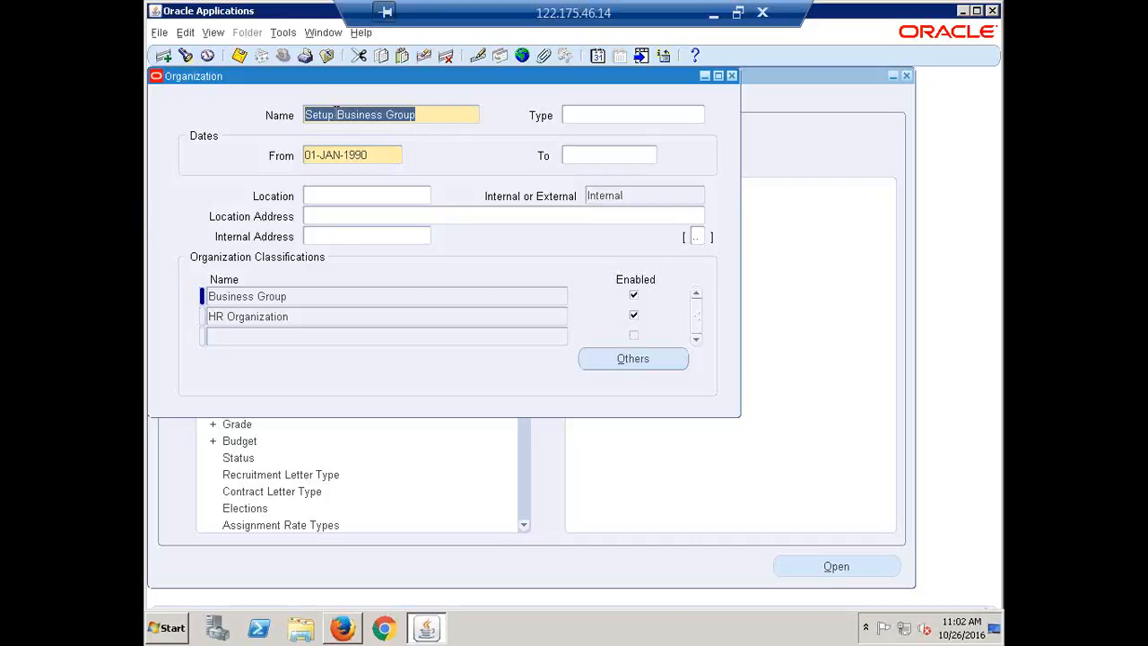
{"action": "left_click", "coordinate": [336, 114]}
{"action": "left_click_drag", "start_coordinate": [336, 115], "coordinate": [275, 115]}
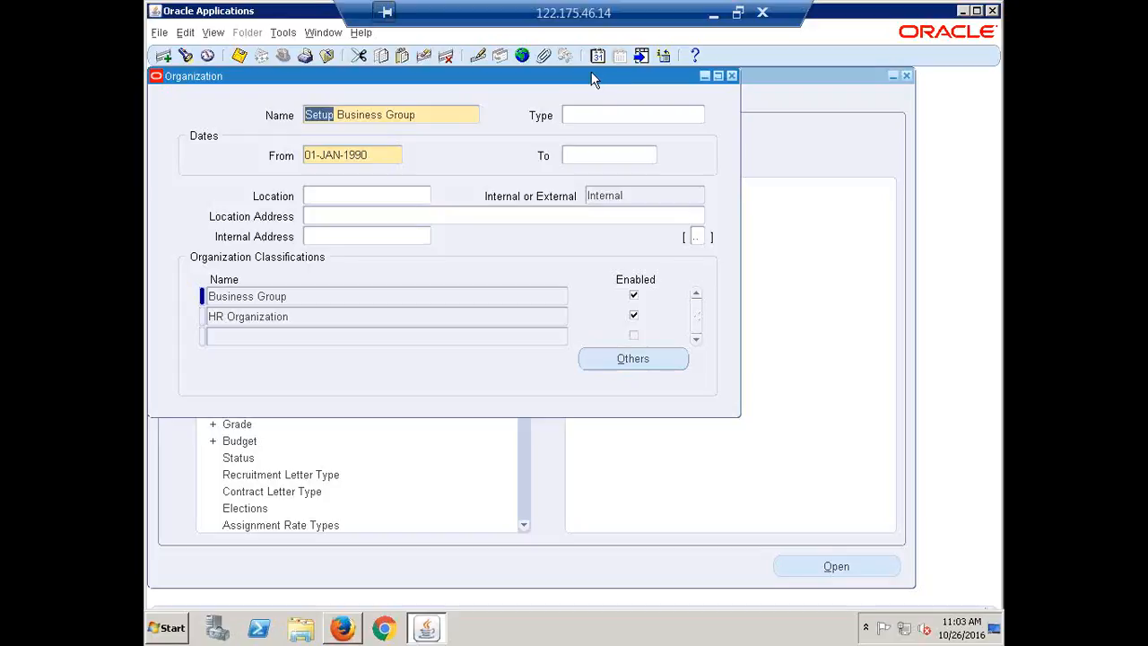
{"action": "left_click", "coordinate": [732, 77]}
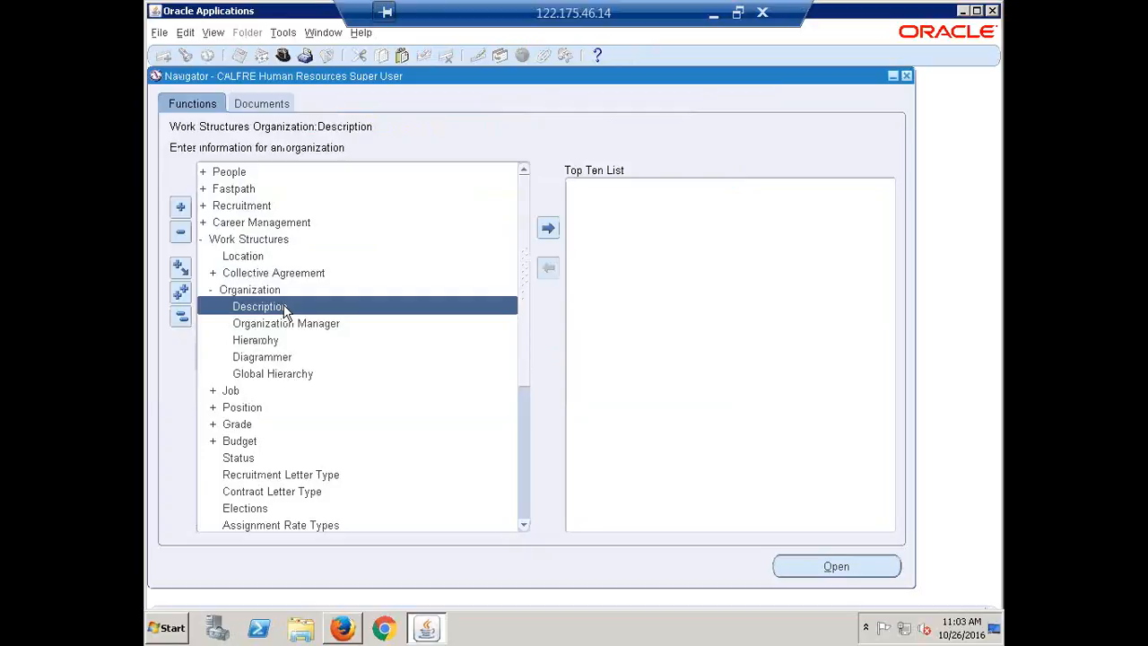
Step: Open the organization Description form under Work Structures and start a new organization named CALFRE India Business Group
{"action": "double_click", "coordinate": [282, 306]}
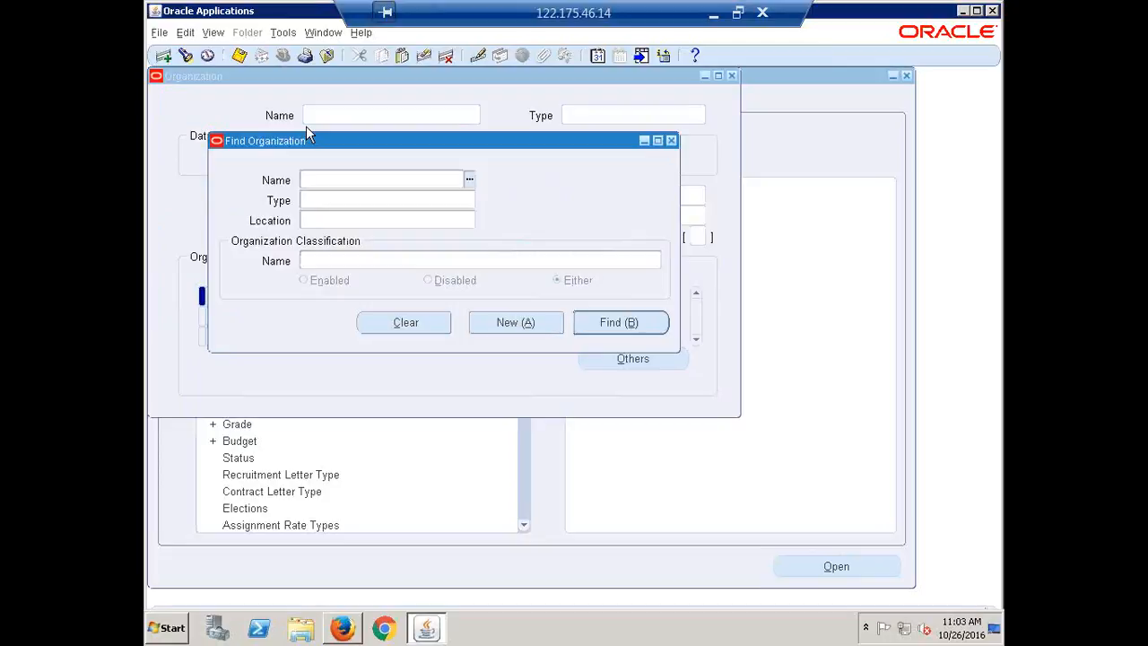
{"action": "left_click", "coordinate": [506, 329]}
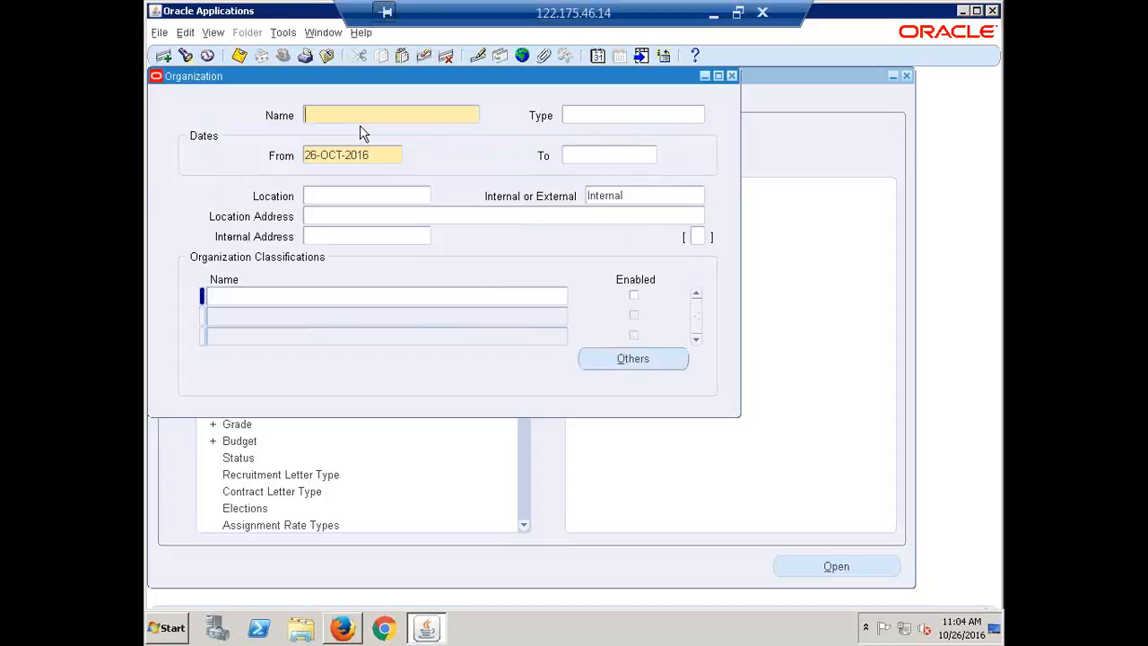
{"action": "type", "text": "CALFRE India Business Group"}
Step: Set the organization's type to Business Group from the list of organization types
{"action": "left_click", "coordinate": [596, 118]}
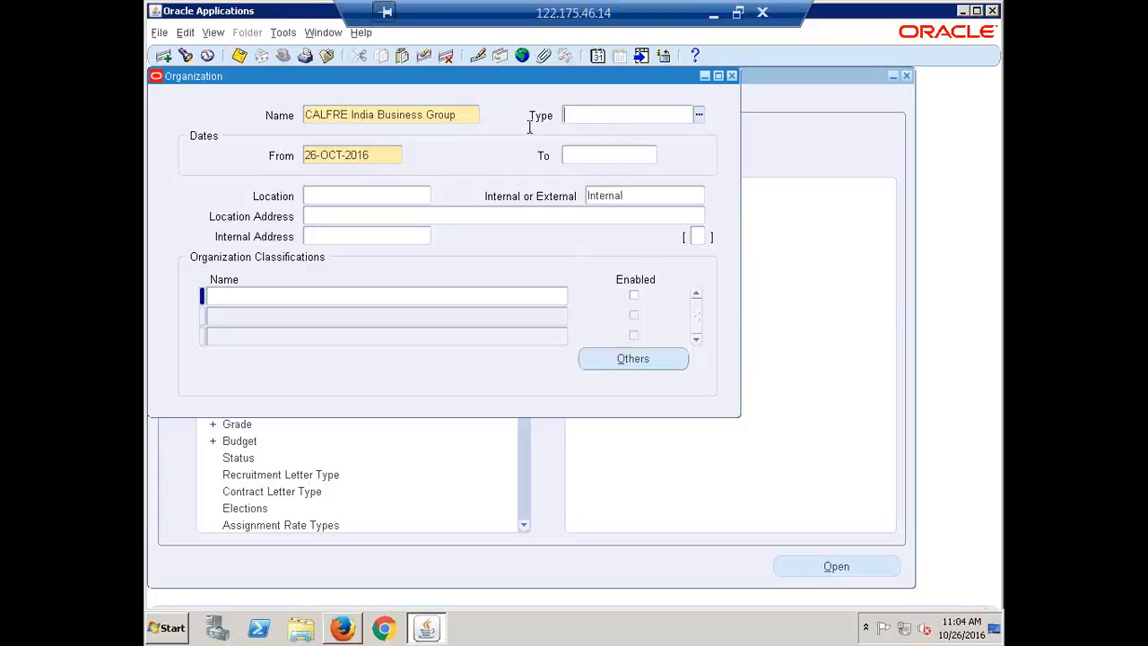
{"action": "left_click", "coordinate": [697, 116]}
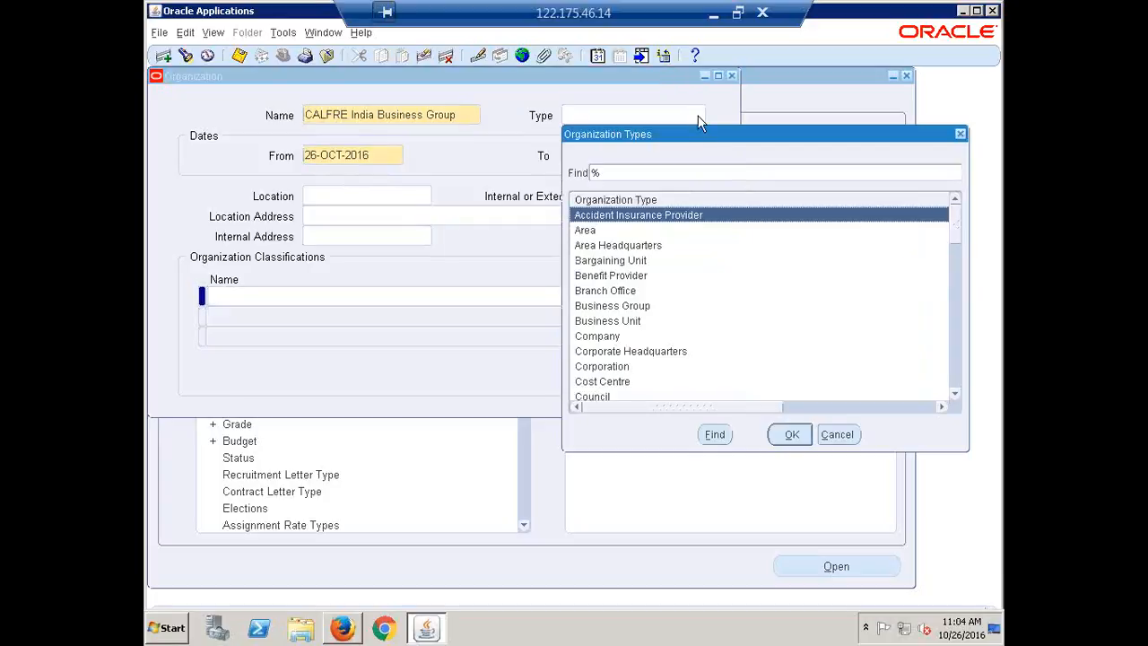
{"action": "type", "text": "b"}
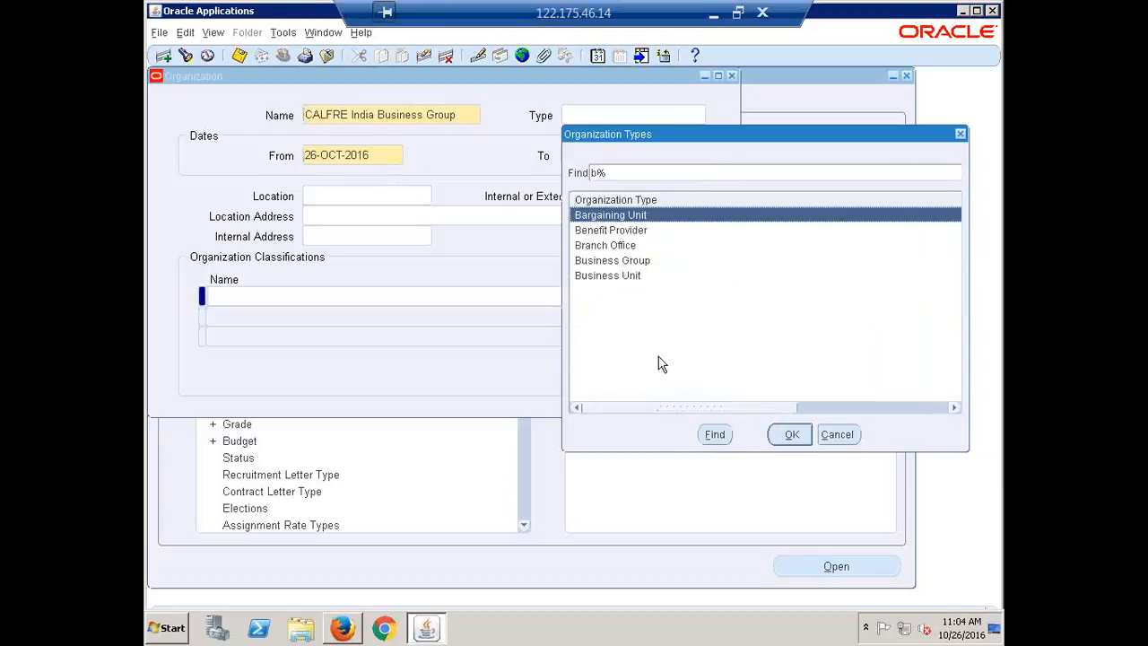
{"action": "left_click", "coordinate": [623, 262]}
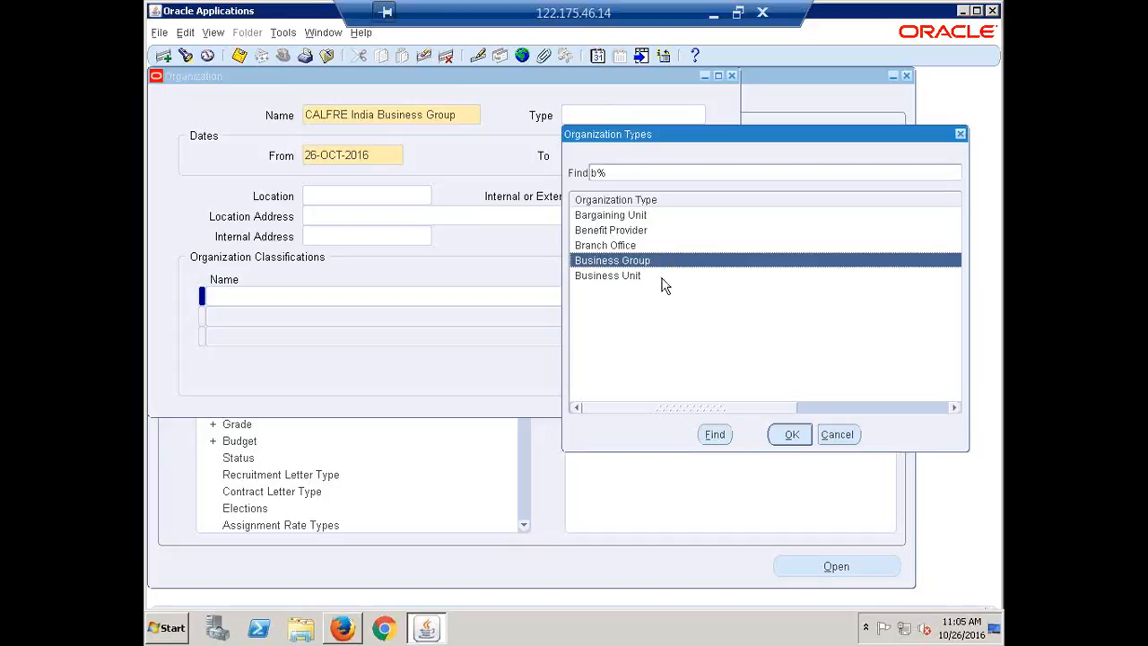
{"action": "left_click", "coordinate": [791, 436]}
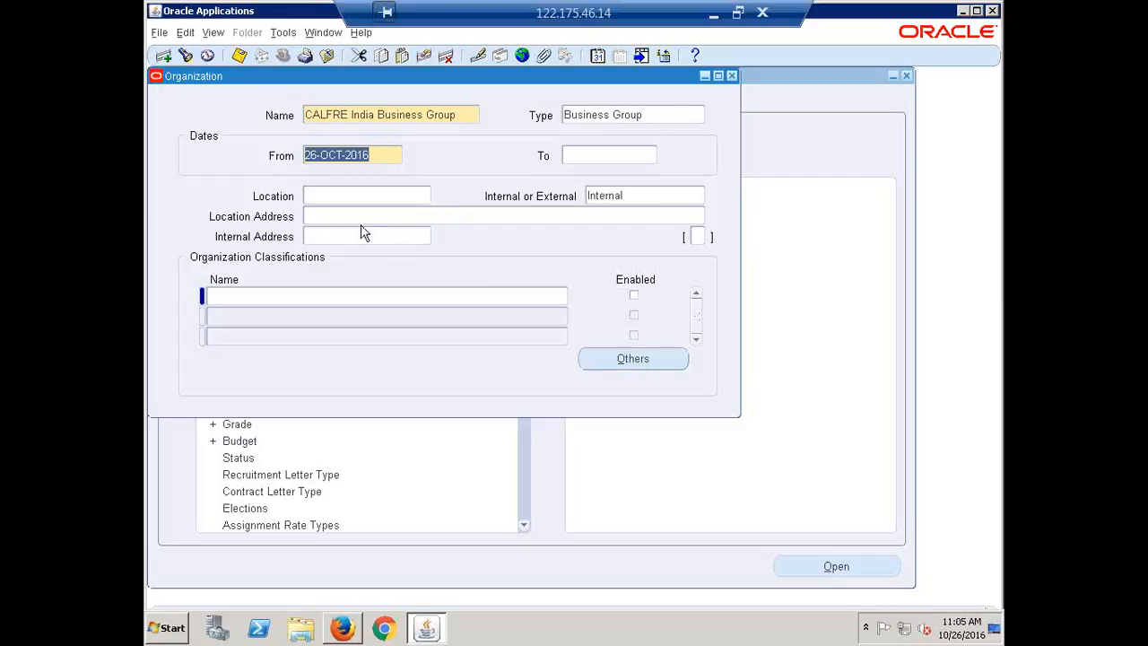
Step: Set the location of CALFRE India Business Group to Hyderabad
{"action": "left_click", "coordinate": [345, 194]}
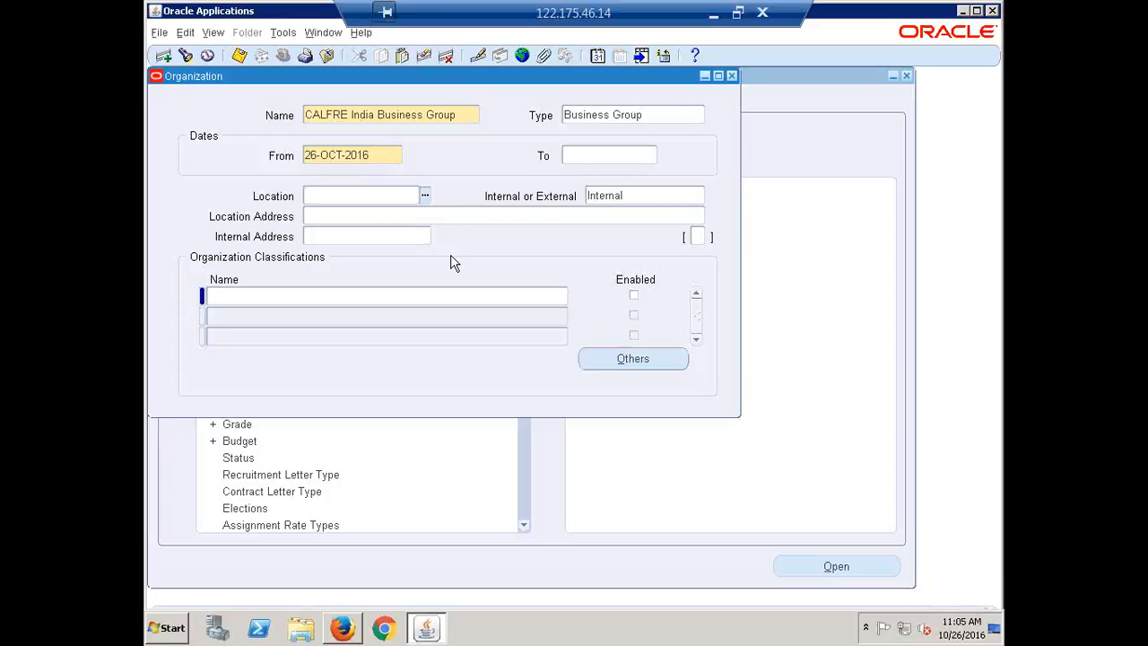
{"action": "type", "text": "hyderabad"}
{"action": "key", "text": "Tab"}
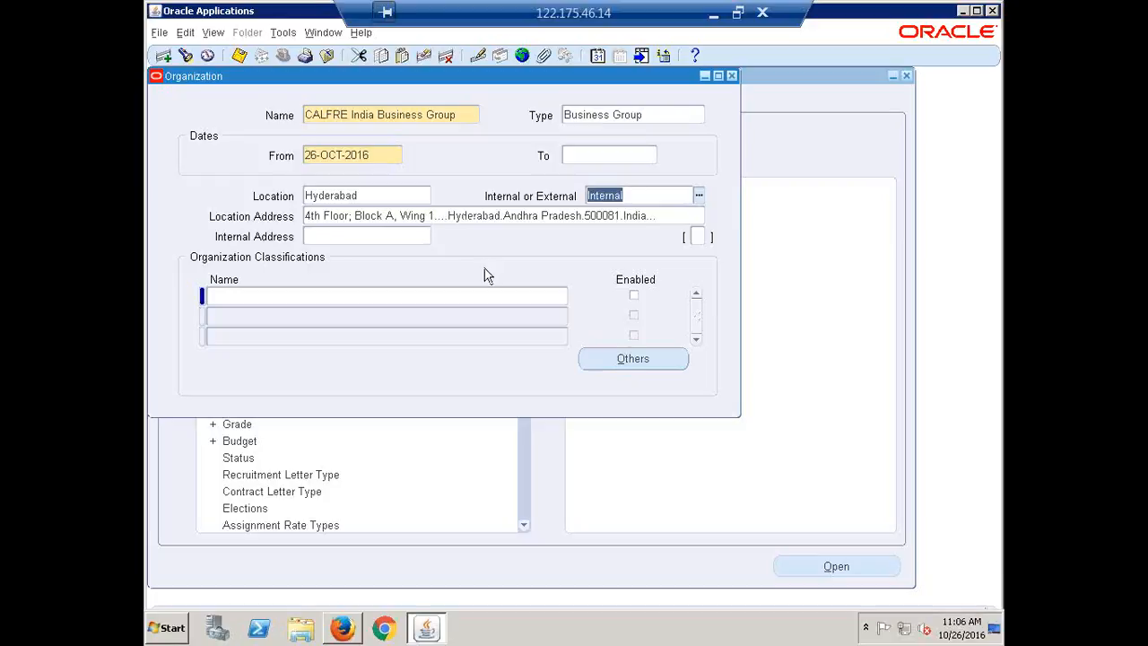
{"action": "left_click", "coordinate": [396, 125]}
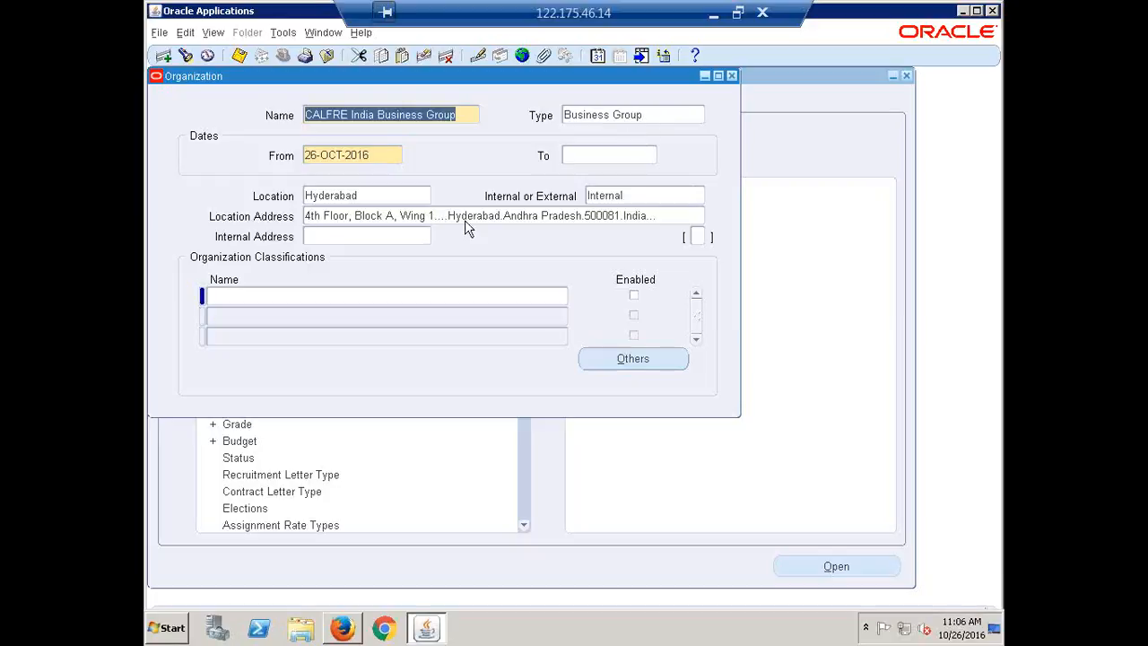
{"action": "left_click", "coordinate": [383, 196]}
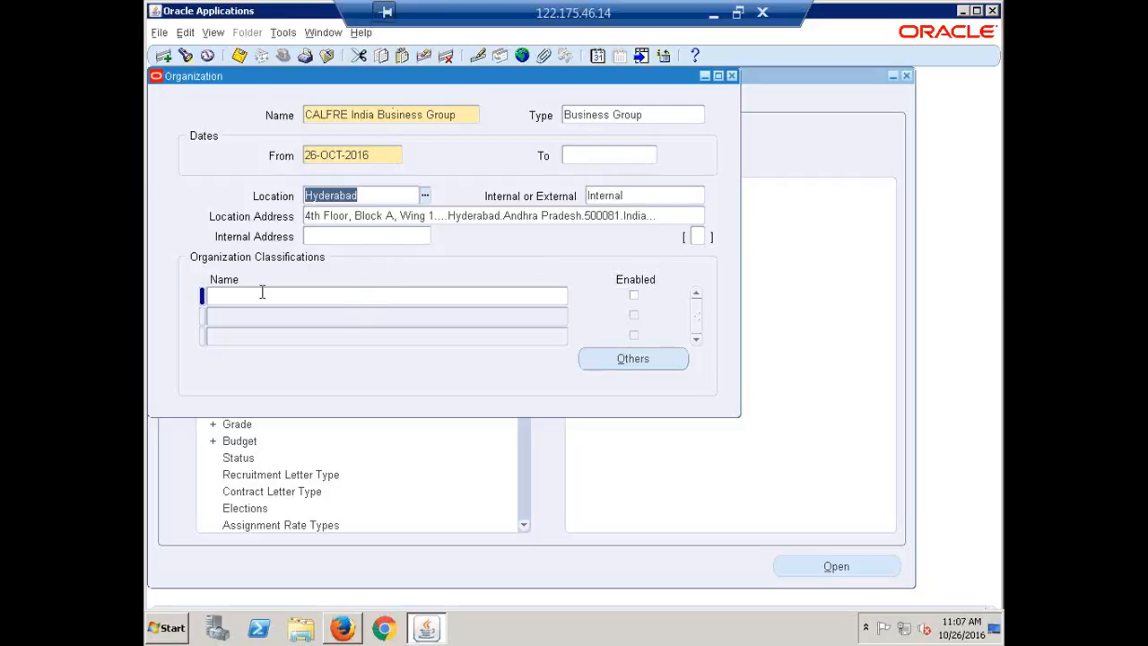
Step: Try to enter an organization classification, dismiss the error, and save the CALFRE India Business Group record
{"action": "left_click", "coordinate": [230, 296]}
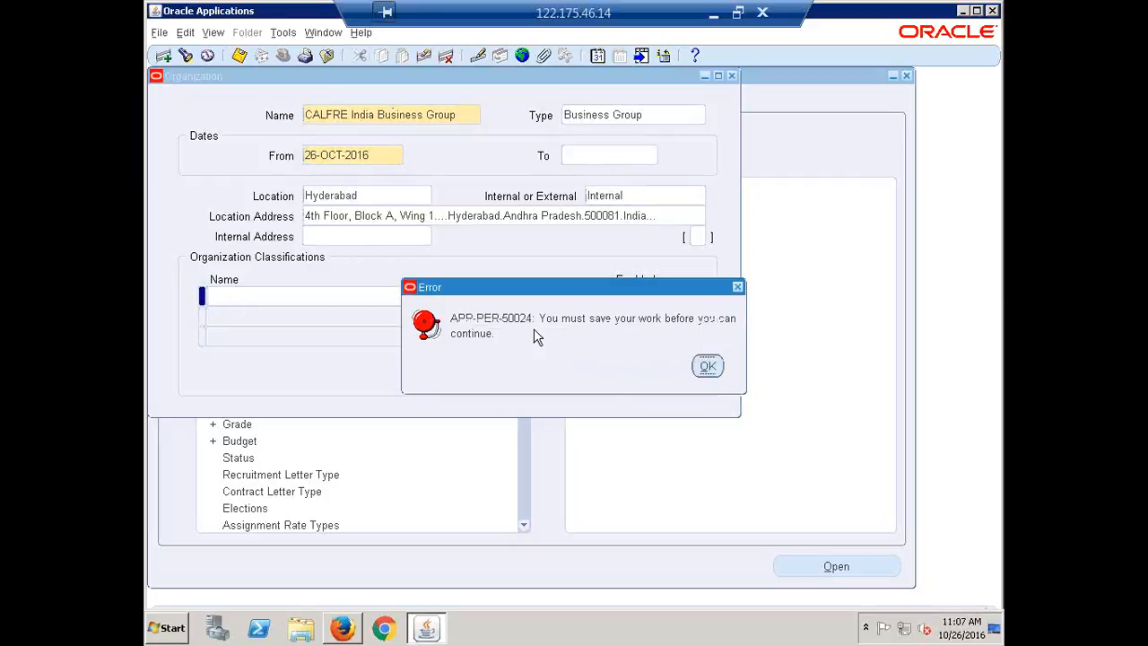
{"action": "left_click", "coordinate": [706, 367]}
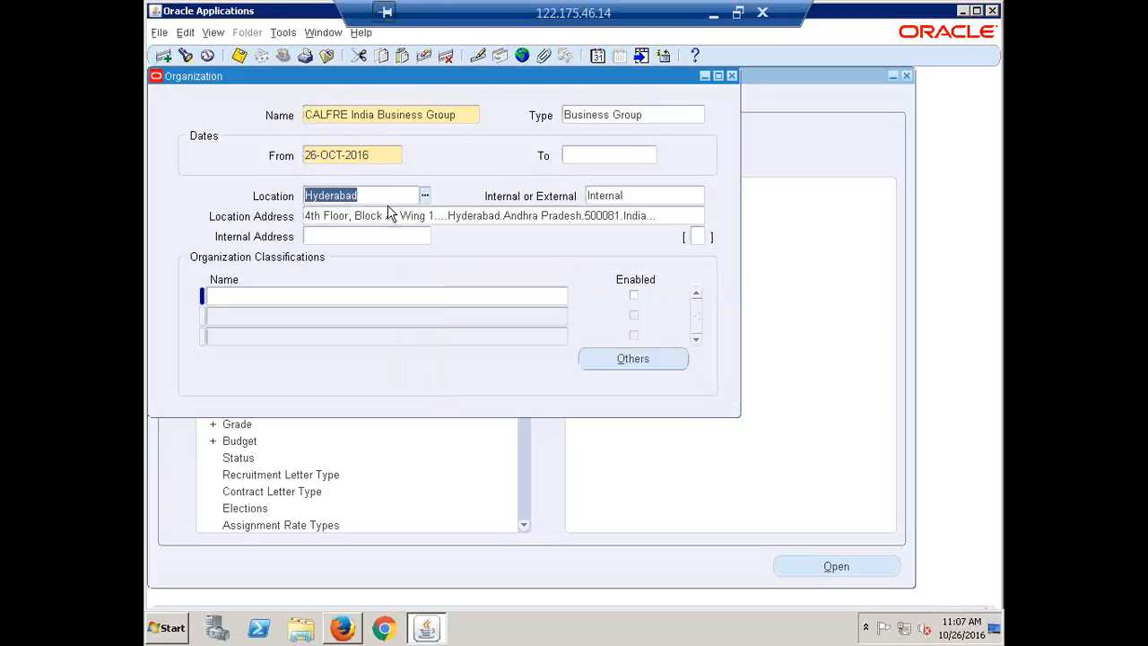
{"action": "left_click", "coordinate": [465, 114]}
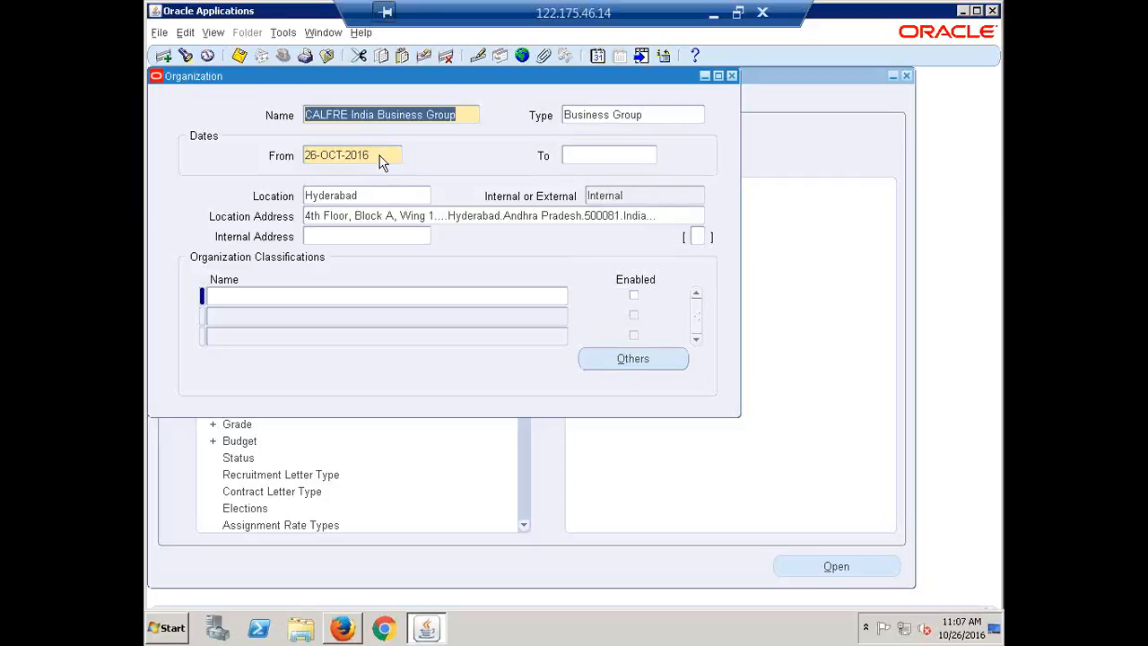
{"action": "left_click", "coordinate": [460, 115]}
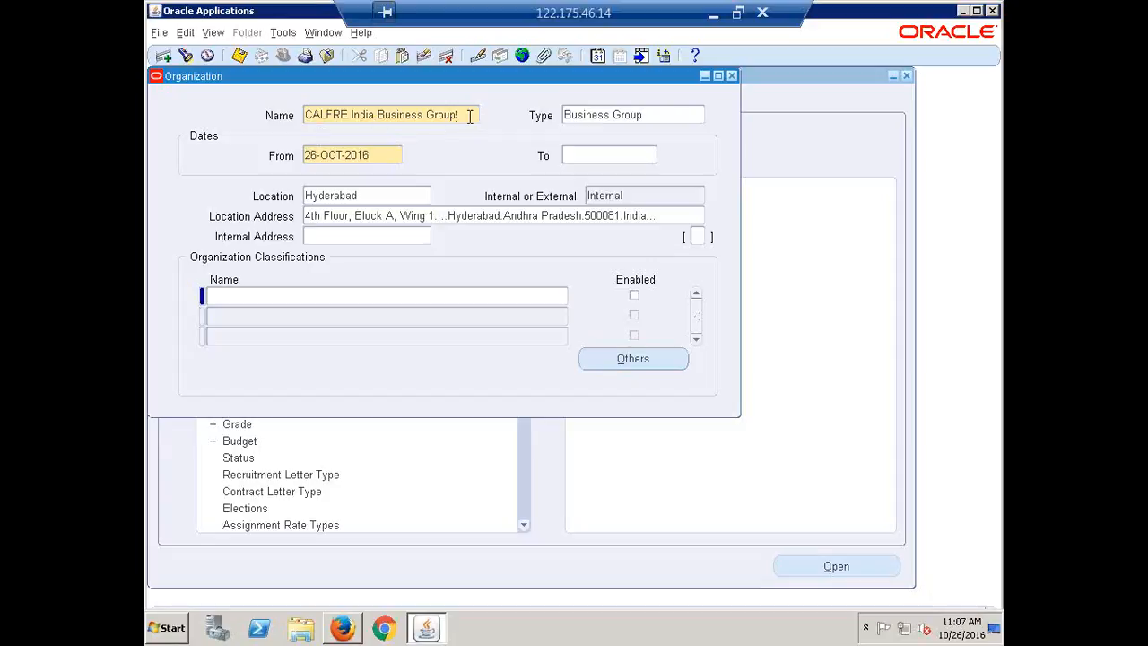
{"action": "left_click_drag", "start_coordinate": [469, 114], "coordinate": [351, 110]}
{"action": "left_click_drag", "start_coordinate": [278, 106], "coordinate": [274, 105]}
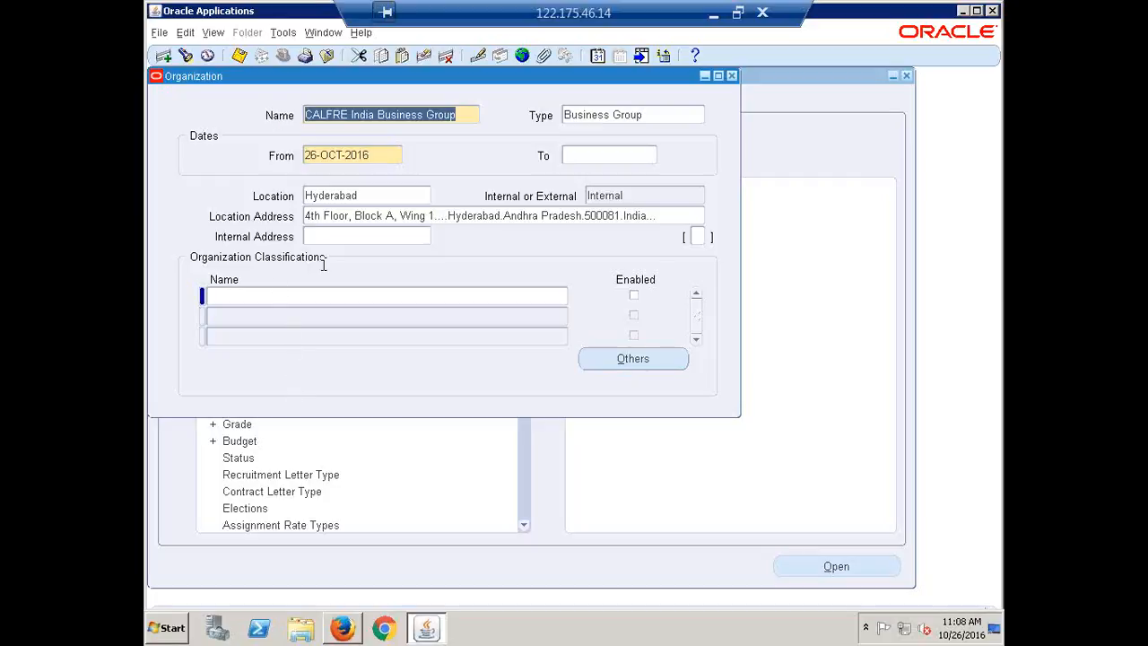
Step: Add the Business Group classification to the organization, enable it, and save the record
{"action": "left_click", "coordinate": [256, 300]}
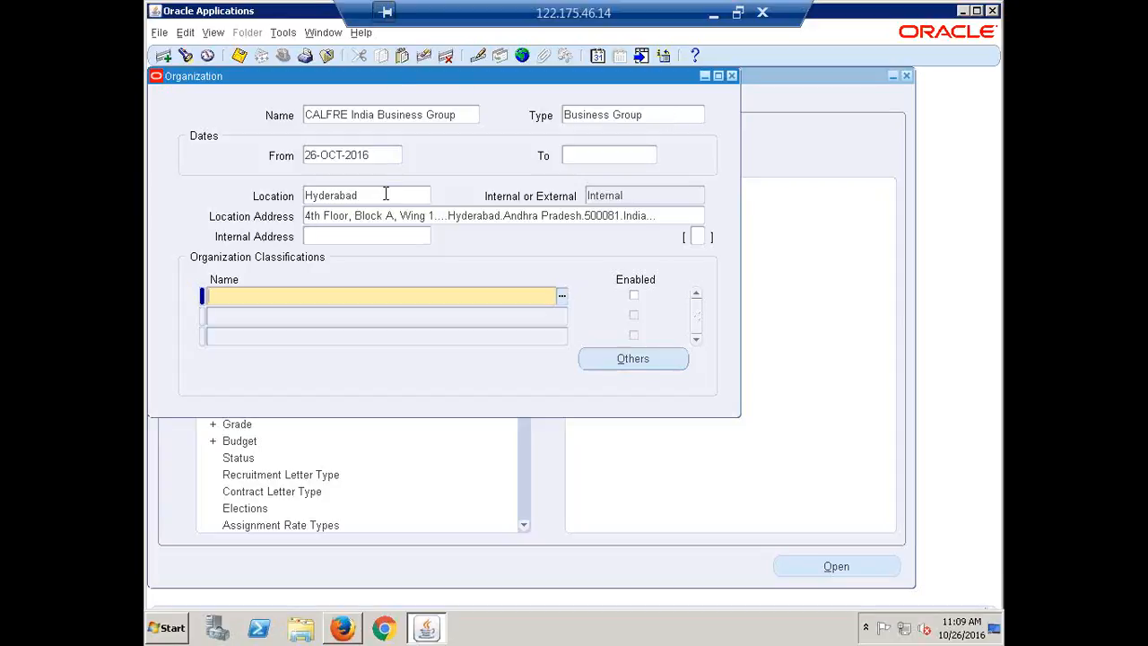
{"action": "type", "text": "business g"}
{"action": "key", "text": "Tab"}
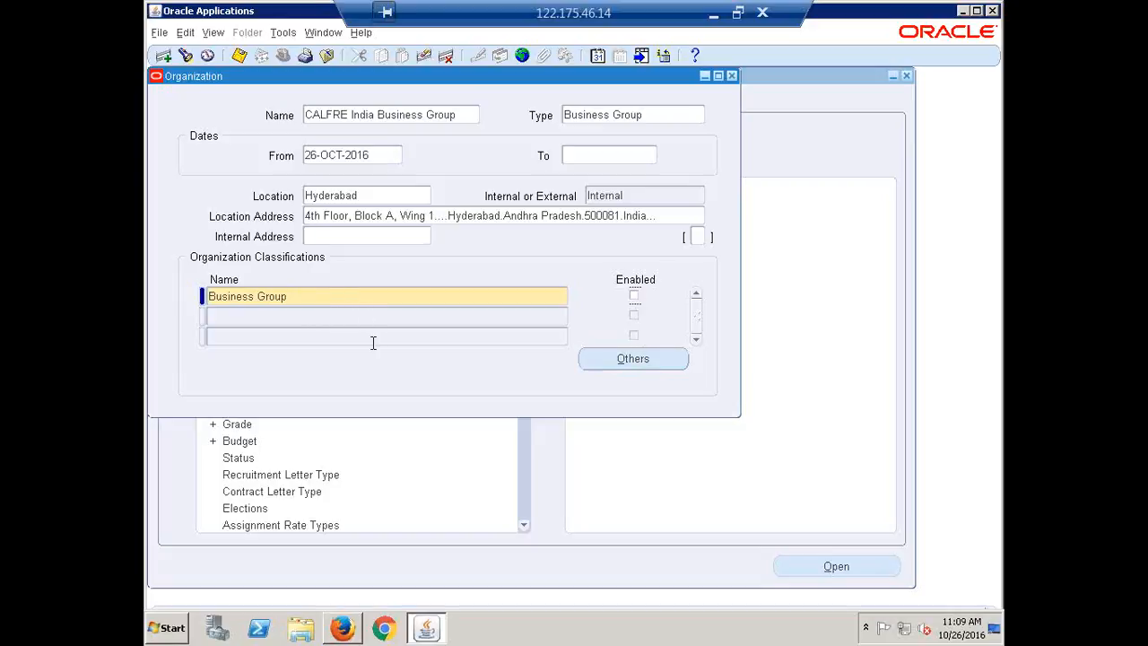
{"action": "left_click", "coordinate": [633, 297]}
{"action": "key", "text": "ctrl+s"}
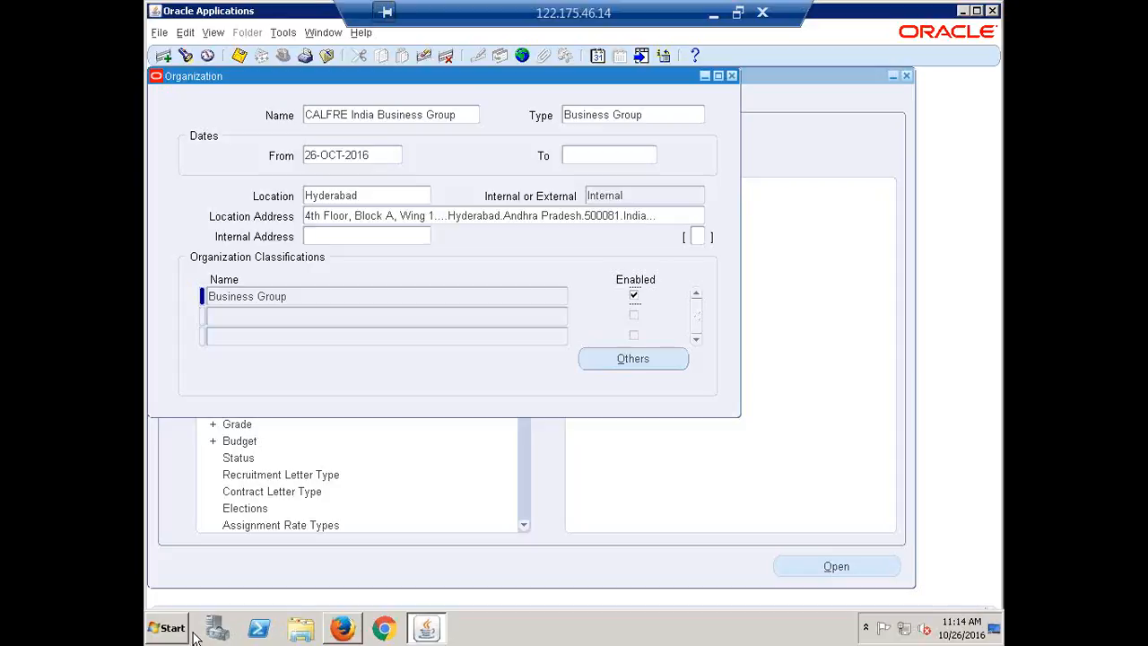
{"action": "double_click", "coordinate": [303, 297]}
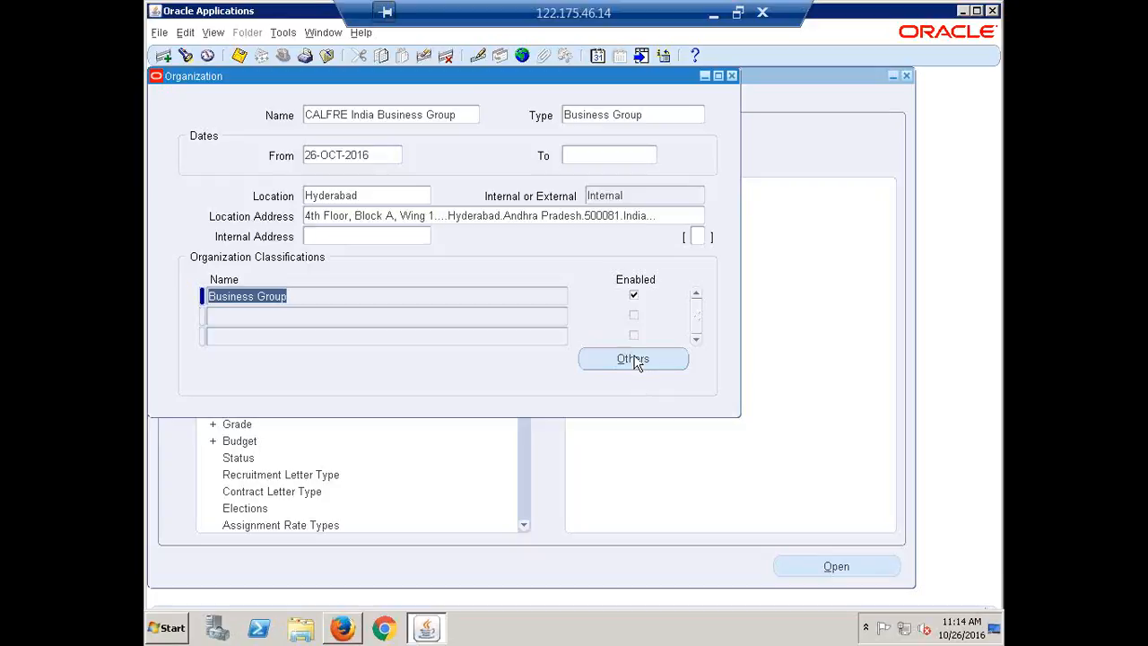
{"action": "left_click", "coordinate": [713, 13]}
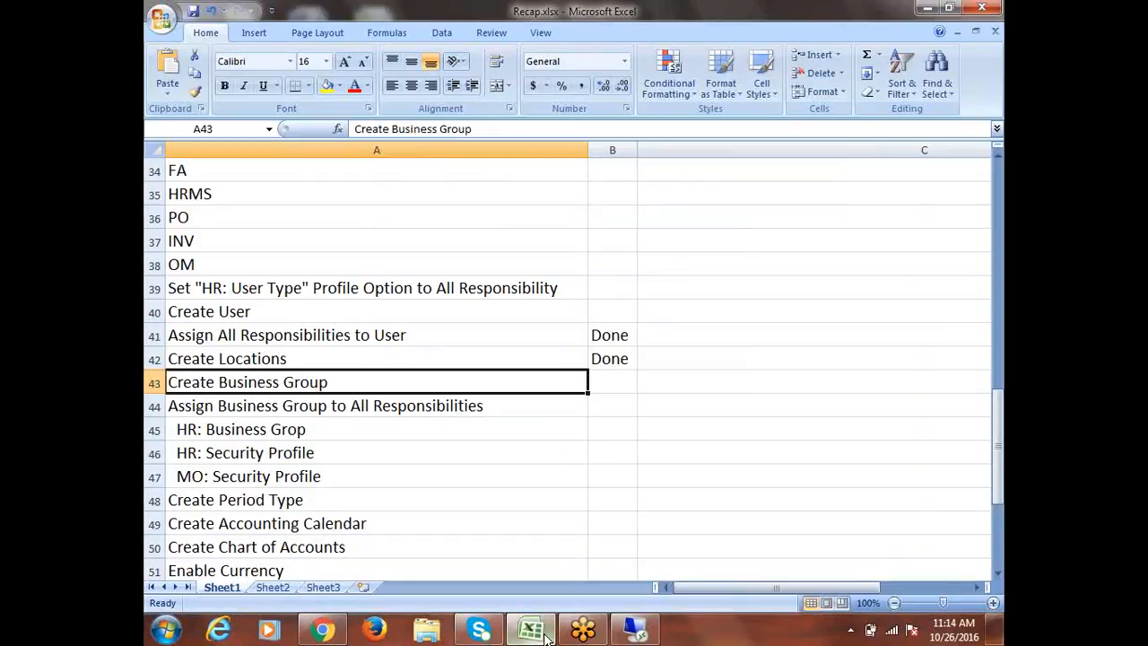
{"action": "left_click", "coordinate": [584, 630]}
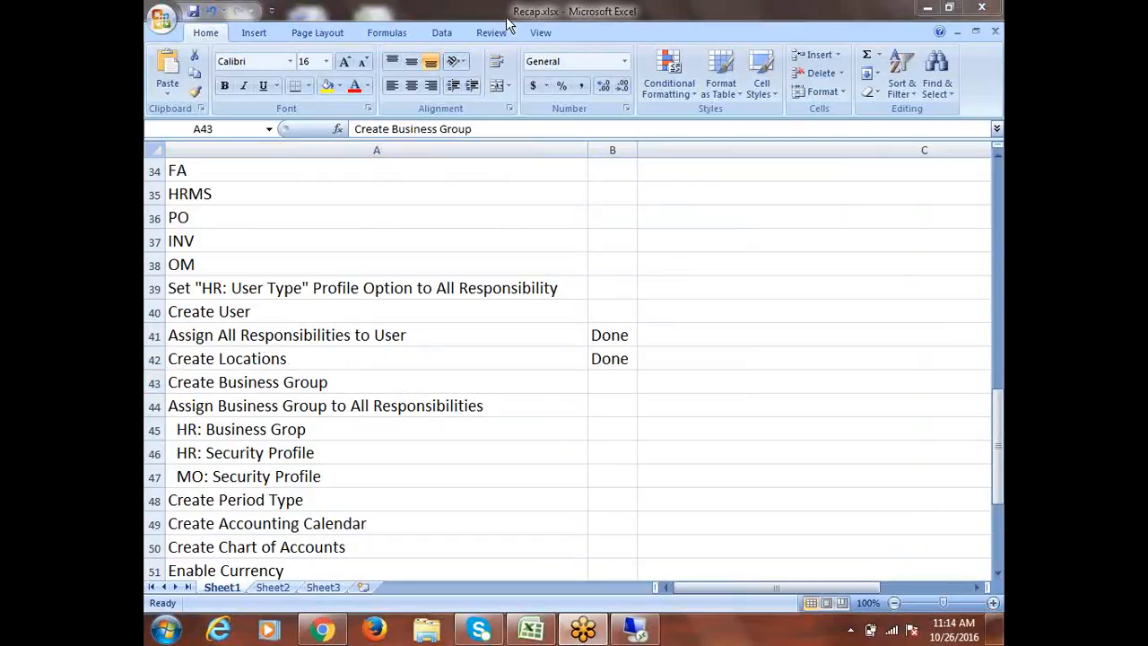
{"action": "left_click", "coordinate": [927, 9]}
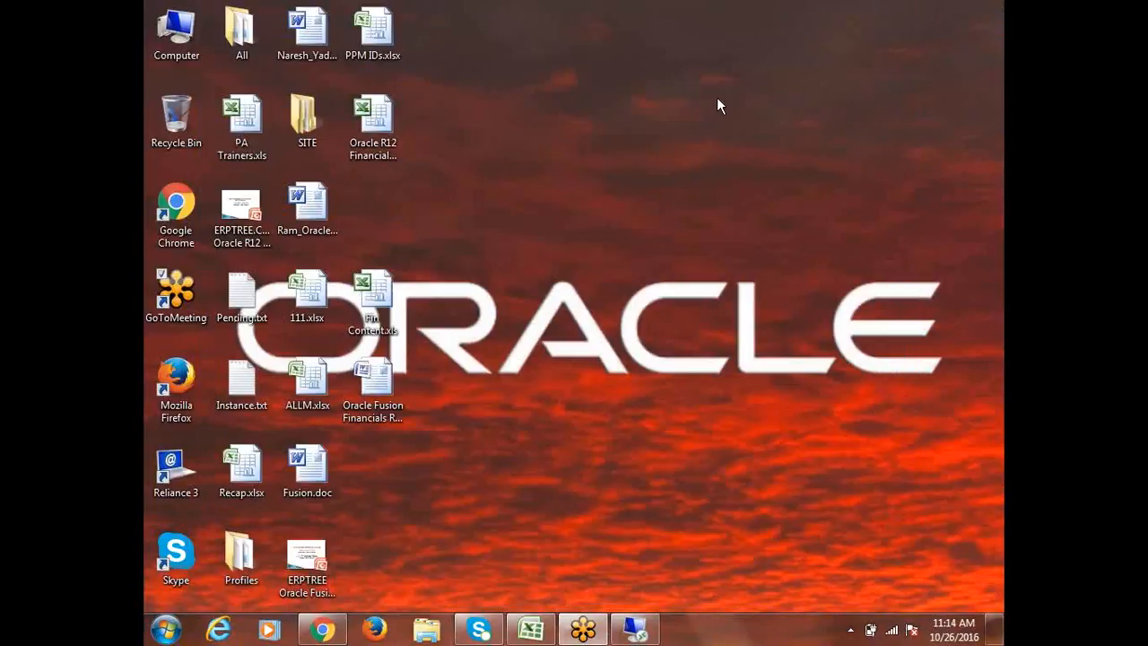
{"action": "left_click", "coordinate": [635, 630]}
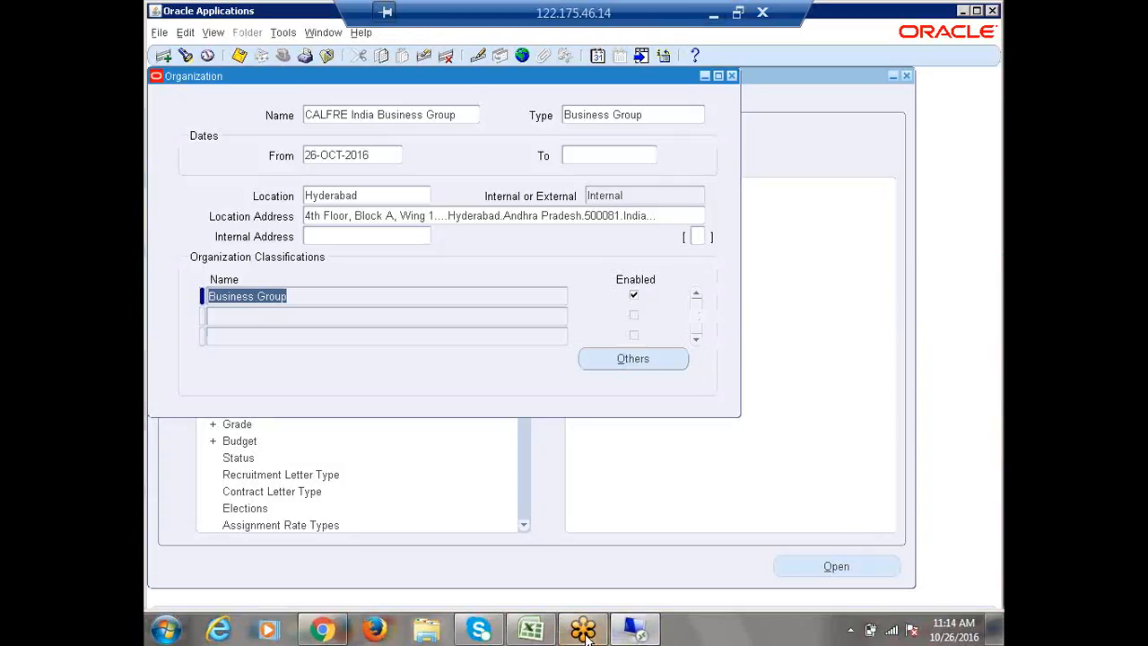
Step: Open the Business Group Info. details among the additional information for the Business Group classification
{"action": "left_click", "coordinate": [628, 359]}
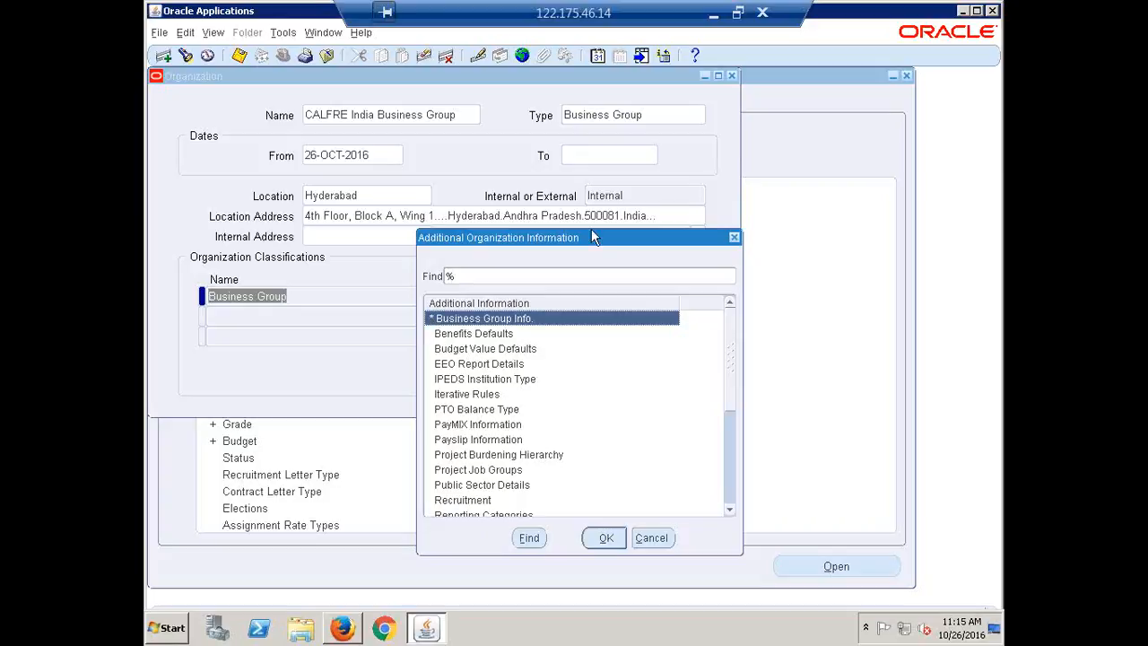
{"action": "left_click_drag", "start_coordinate": [586, 235], "coordinate": [372, 159]}
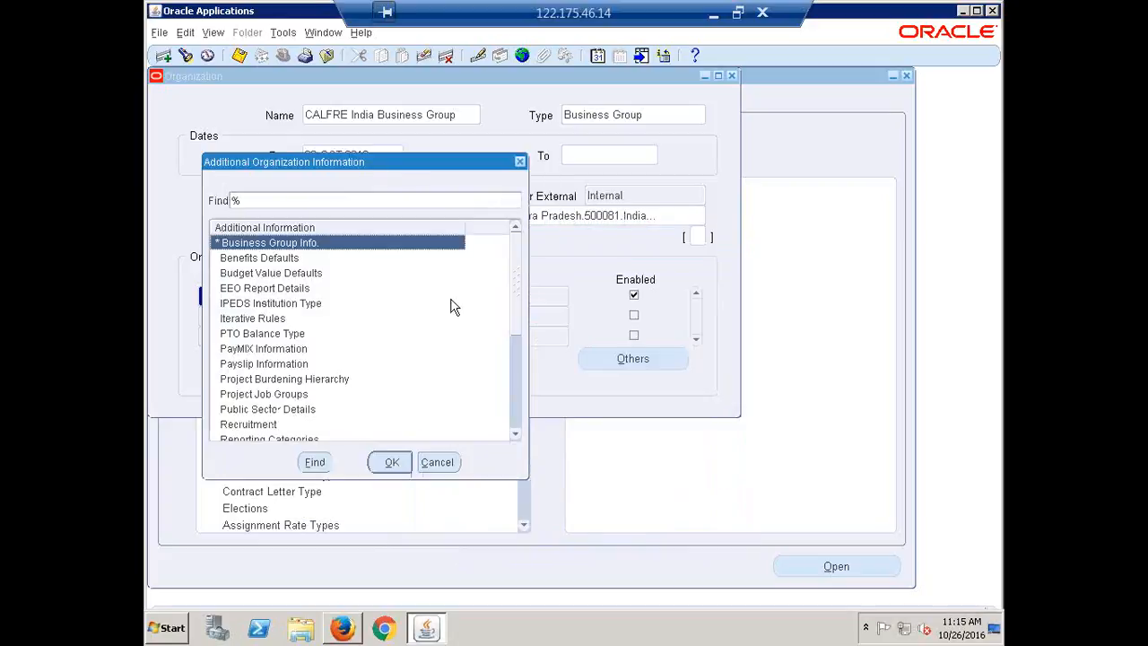
{"action": "left_click", "coordinate": [392, 466]}
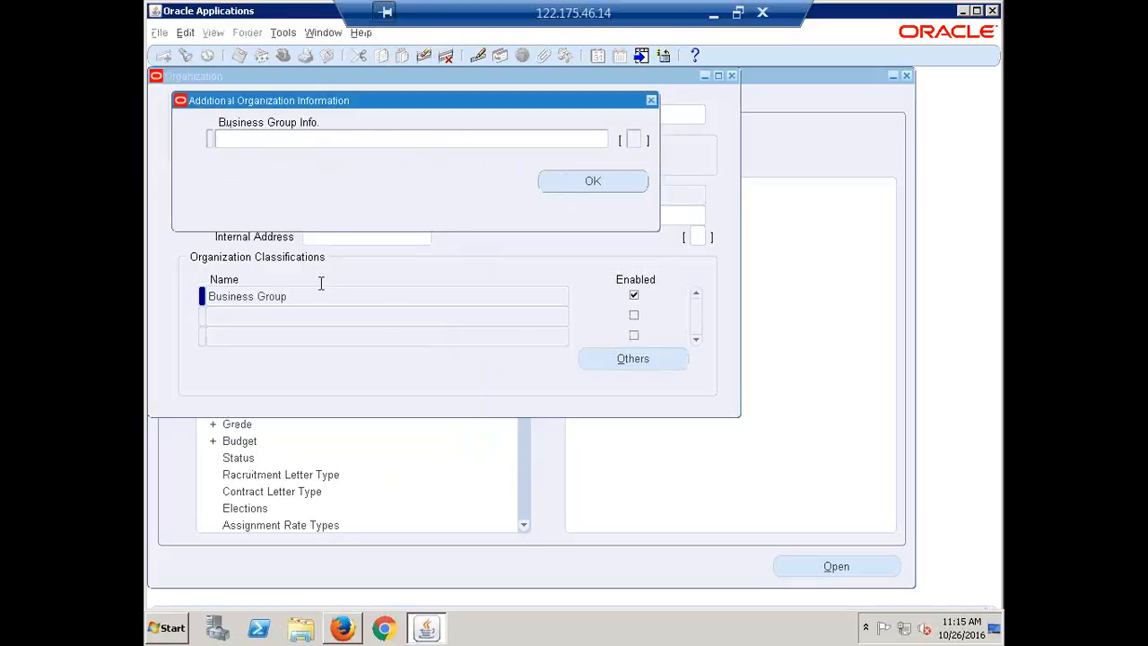
{"action": "left_click", "coordinate": [254, 136]}
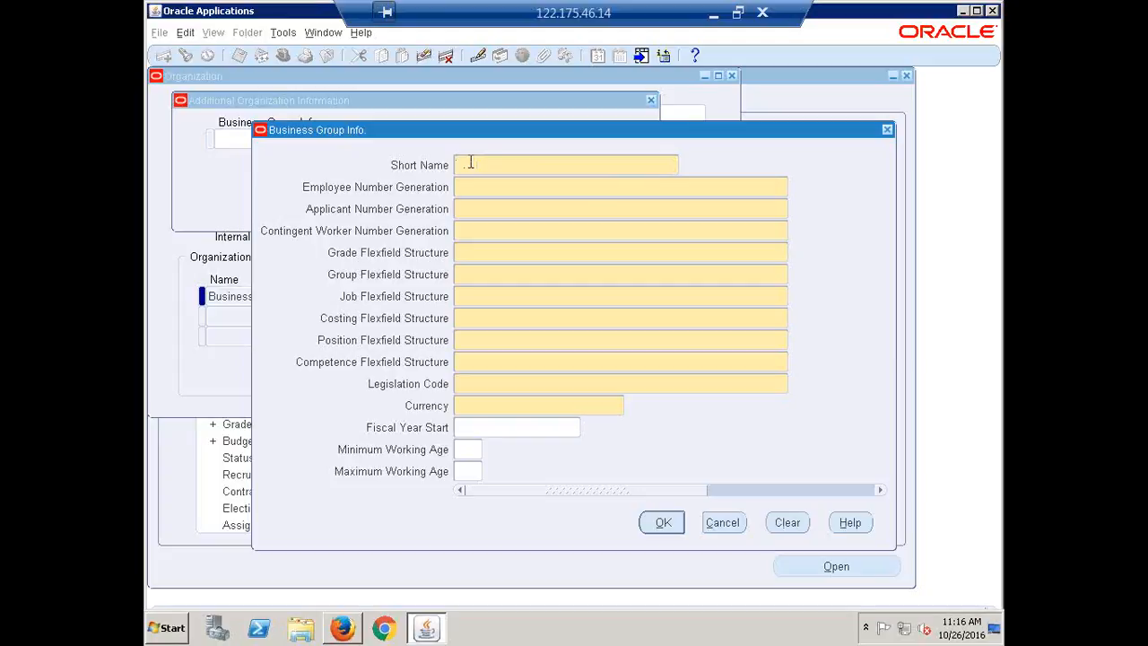
Step: Enter CALFREBG as the business group's short name
{"action": "type", "text": "CALFRER"}
{"action": "type", "text": "G"}
{"action": "key", "text": "Tab"}
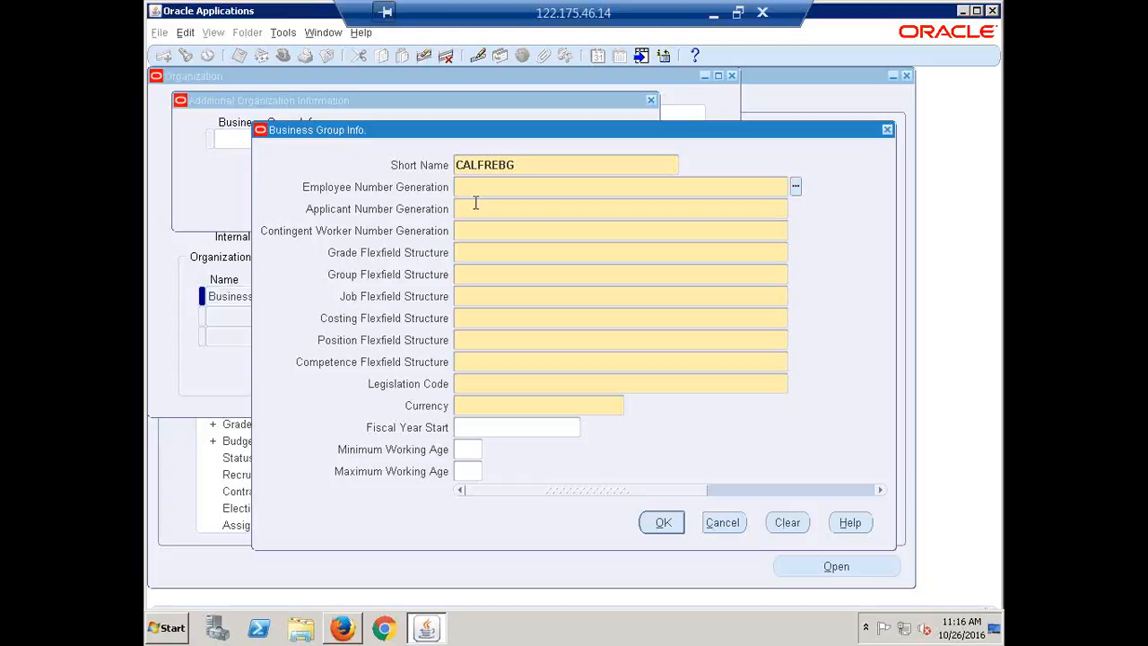
Step: Set employee, applicant and contingent worker number generation to Automatic for the business group
{"action": "left_click", "coordinate": [794, 187]}
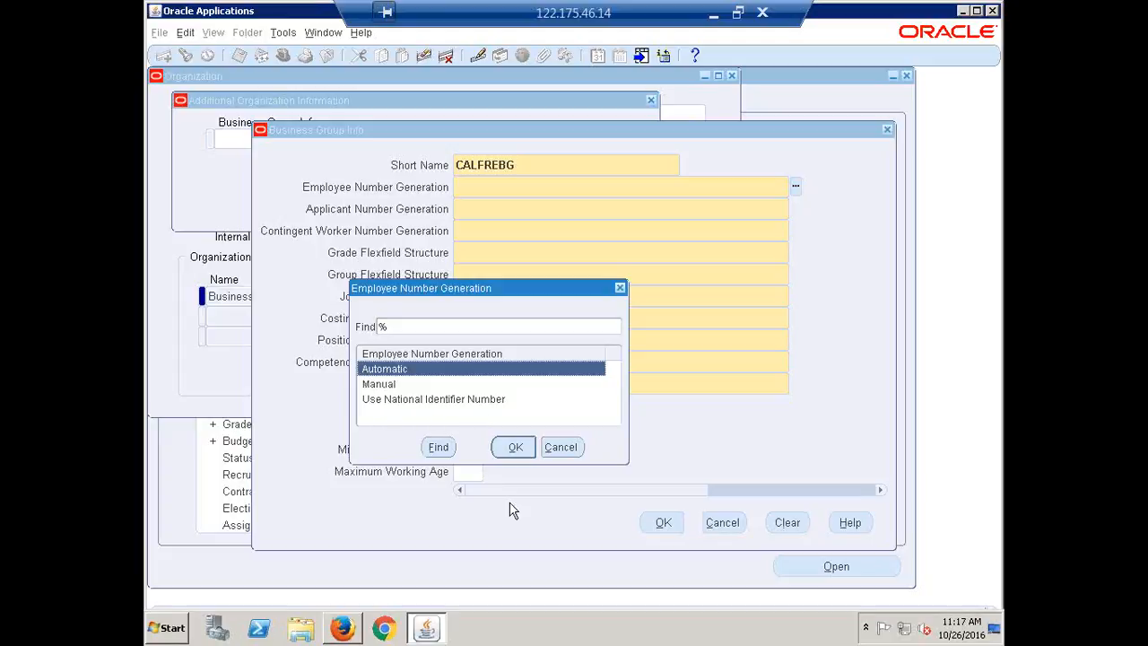
{"action": "left_click", "coordinate": [516, 447]}
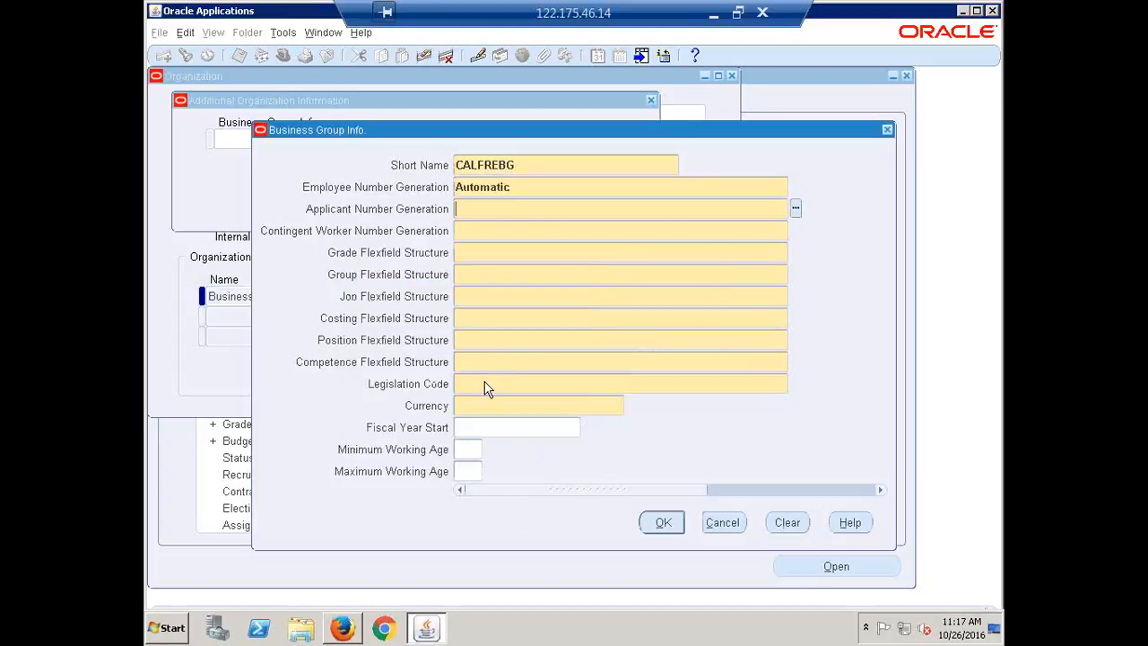
{"action": "left_click", "coordinate": [479, 215]}
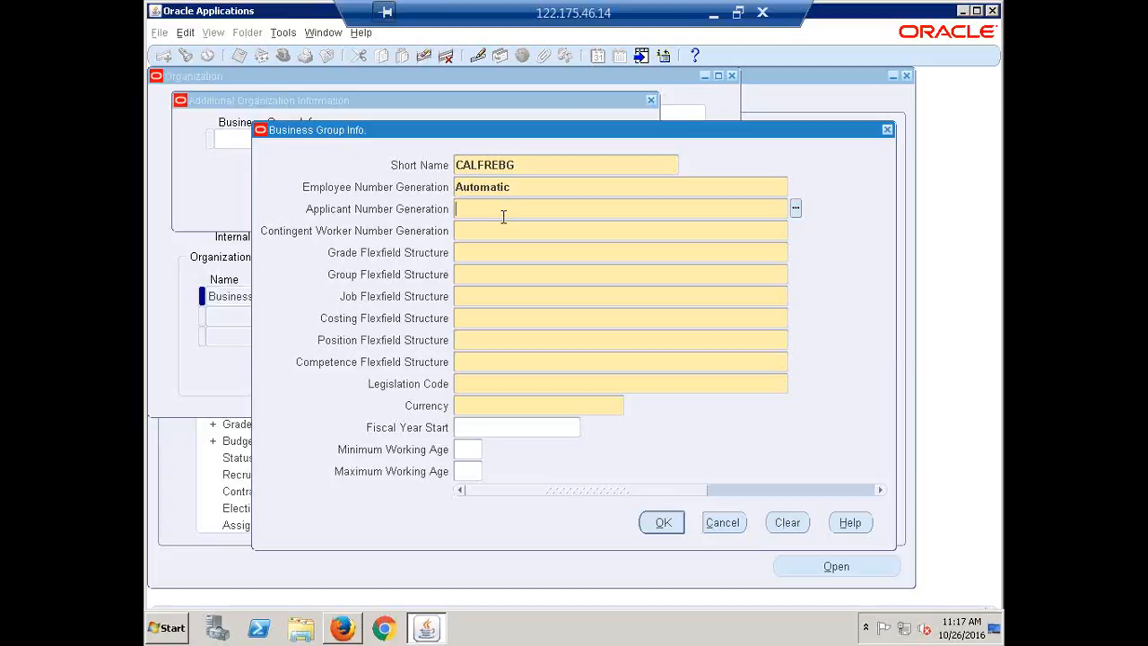
{"action": "type", "text": "AUT"}
{"action": "key", "text": "Tab"}
{"action": "type", "text": "Auto"}
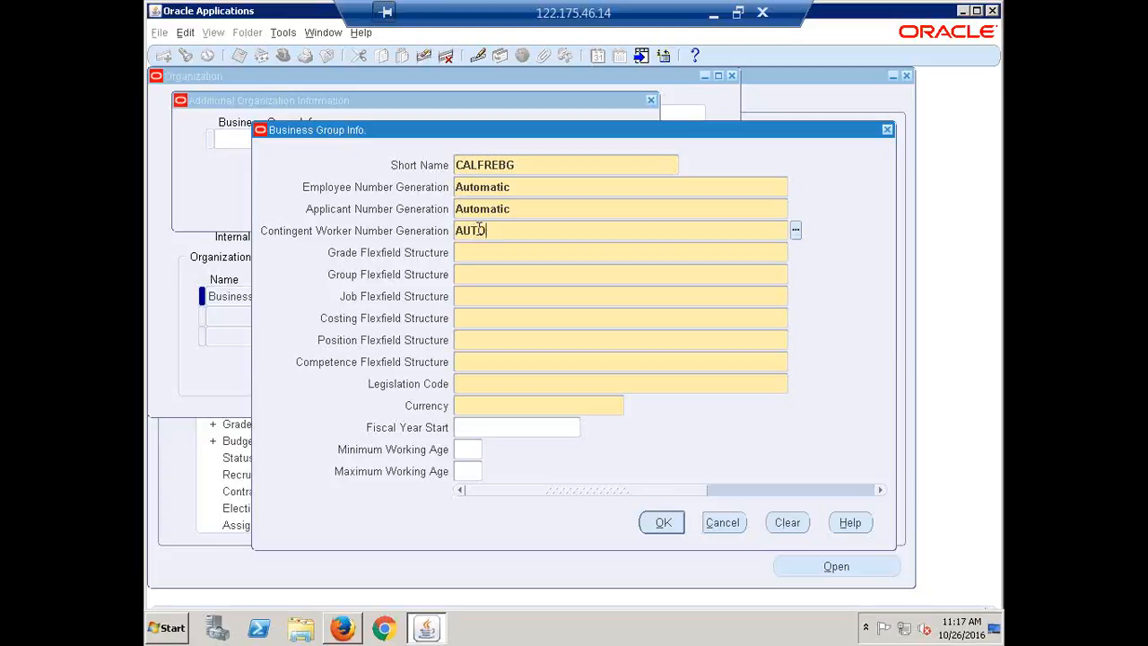
{"action": "key", "text": "Tab"}
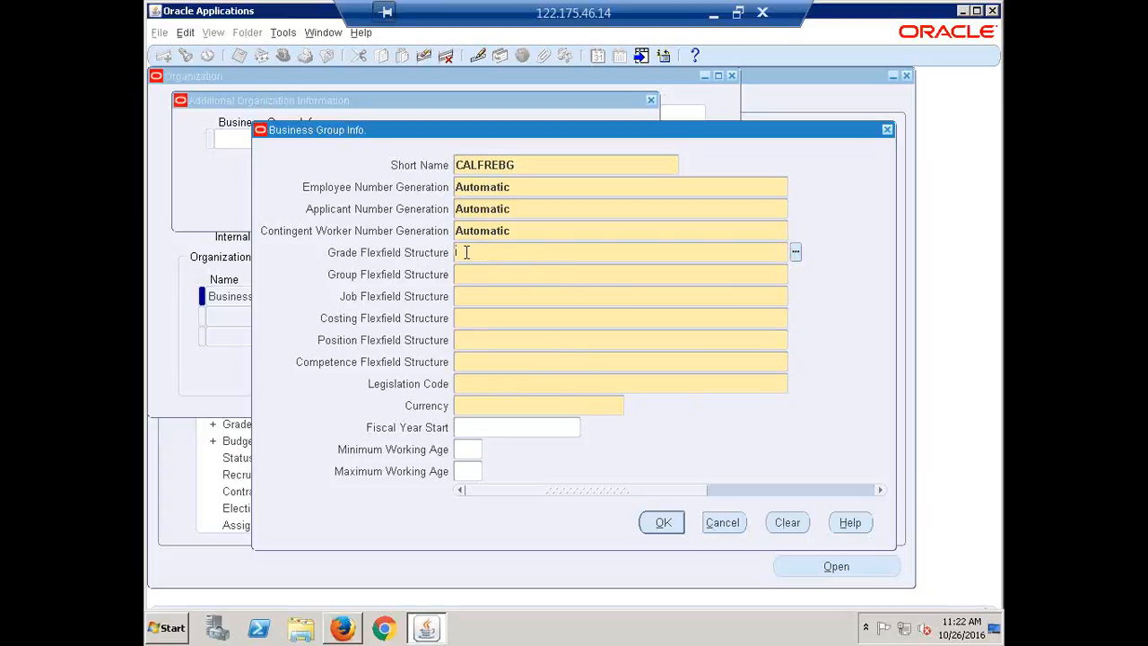
Step: Set the business group's Grade Flexfield Structure to Grade Flexfield
{"action": "left_click", "coordinate": [795, 252]}
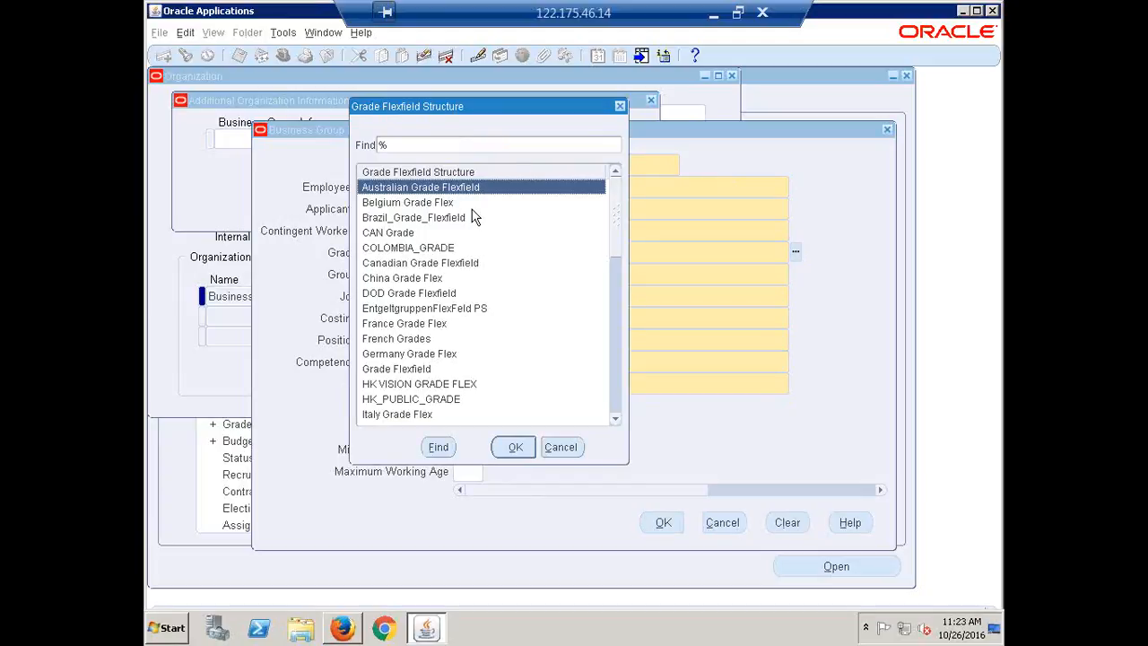
{"action": "left_click_drag", "start_coordinate": [500, 110], "coordinate": [574, 119]}
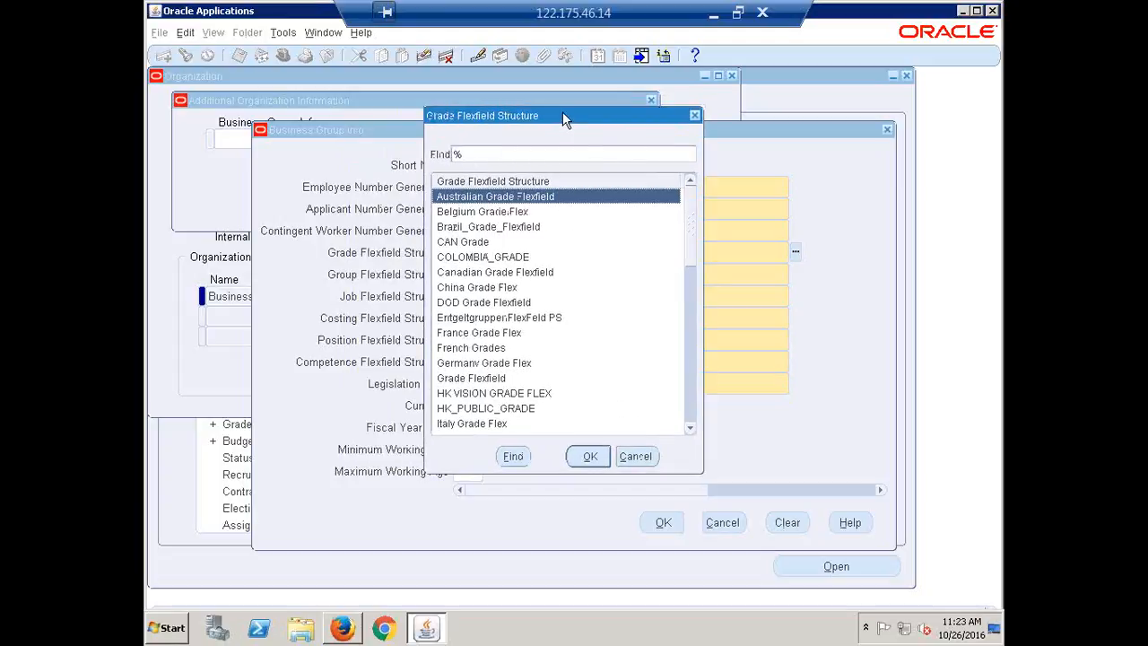
{"action": "left_click_drag", "start_coordinate": [564, 118], "coordinate": [705, 125]}
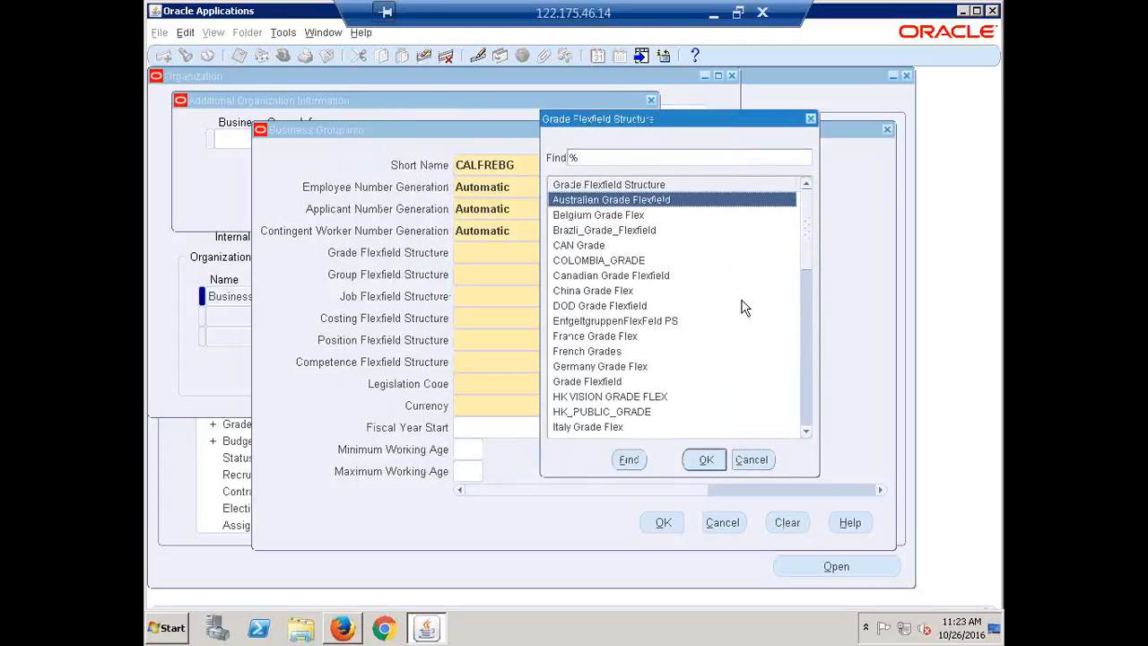
{"action": "type", "text": "g"}
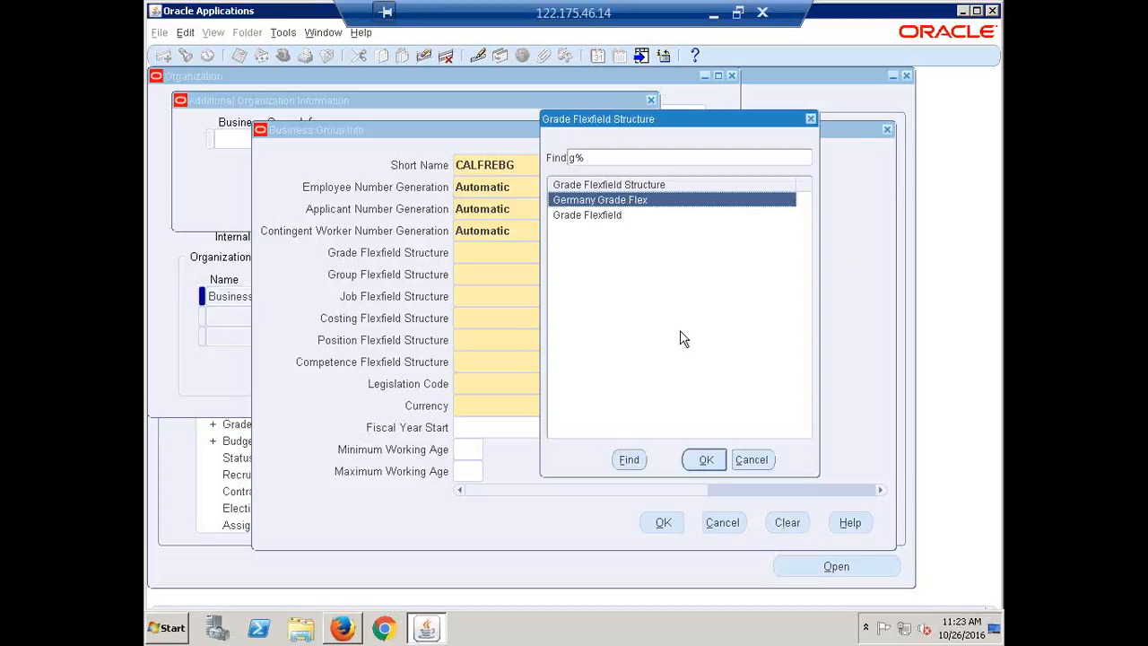
{"action": "left_click", "coordinate": [569, 217]}
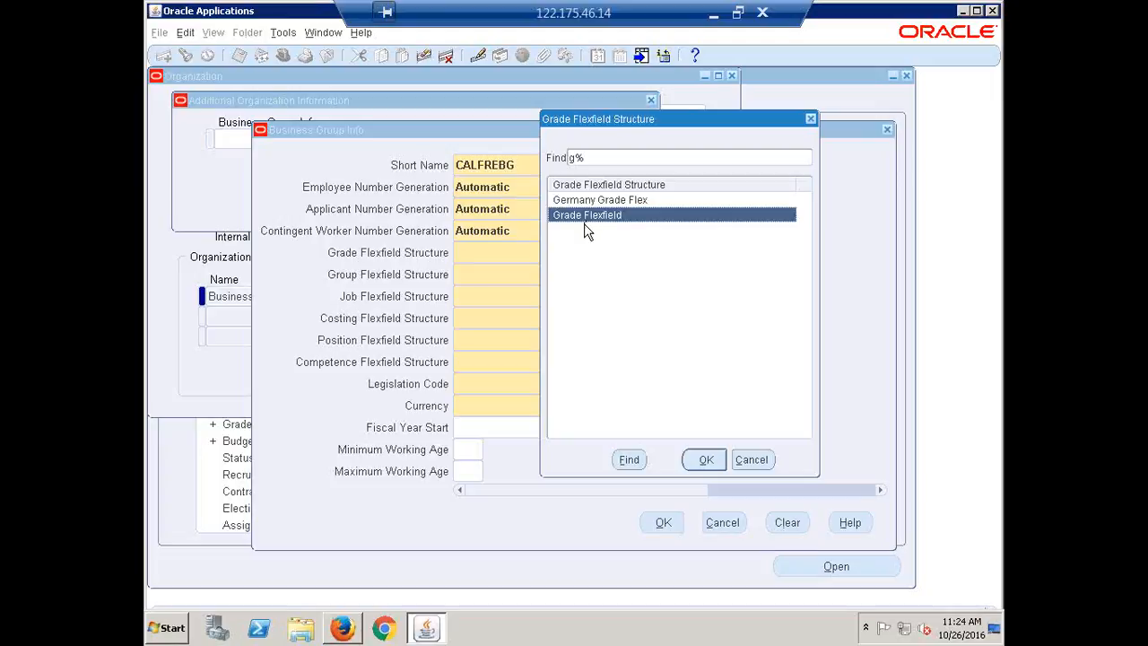
{"action": "left_click", "coordinate": [704, 460]}
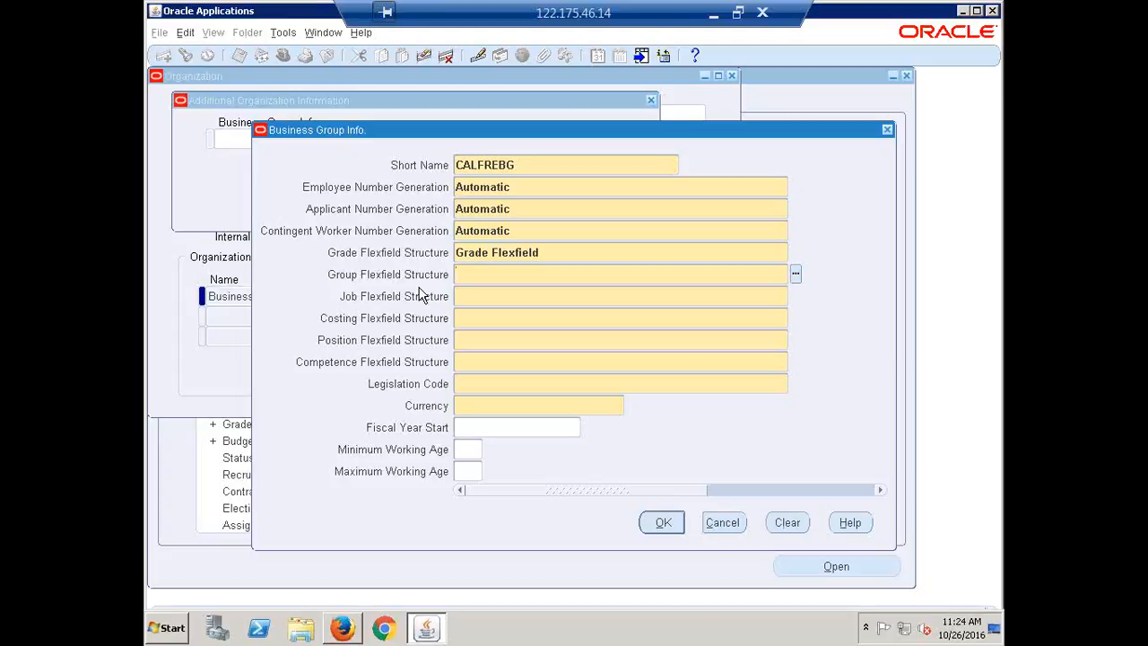
Step: Set the Group Flexfield Structure to People Group Flexfield and the Job Flexfield Structure to Job Flexfield
{"action": "type", "text": "PEOPLE"}
{"action": "key", "text": "Tab"}
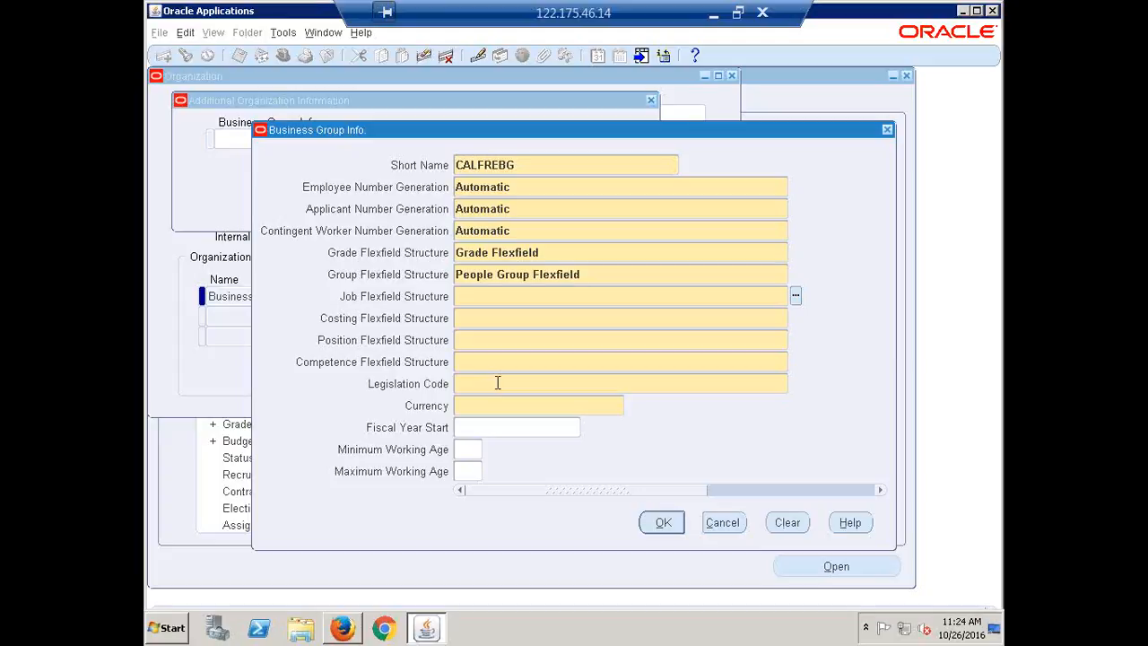
{"action": "type", "text": "JOB"}
{"action": "key", "text": "Tab"}
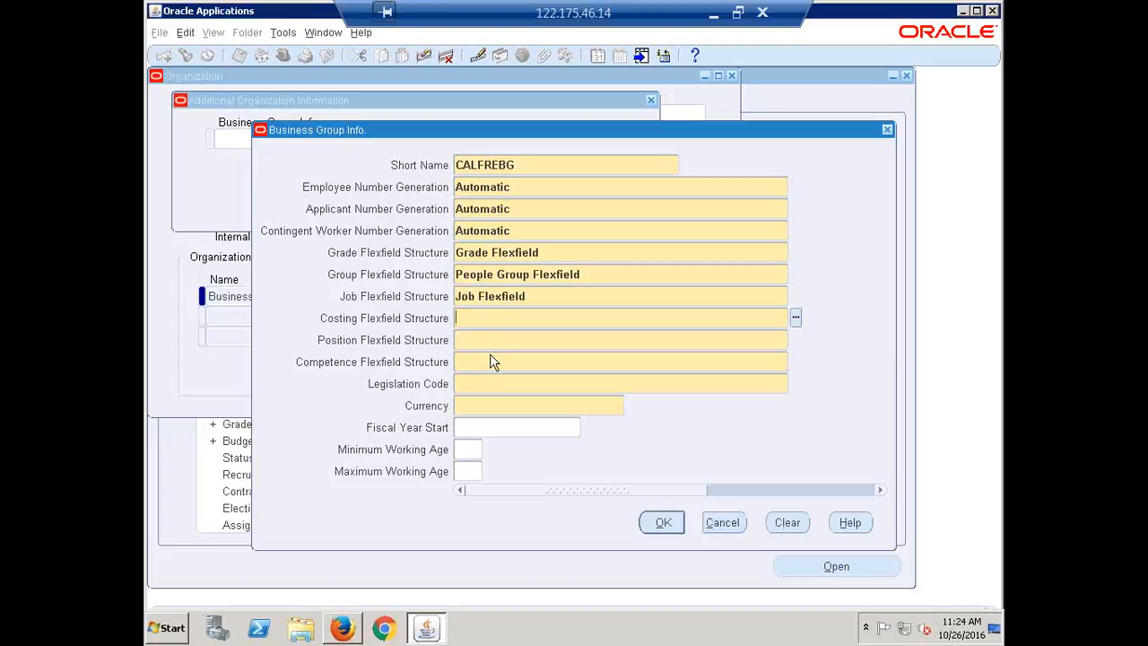
Step: Set the Costing Flexfield Structure to Cost Allocation Flexfield
{"action": "type", "text": "Costing"}
{"action": "key", "text": "Tab"}
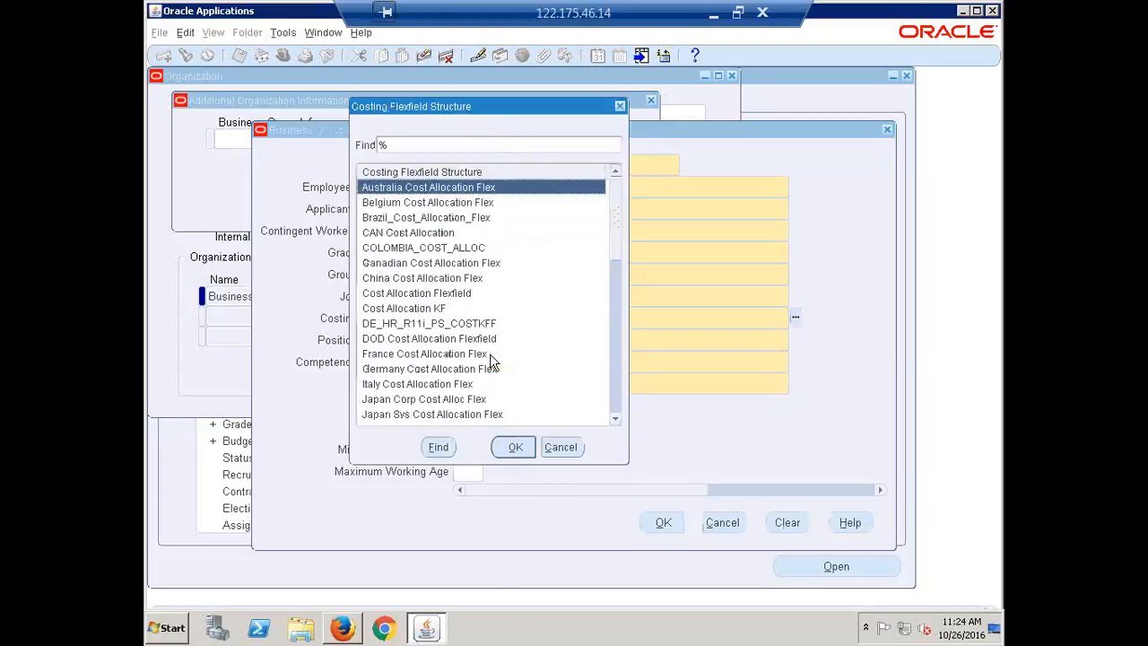
{"action": "type", "text": "c"}
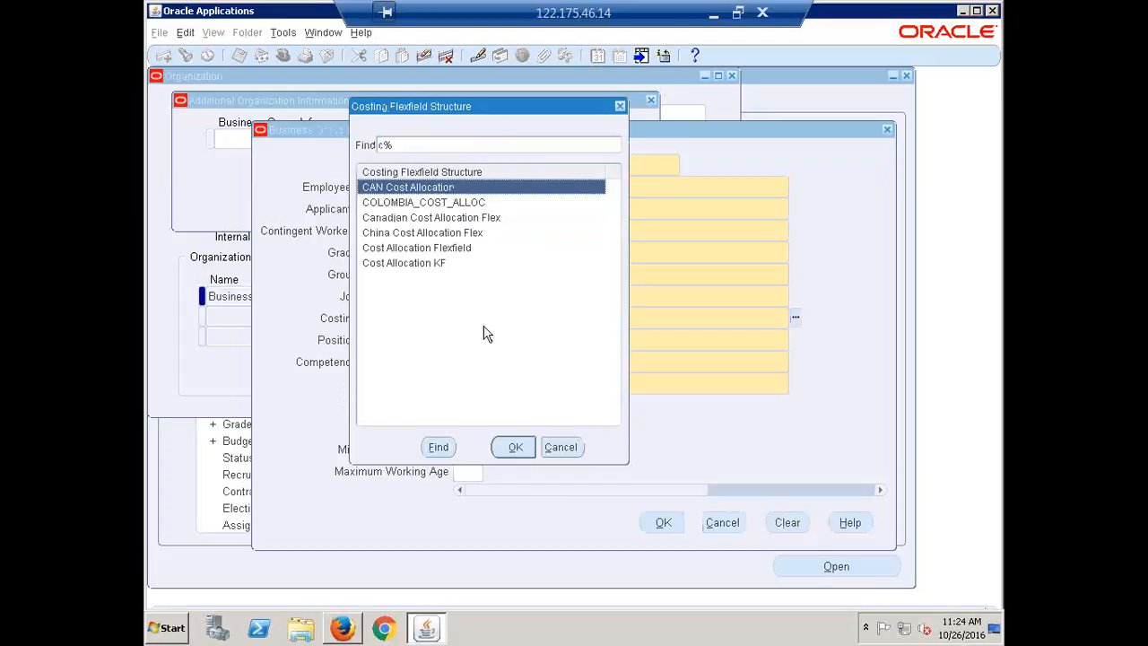
{"action": "left_click", "coordinate": [397, 264]}
{"action": "left_click", "coordinate": [401, 251]}
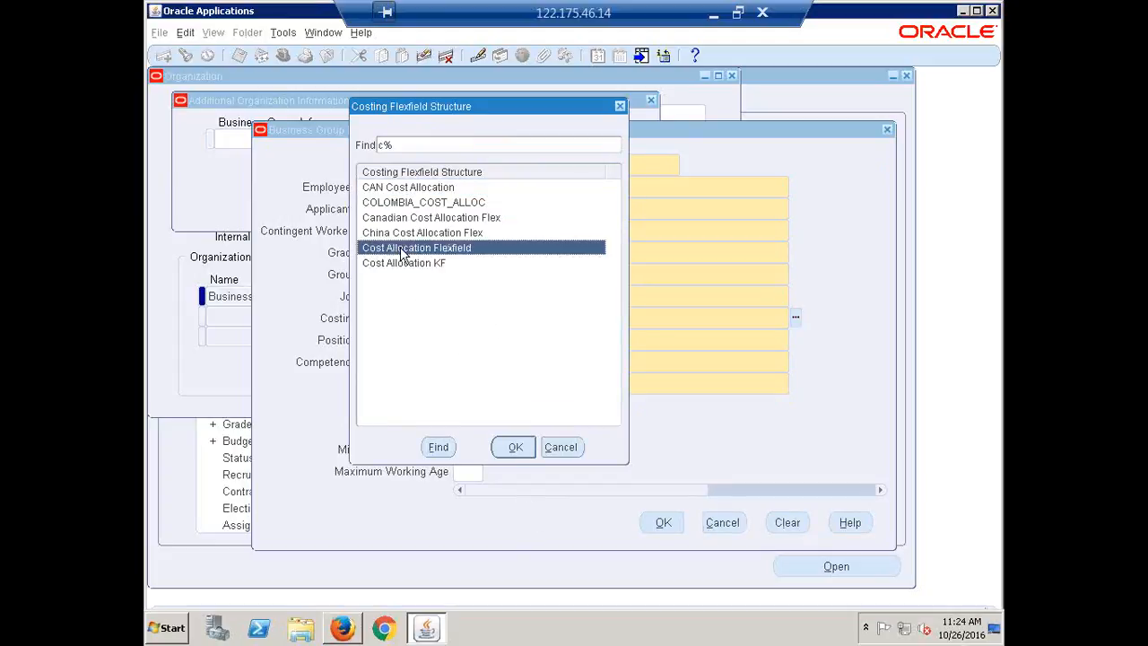
{"action": "left_click", "coordinate": [515, 447]}
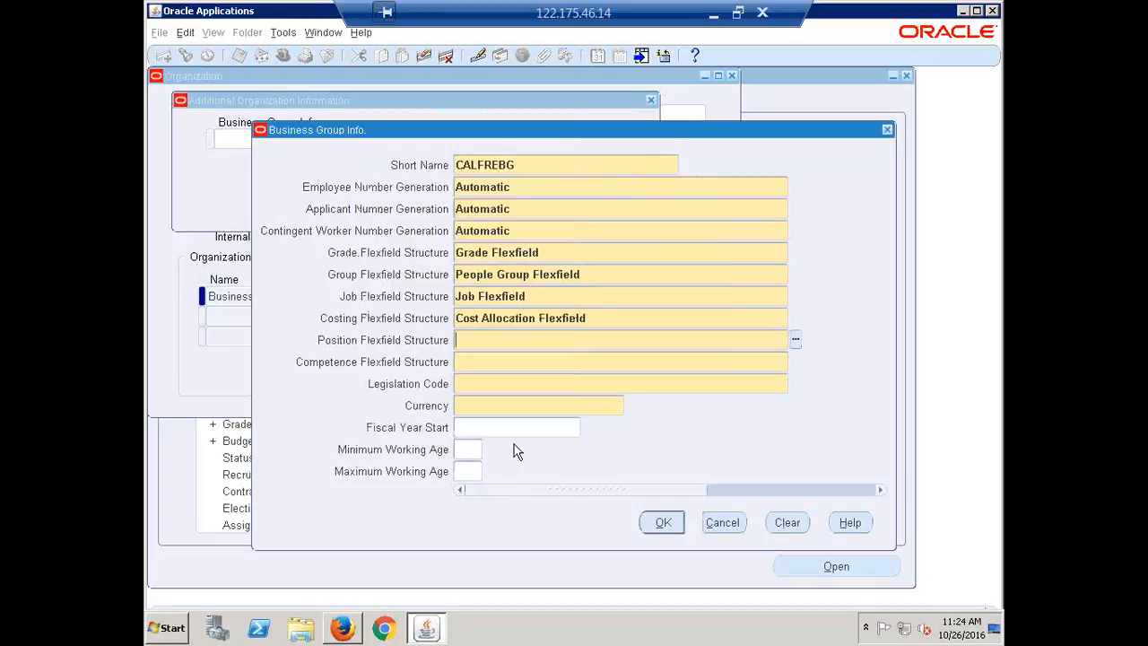
Step: Set the Position Flexfield Structure to Position Flexfield and the Competence Flexfield Structure to Competence Flexfield
{"action": "type", "text": "posit"}
{"action": "key", "text": "Tab"}
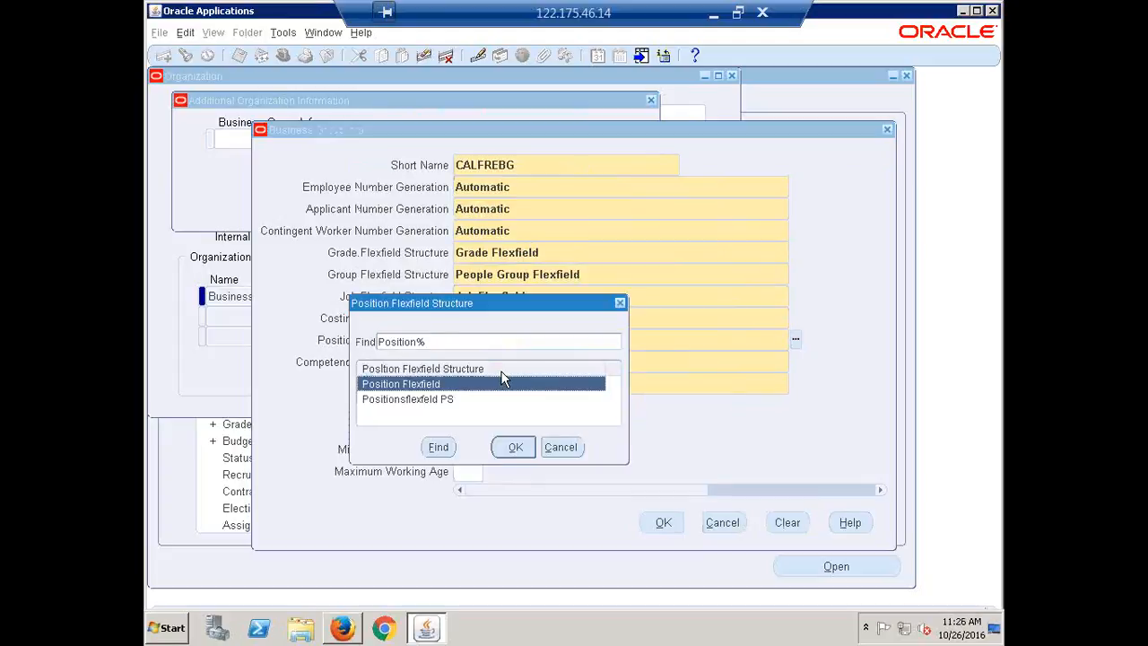
{"action": "left_click", "coordinate": [505, 448]}
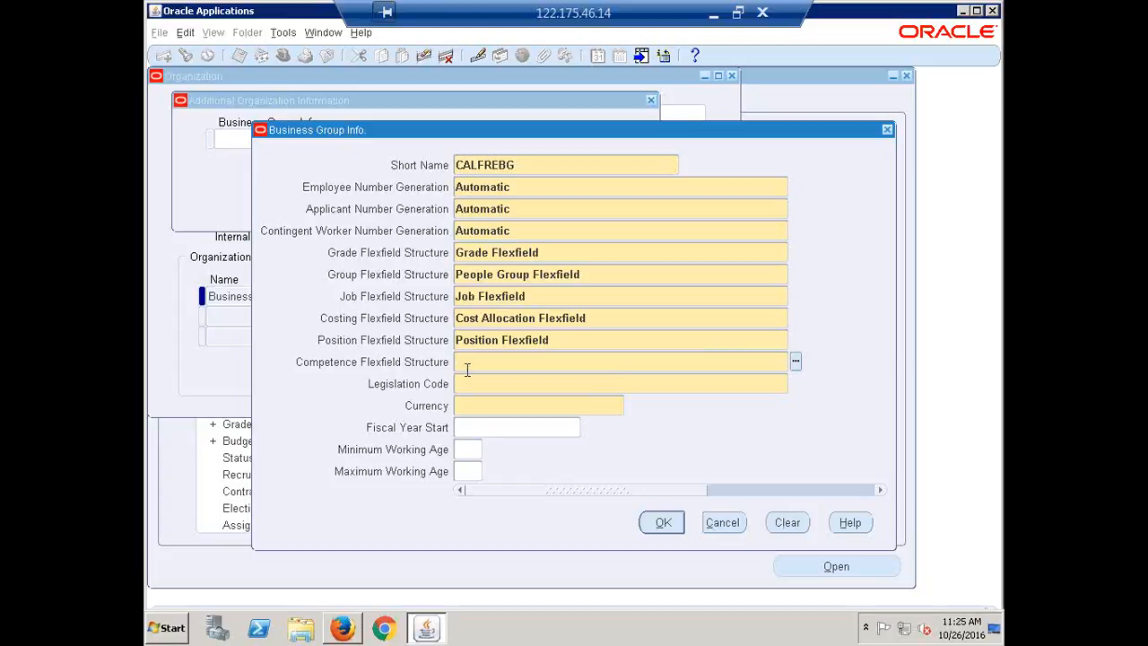
{"action": "type", "text": "Competenc"}
{"action": "key", "text": "Tab"}
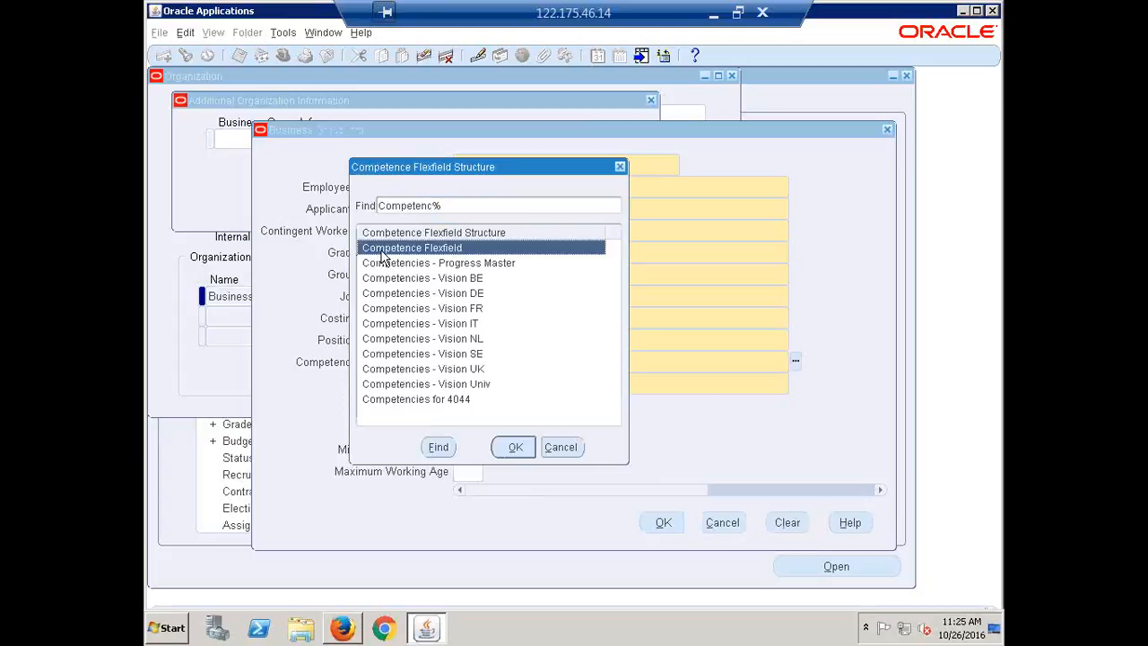
{"action": "left_click", "coordinate": [510, 452]}
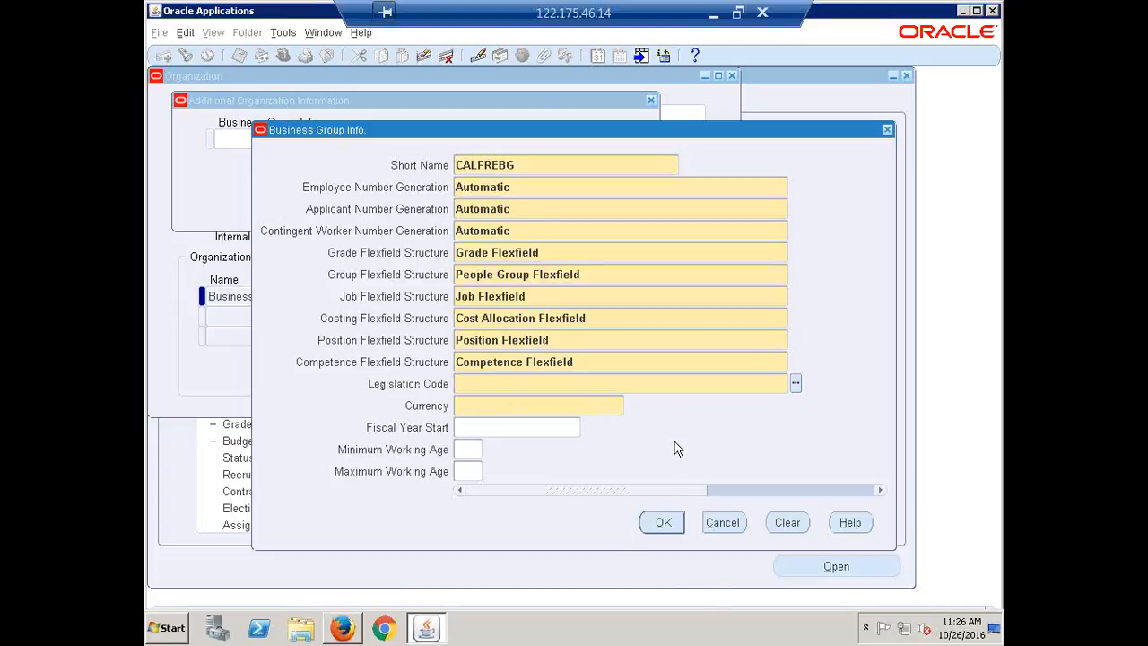
Step: Set the business group's legislation code to India and its currency to INR
{"action": "type", "text": "india"}
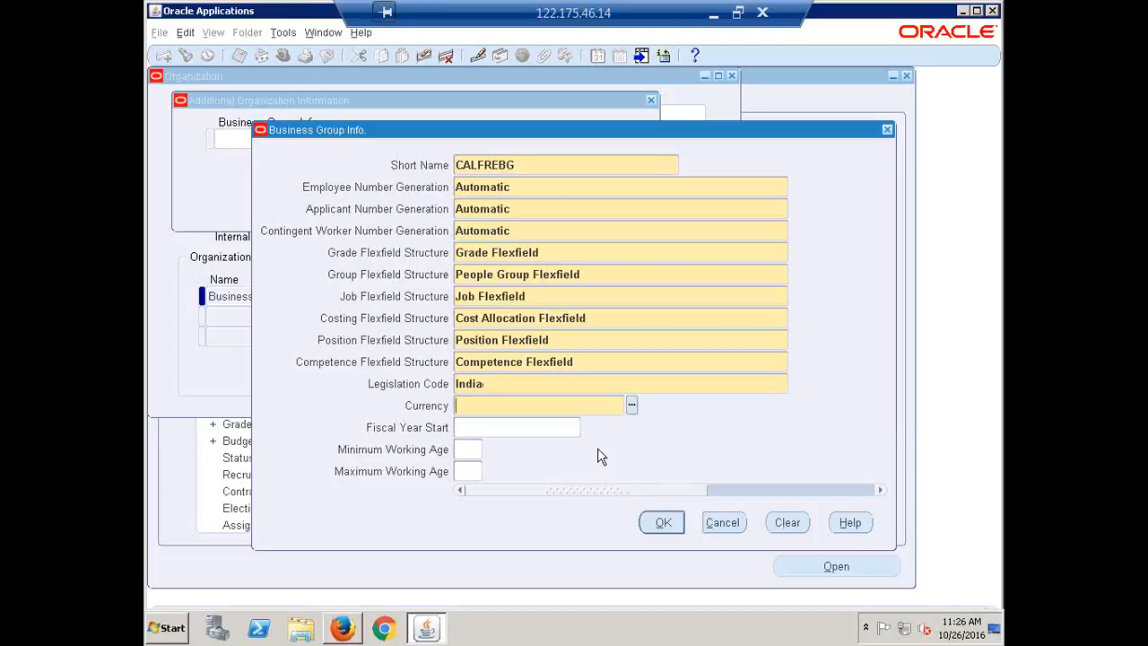
{"action": "type", "text": "INR"}
{"action": "key", "text": "Tab"}
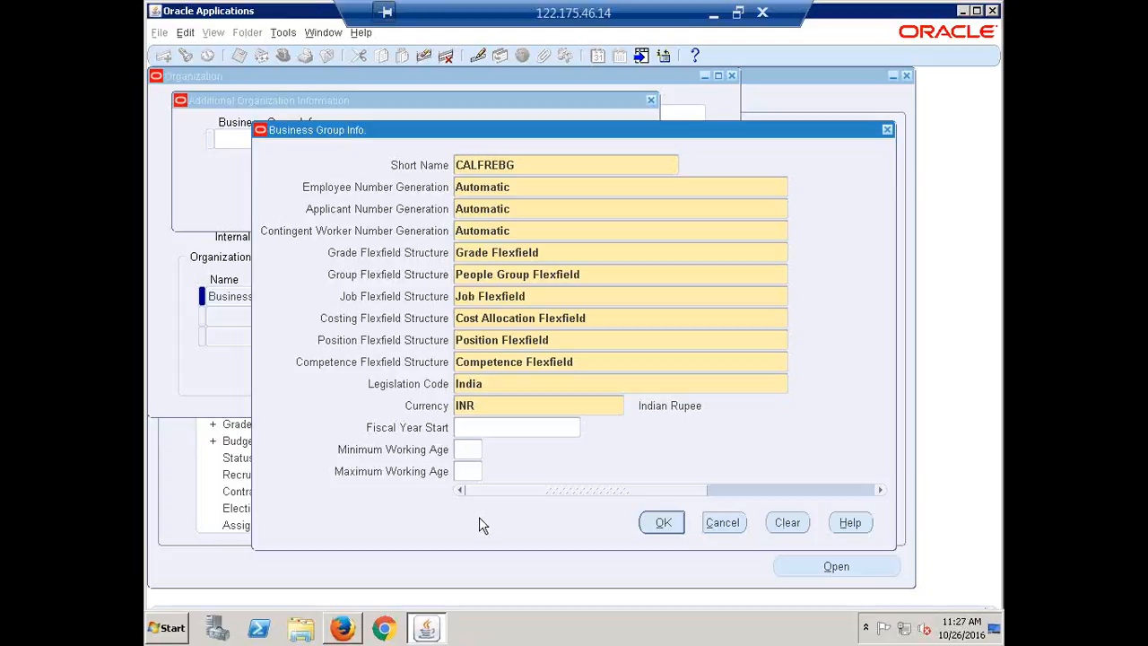
Step: Accept the completed Business Group Info. details and save the changes to the organization
{"action": "left_click", "coordinate": [665, 525]}
{"action": "left_click", "coordinate": [662, 522]}
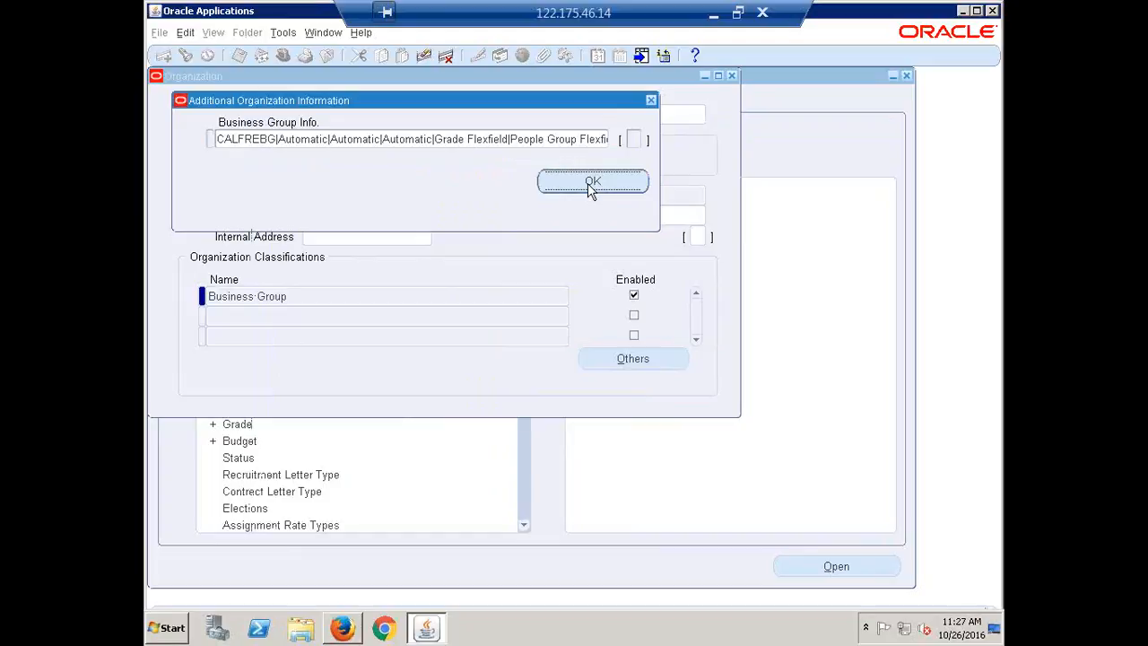
{"action": "left_click", "coordinate": [513, 144]}
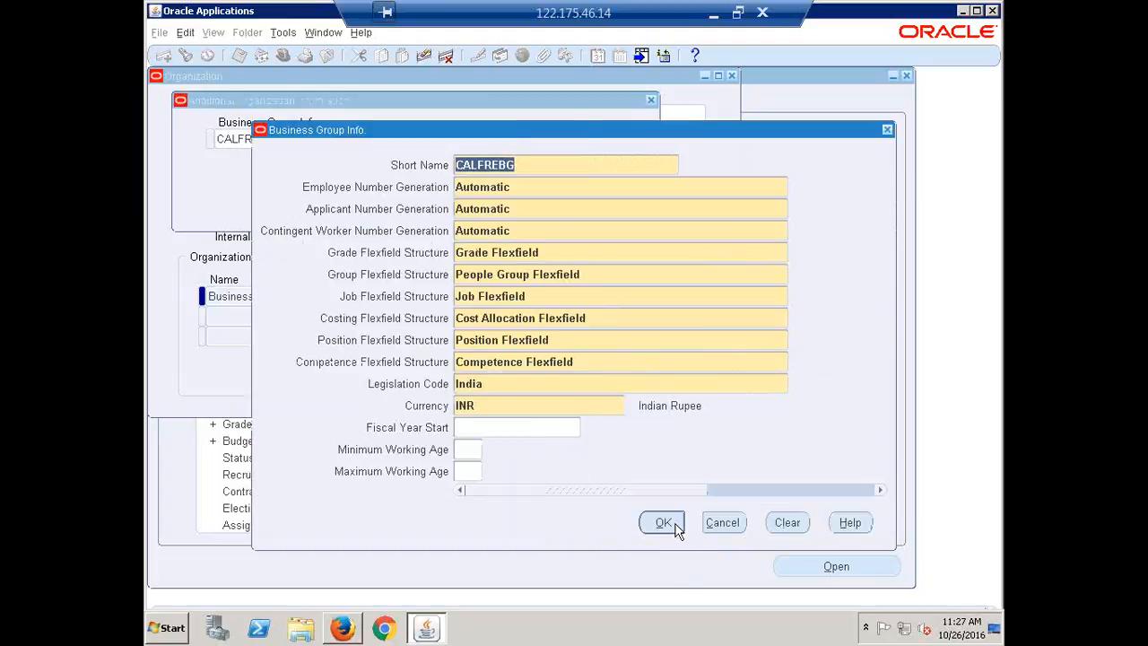
{"action": "left_click", "coordinate": [664, 525]}
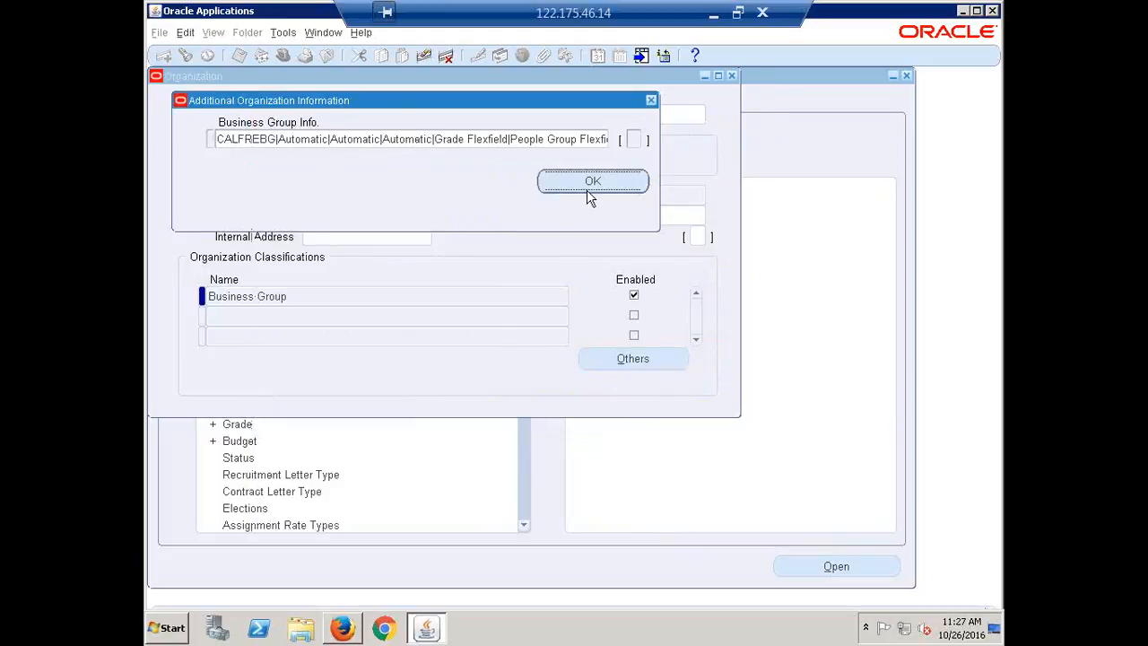
{"action": "left_click", "coordinate": [578, 183]}
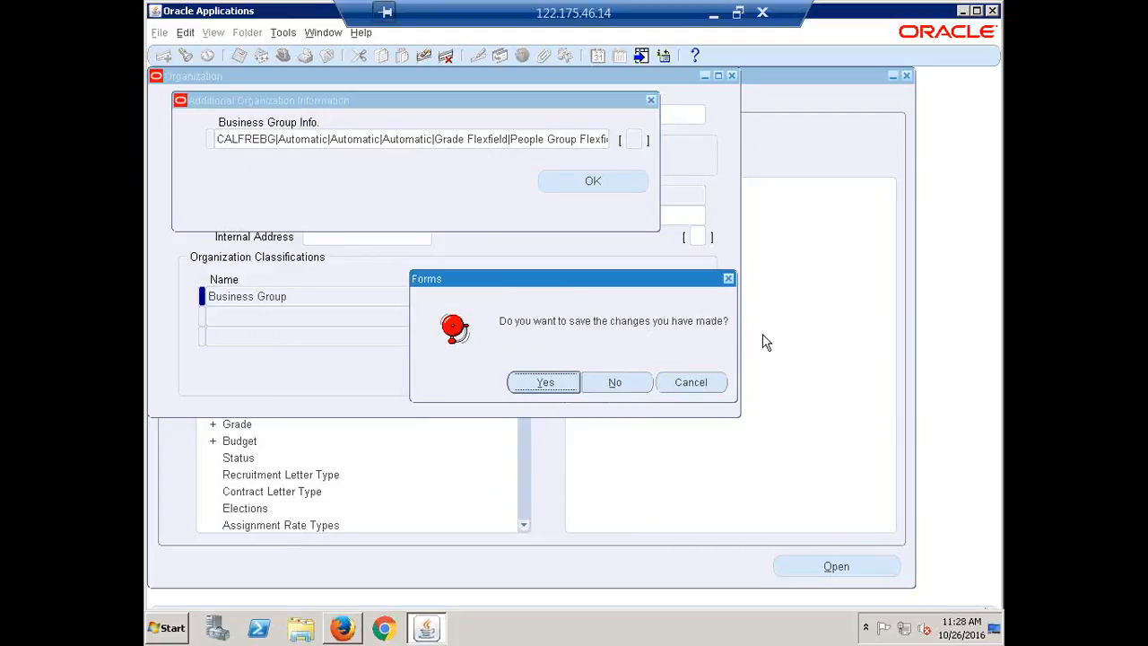
{"action": "left_click", "coordinate": [546, 383]}
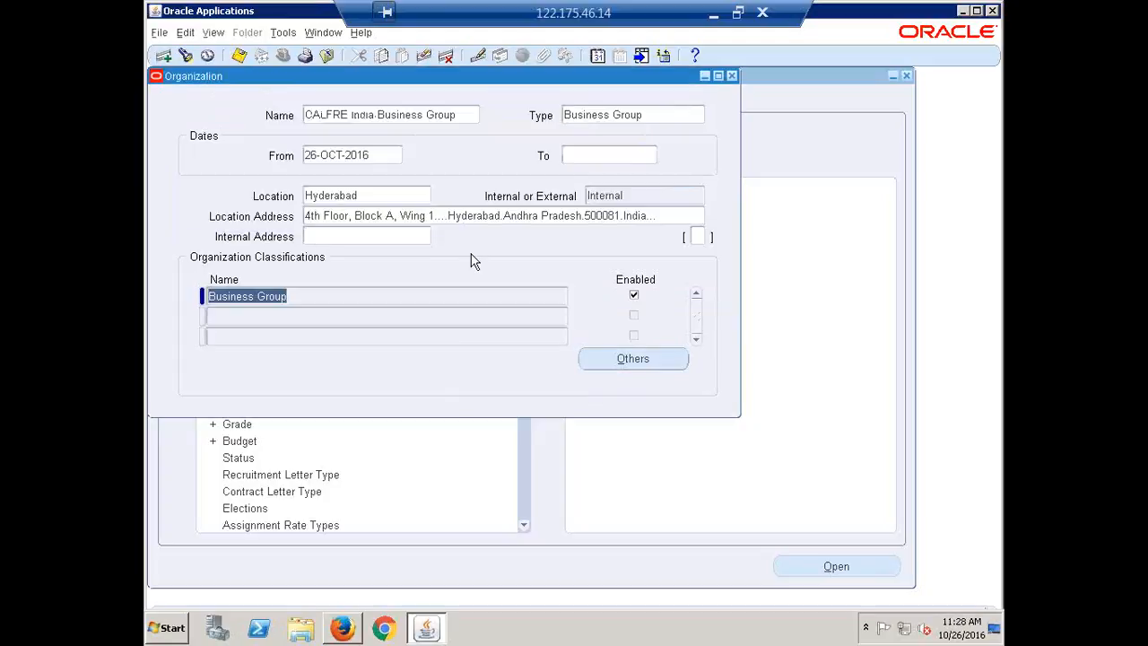
Step: Check the organization's name, location and classification information, close its form, and collapse all functions in the navigator
{"action": "left_click", "coordinate": [394, 115]}
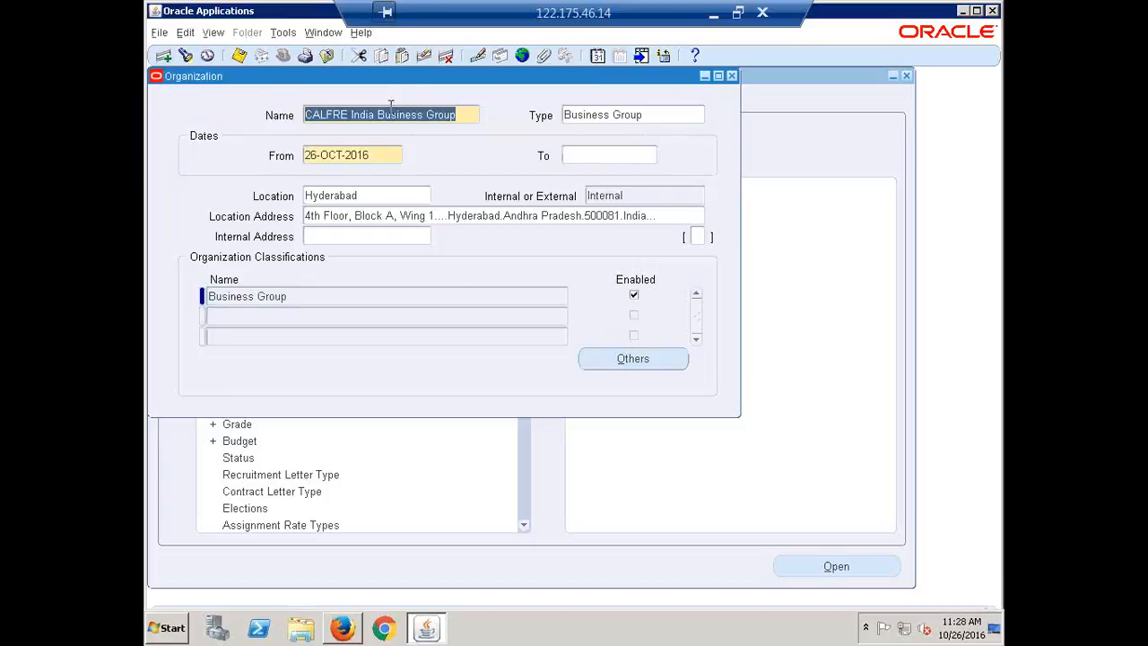
{"action": "left_click", "coordinate": [368, 194]}
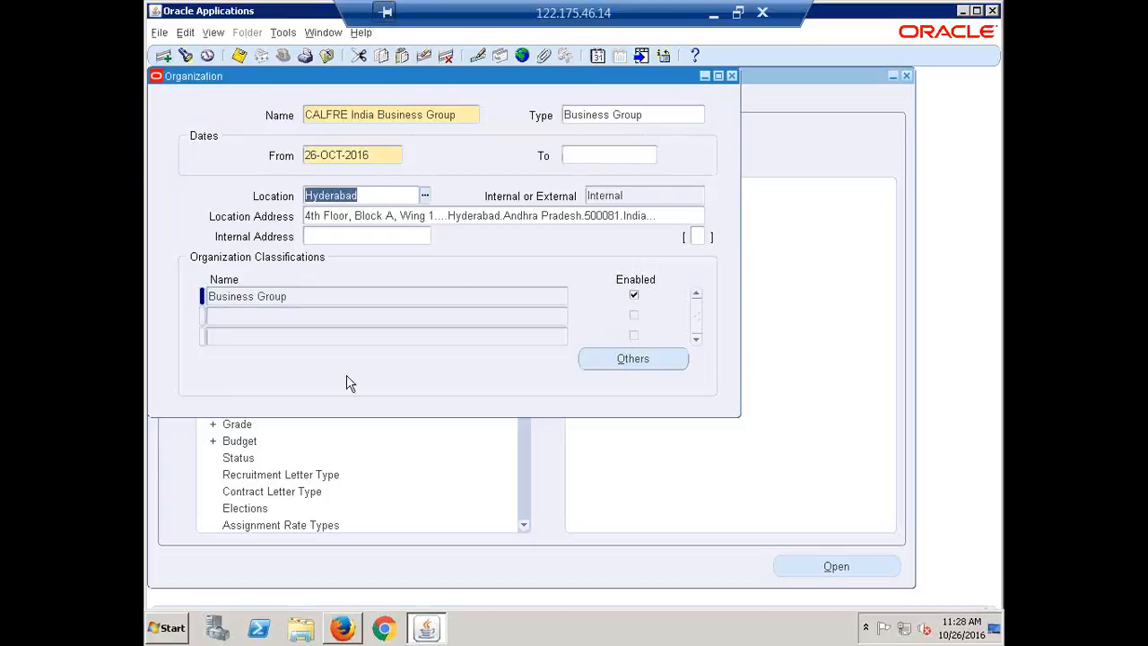
{"action": "left_click", "coordinate": [301, 297]}
{"action": "left_click", "coordinate": [632, 358]}
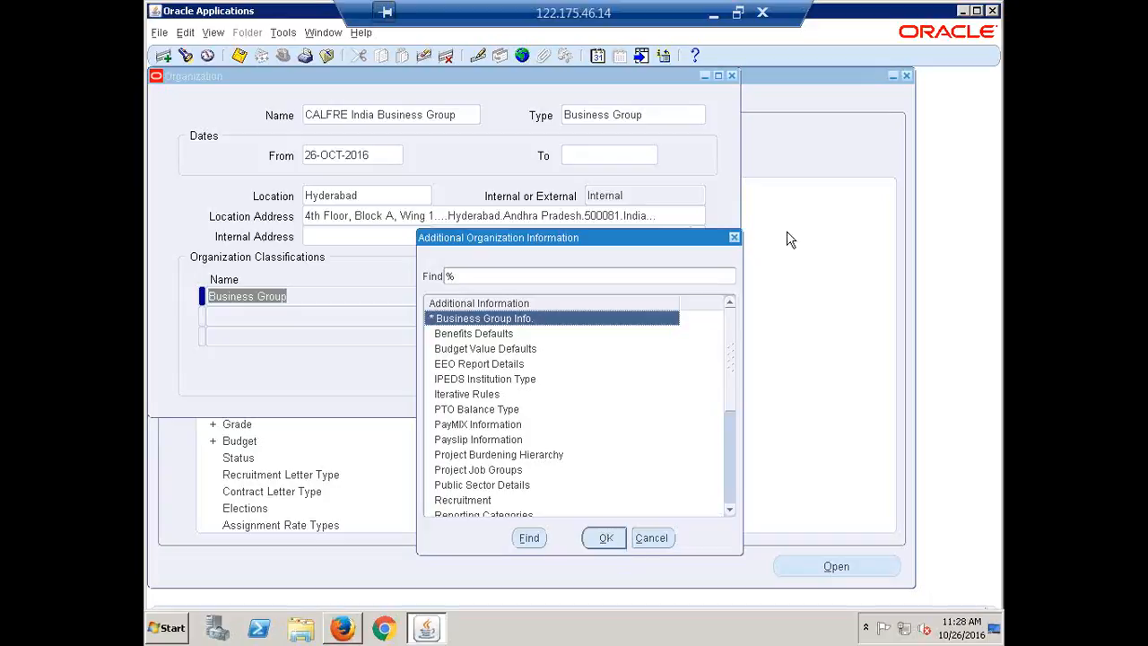
{"action": "left_click", "coordinate": [734, 237]}
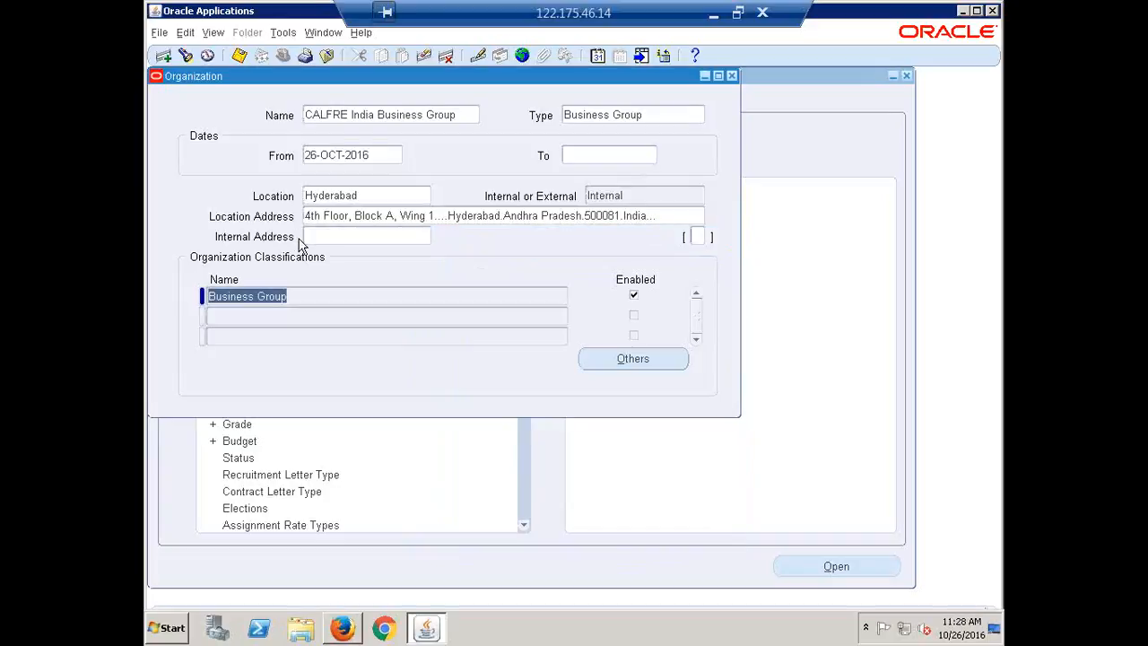
{"action": "left_click", "coordinate": [731, 76]}
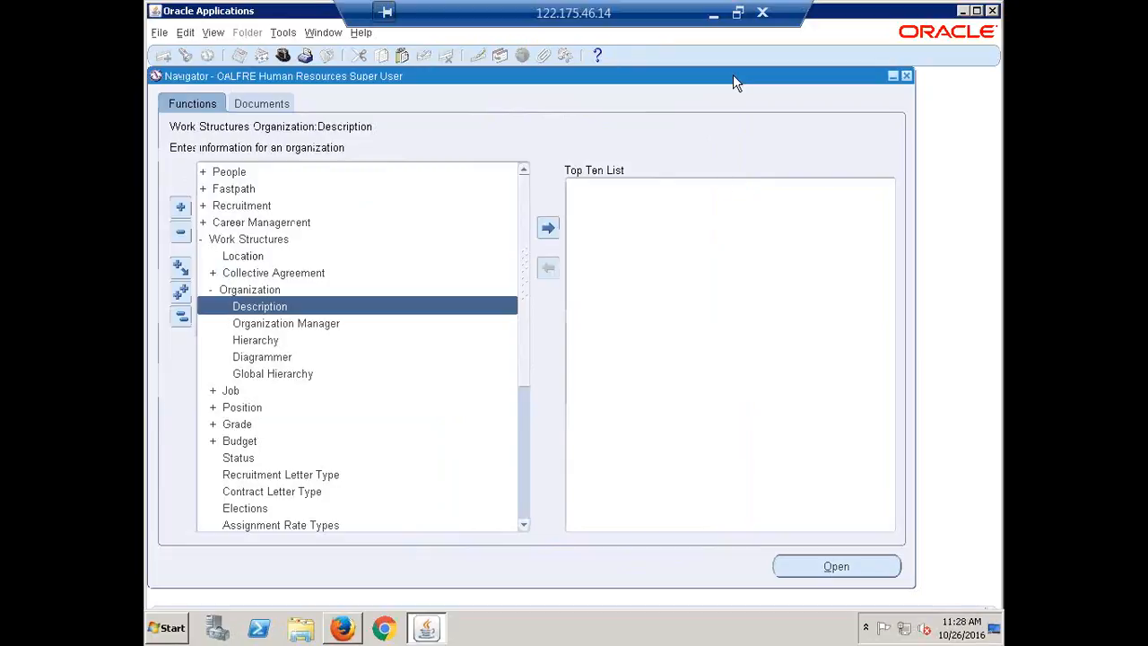
{"action": "left_click", "coordinate": [182, 318]}
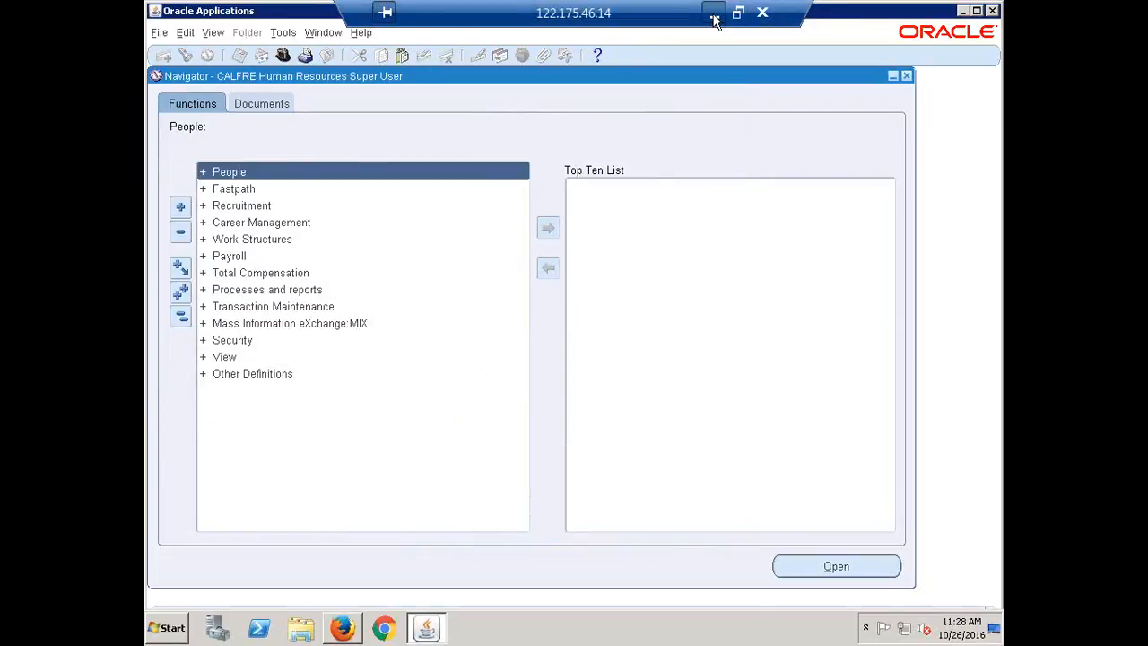
Step: Switch to Recap.xlsx in Excel and examine the HR and MO profile options listed under Assign Business Group to All Responsibilities
{"action": "left_click", "coordinate": [713, 16]}
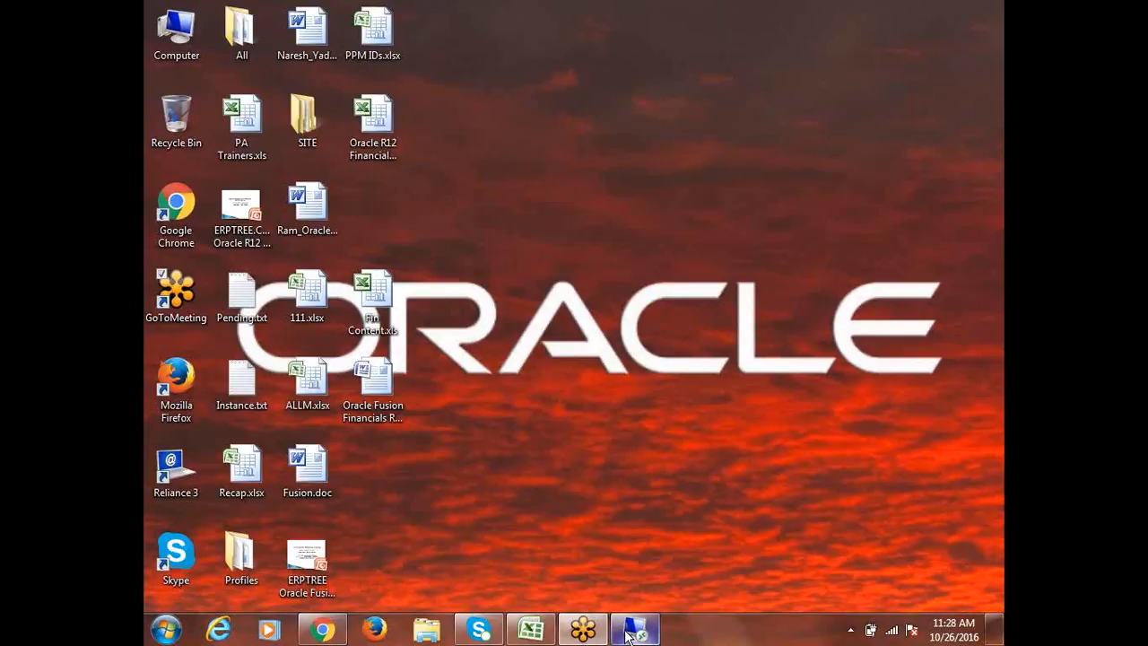
{"action": "left_click", "coordinate": [530, 630]}
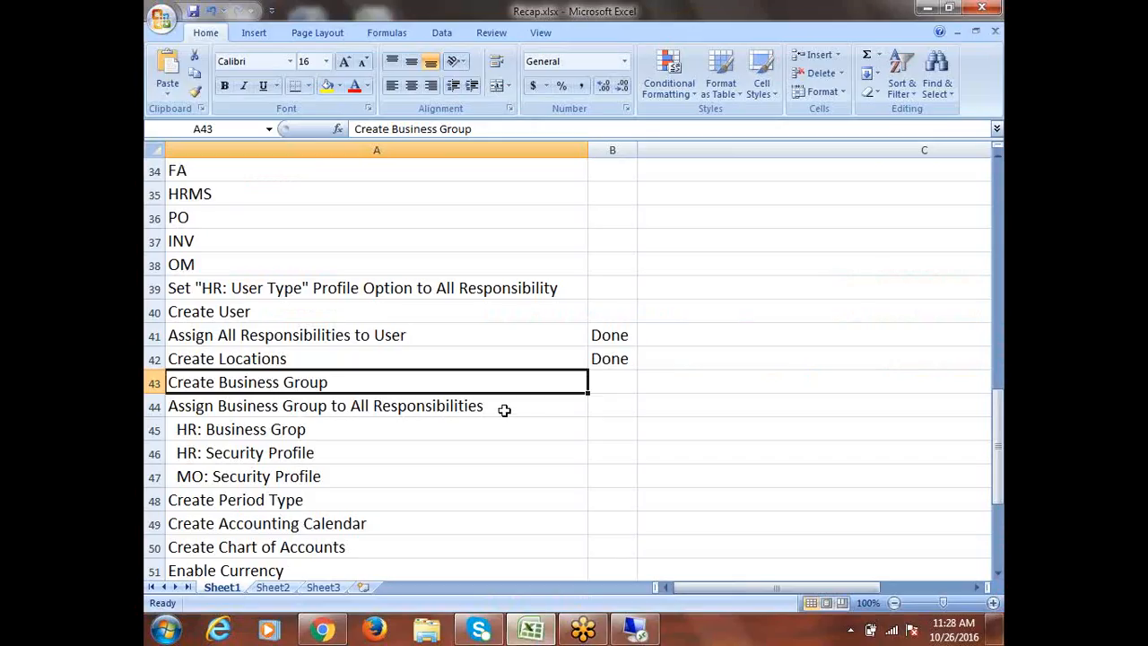
{"action": "scroll", "coordinate": [488, 421], "scroll_direction": "down", "scroll_amount": 2}
{"action": "left_click_drag", "start_coordinate": [272, 286], "coordinate": [305, 338]}
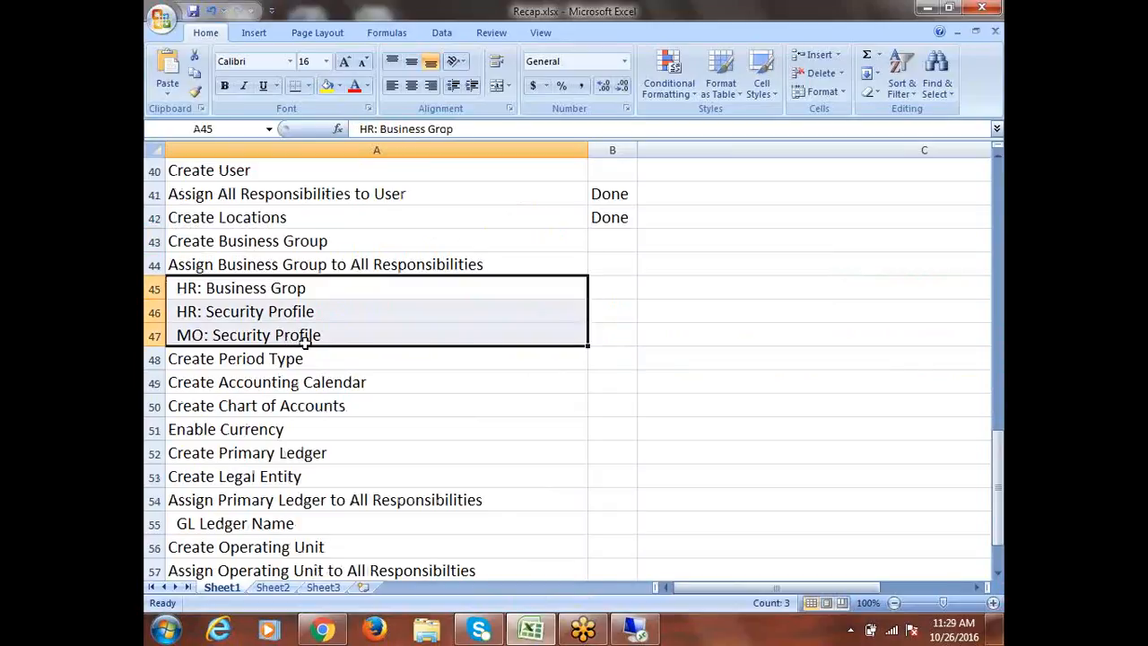
{"action": "left_click", "coordinate": [240, 287]}
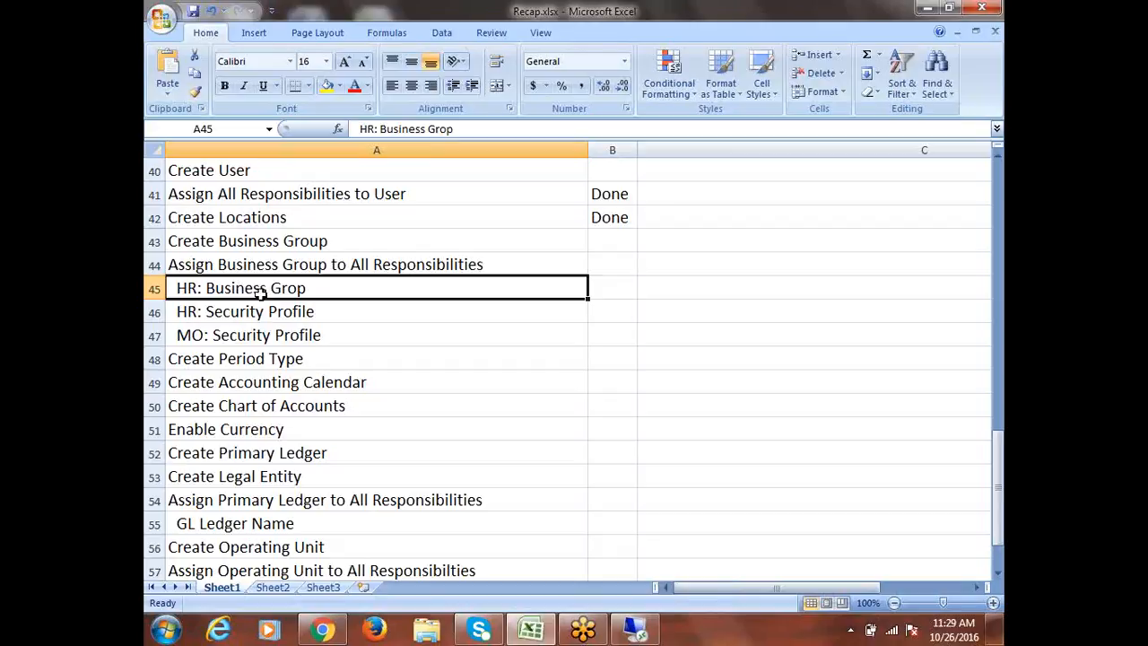
{"action": "left_click", "coordinate": [268, 311]}
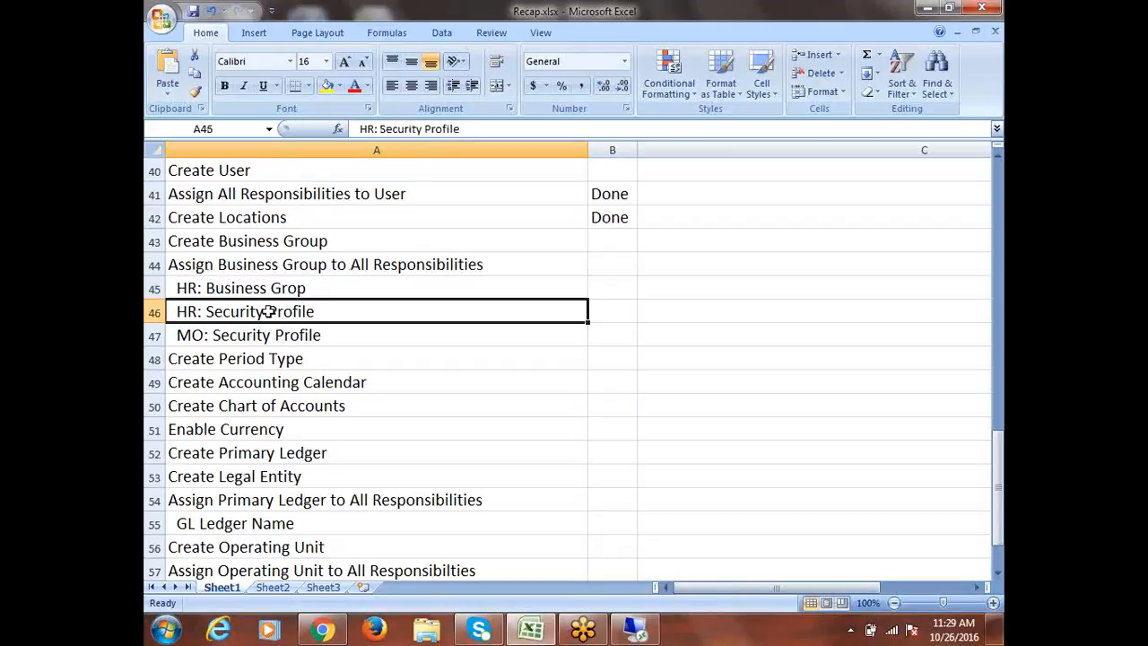
{"action": "left_click_drag", "start_coordinate": [268, 311], "coordinate": [274, 328]}
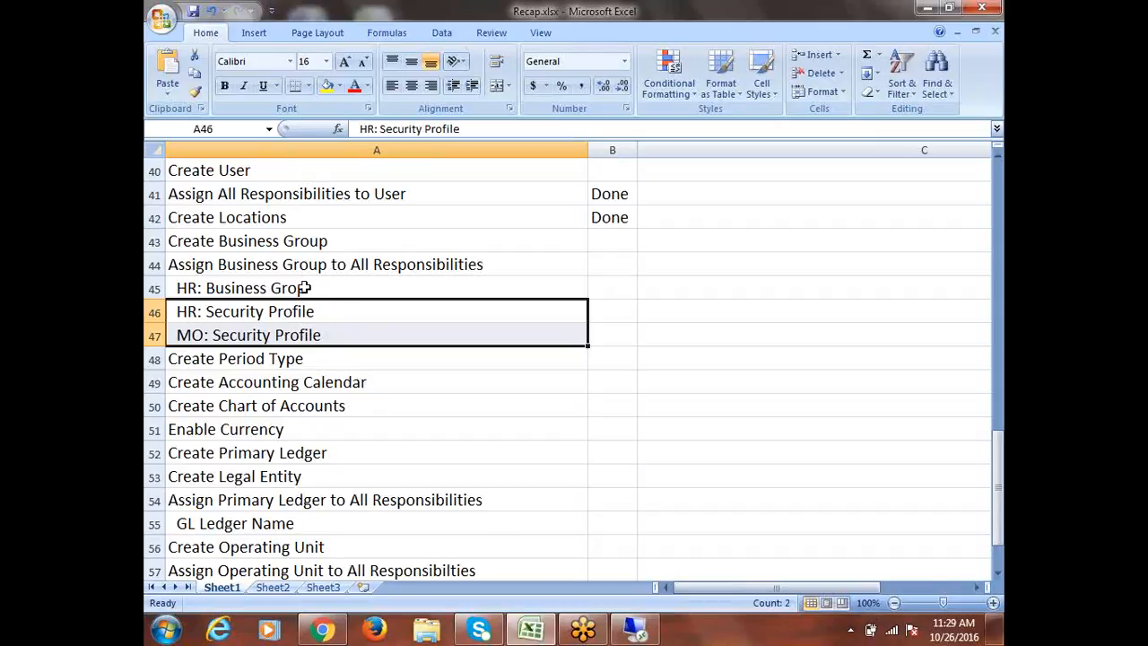
Step: Examine the HR: Business Grop, HR: Security Profile and MO: Security Profile entries in the recap sheet
{"action": "left_click_drag", "start_coordinate": [321, 284], "coordinate": [343, 344]}
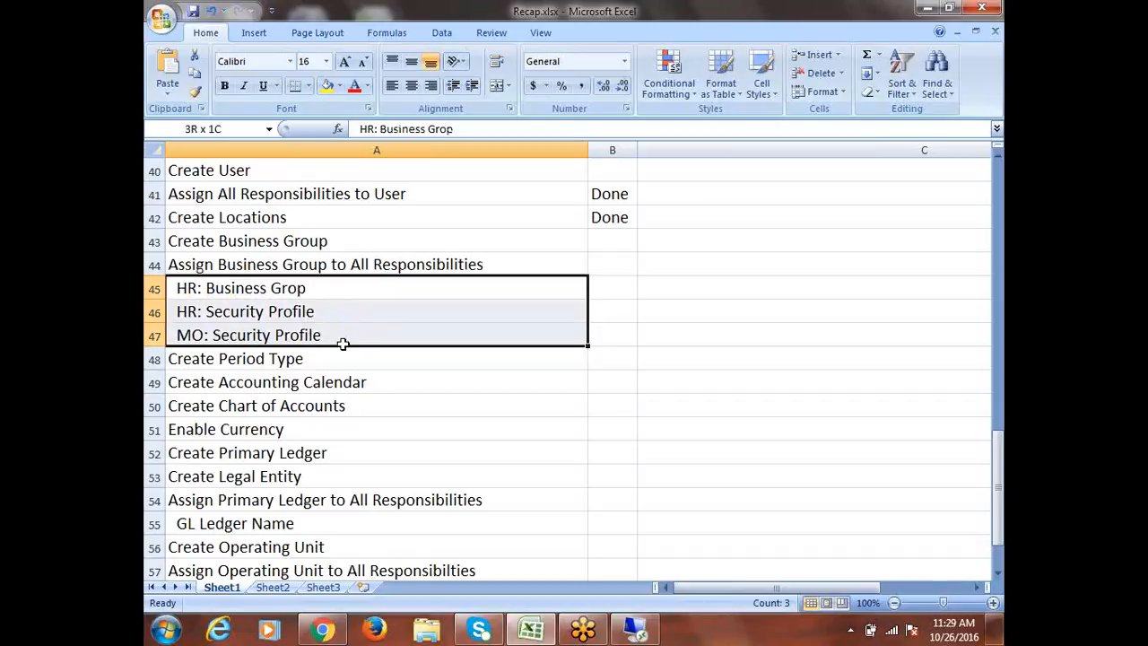
{"action": "left_click_drag", "start_coordinate": [343, 344], "coordinate": [343, 344]}
{"action": "left_click", "coordinate": [220, 289]}
{"action": "left_click_drag", "start_coordinate": [221, 290], "coordinate": [256, 334]}
{"action": "left_click", "coordinate": [292, 290]}
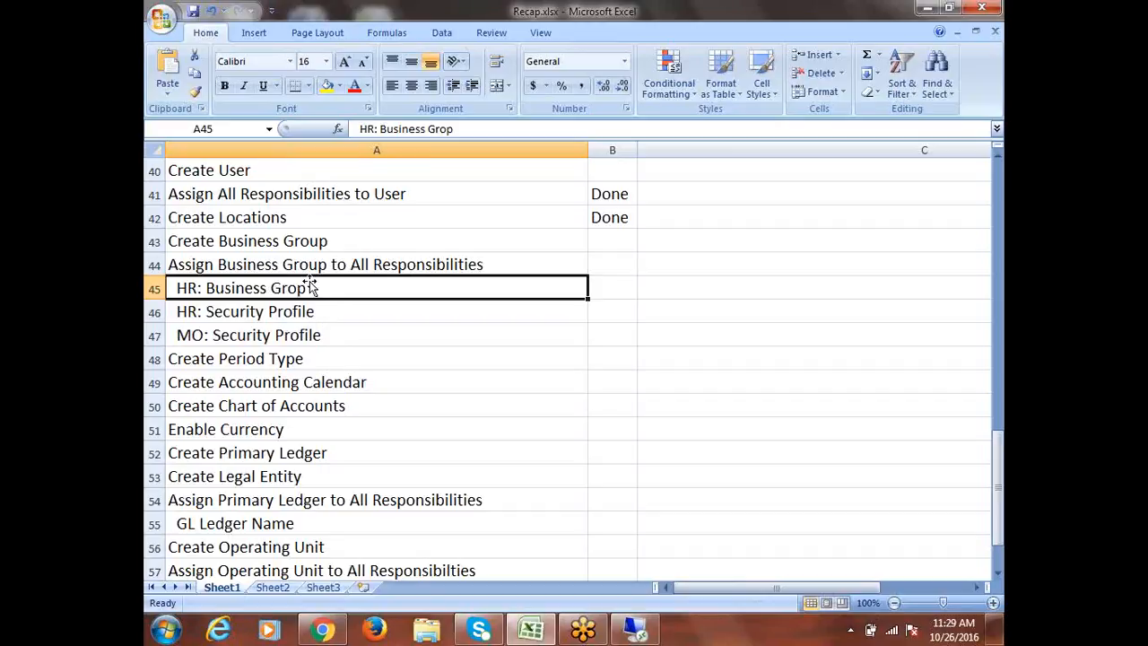
{"action": "left_click_drag", "start_coordinate": [320, 317], "coordinate": [325, 337]}
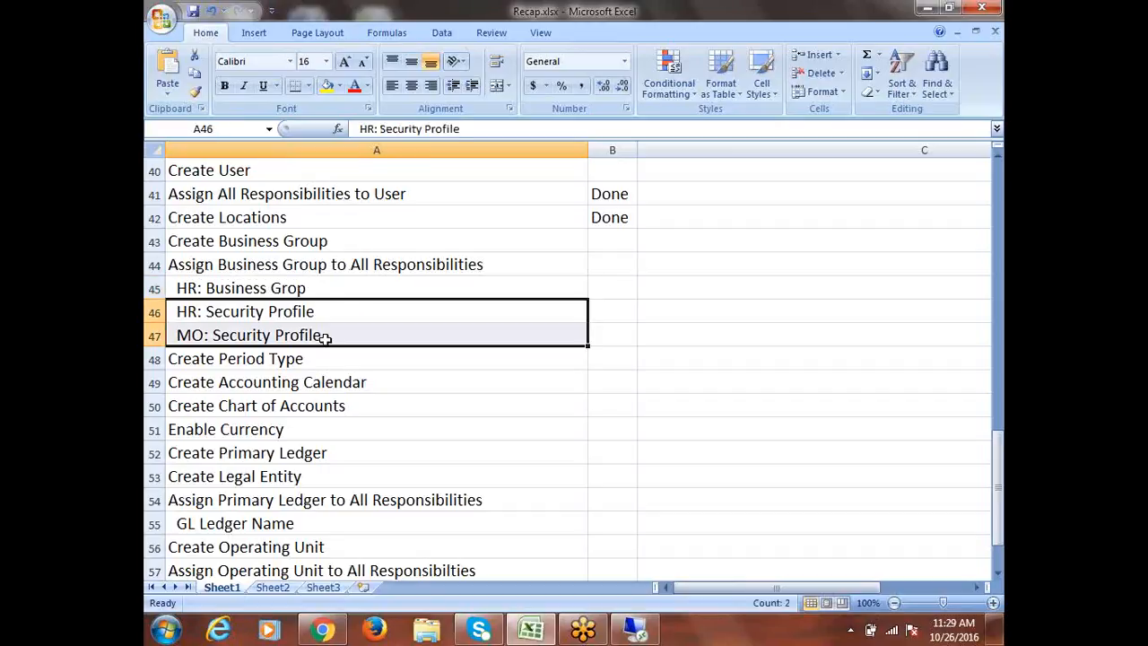
{"action": "left_click", "coordinate": [336, 283]}
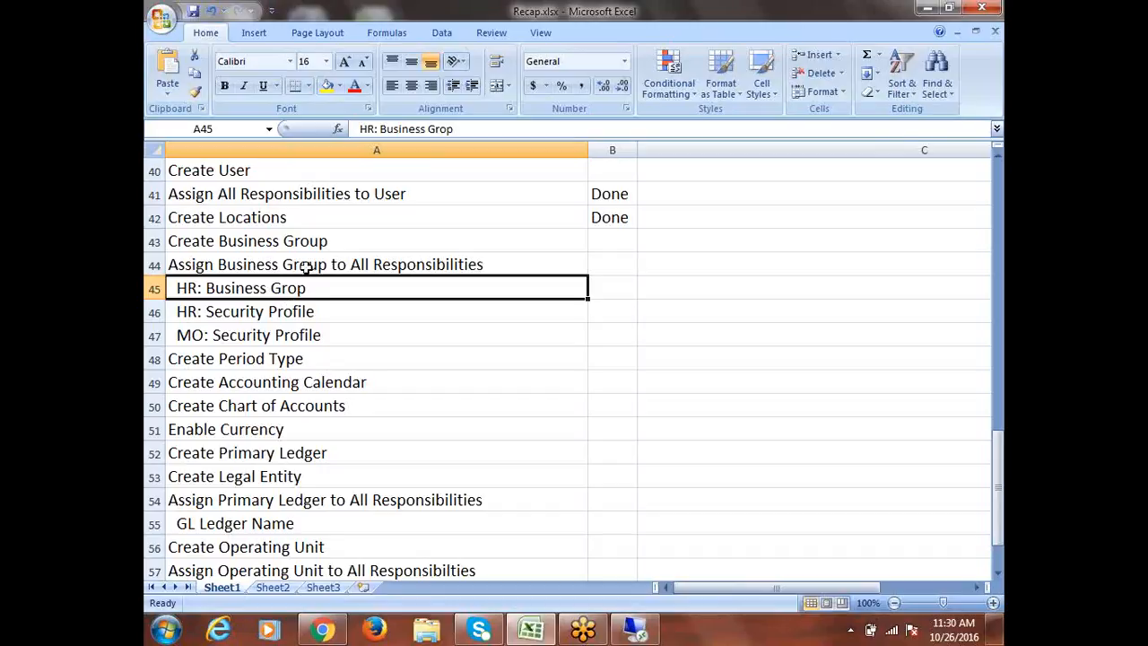
{"action": "left_click_drag", "start_coordinate": [303, 295], "coordinate": [307, 333]}
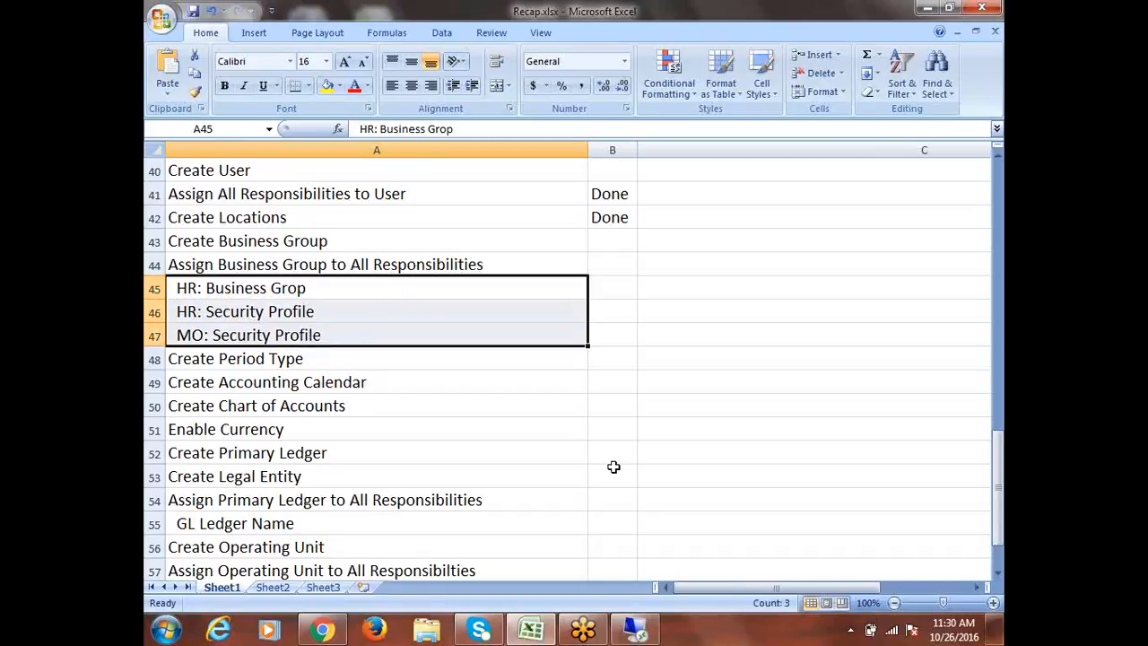
Step: Switch to the remote Oracle Applications session and change the responsibility to System Administrator
{"action": "left_click", "coordinate": [638, 637]}
{"action": "left_click", "coordinate": [638, 637]}
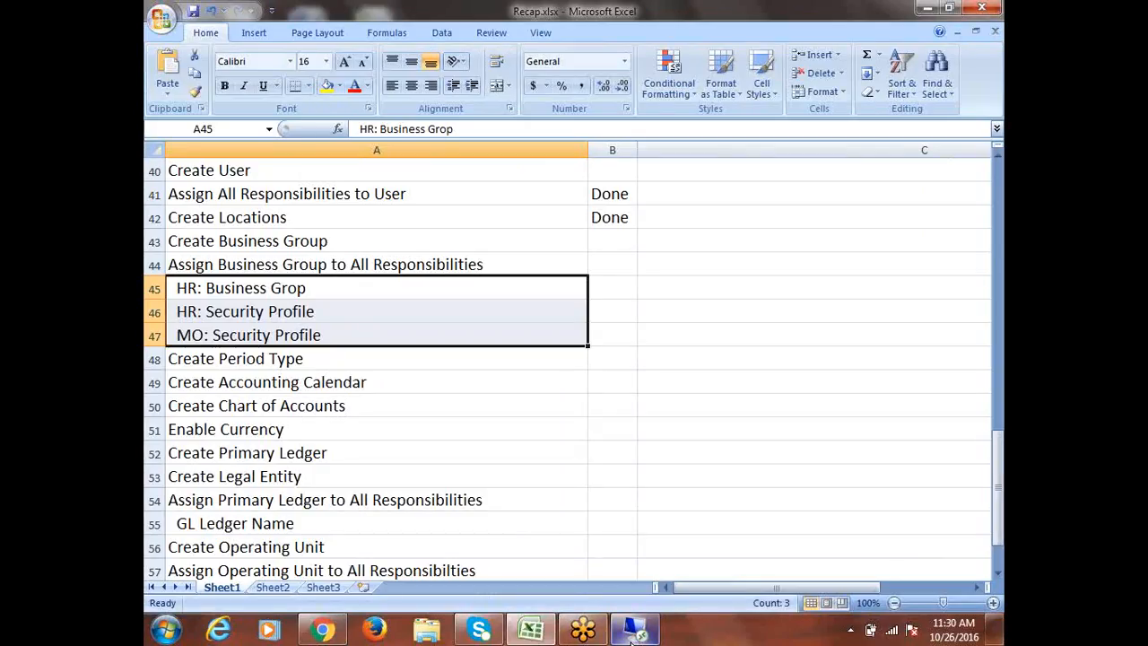
{"action": "mouse_move", "coordinate": [635, 633]}
{"action": "left_click", "coordinate": [638, 570]}
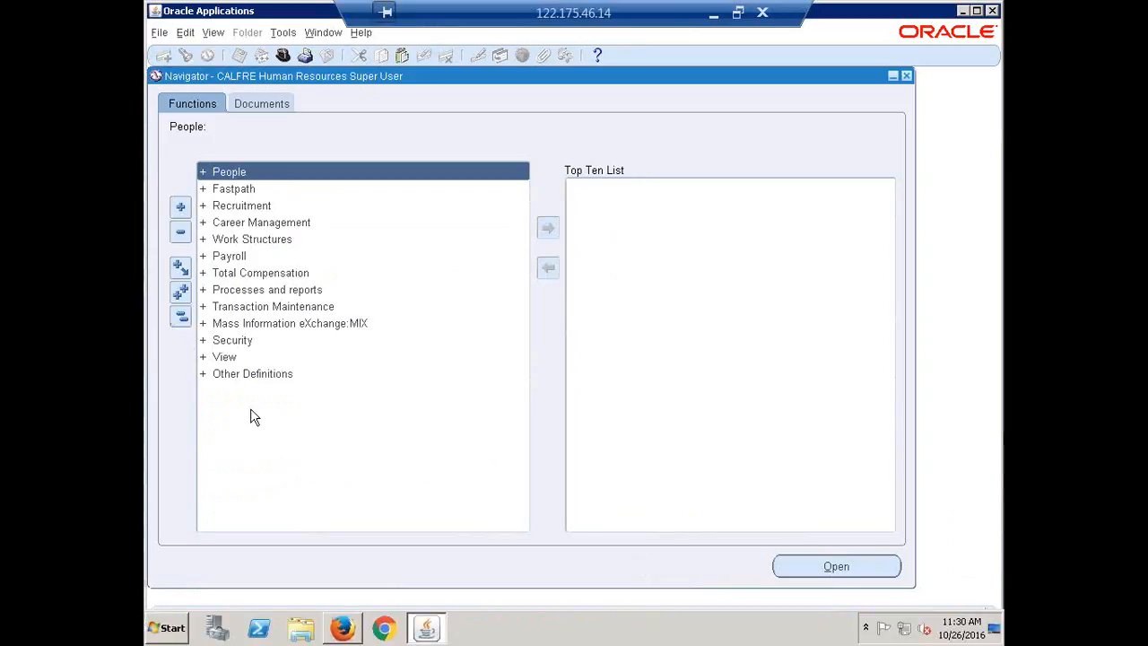
{"action": "left_click", "coordinate": [282, 55]}
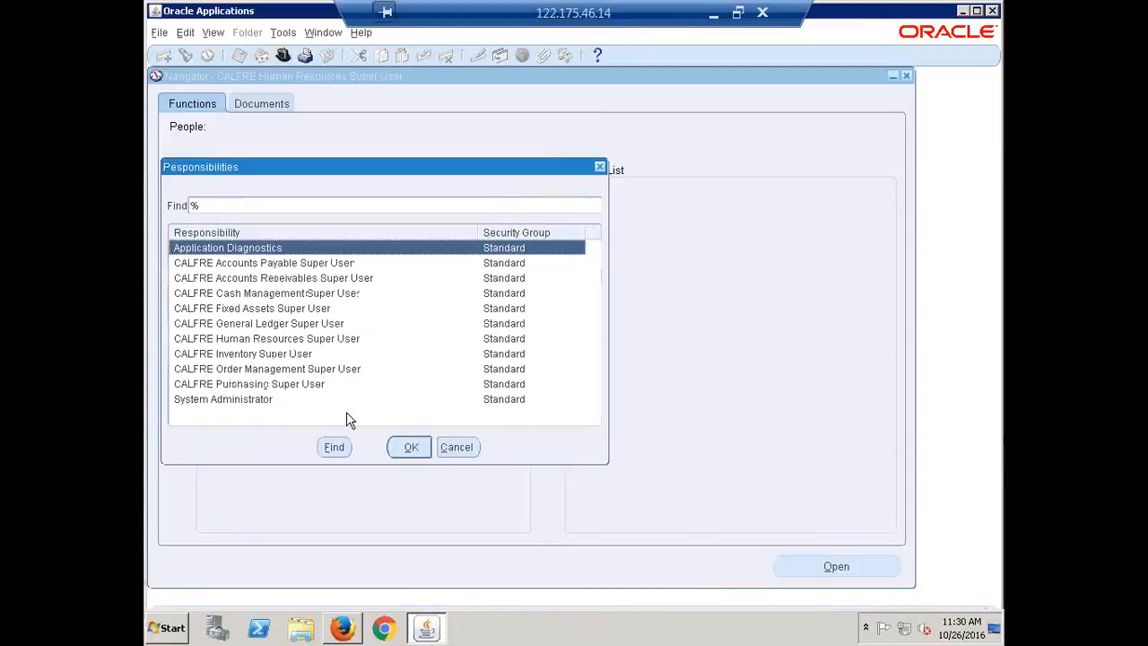
{"action": "double_click", "coordinate": [271, 398]}
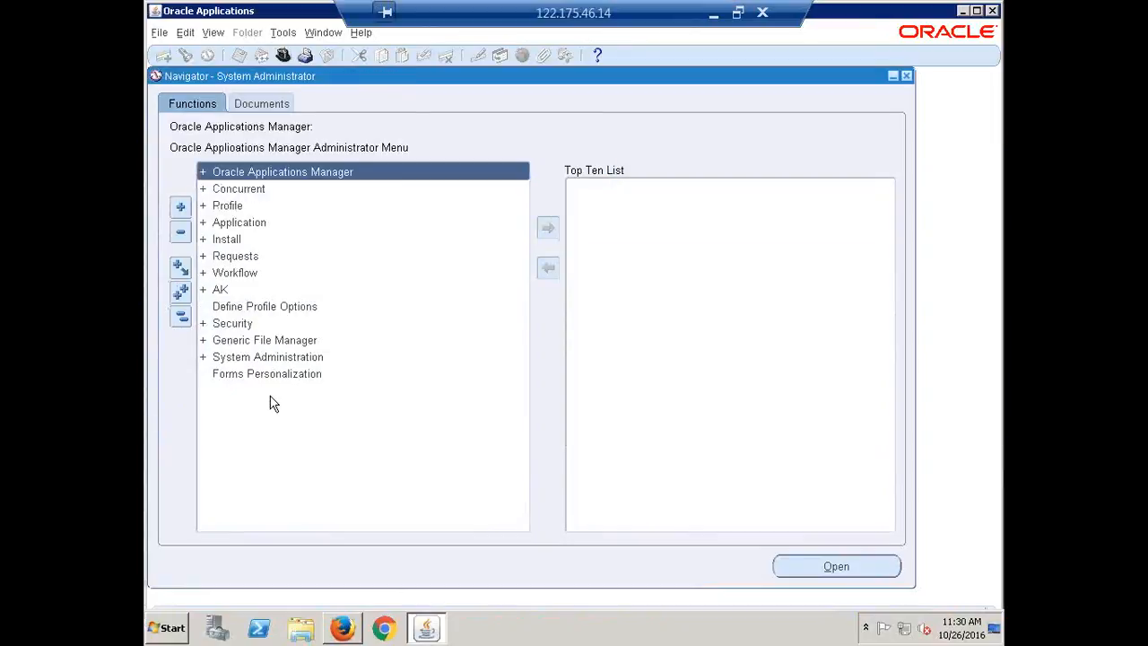
Step: Expand the Profile functions in the navigator and open the System profile values search
{"action": "left_click", "coordinate": [228, 206]}
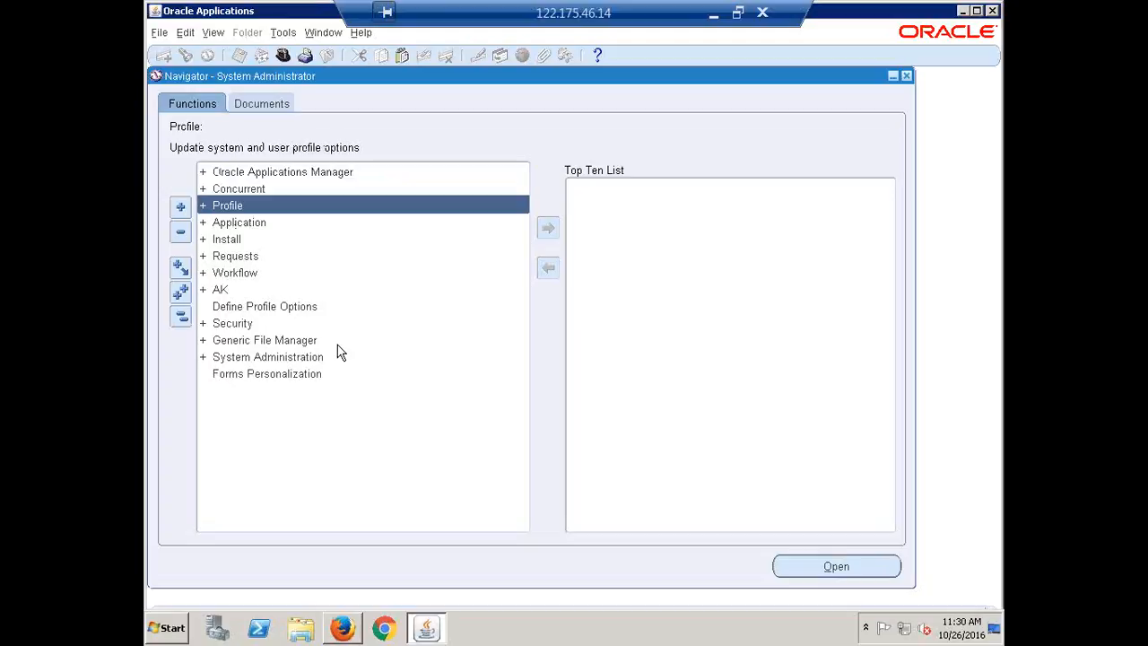
{"action": "key", "text": "Return"}
{"action": "key", "text": "Return"}
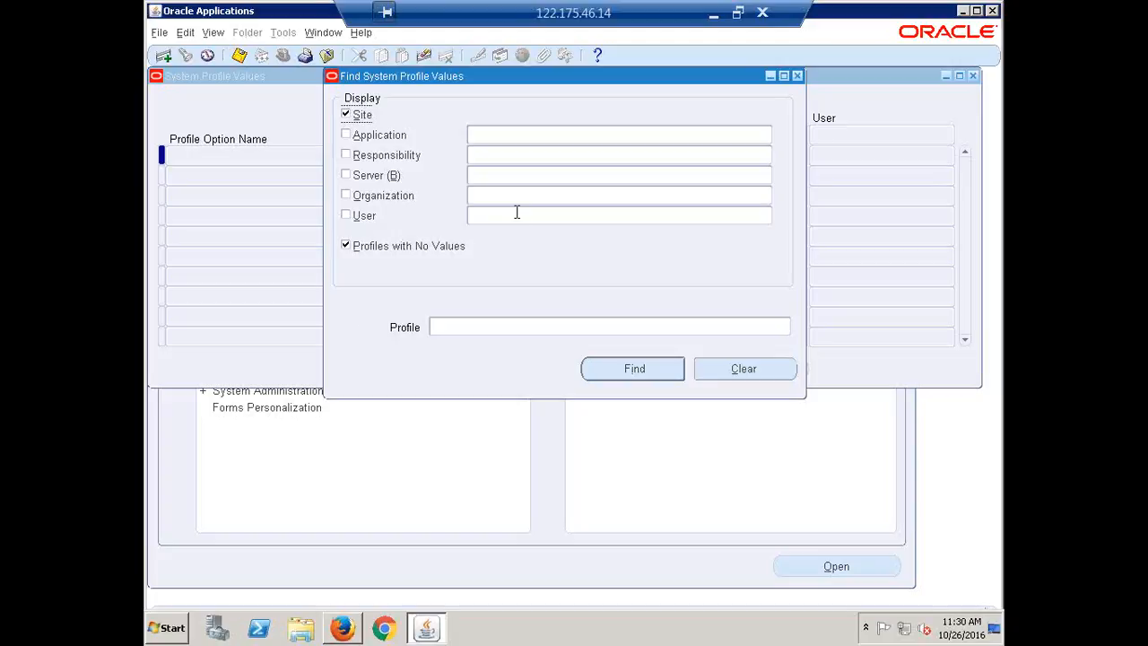
Step: Restrict the profile search to the CALFRE Accounts Payable Super User responsibility, looked up with "calfre"
{"action": "left_click", "coordinate": [487, 176]}
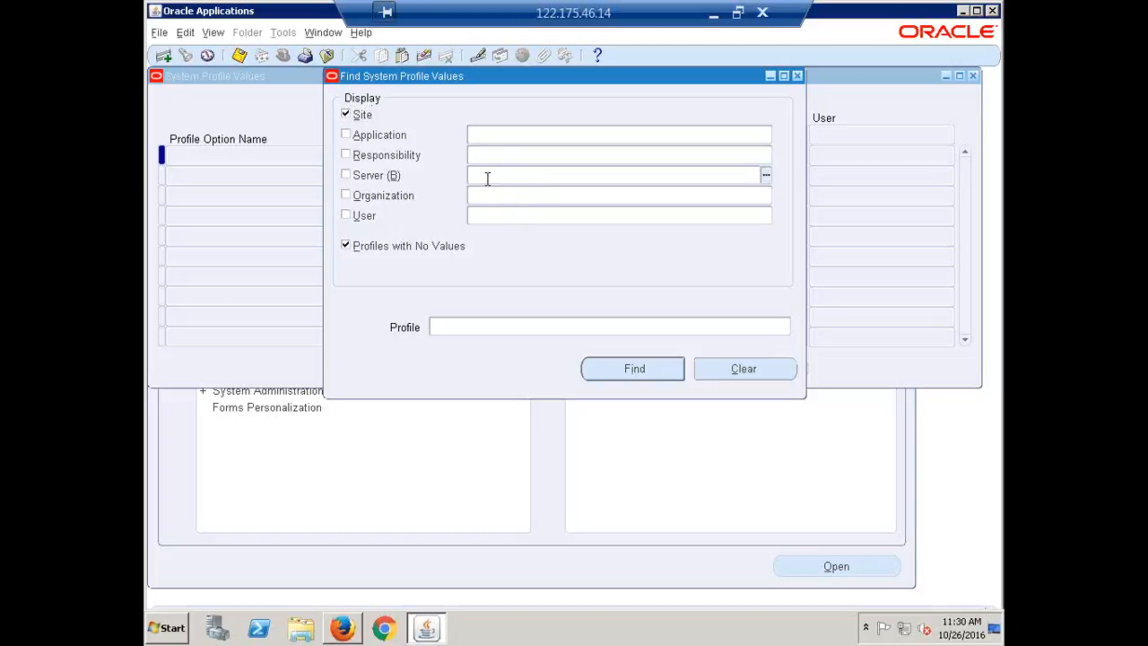
{"action": "left_click", "coordinate": [482, 157]}
{"action": "type", "text": "calfre"}
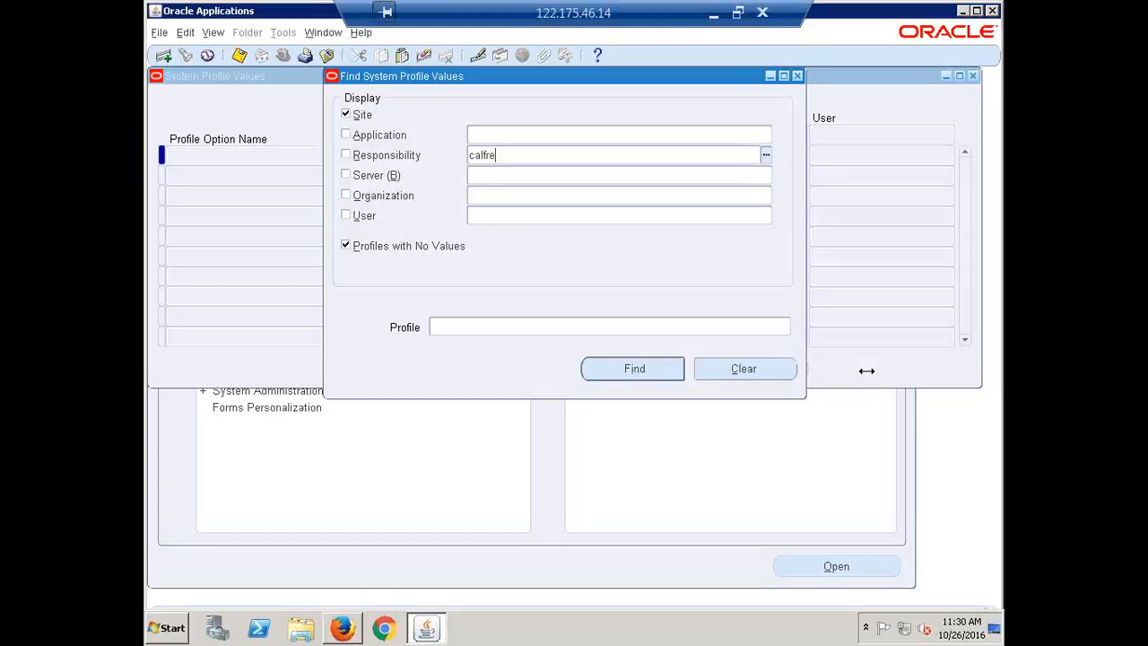
{"action": "key", "text": "Tab"}
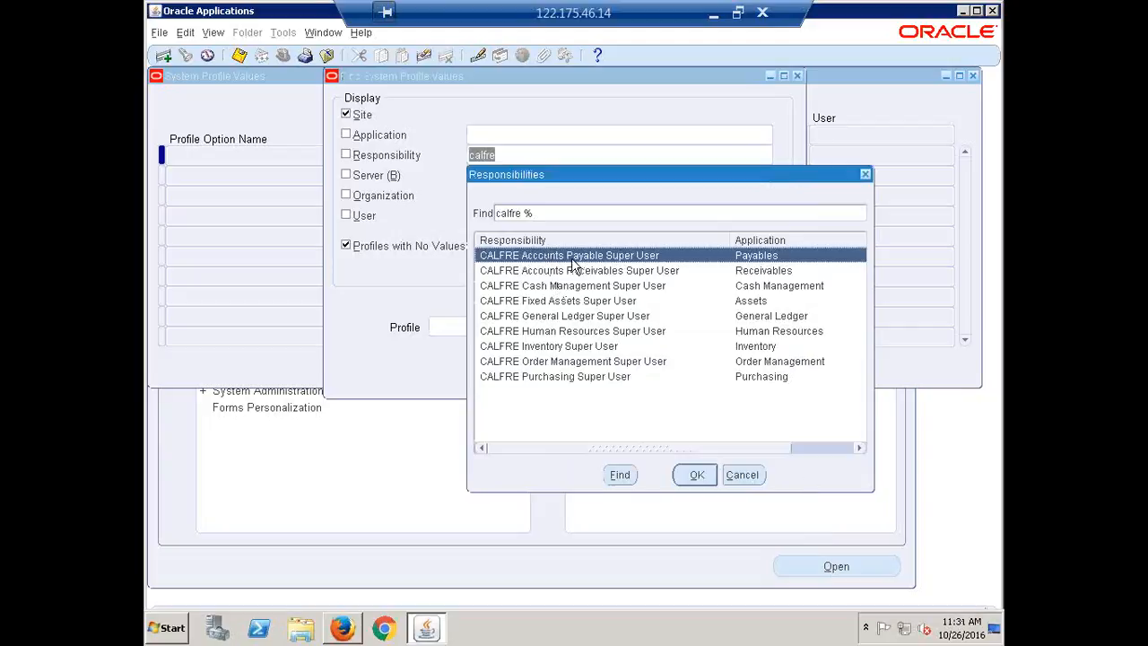
{"action": "left_click", "coordinate": [693, 475]}
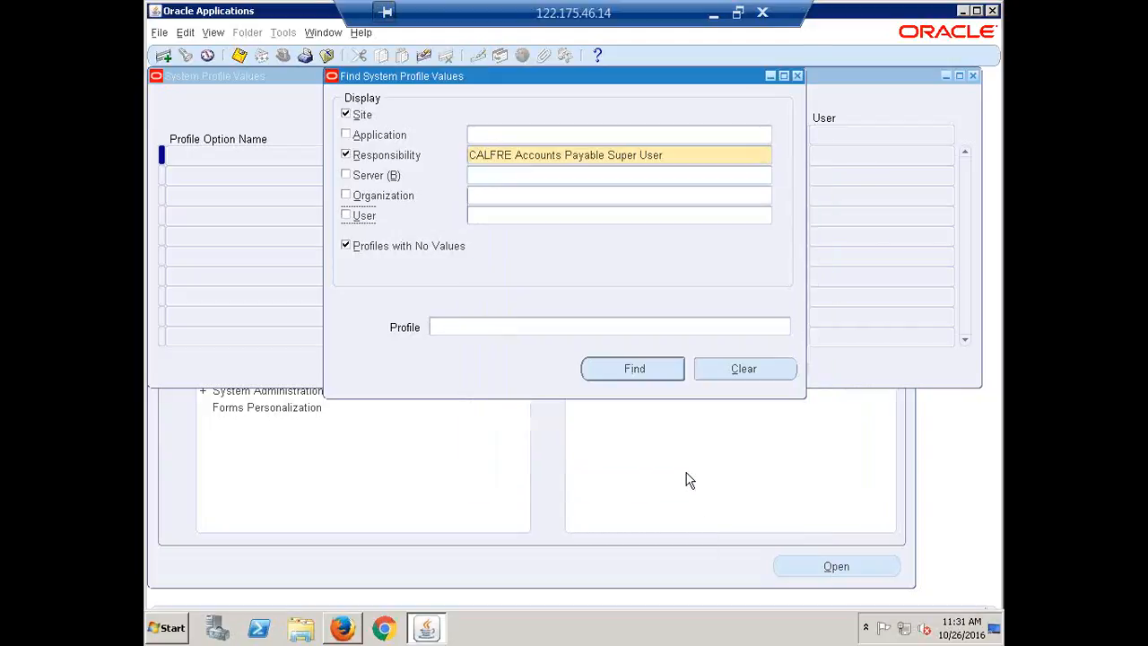
Step: Return to Recap.xlsx and compare the HR: Business Grop profile option with the HR and MO security profile options
{"action": "left_click", "coordinate": [713, 15]}
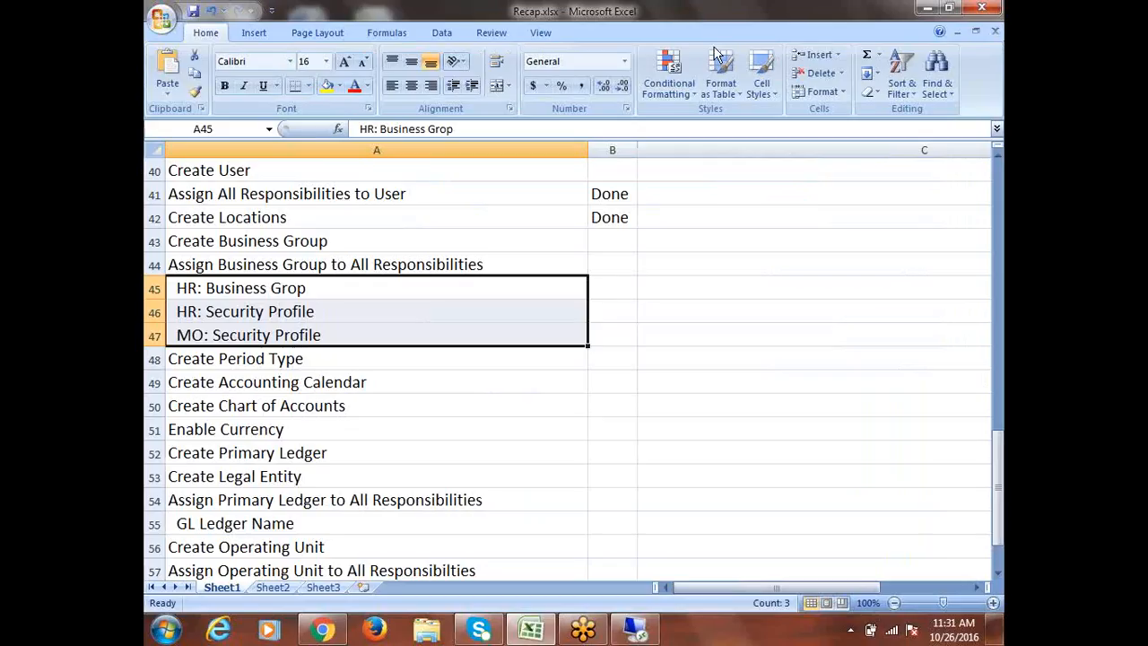
{"action": "left_click_drag", "start_coordinate": [321, 283], "coordinate": [346, 335]}
{"action": "left_click", "coordinate": [301, 288]}
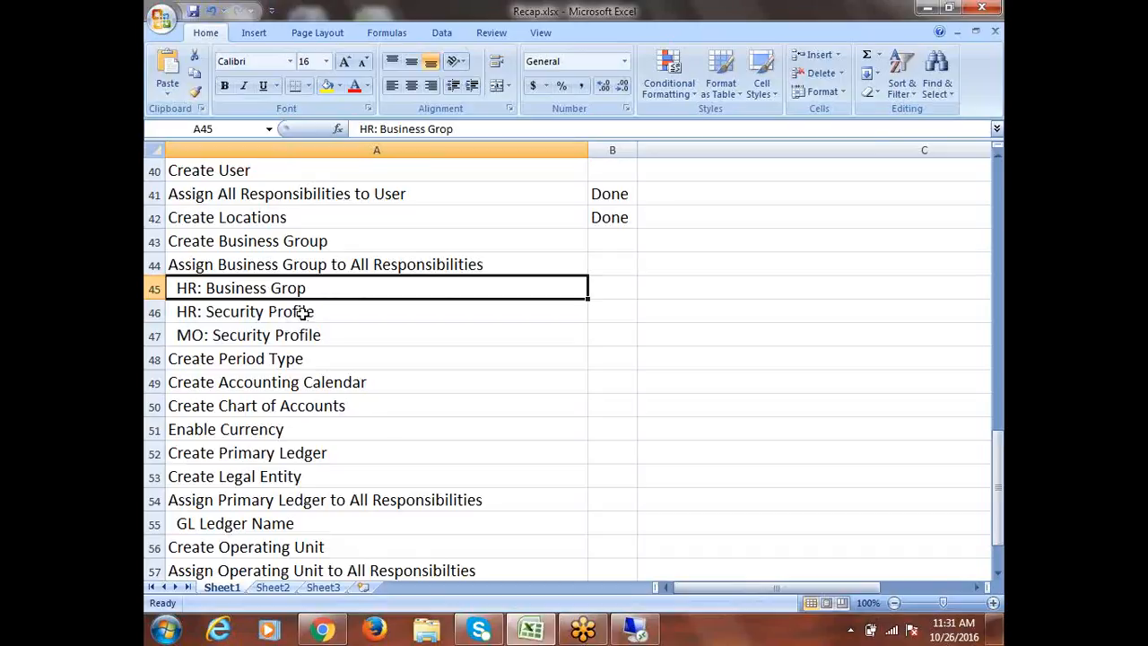
{"action": "left_click", "coordinate": [300, 314]}
{"action": "left_click", "coordinate": [289, 335]}
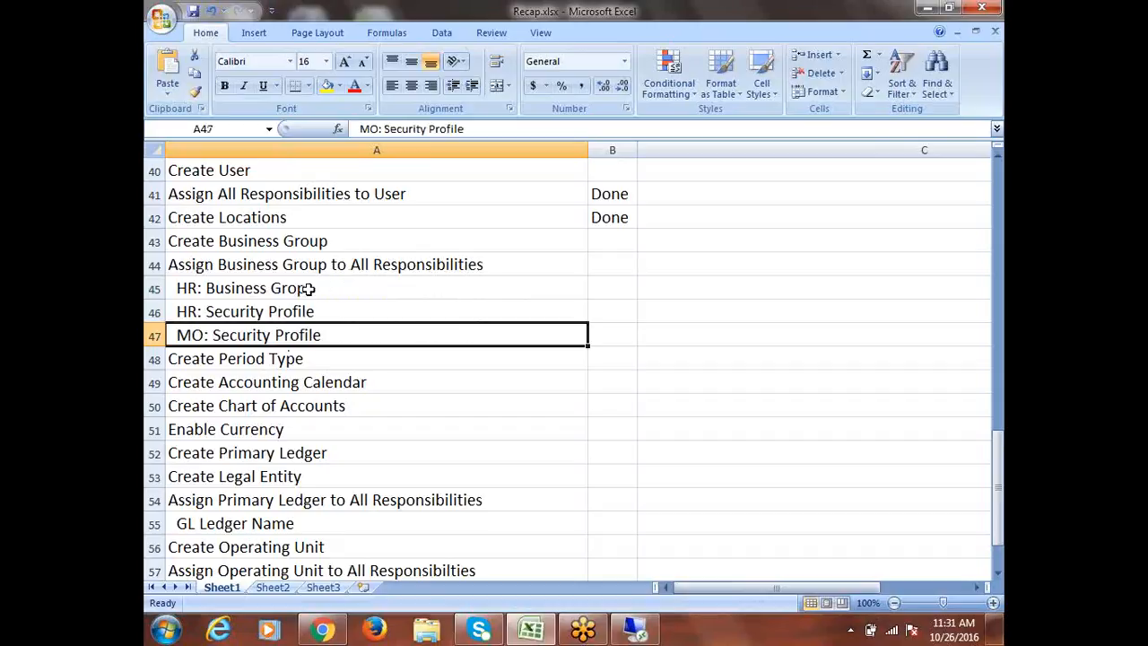
{"action": "left_click", "coordinate": [308, 288]}
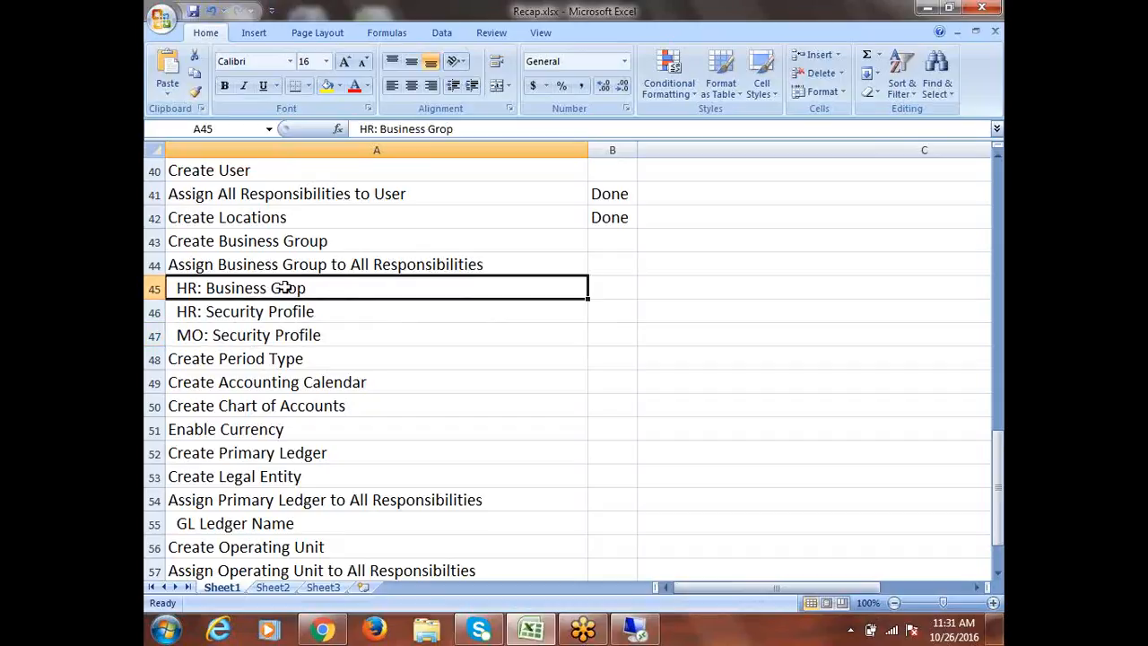
{"action": "left_click", "coordinate": [323, 335]}
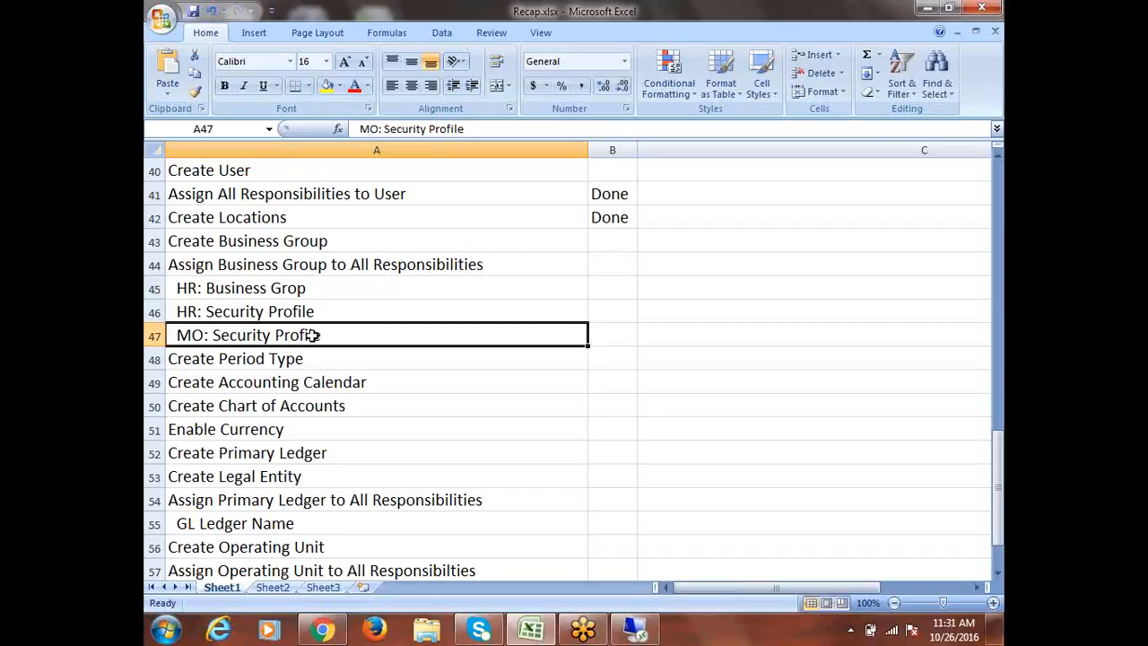
{"action": "left_click", "coordinate": [292, 287]}
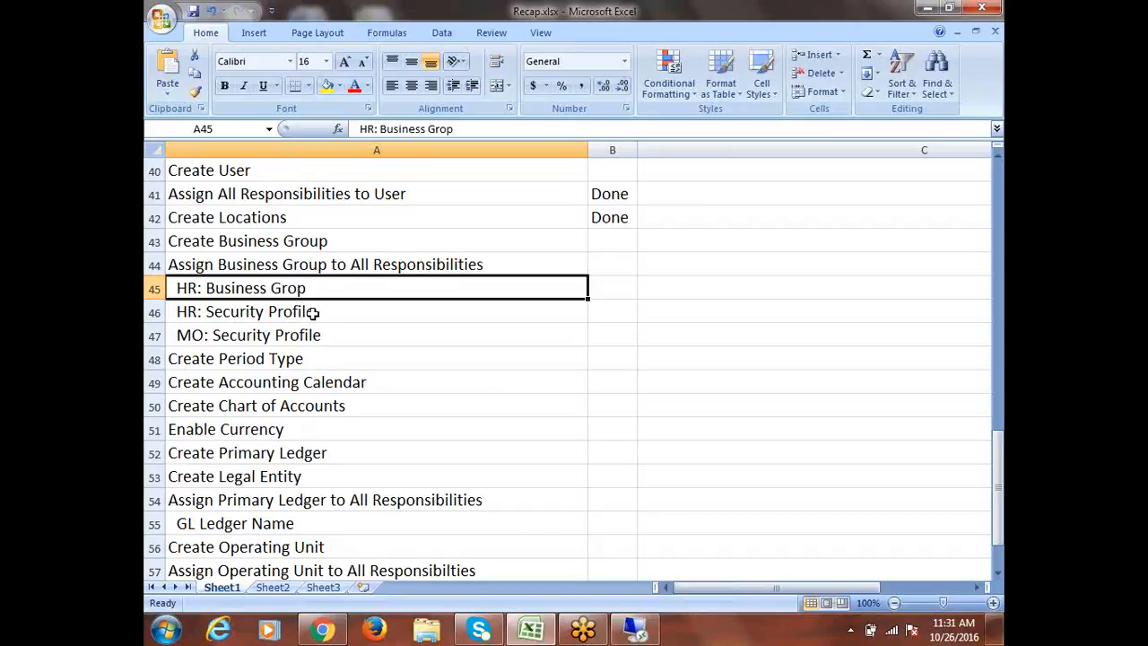
{"action": "left_click", "coordinate": [292, 338]}
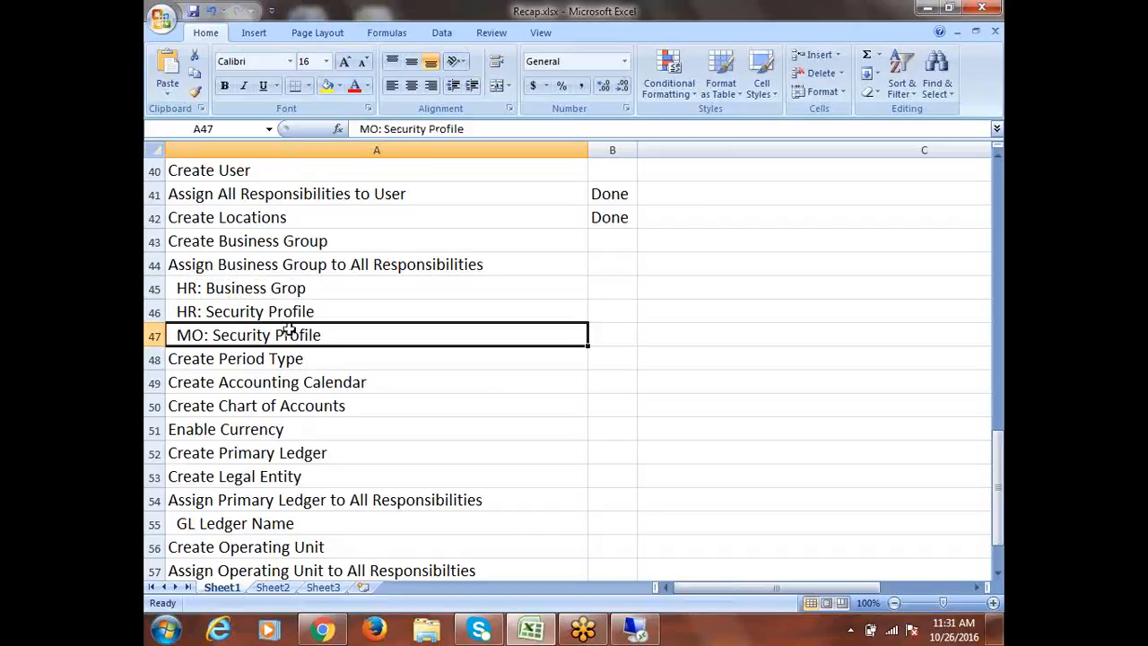
{"action": "left_click", "coordinate": [278, 289]}
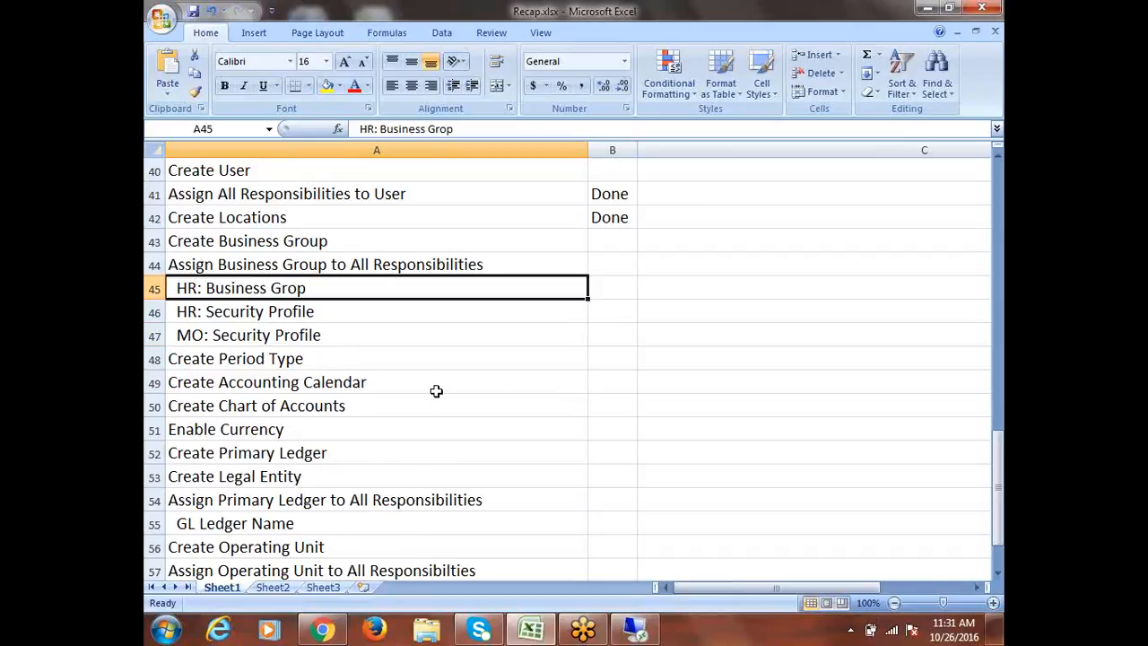
{"action": "left_click", "coordinate": [338, 330]}
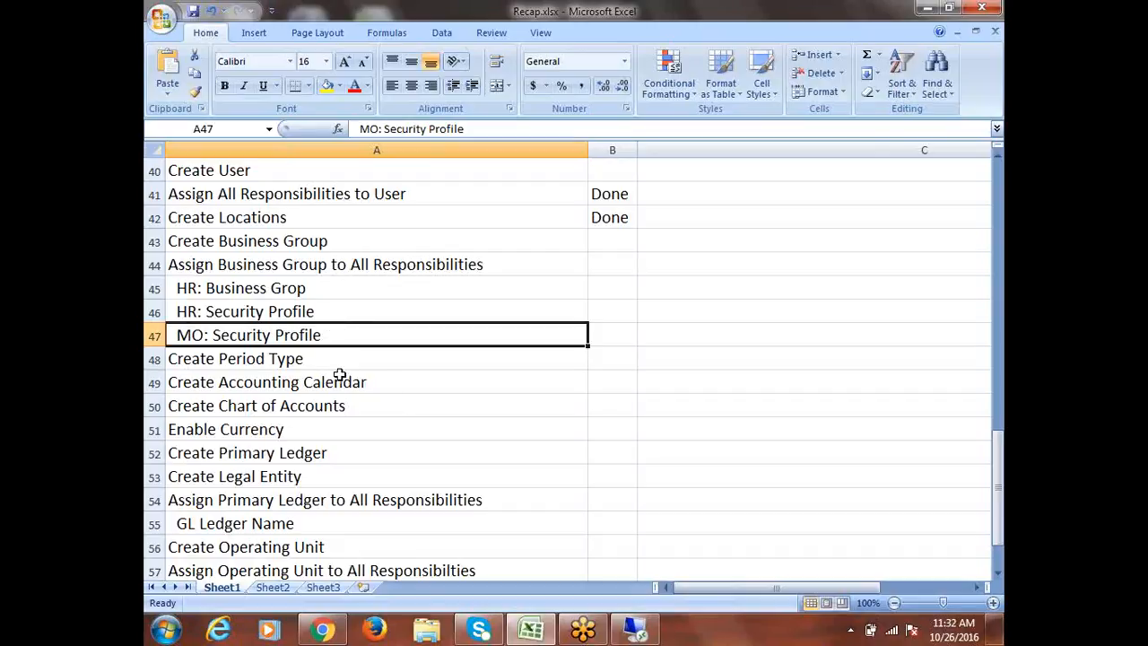
Step: Switch back to Oracle Applications and find the "MO: Security Profile" option for the selected responsibility
{"action": "left_click", "coordinate": [635, 629]}
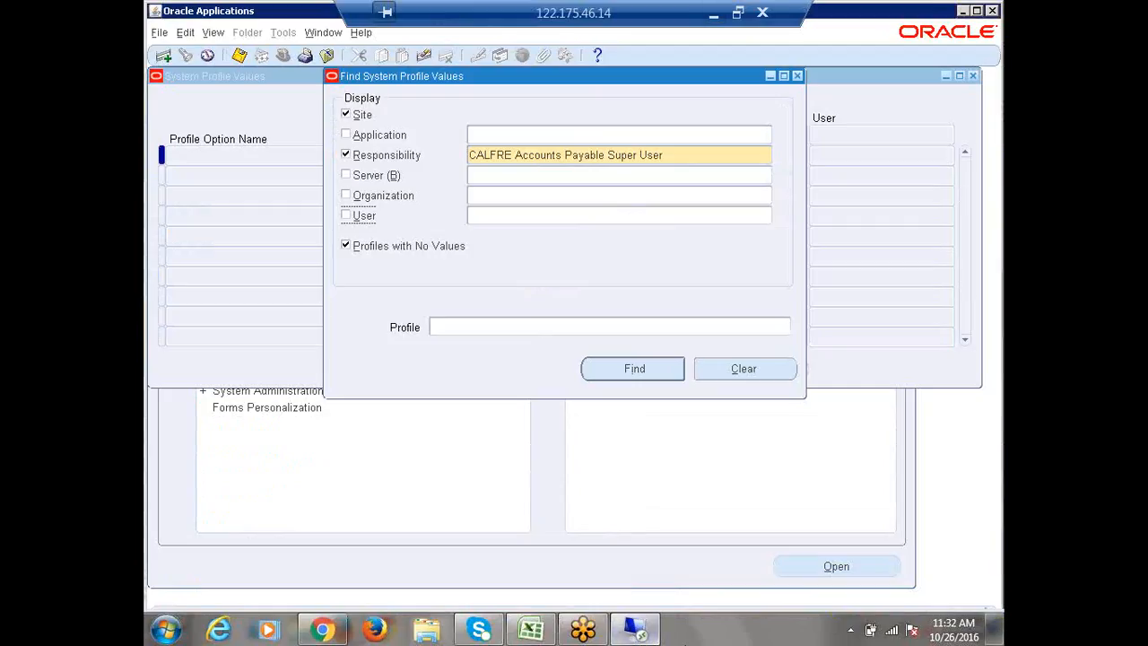
{"action": "left_click", "coordinate": [452, 326]}
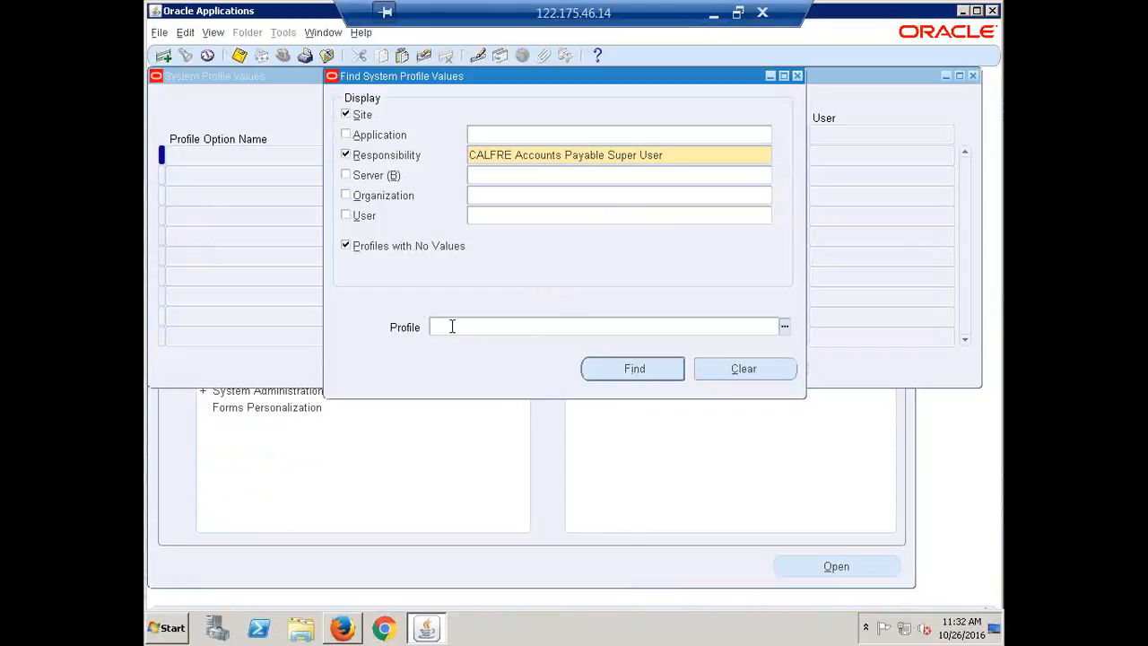
{"action": "type", "text": "mc"}
{"action": "key", "text": "BackSpace"}
{"action": "key", "text": "BackSpace"}
{"action": "type", "text": "MO"}
{"action": "type", "text": "Security Profile"}
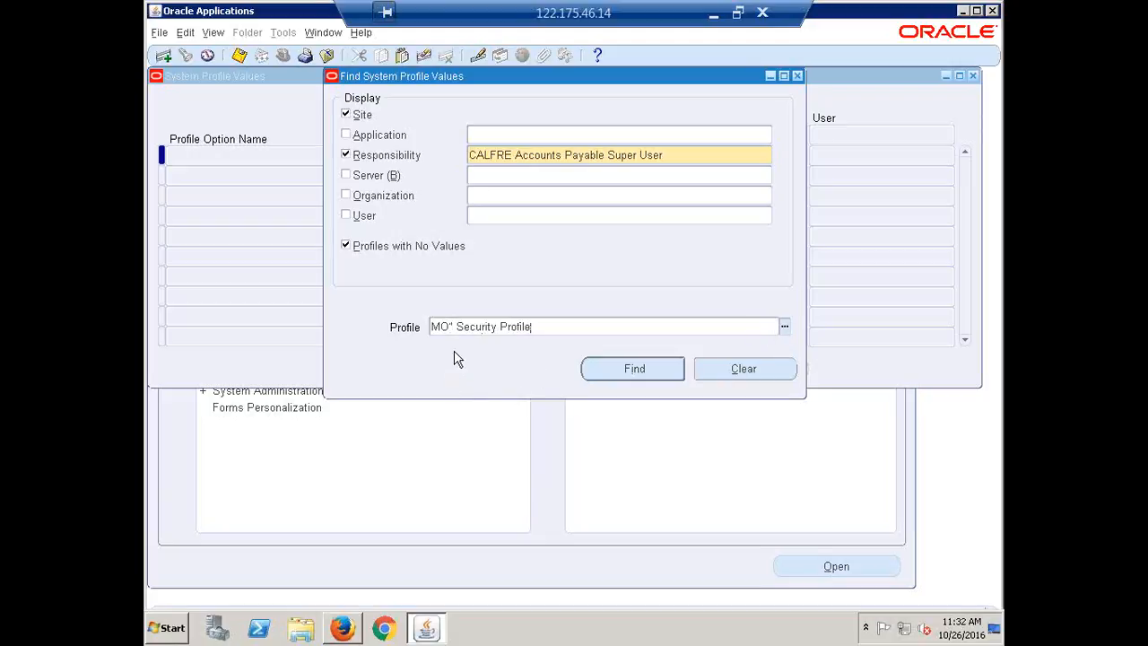
{"action": "key", "text": "BackSpace"}
{"action": "key", "text": "BackSpace"}
{"action": "type", "text": ":"}
{"action": "left_click", "coordinate": [627, 368]}
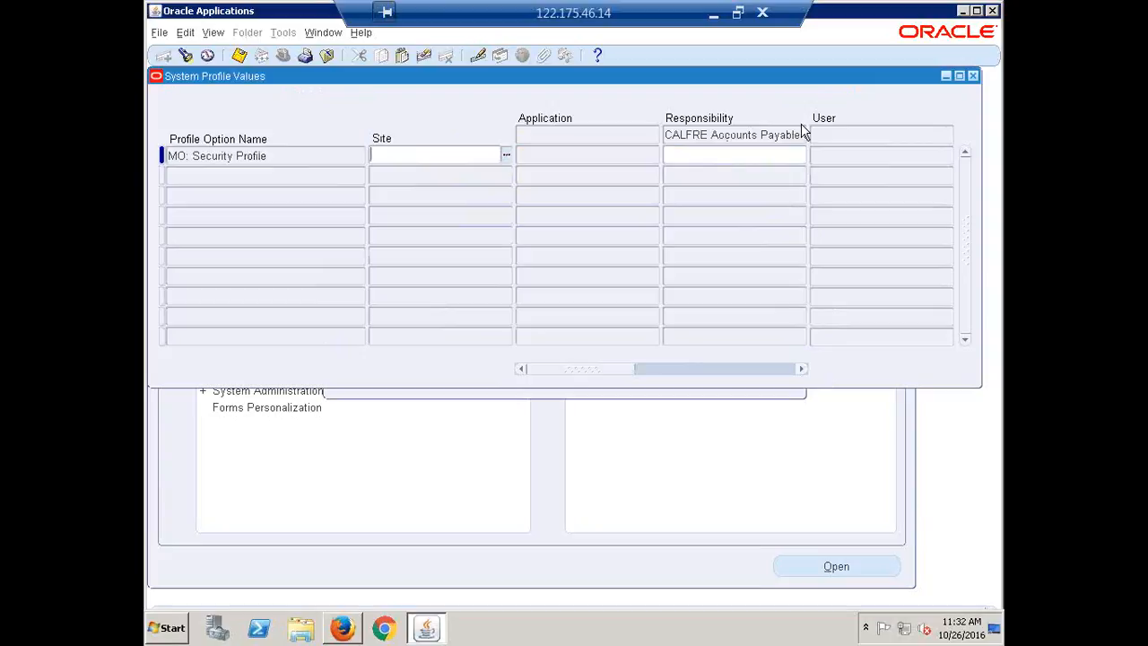
Step: Set the responsibility-level value of MO: Security Profile to CALFRE India Business Group and check the full name
{"action": "left_click", "coordinate": [732, 162]}
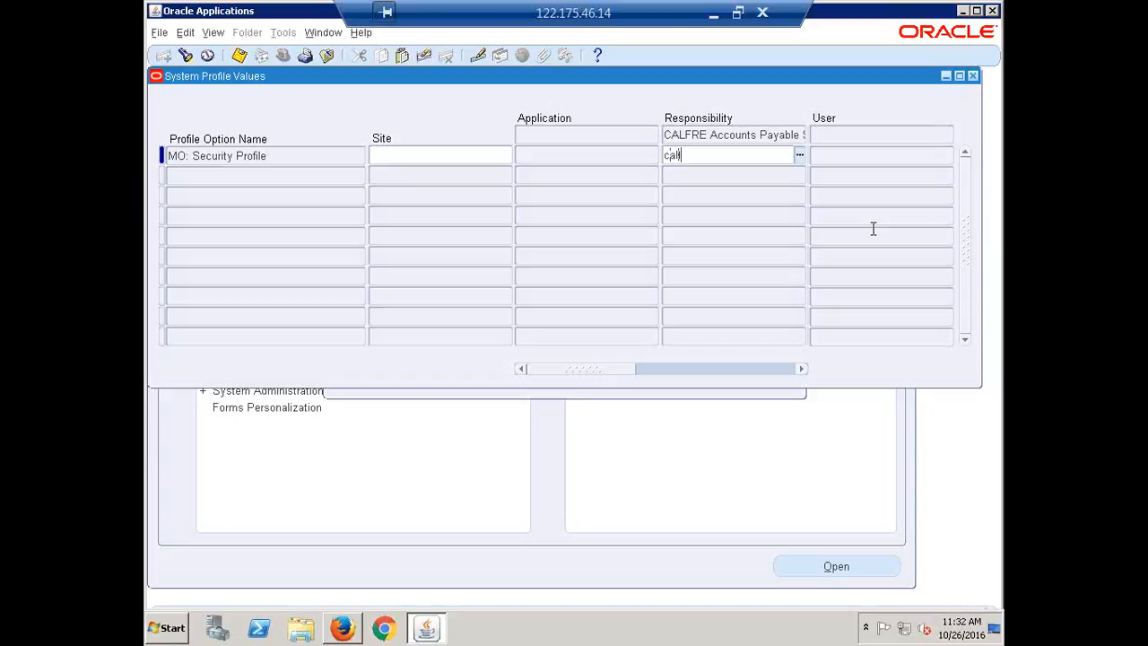
{"action": "key", "text": "Tab"}
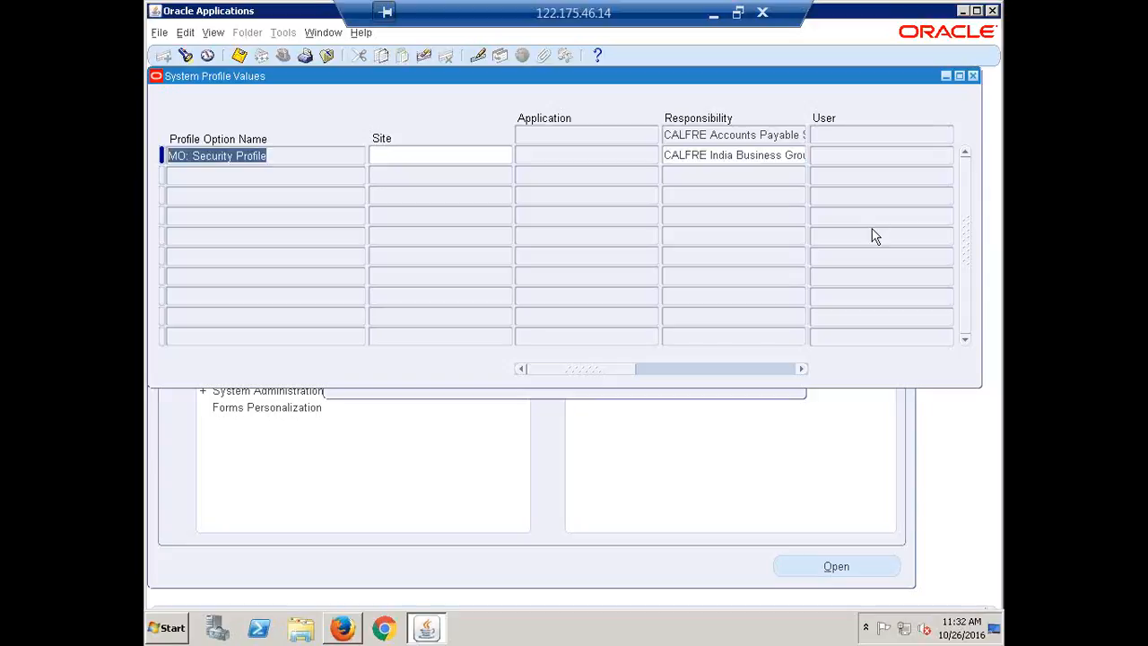
{"action": "left_click", "coordinate": [674, 157]}
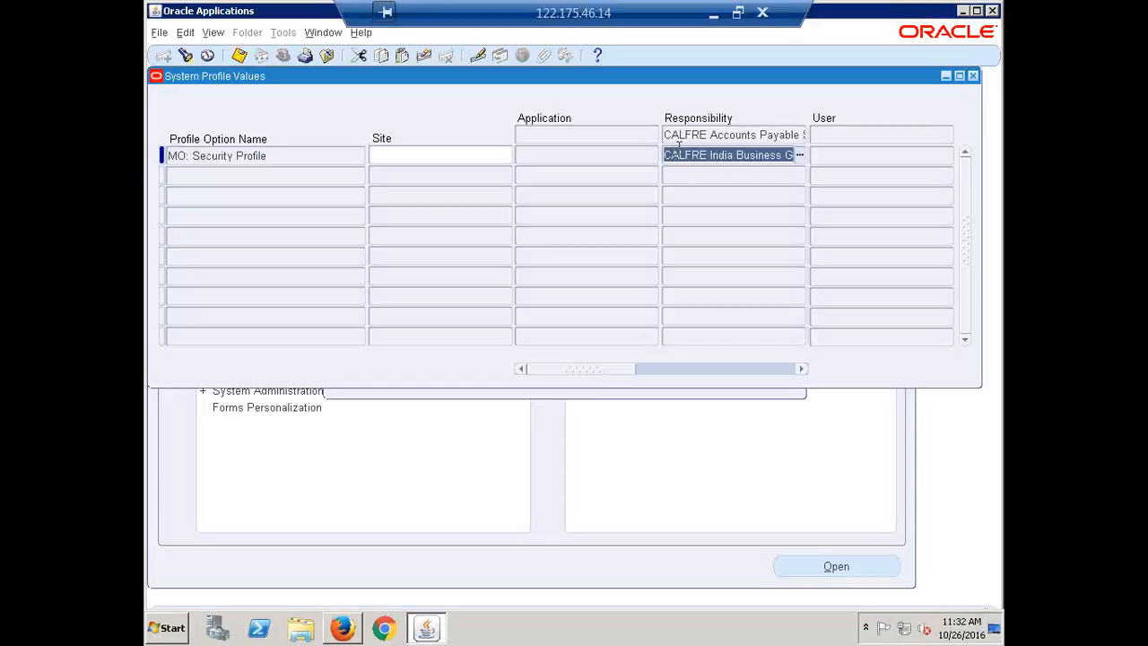
{"action": "left_click_drag", "start_coordinate": [674, 155], "coordinate": [846, 175]}
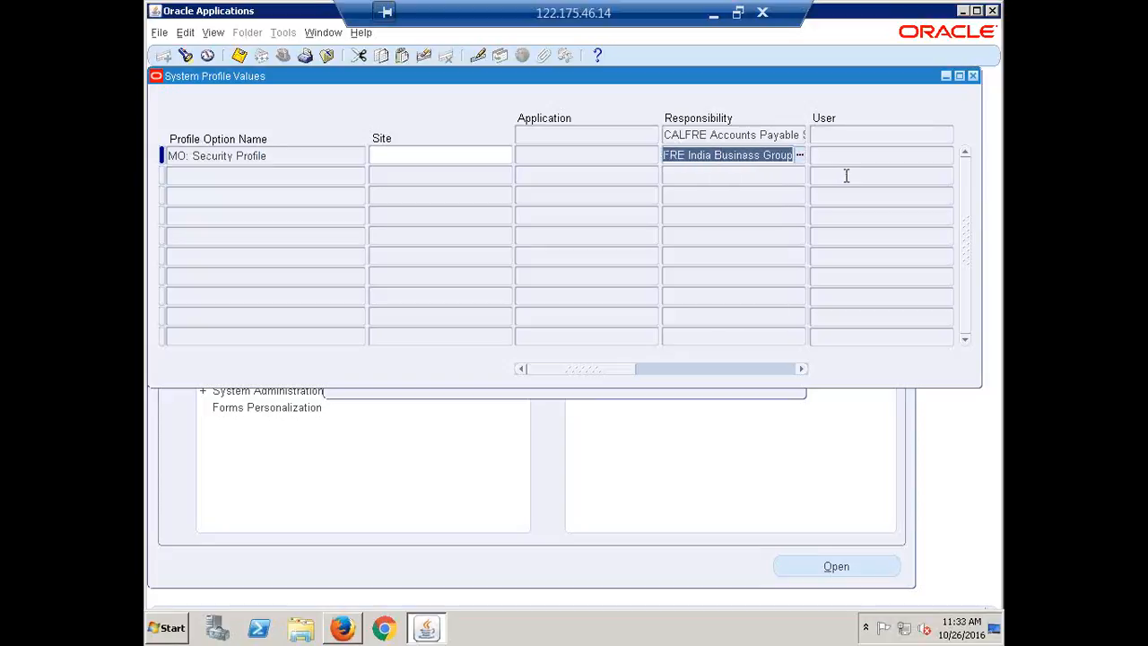
Step: Check the MO: Security Profile row, close the System Profile Values form, and open a fresh system profile search
{"action": "left_click", "coordinate": [856, 157]}
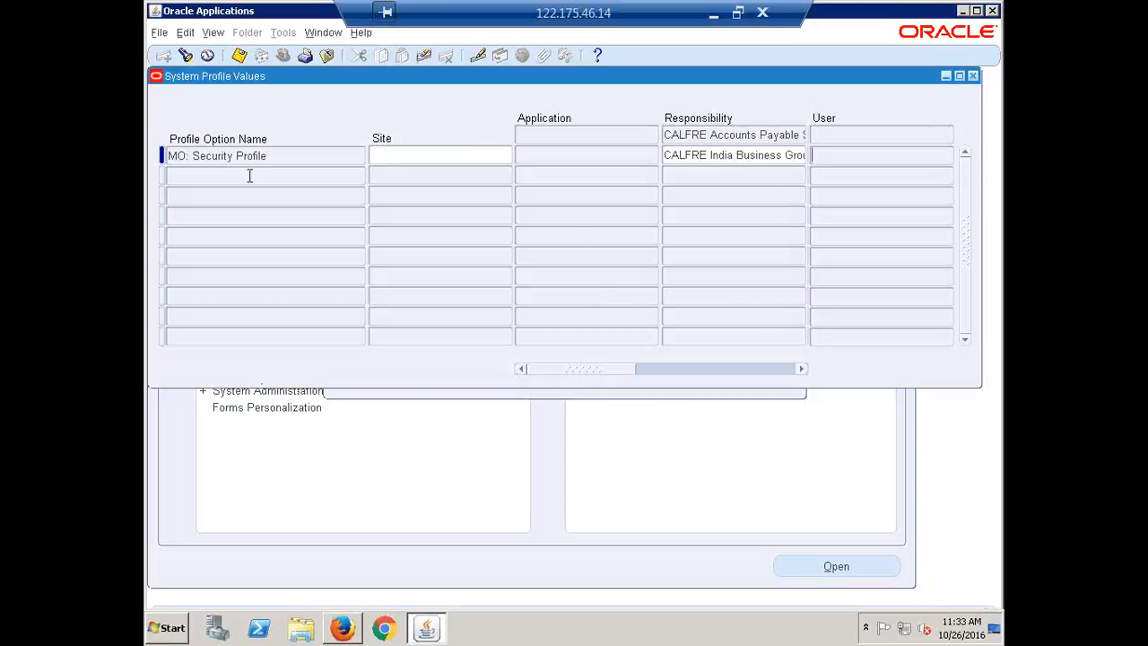
{"action": "left_click", "coordinate": [227, 159]}
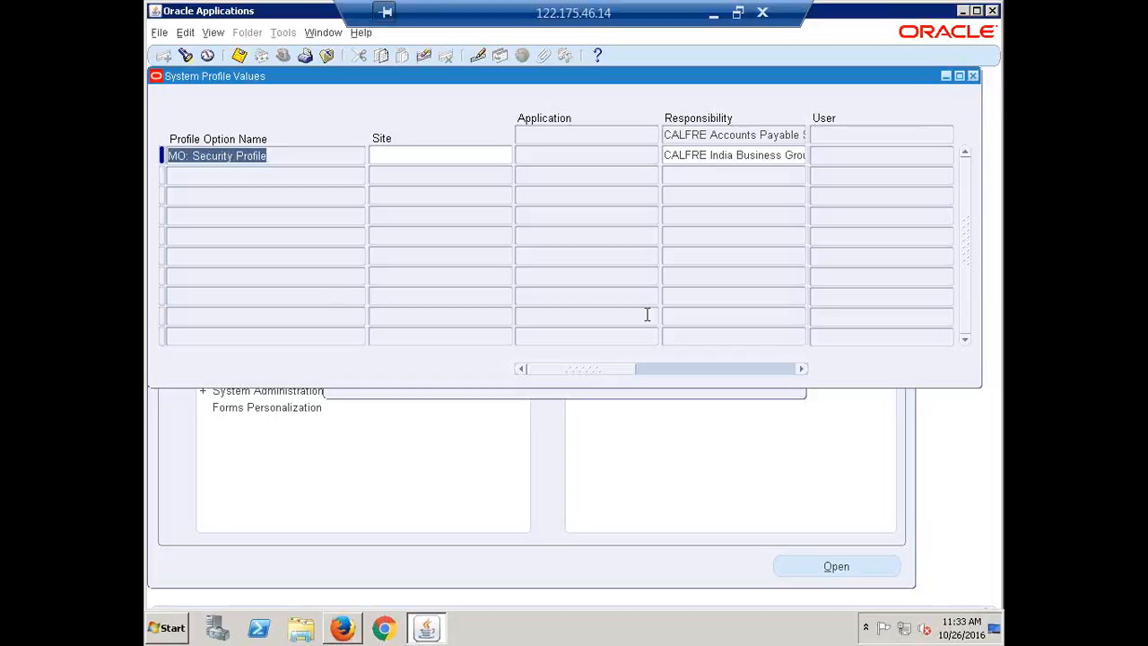
{"action": "left_click", "coordinate": [973, 76]}
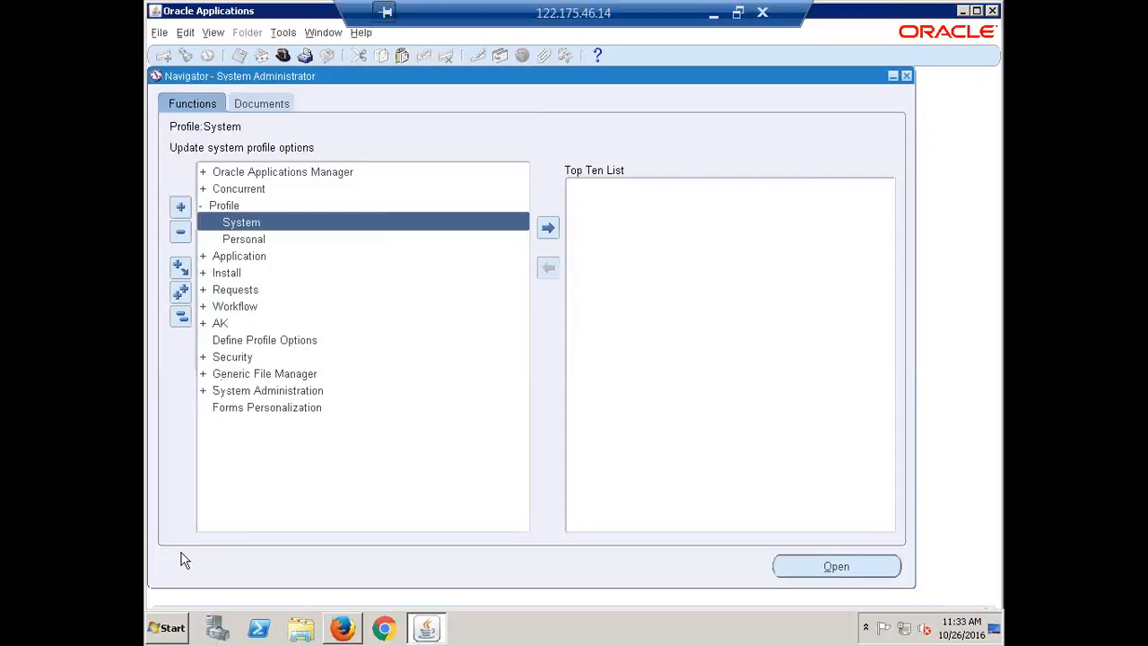
{"action": "key", "text": "Return"}
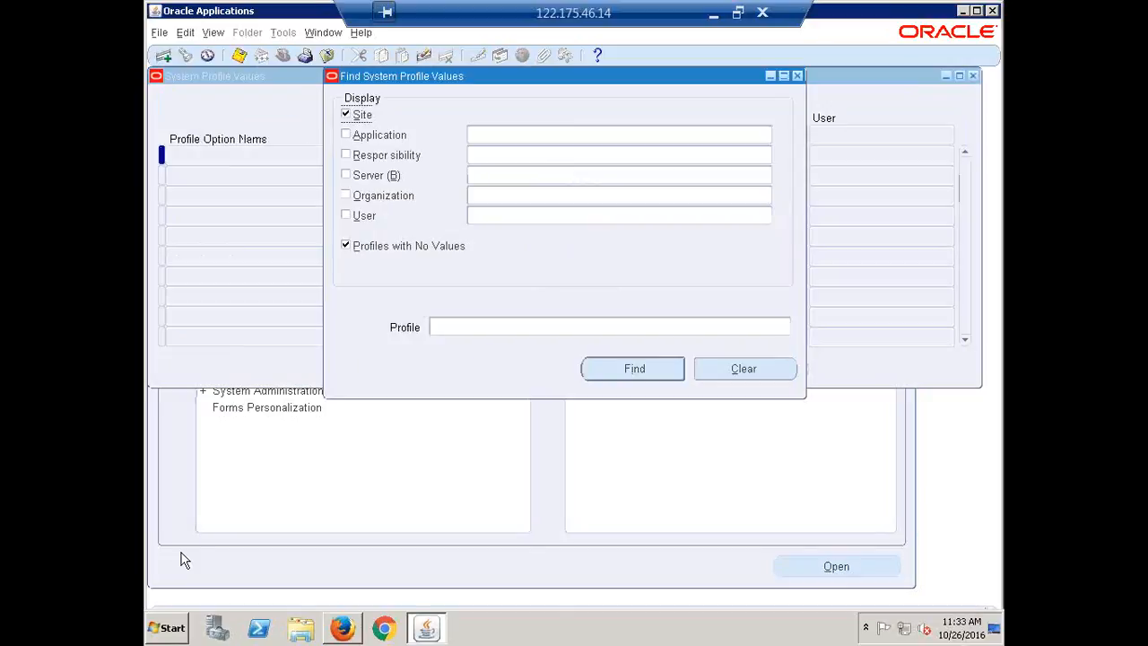
Step: Limit the system profile search to the CALFRE Accounts Payable Super User responsibility and exclude the site level
{"action": "left_click", "coordinate": [487, 156]}
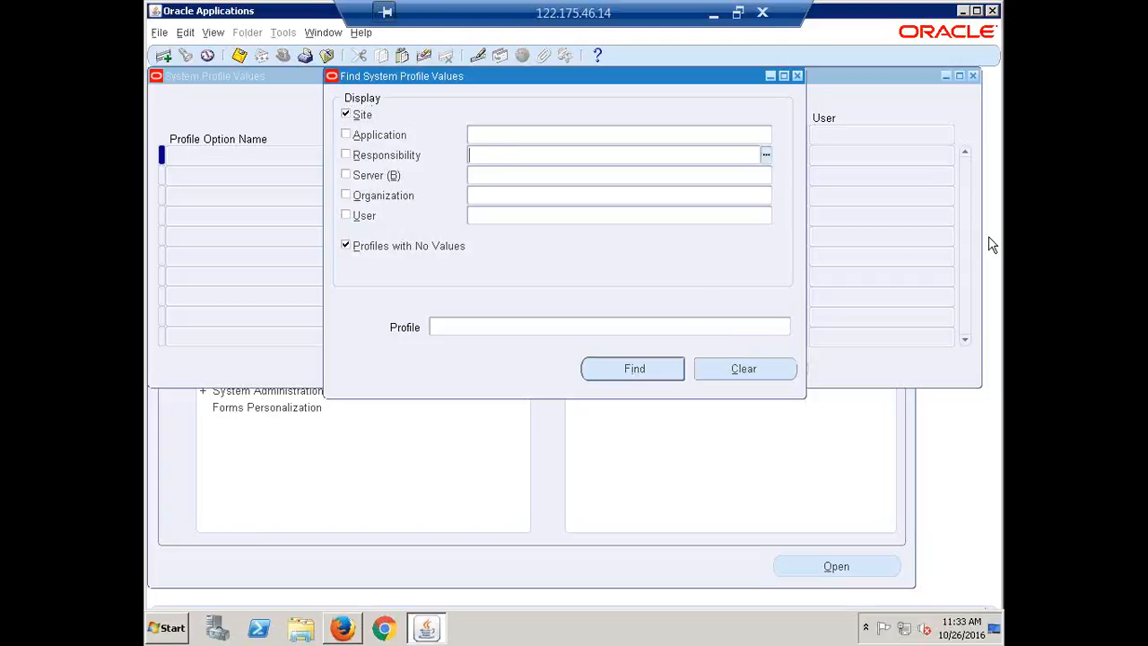
{"action": "type", "text": "calfre"}
{"action": "key", "text": "Tab"}
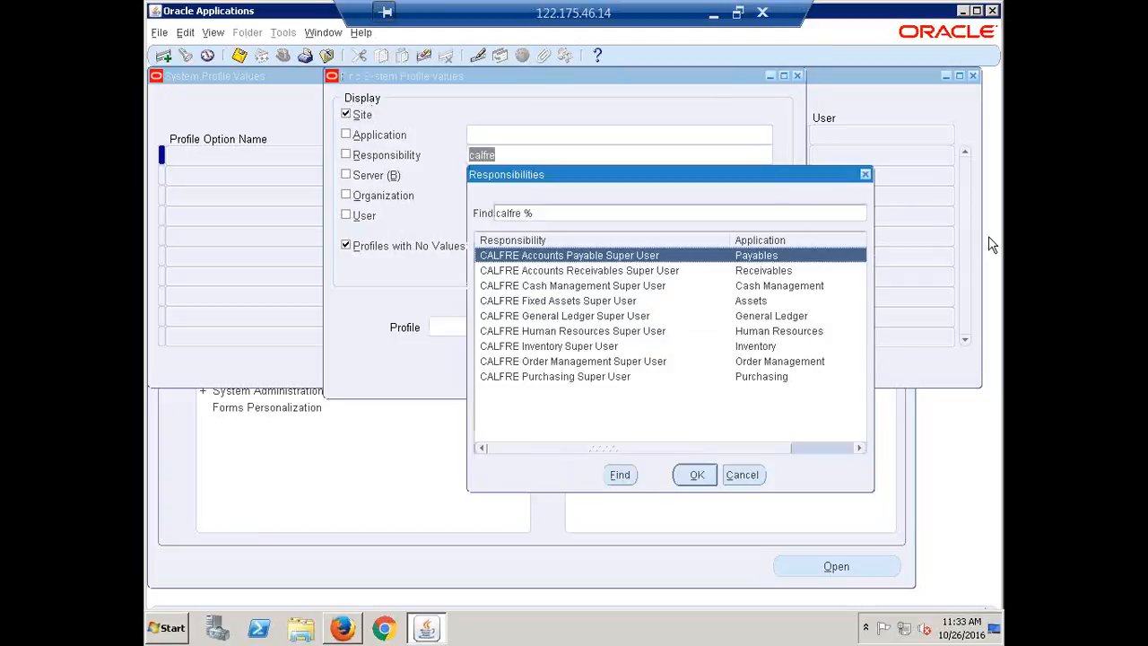
{"action": "left_click", "coordinate": [702, 475]}
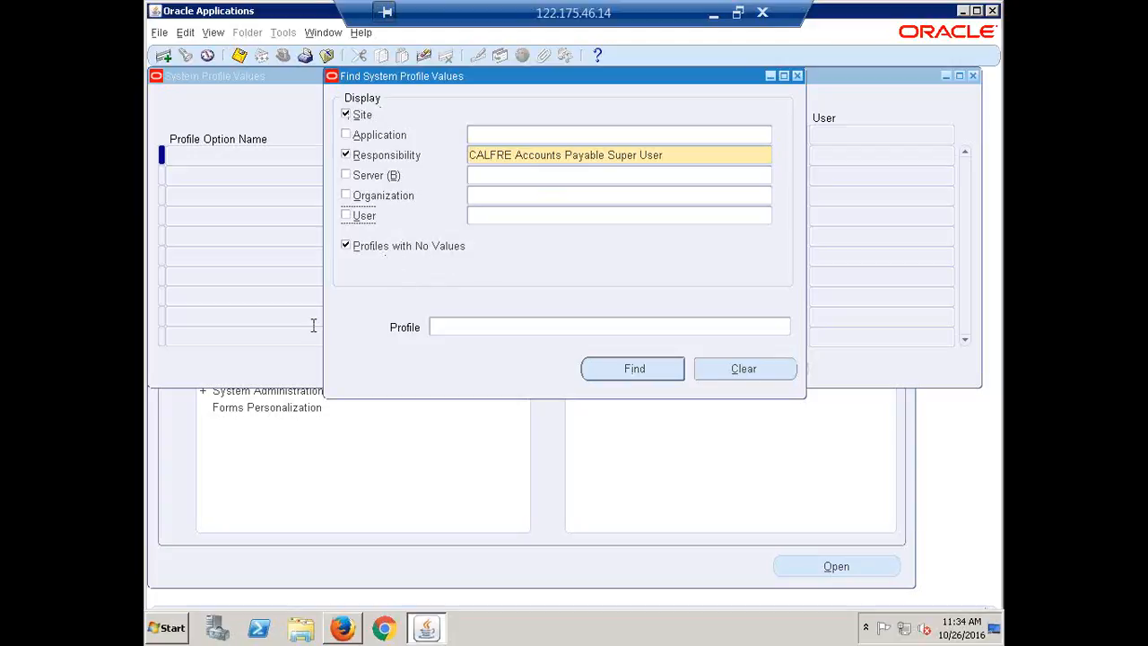
{"action": "left_click", "coordinate": [680, 155]}
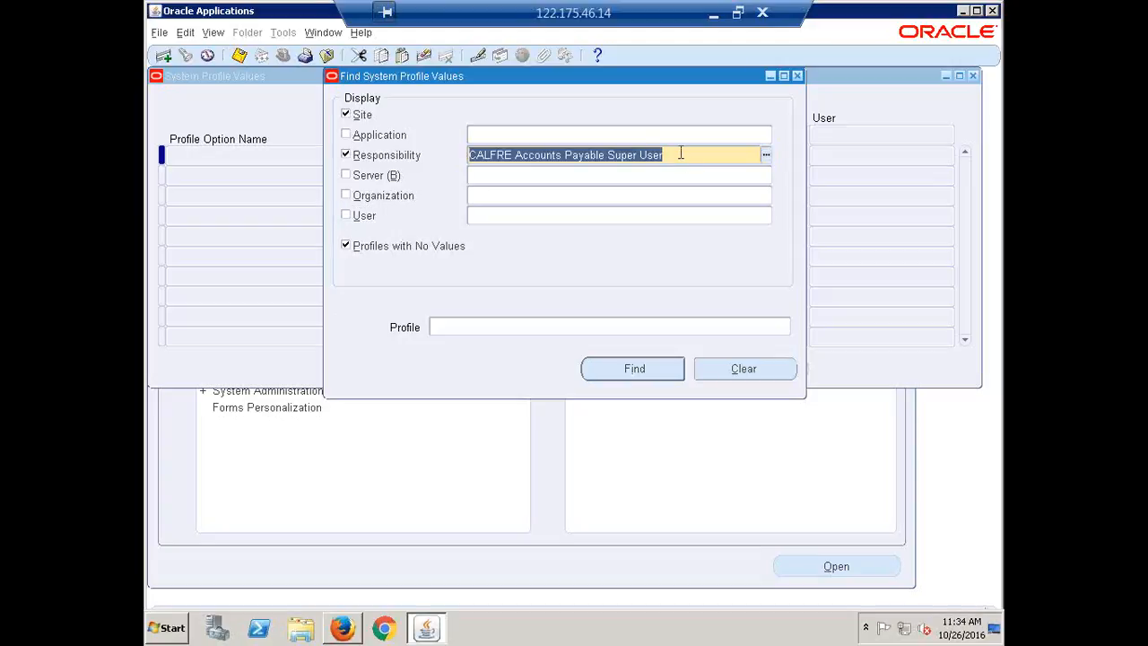
{"action": "left_click", "coordinate": [346, 115]}
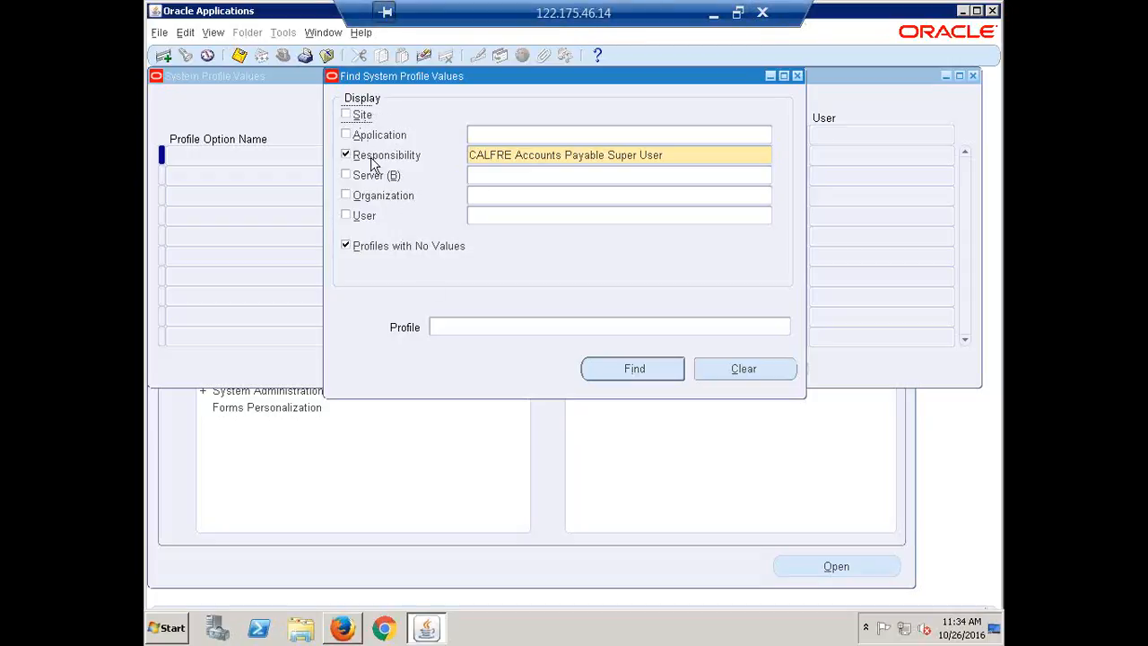
{"action": "left_click", "coordinate": [762, 14]}
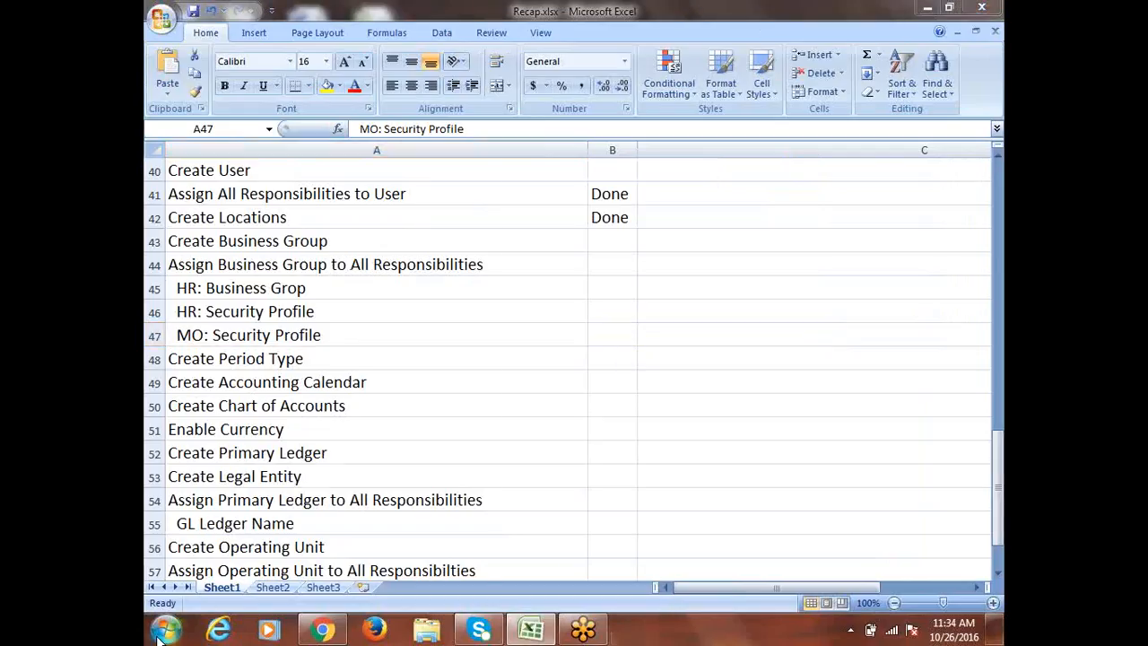
{"action": "left_click", "coordinate": [160, 635]}
{"action": "left_click", "coordinate": [234, 177]}
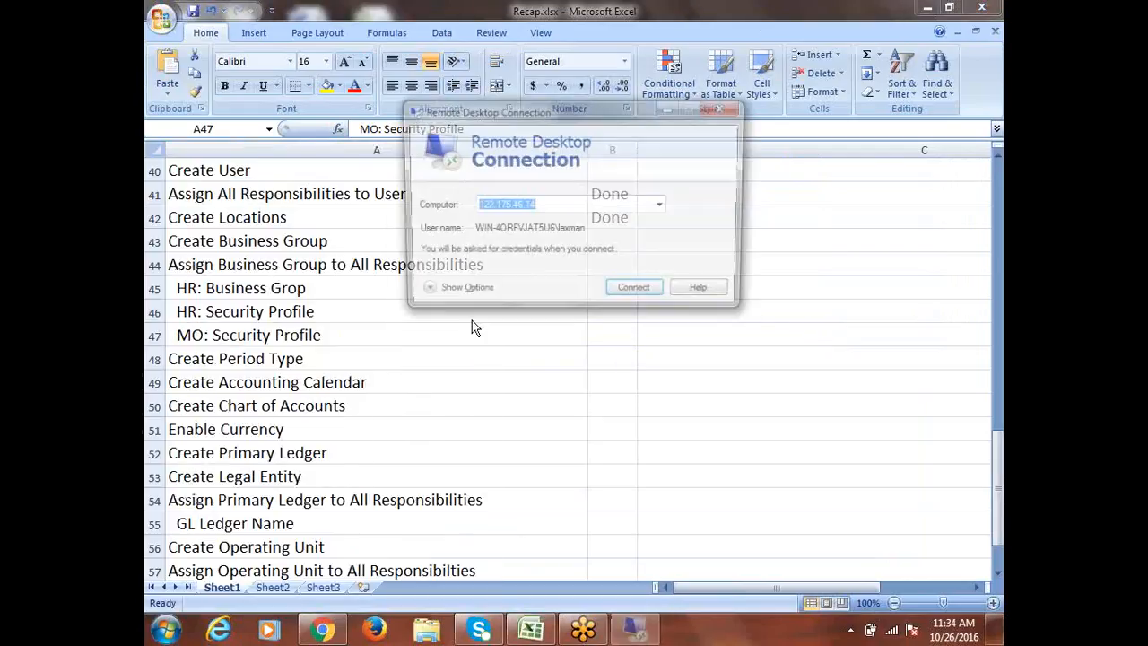
{"action": "left_click", "coordinate": [638, 299]}
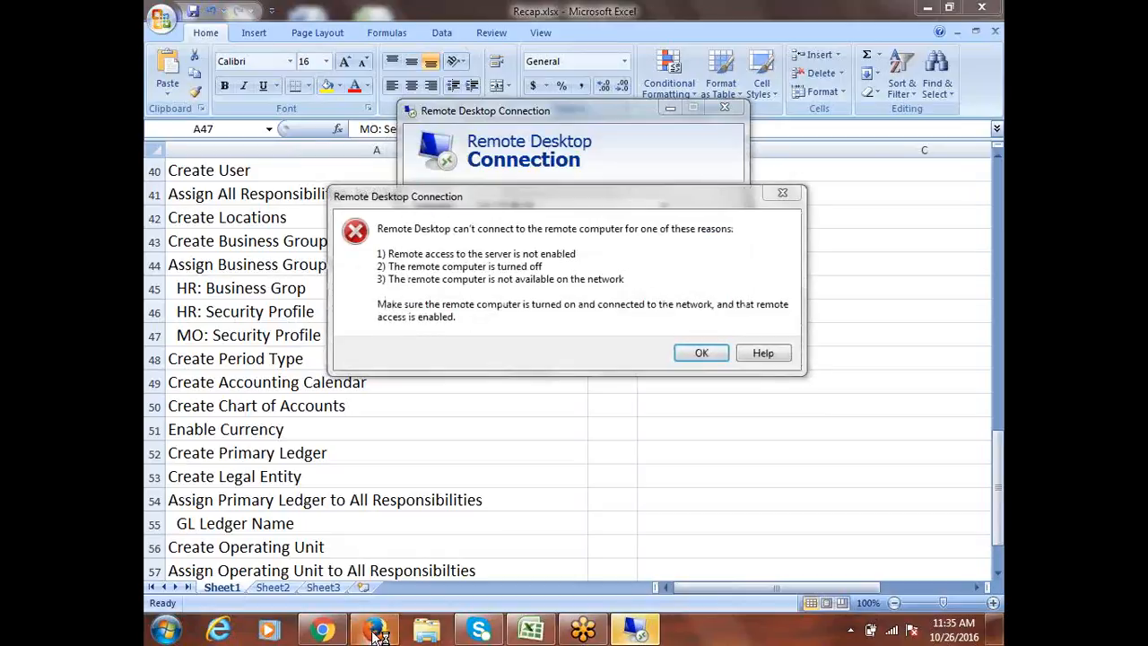
{"action": "left_click", "coordinate": [713, 355]}
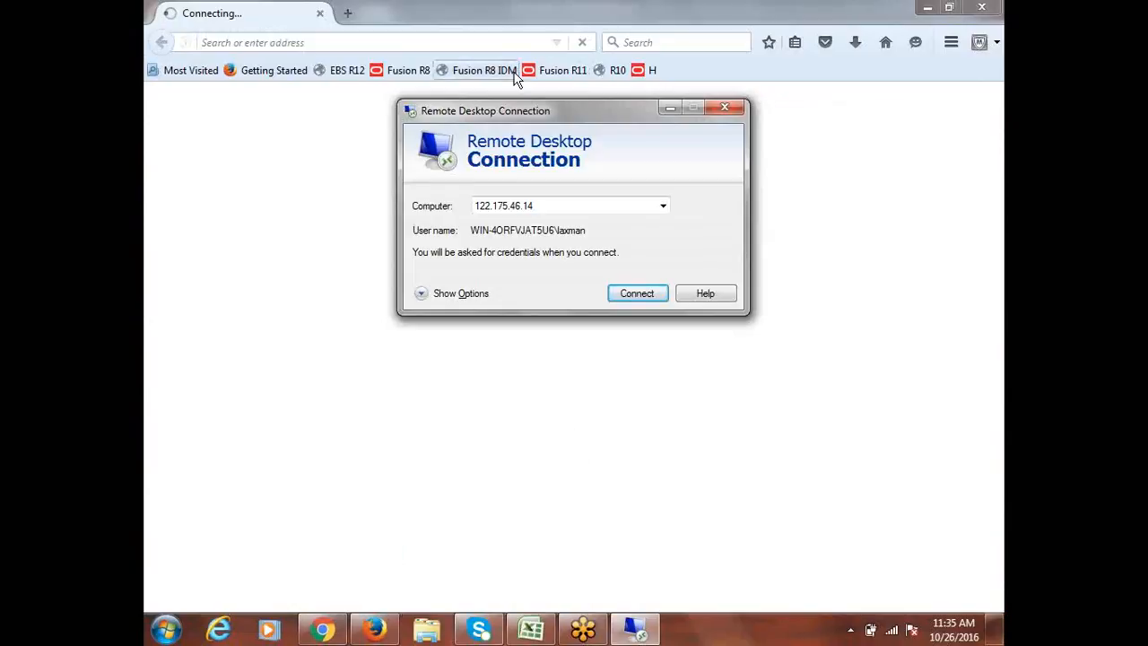
Step: Switch to Chrome, load the ACT Fibernet Portal to check the internet connection, and minimize the browser
{"action": "left_click", "coordinate": [325, 633]}
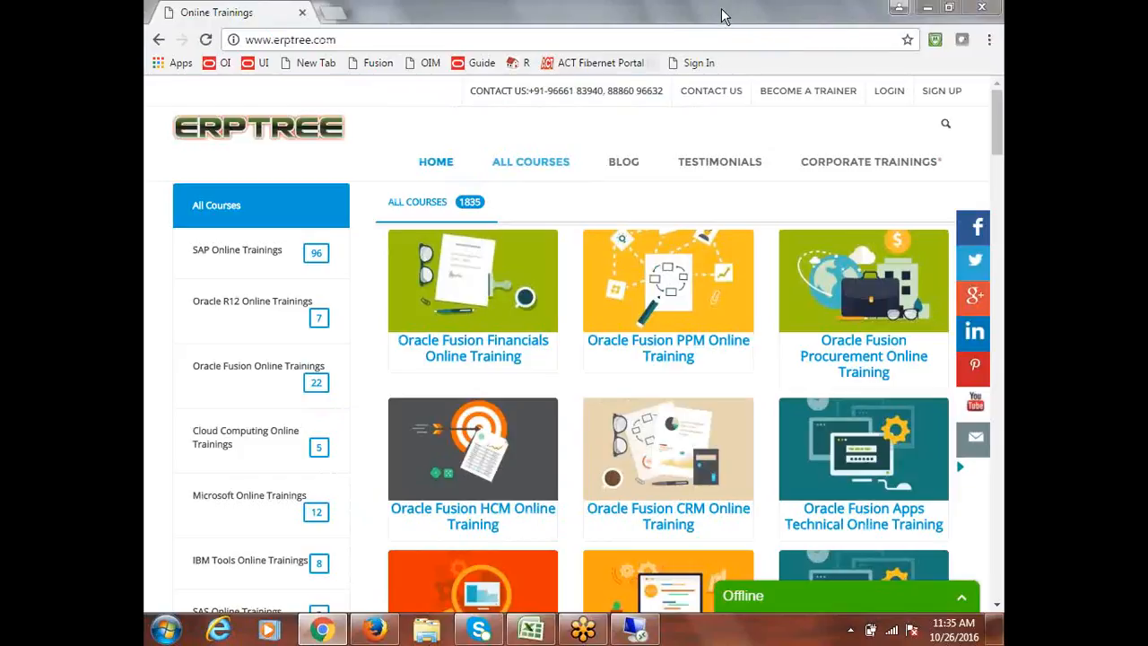
{"action": "left_click", "coordinate": [632, 63]}
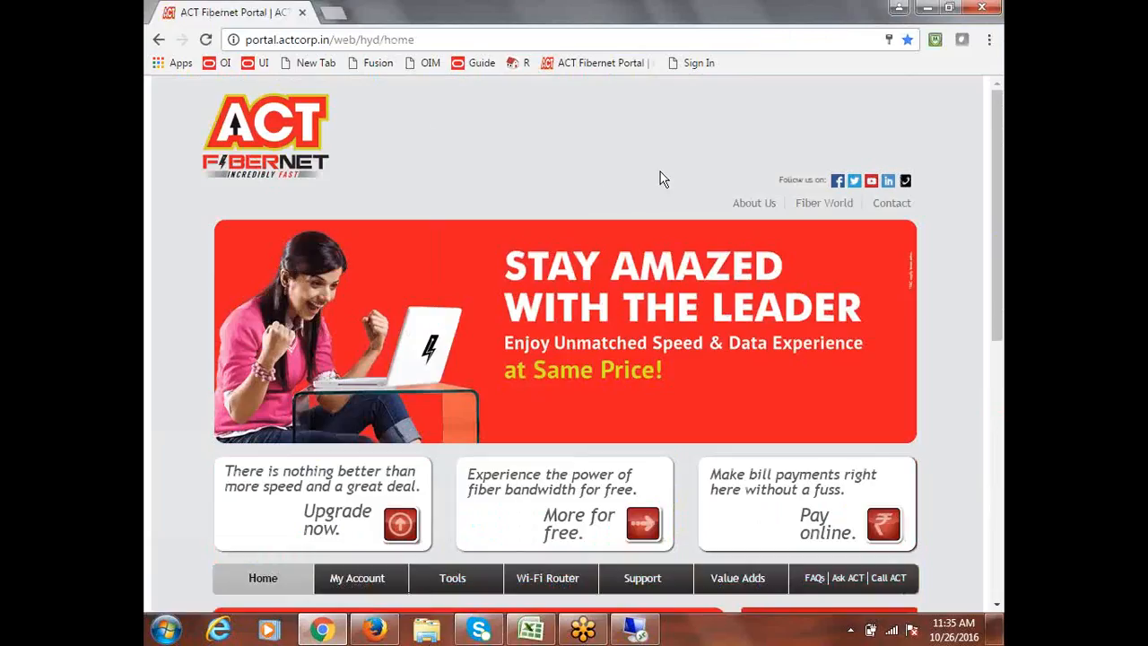
{"action": "left_click", "coordinate": [928, 8]}
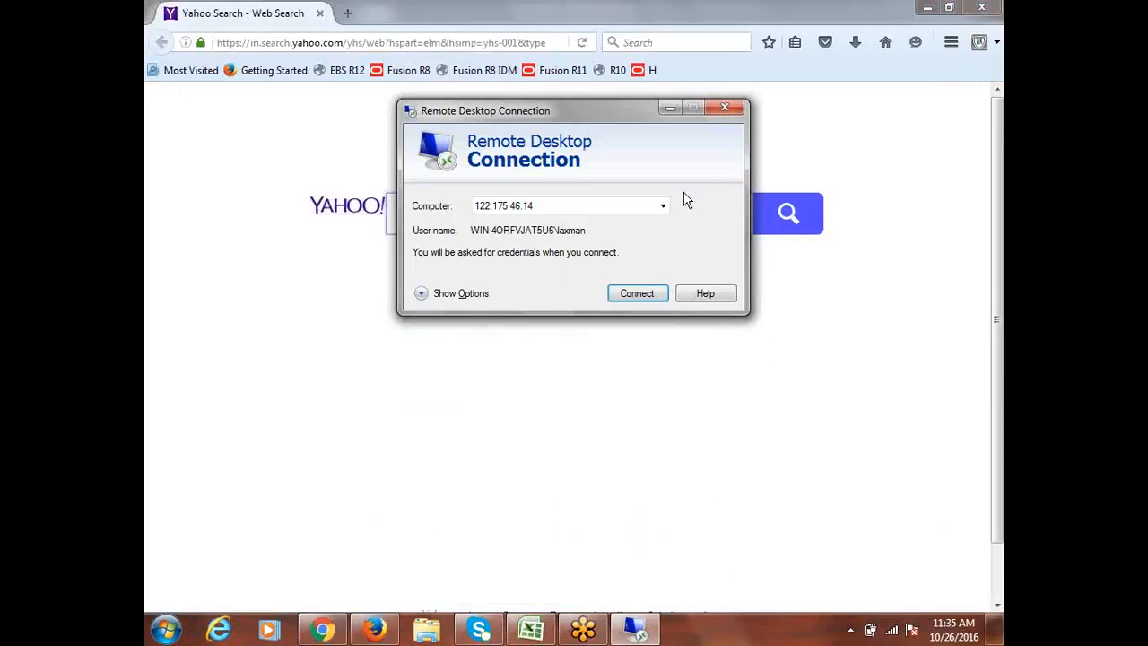
{"action": "left_click", "coordinate": [635, 296]}
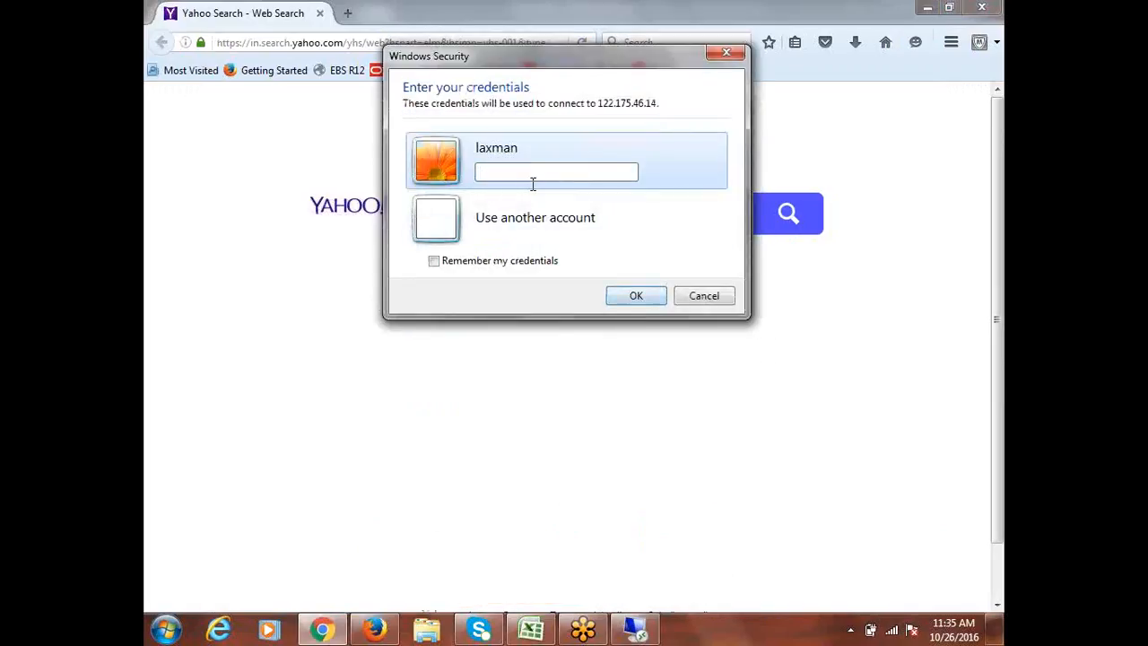
{"action": "type", "text": "••••••"}
{"action": "key", "text": "Return"}
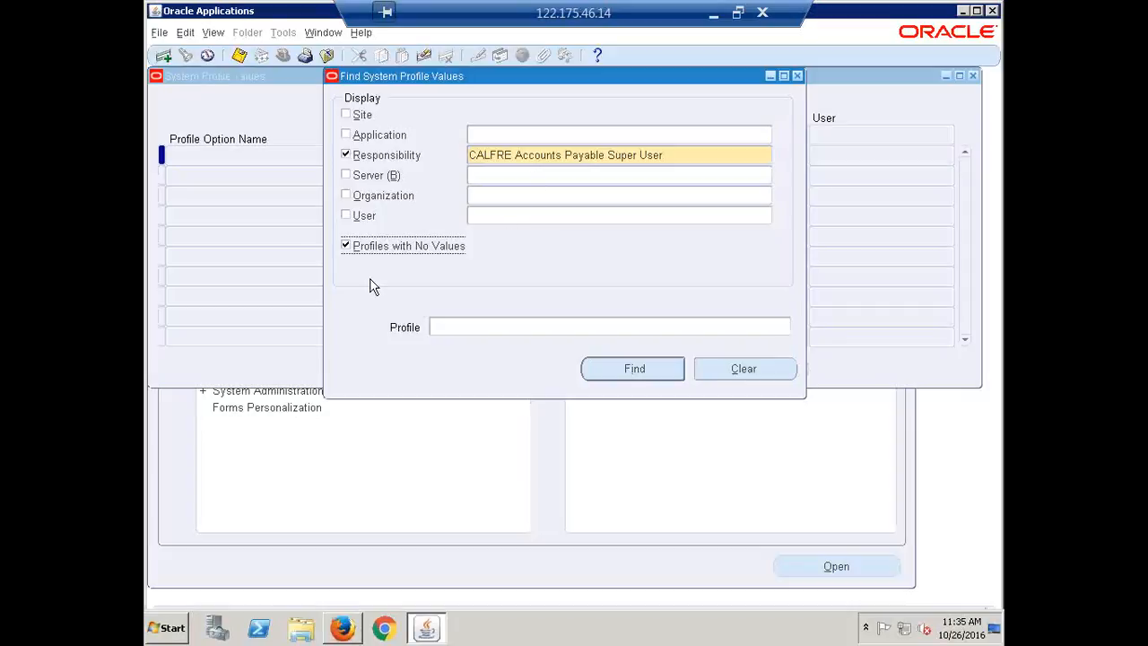
Step: Exclude profiles with no values, list the responsibility's assigned profile options, and close the System Profile Values form
{"action": "left_click", "coordinate": [349, 247]}
{"action": "left_click", "coordinate": [625, 370]}
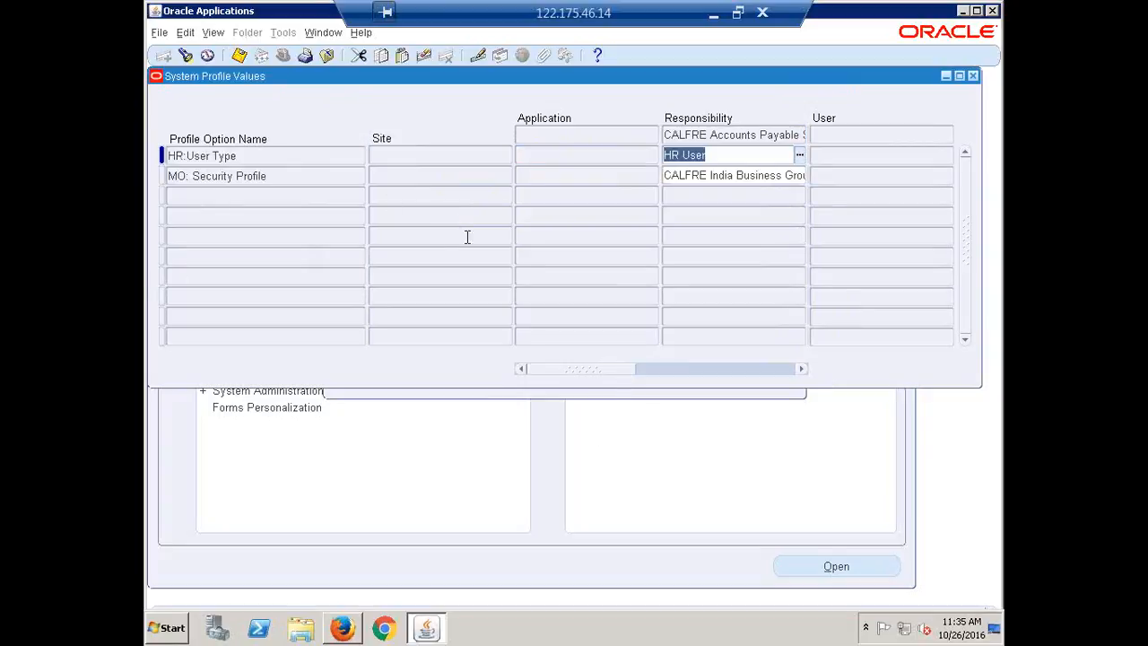
{"action": "left_click", "coordinate": [973, 76]}
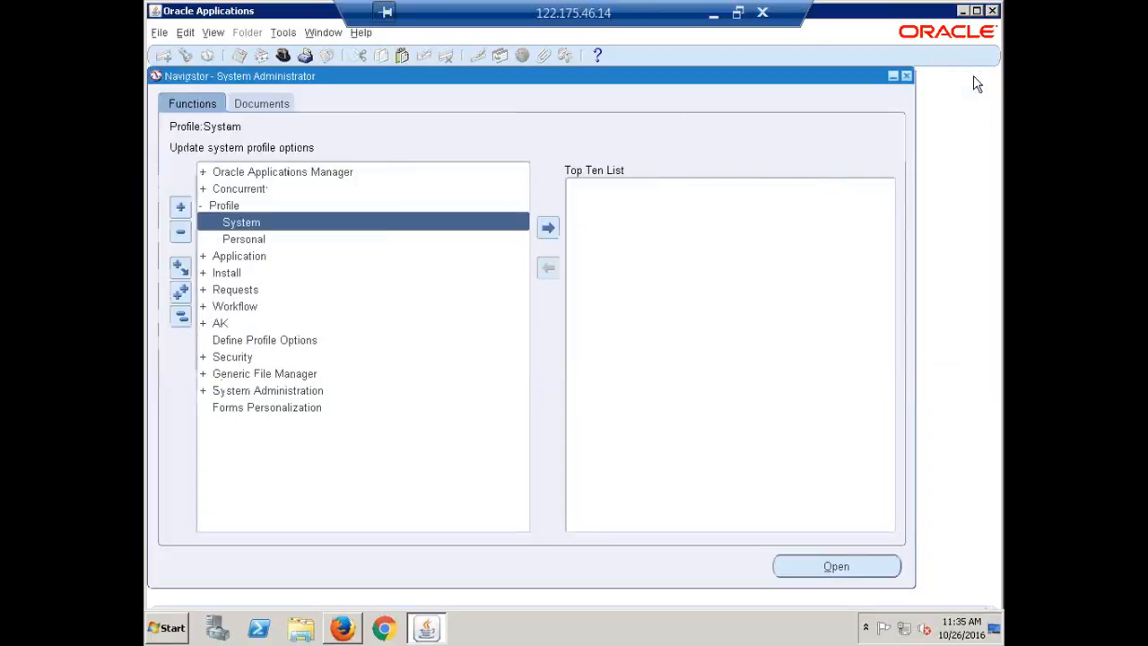
Step: Open a new system profile search and select the CALFRE Accounts Payable Super User responsibility
{"action": "left_click", "coordinate": [180, 316]}
{"action": "double_click", "coordinate": [232, 208]}
{"action": "double_click", "coordinate": [274, 222]}
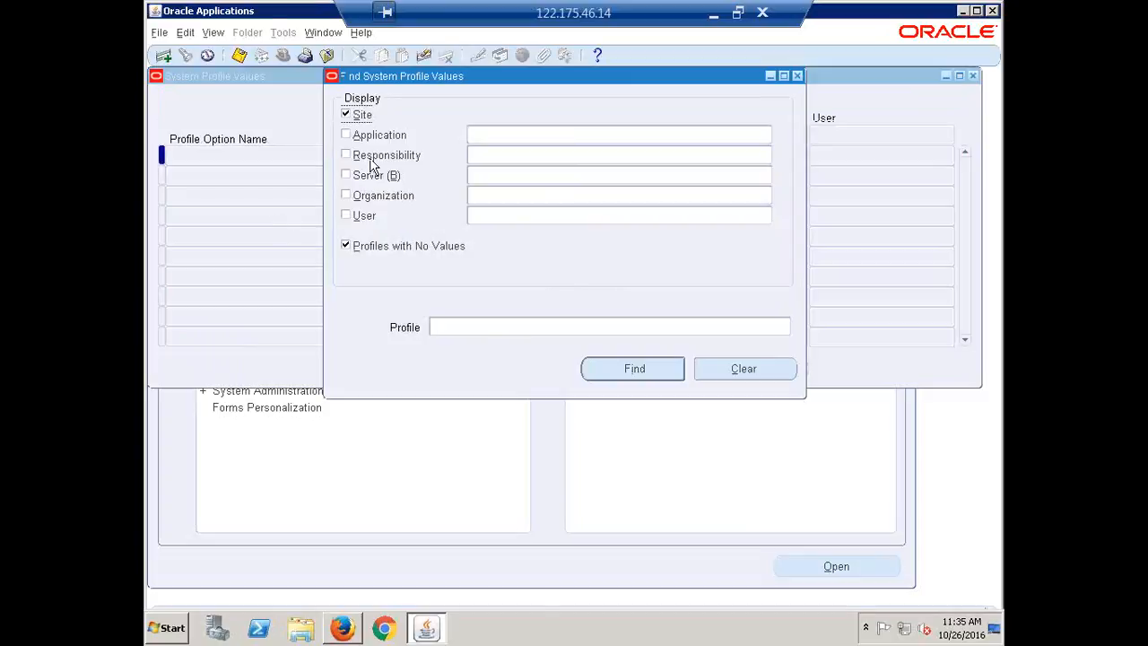
{"action": "left_click", "coordinate": [484, 157]}
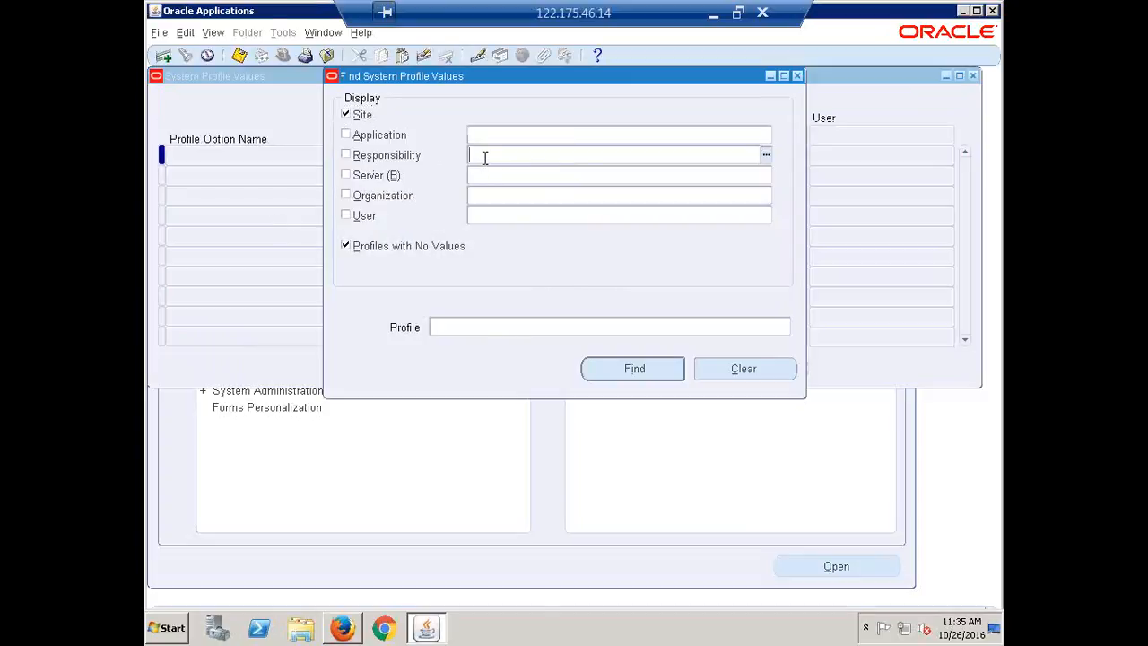
{"action": "type", "text": "calfare"}
{"action": "double_click", "coordinate": [483, 158]}
{"action": "type", "text": "calfre"}
{"action": "key", "text": "Tab"}
{"action": "key", "text": "Return"}
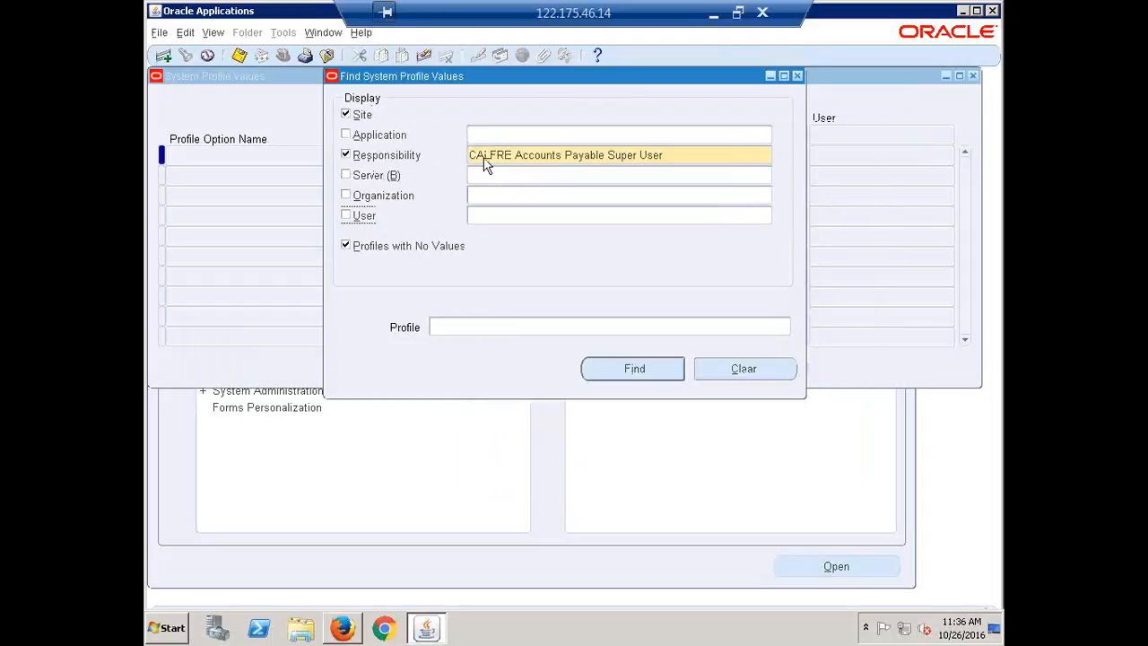
Step: Find the "HR: Security Profile" option for the selected responsibility
{"action": "left_click", "coordinate": [461, 328]}
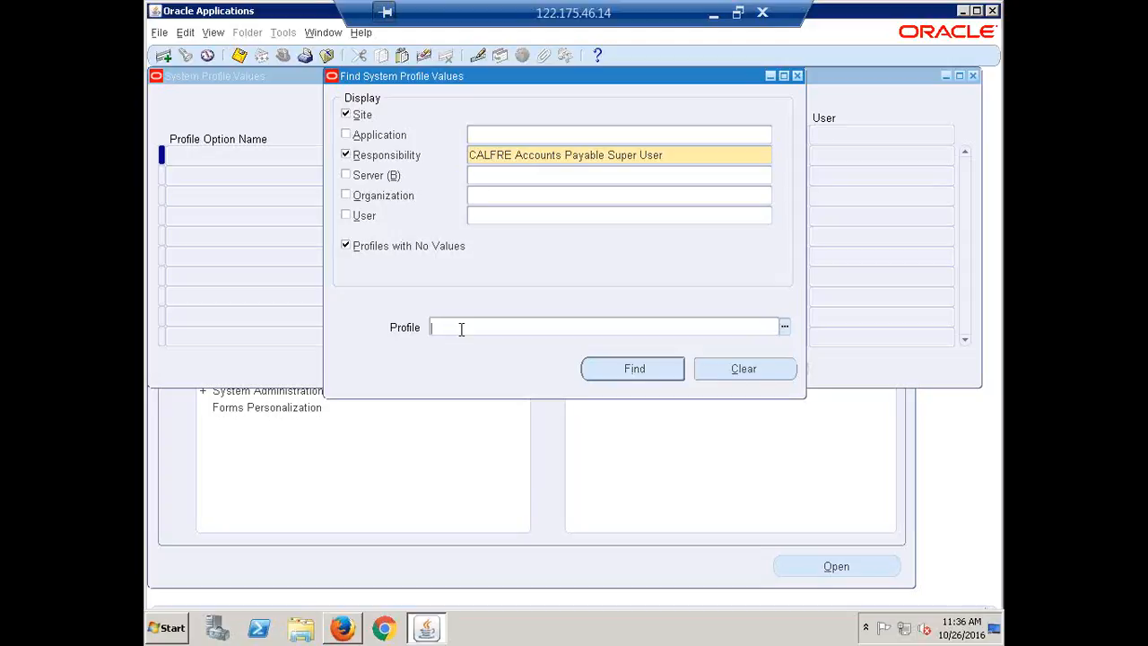
{"action": "type", "text": "HR:"}
{"action": "type", "text": "Security Profile"}
{"action": "left_click", "coordinate": [634, 371]}
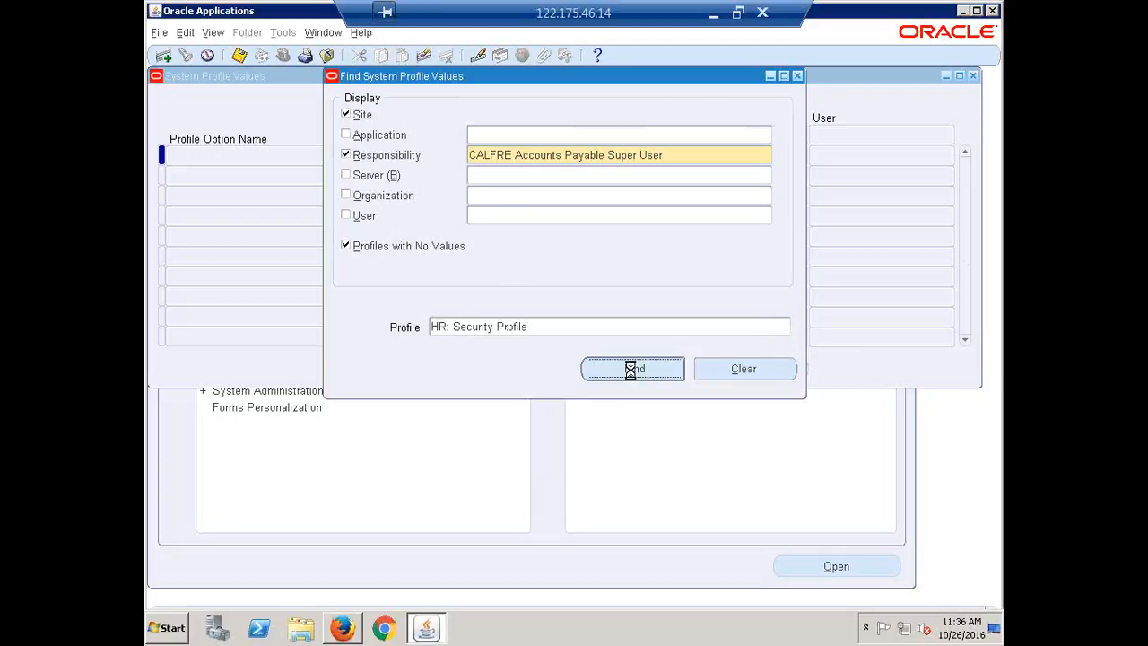
Step: Set the responsibility-level value of HR: Security Profile to CALFRE India Business Group and close the System Profile Values form
{"action": "left_click", "coordinate": [708, 158]}
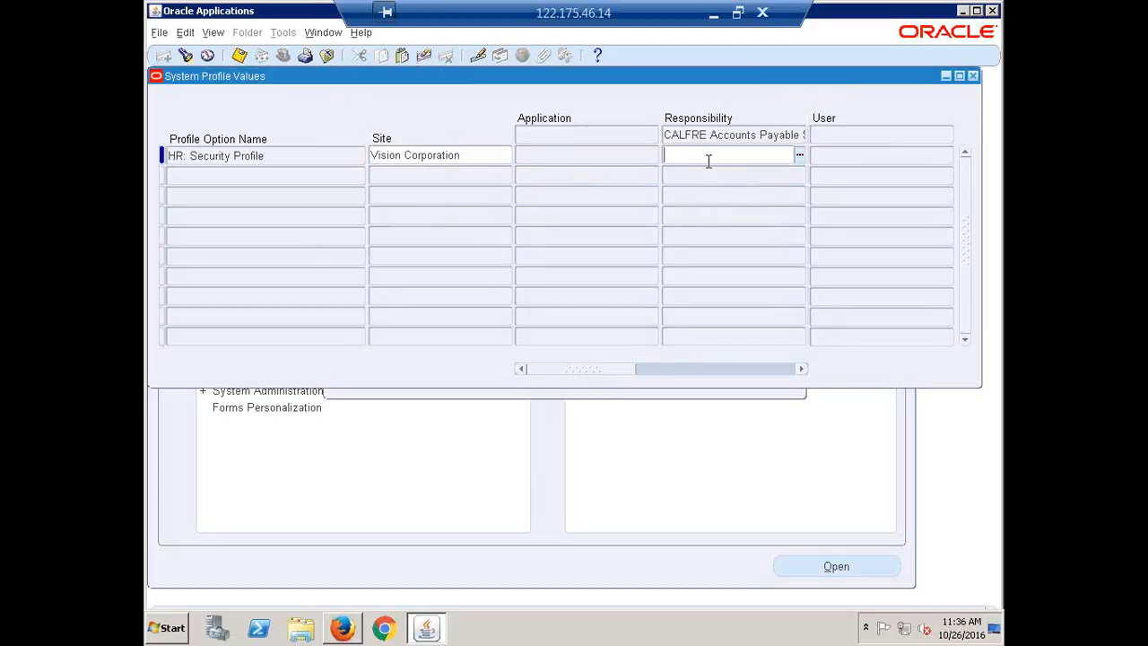
{"action": "type", "text": "CALF"}
{"action": "key", "text": "Tab"}
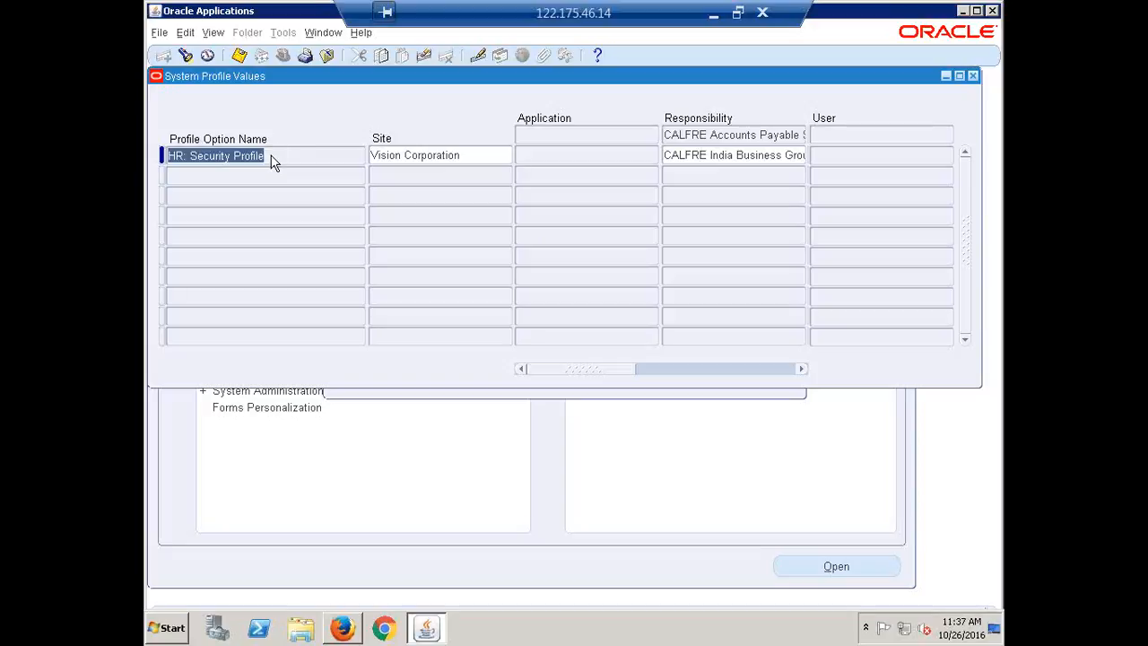
{"action": "left_click", "coordinate": [972, 77]}
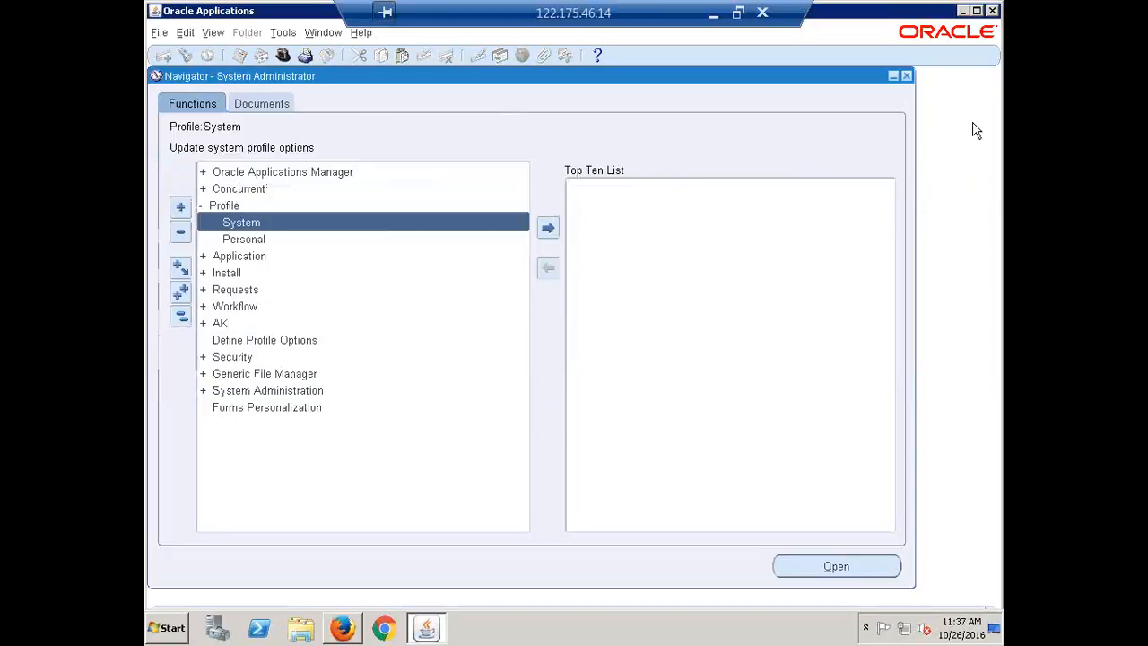
Step: List only the profile options with responsibility-level values for CALFRE Accounts Payable Super User, excluding the site level and profiles with no values
{"action": "double_click", "coordinate": [242, 224]}
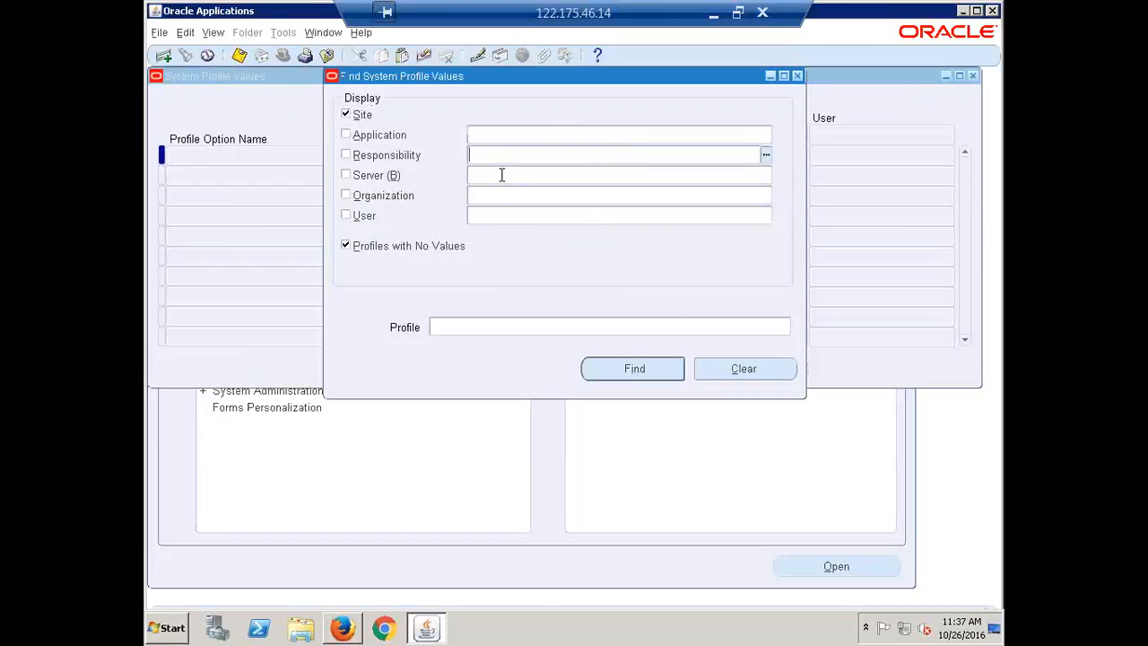
{"action": "type", "text": "calfre"}
{"action": "key", "text": "Tab"}
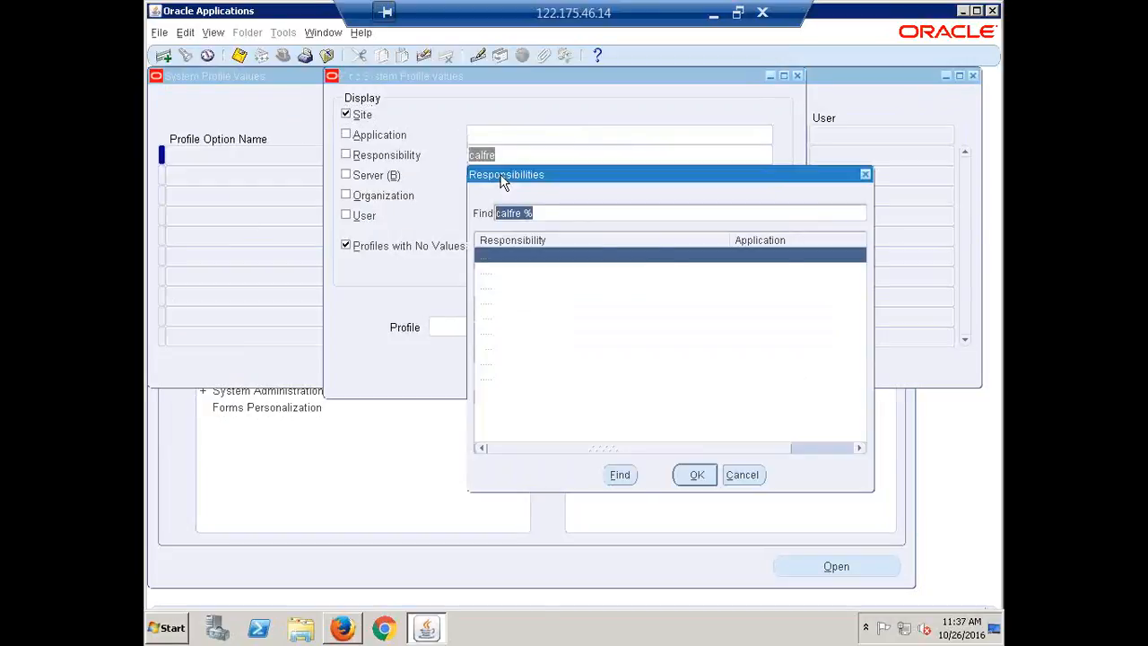
{"action": "key", "text": "Return"}
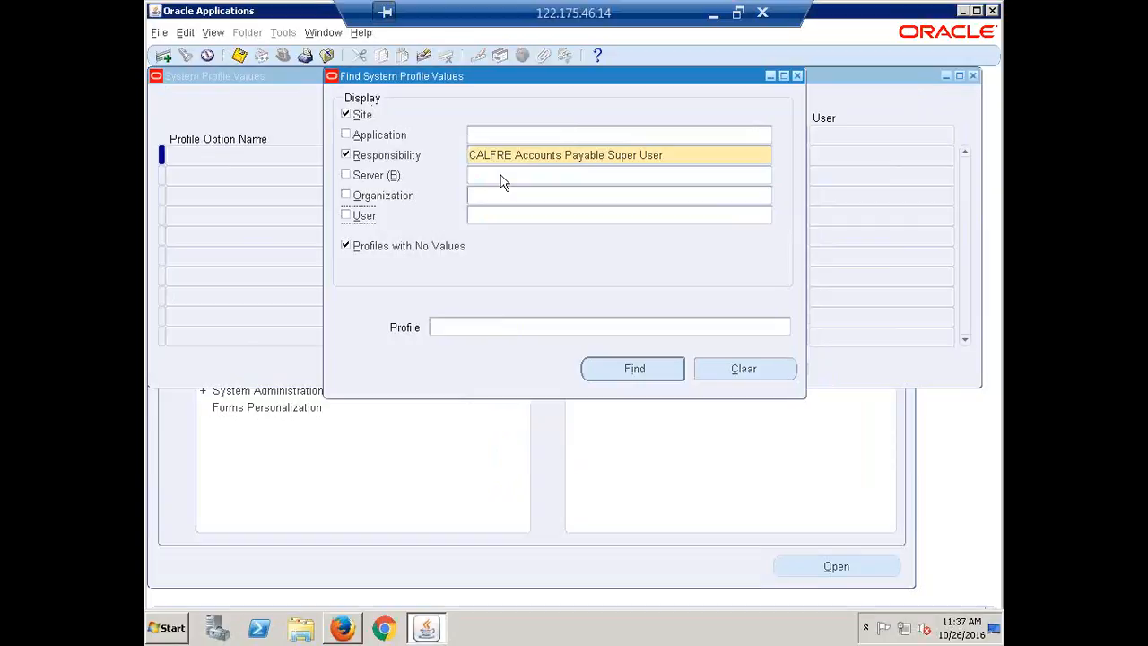
{"action": "left_click", "coordinate": [351, 117]}
{"action": "left_click", "coordinate": [385, 245]}
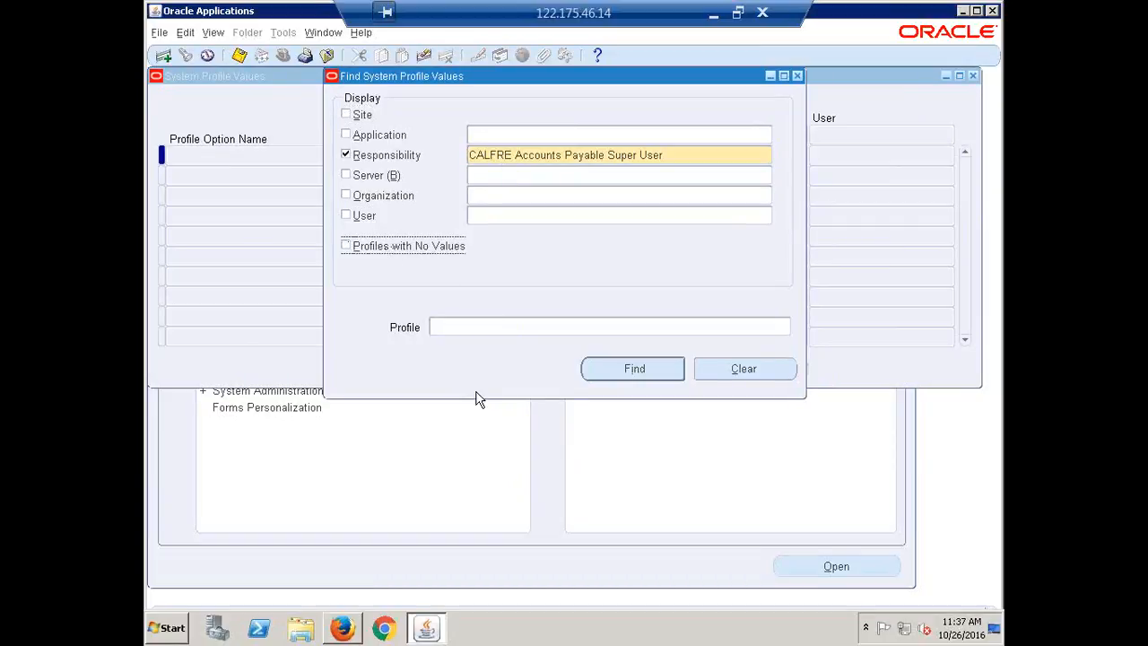
{"action": "left_click", "coordinate": [627, 371]}
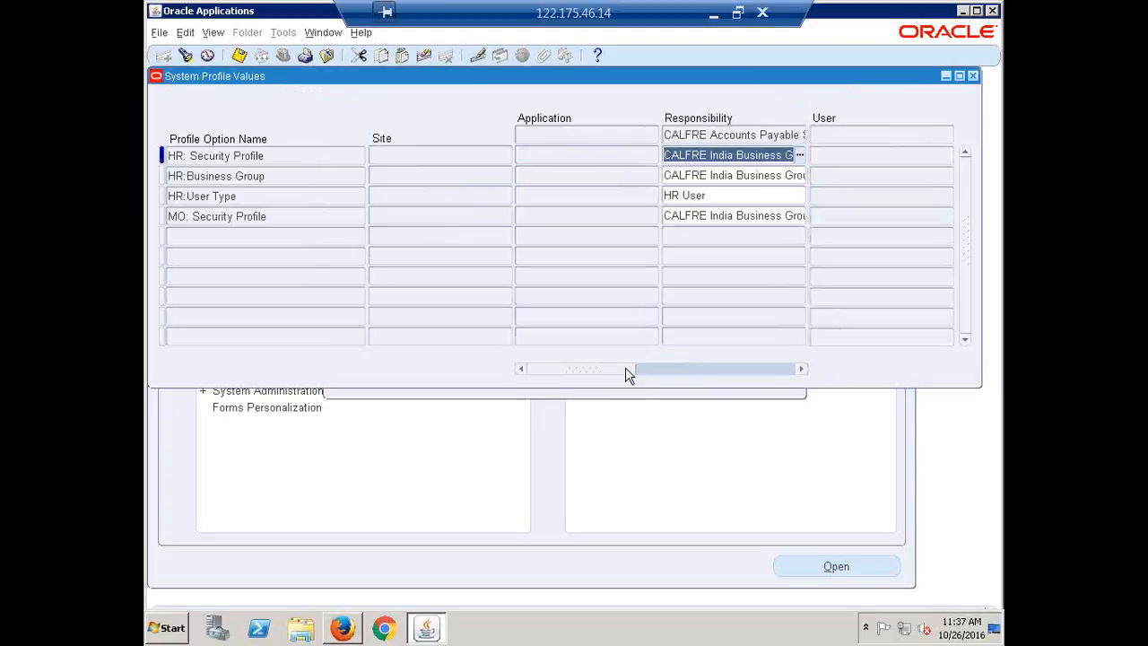
Step: Review the HR:Business Group and HR: Security Profile rows in the listed profile values
{"action": "left_click", "coordinate": [252, 175]}
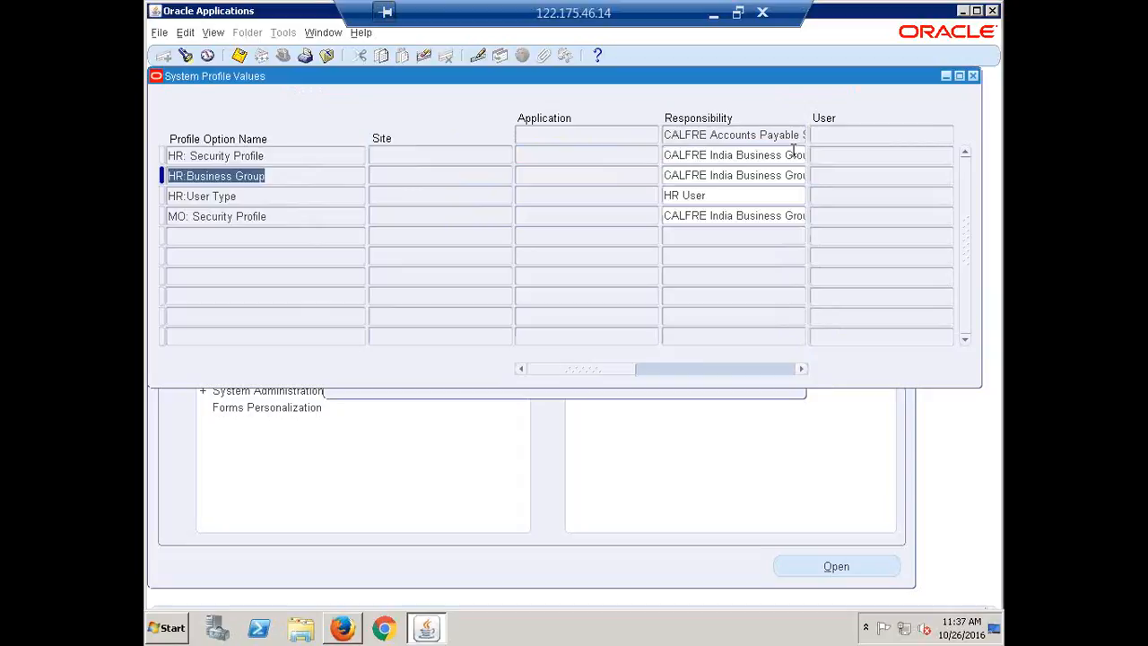
{"action": "left_click", "coordinate": [225, 155]}
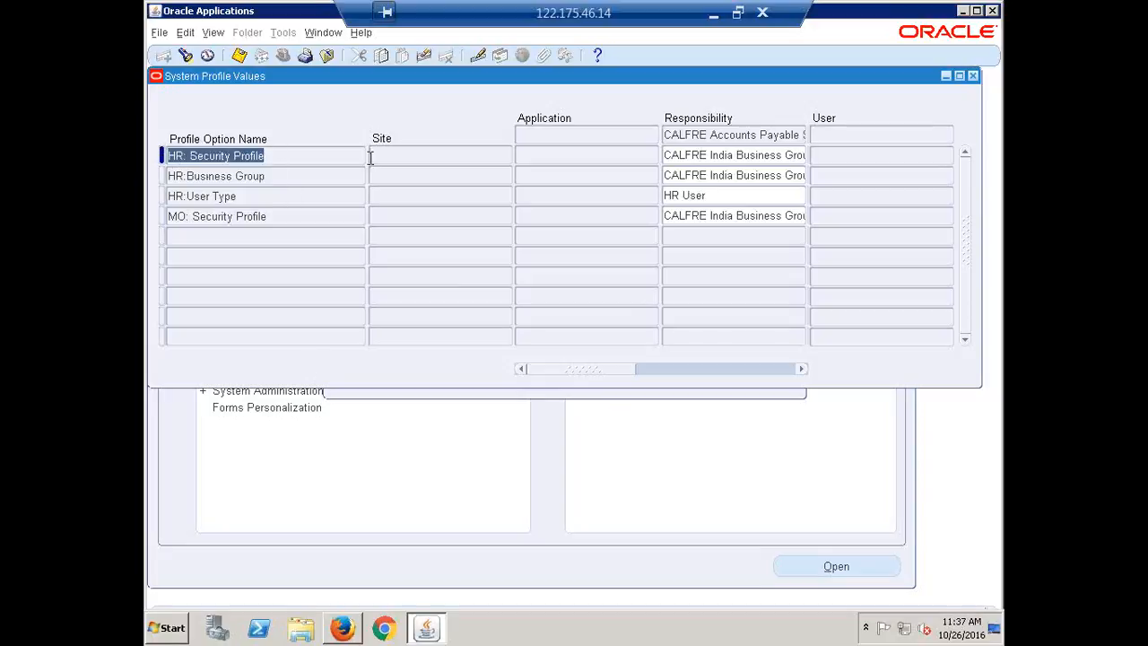
{"action": "left_click", "coordinate": [277, 174]}
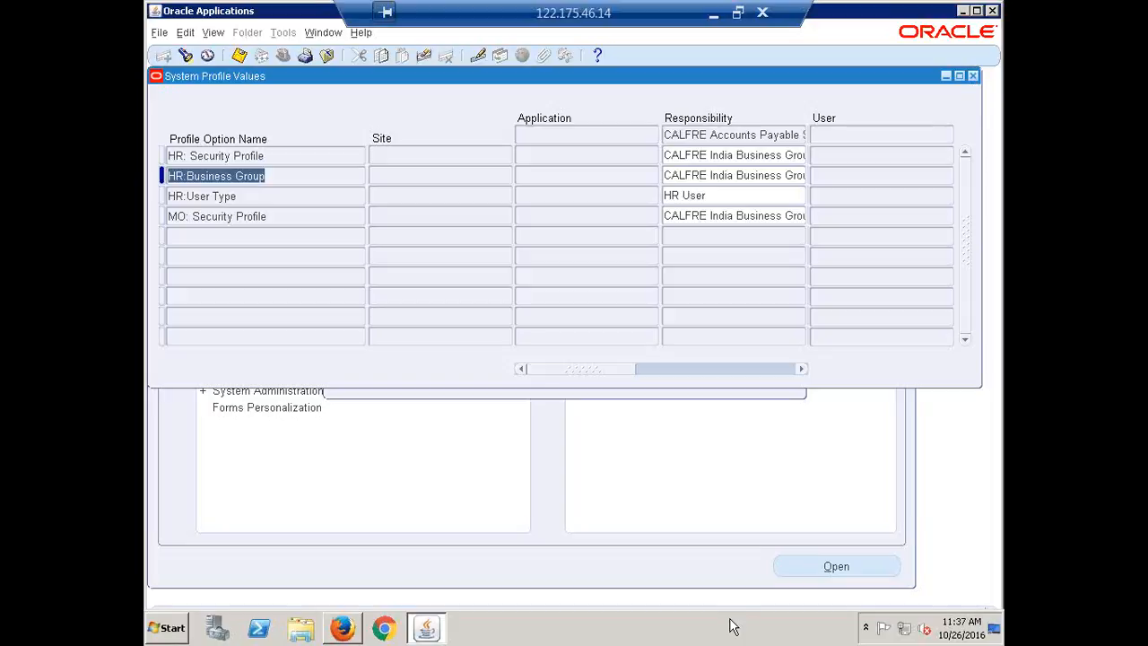
Step: Start a new profile search for CALFRE Accounts Receivables Super User, including the site level and profiles with no values
{"action": "key", "text": "F11"}
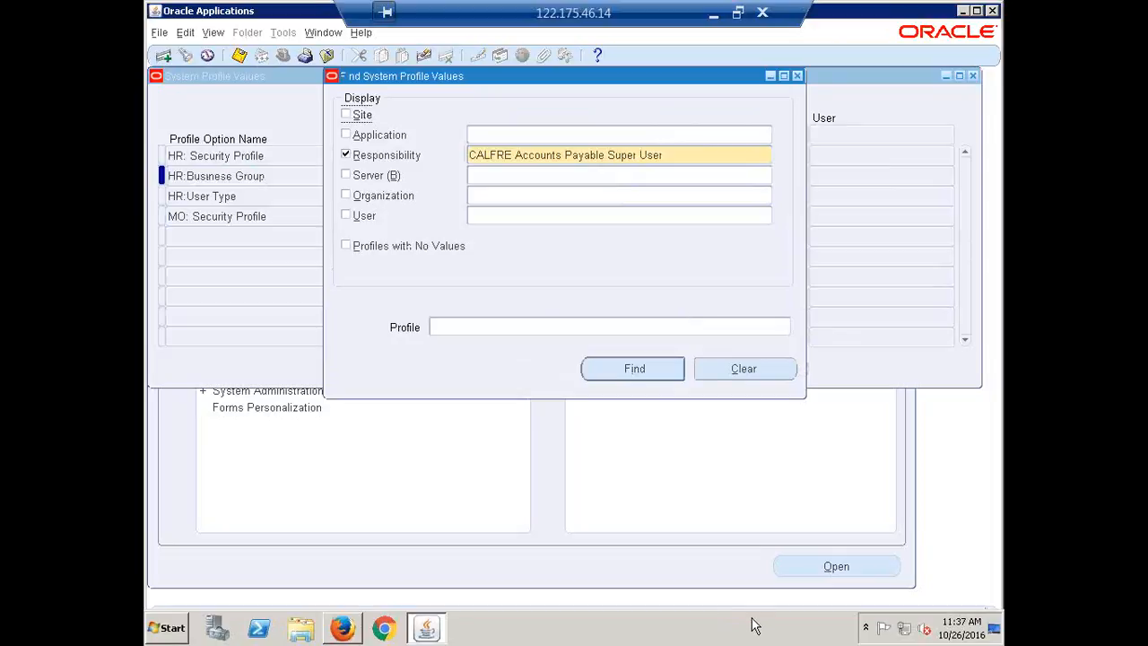
{"action": "left_click", "coordinate": [678, 158]}
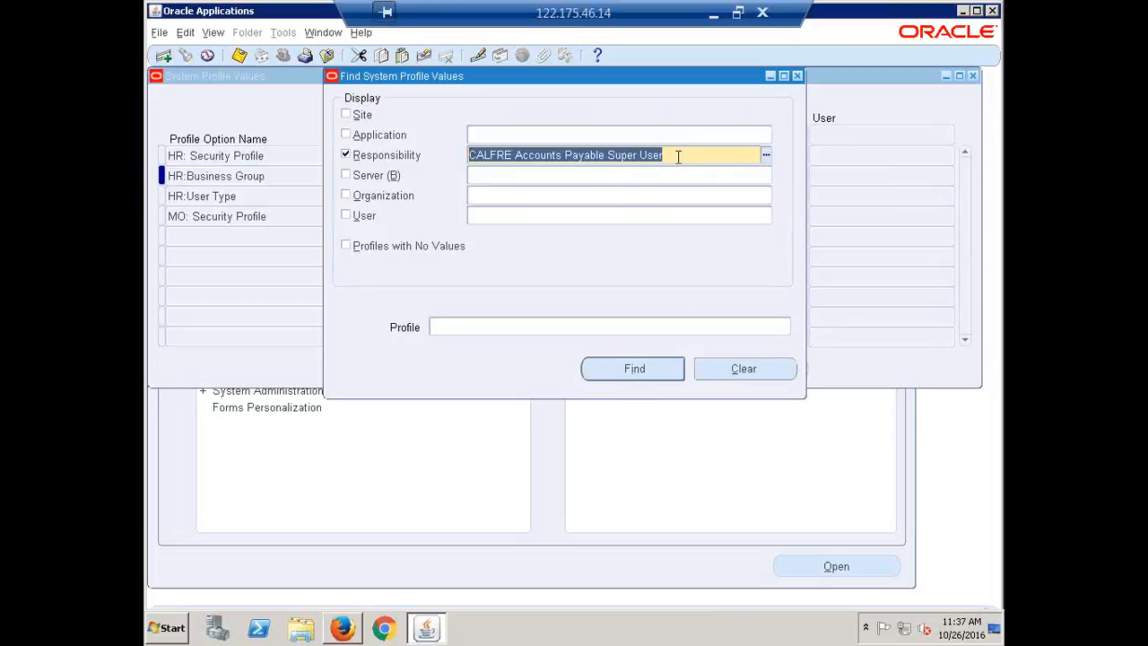
{"action": "left_click", "coordinate": [363, 117]}
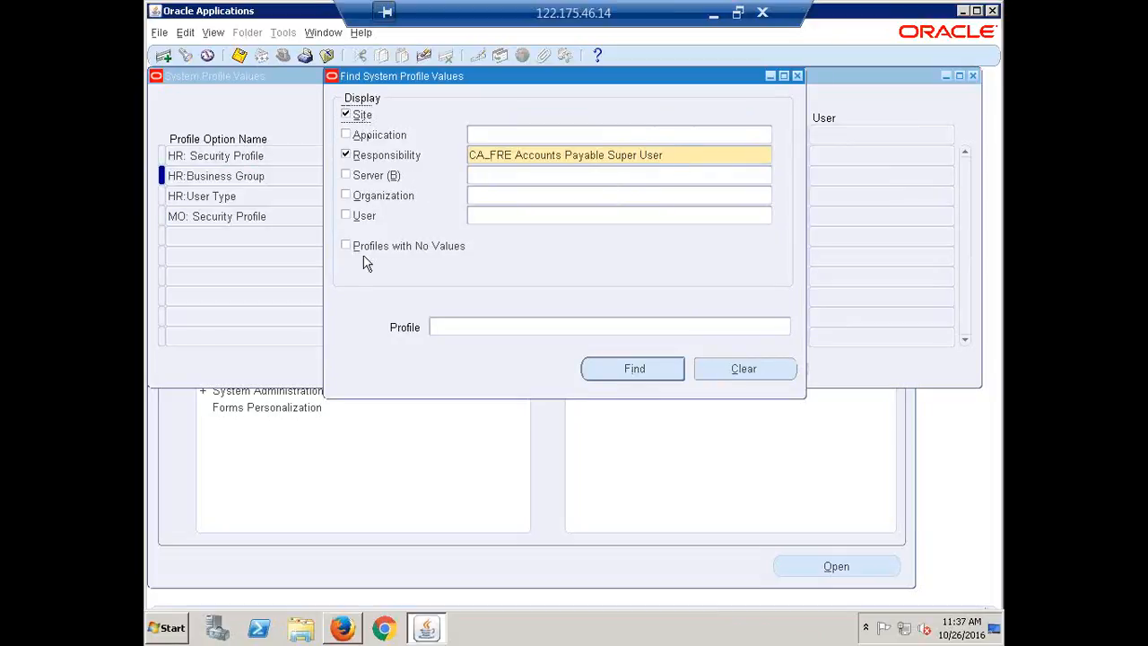
{"action": "left_click", "coordinate": [360, 253]}
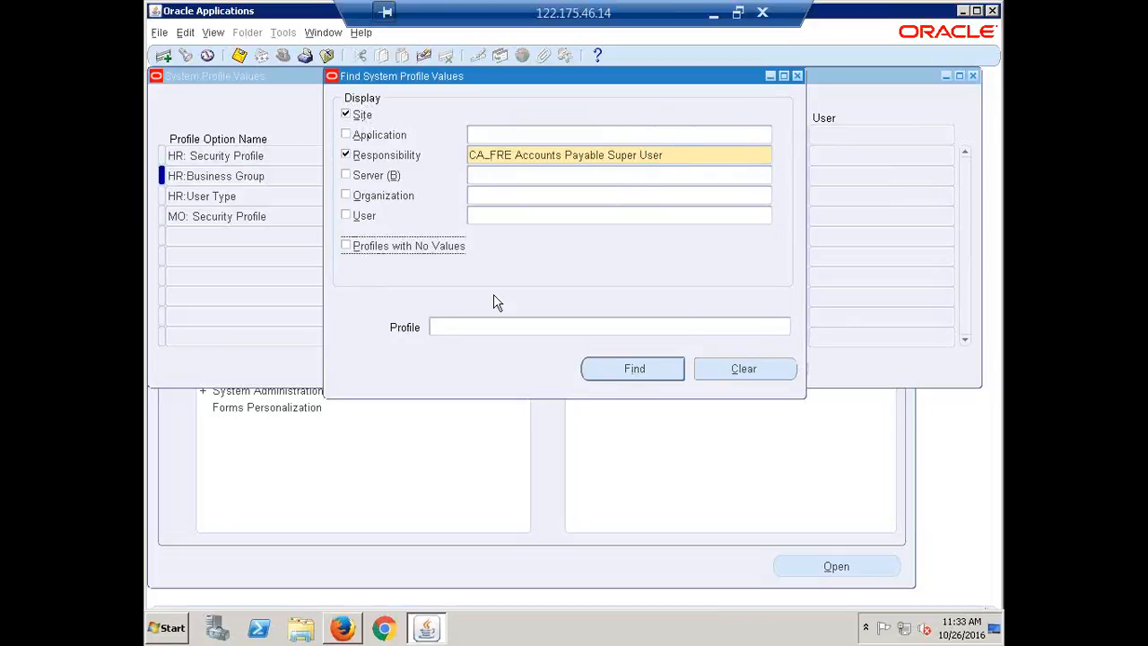
{"action": "left_click", "coordinate": [684, 153]}
{"action": "type", "text": "calfre"}
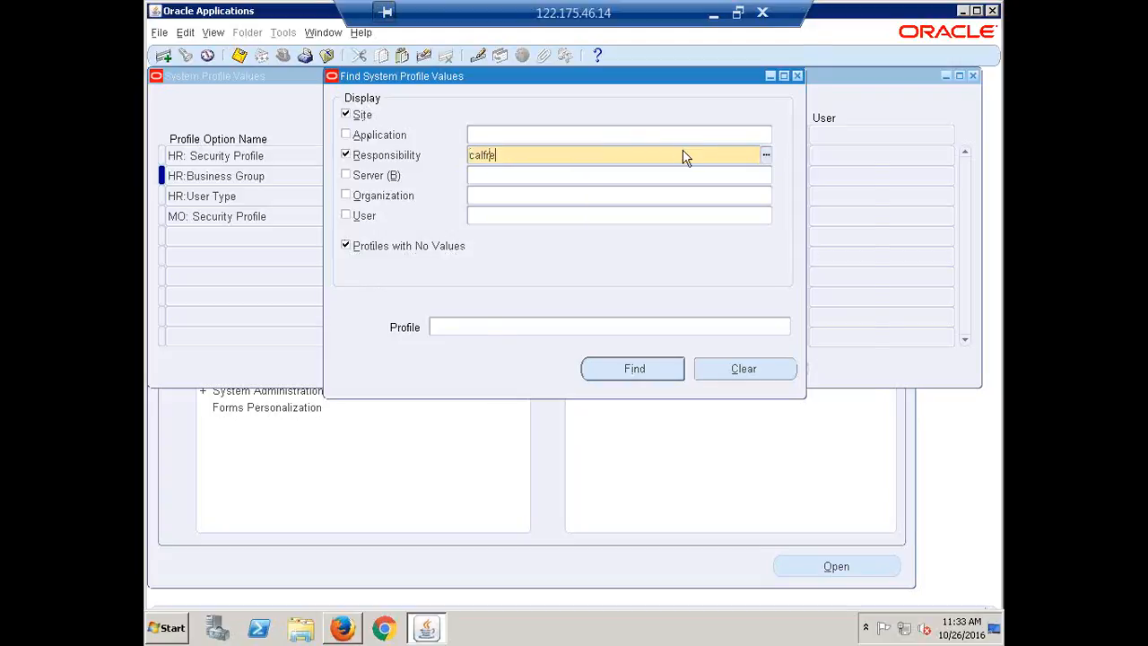
{"action": "key", "text": "Tab"}
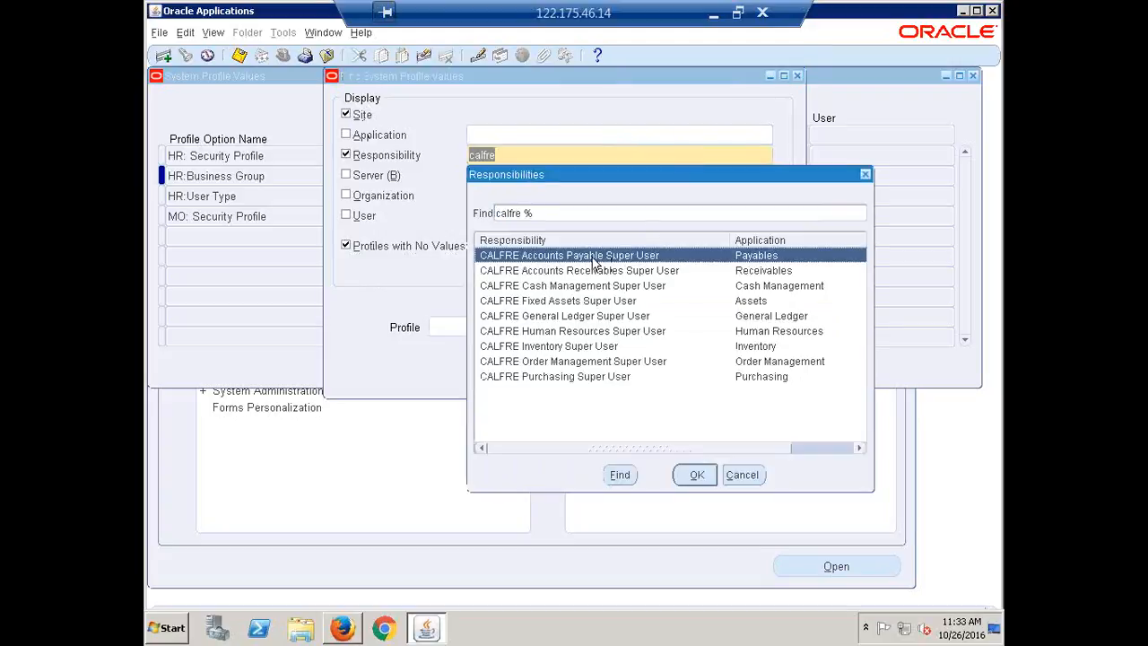
{"action": "left_click", "coordinate": [565, 271]}
{"action": "left_click", "coordinate": [698, 482]}
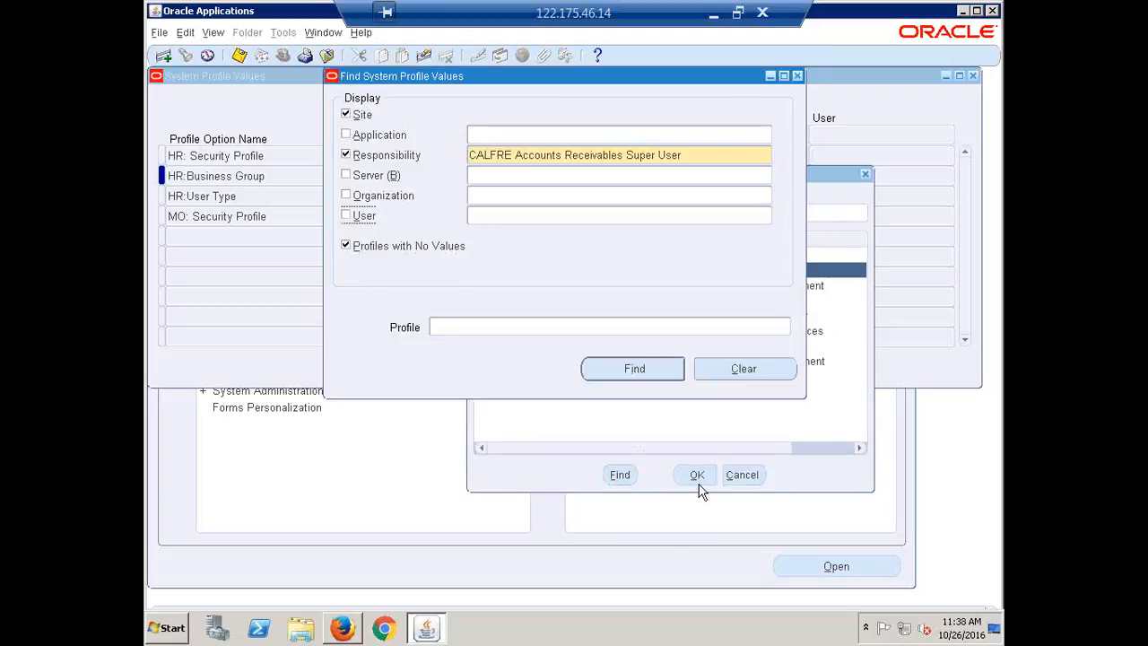
Step: Find the HR: Security Profile option for the CALFRE Accounts Receivables Super User responsibility
{"action": "left_click", "coordinate": [478, 321]}
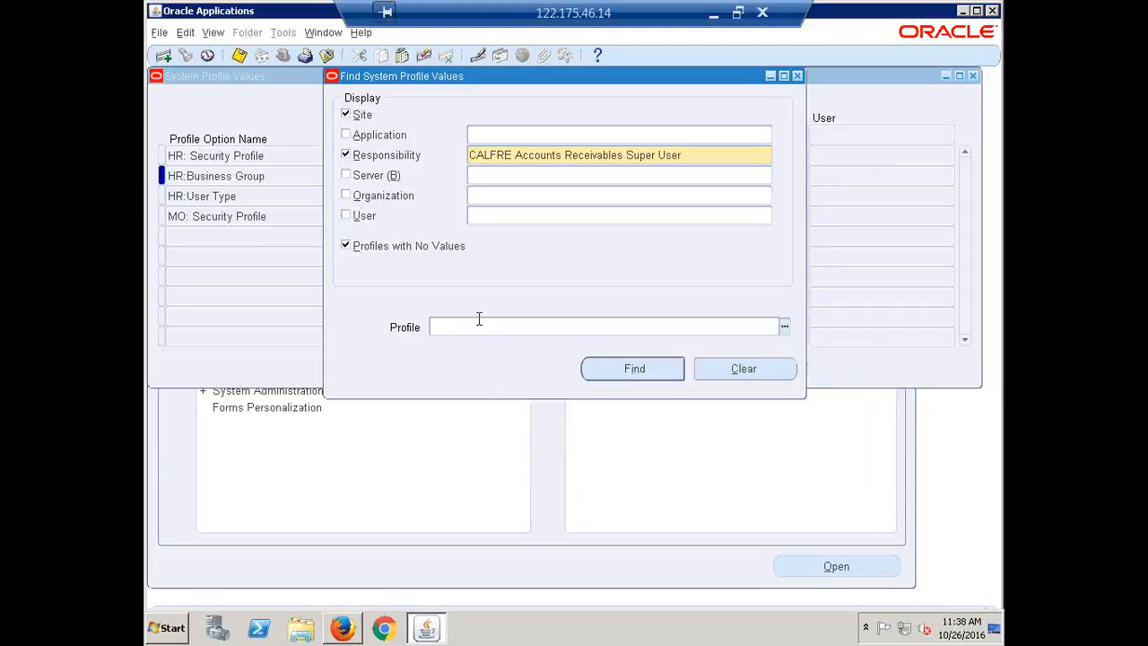
{"action": "type", "text": "HR: Security Profile"}
{"action": "left_click", "coordinate": [615, 370]}
Step: Set the Accounts Receivables responsibility's HR: Security Profile value to CALFRE India Business Group, save it, and close the form
{"action": "left_click", "coordinate": [712, 157]}
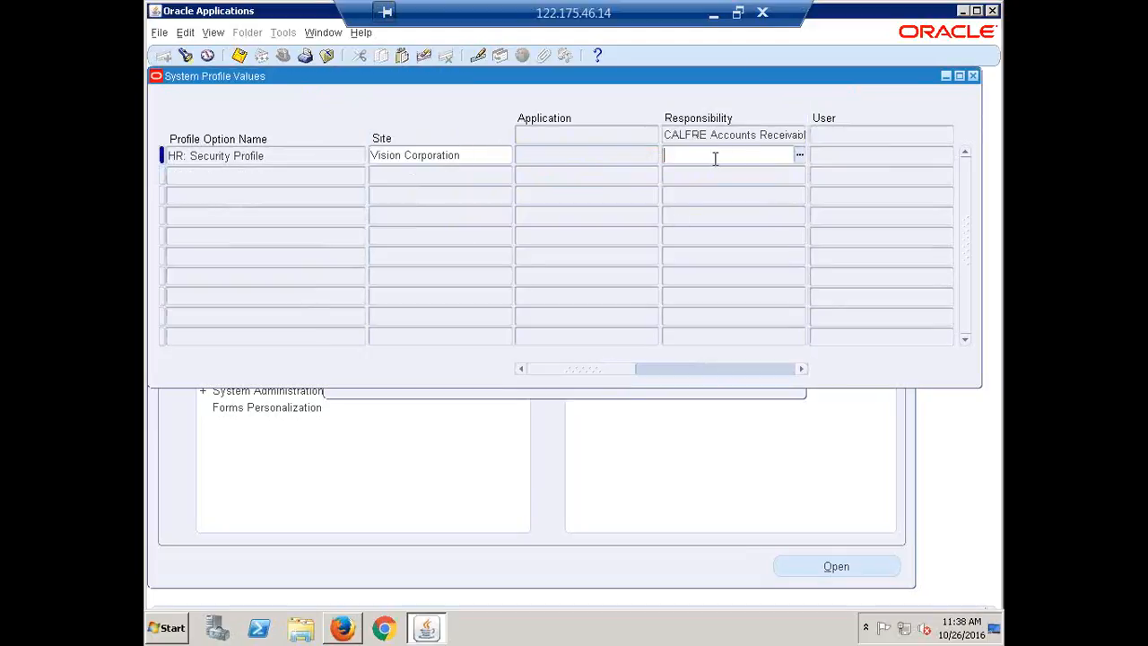
{"action": "type", "text": "calf"}
{"action": "key", "text": "Tab"}
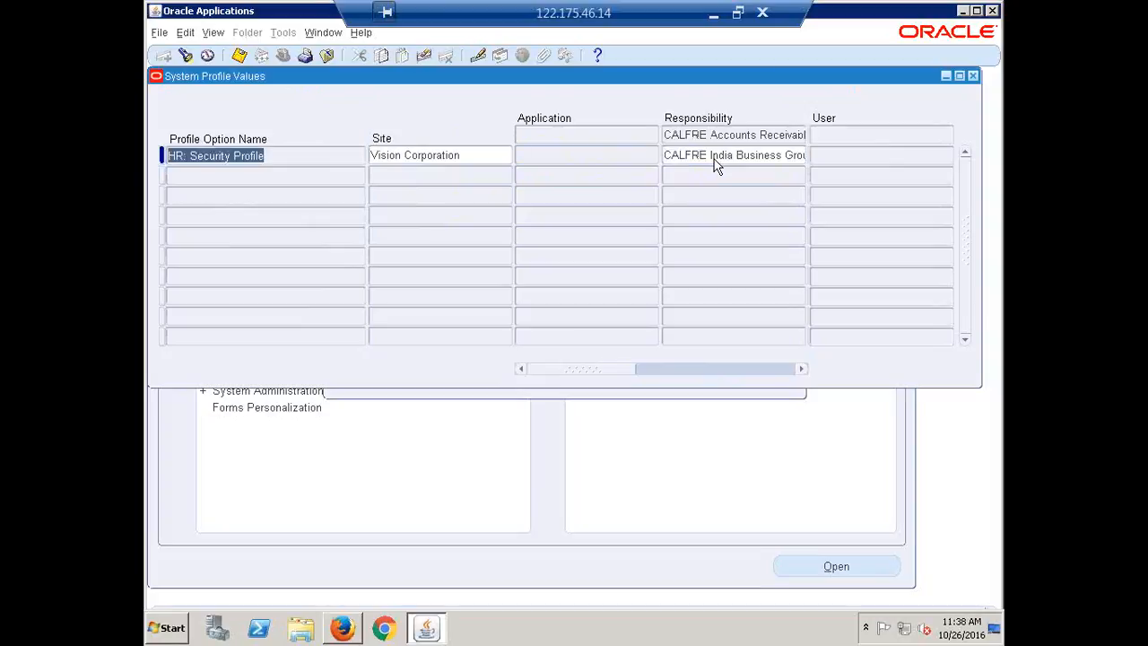
{"action": "key", "text": "ctrl+s"}
{"action": "key", "text": "F4"}
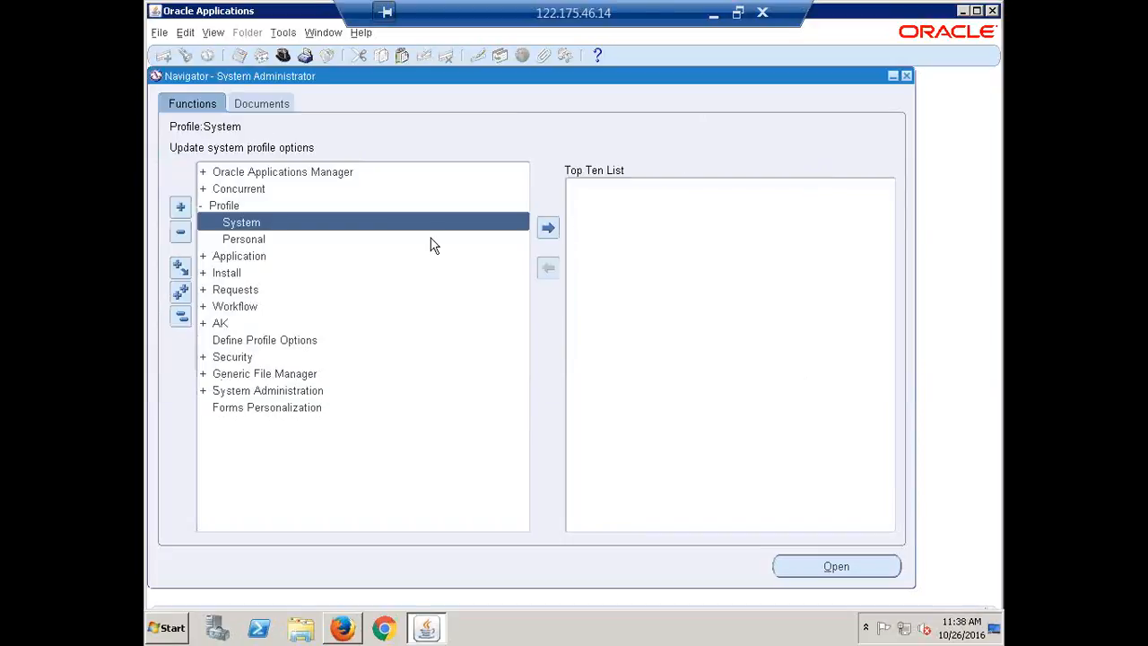
Step: Review only the profile options with responsibility-level values for CALFRE Accounts Receivables Super User, excluding the site level and profiles with no values
{"action": "double_click", "coordinate": [242, 226]}
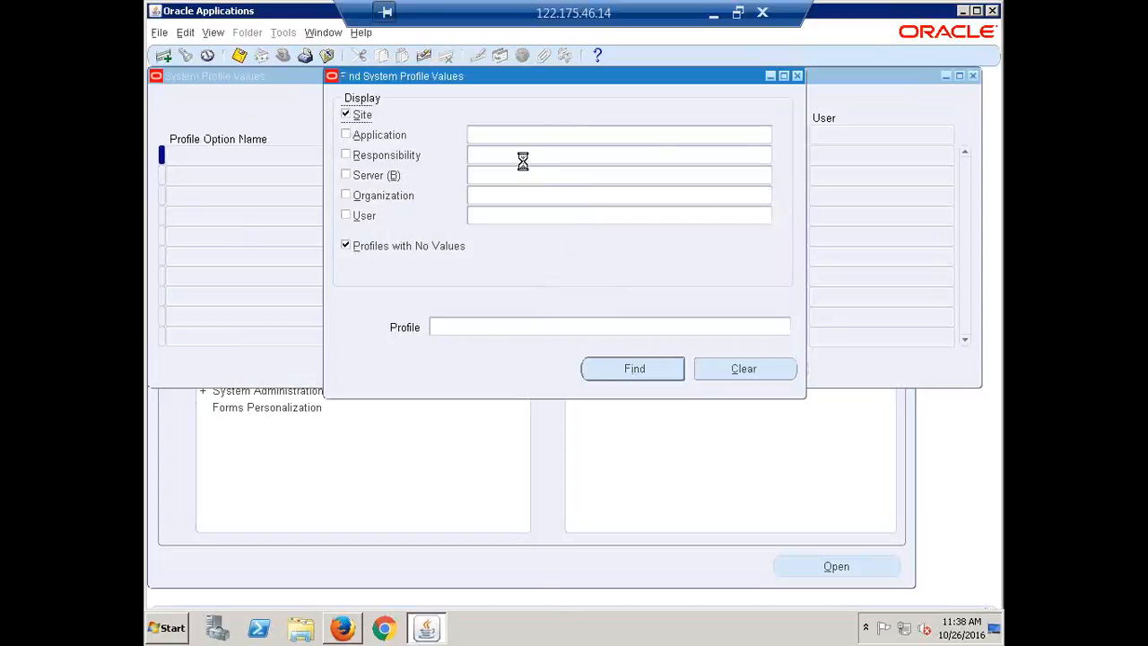
{"action": "left_click", "coordinate": [524, 158]}
{"action": "type", "text": "calfre,"}
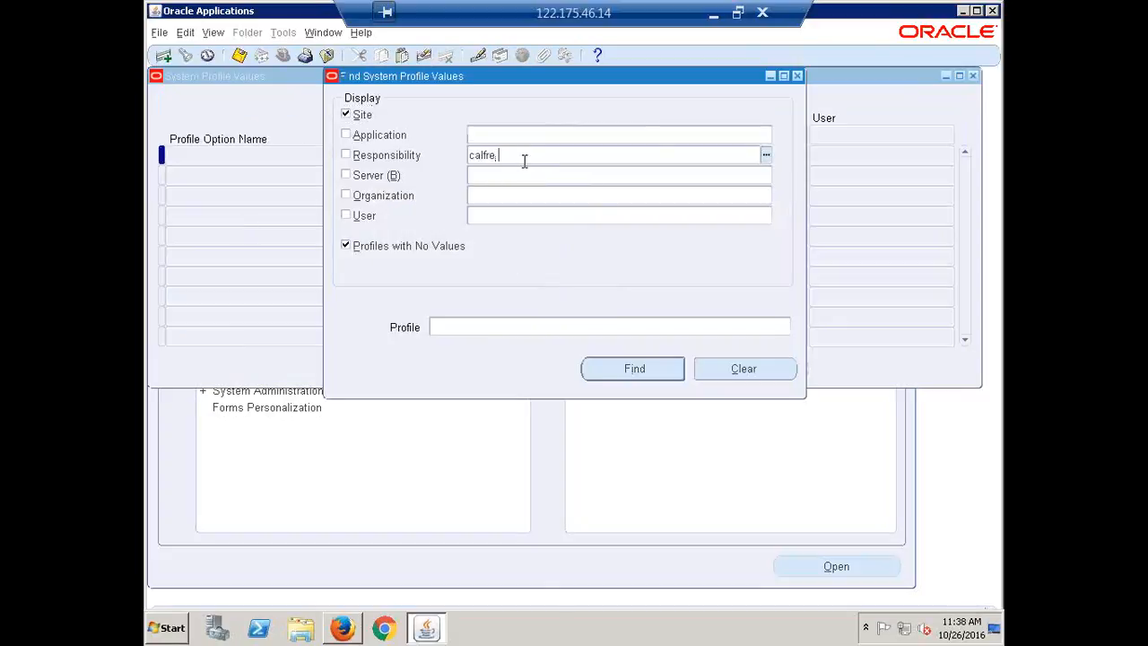
{"action": "key", "text": "Tab"}
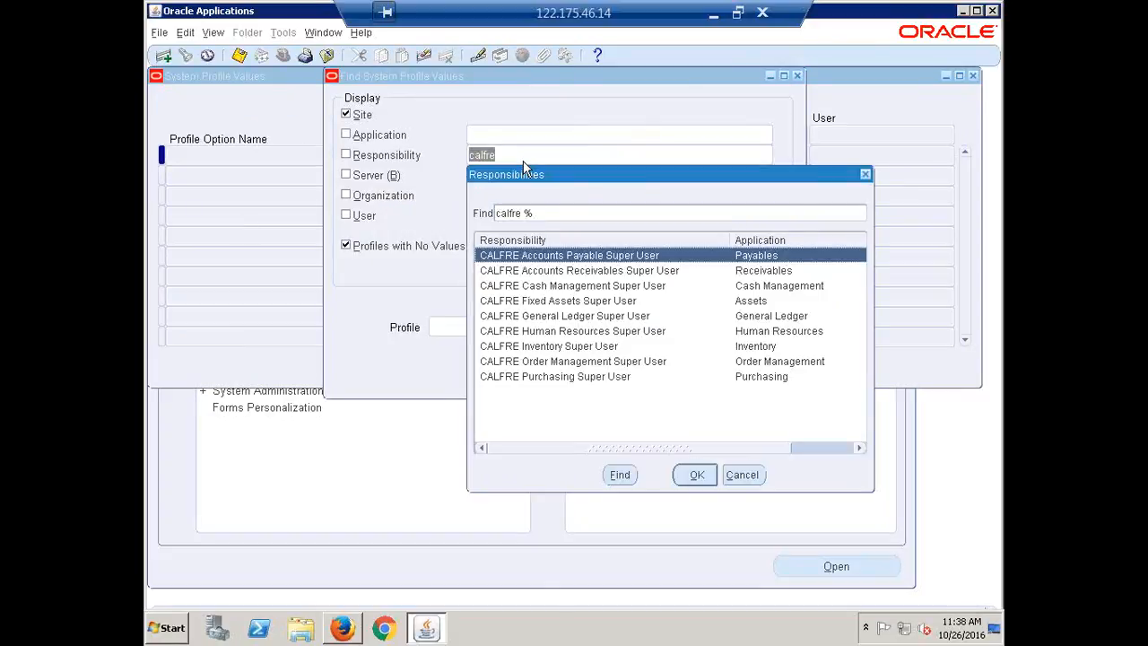
{"action": "key", "text": "Down"}
{"action": "key", "text": "Return"}
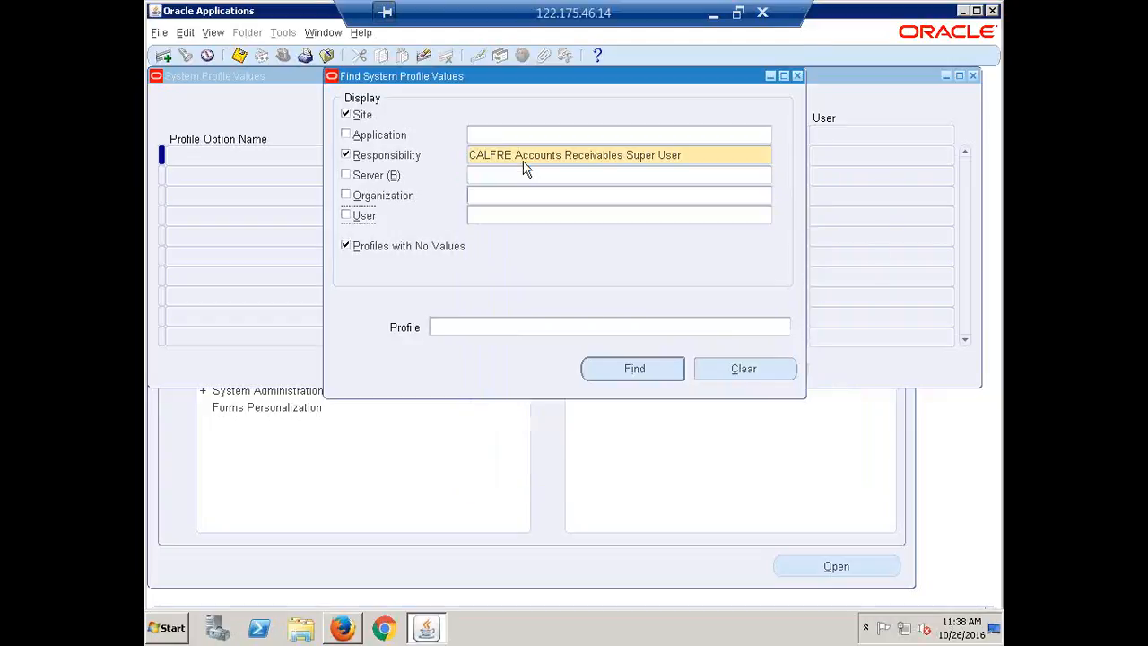
{"action": "left_click", "coordinate": [362, 116]}
{"action": "left_click", "coordinate": [393, 251]}
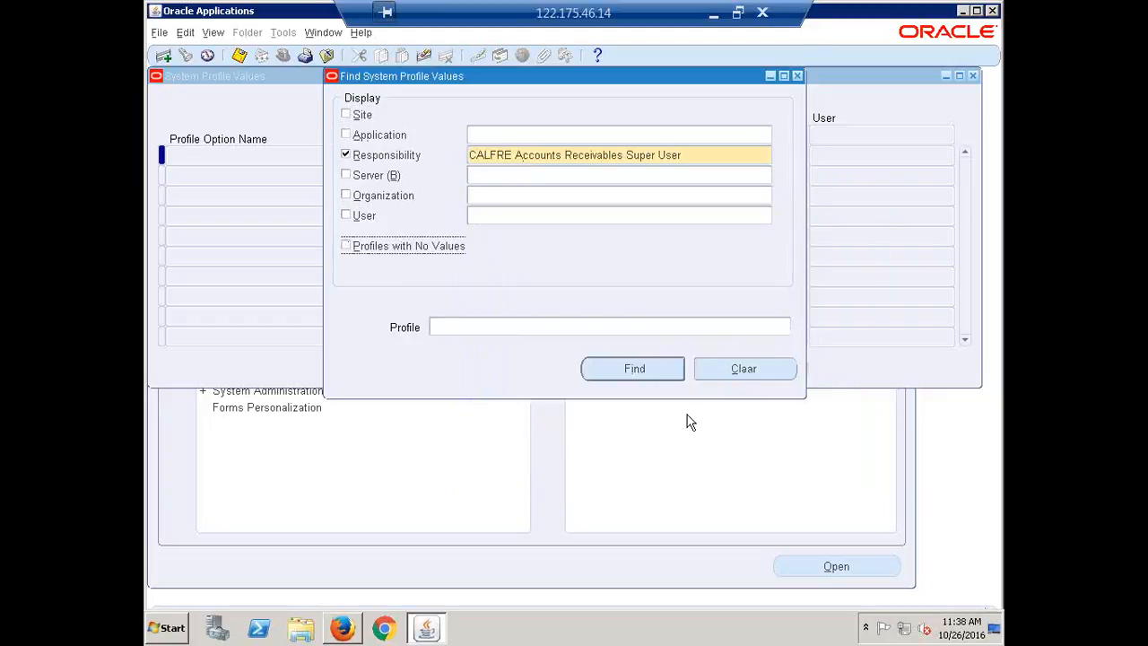
{"action": "left_click", "coordinate": [634, 369]}
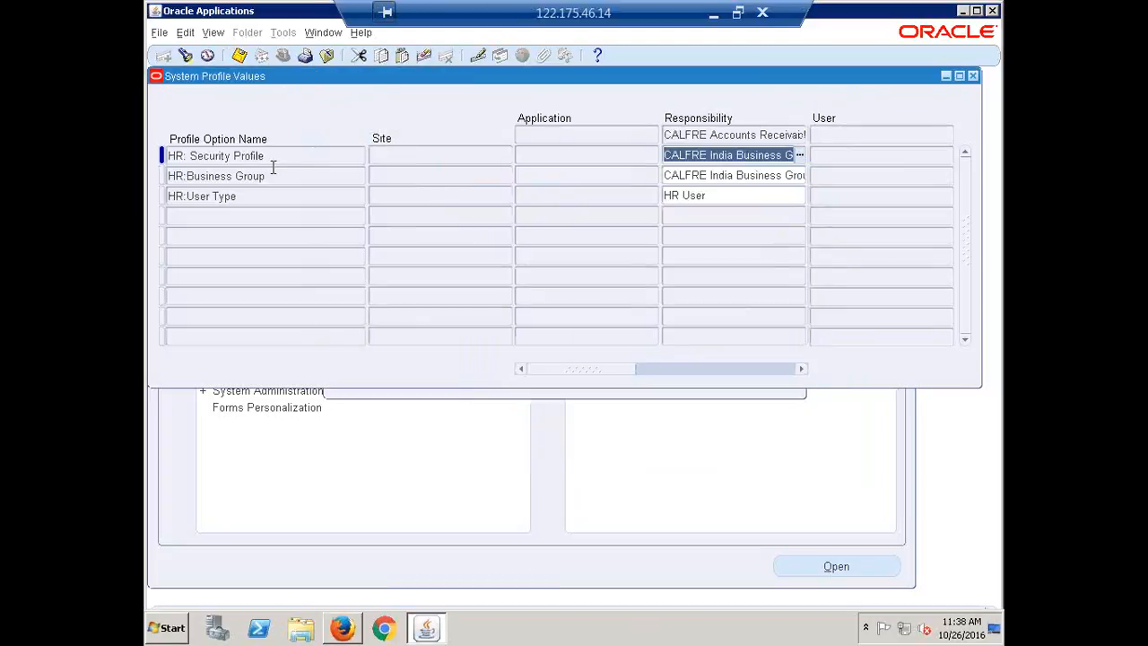
{"action": "left_click", "coordinate": [973, 77]}
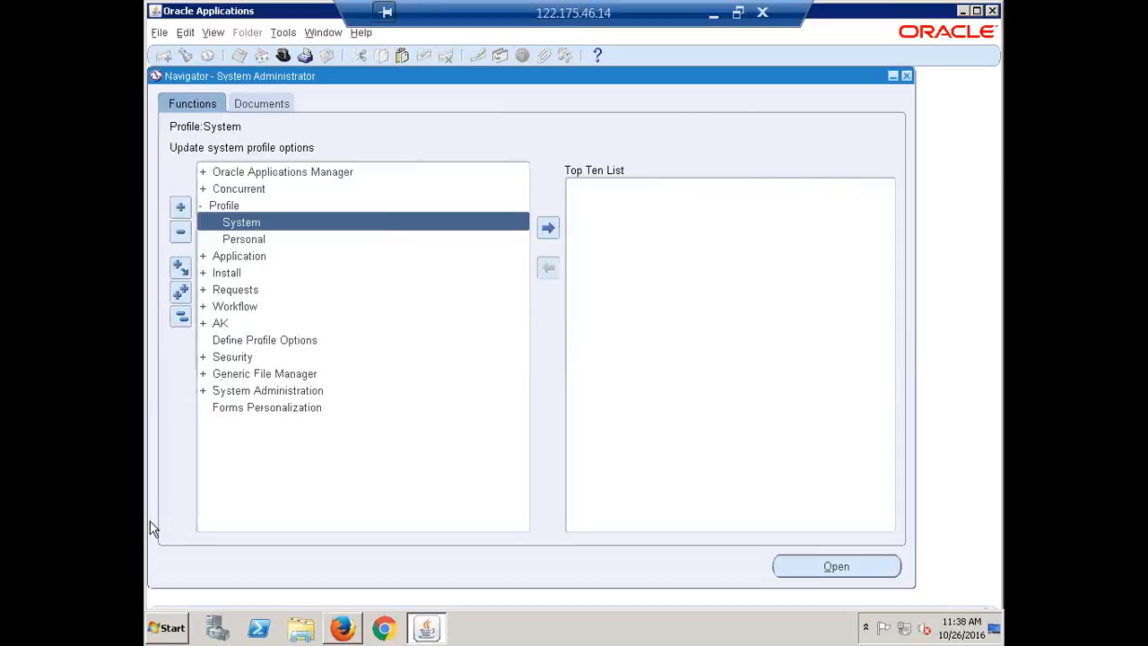
Step: Open a new system profile search and choose CALFRE Cash Management Super User as the responsibility
{"action": "double_click", "coordinate": [241, 224]}
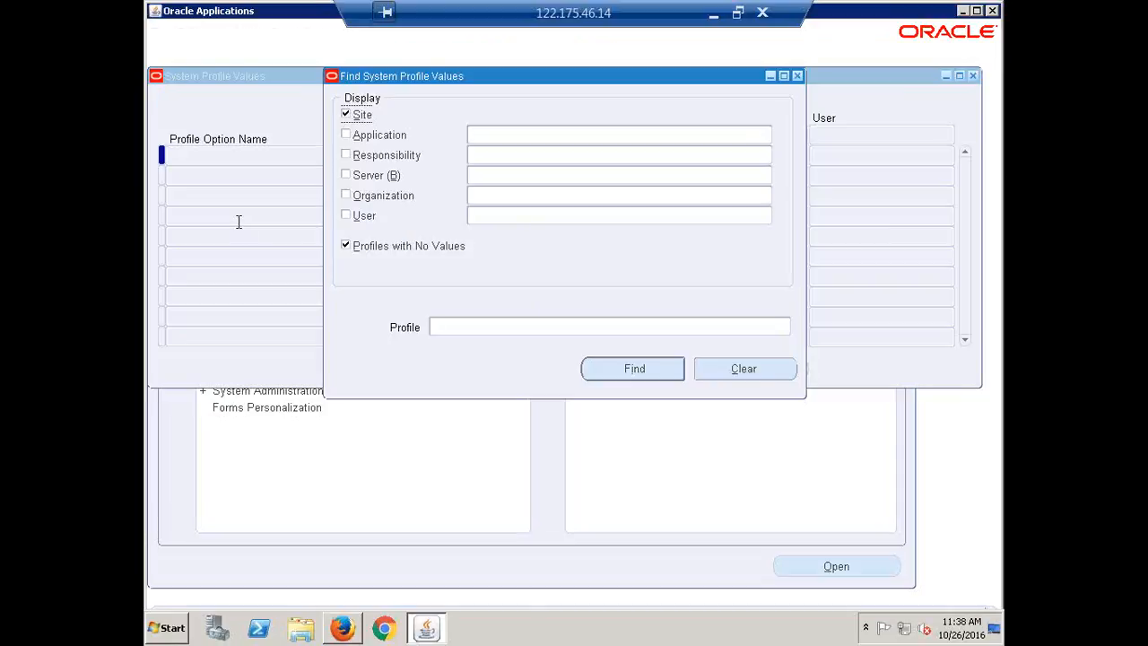
{"action": "left_click", "coordinate": [509, 154]}
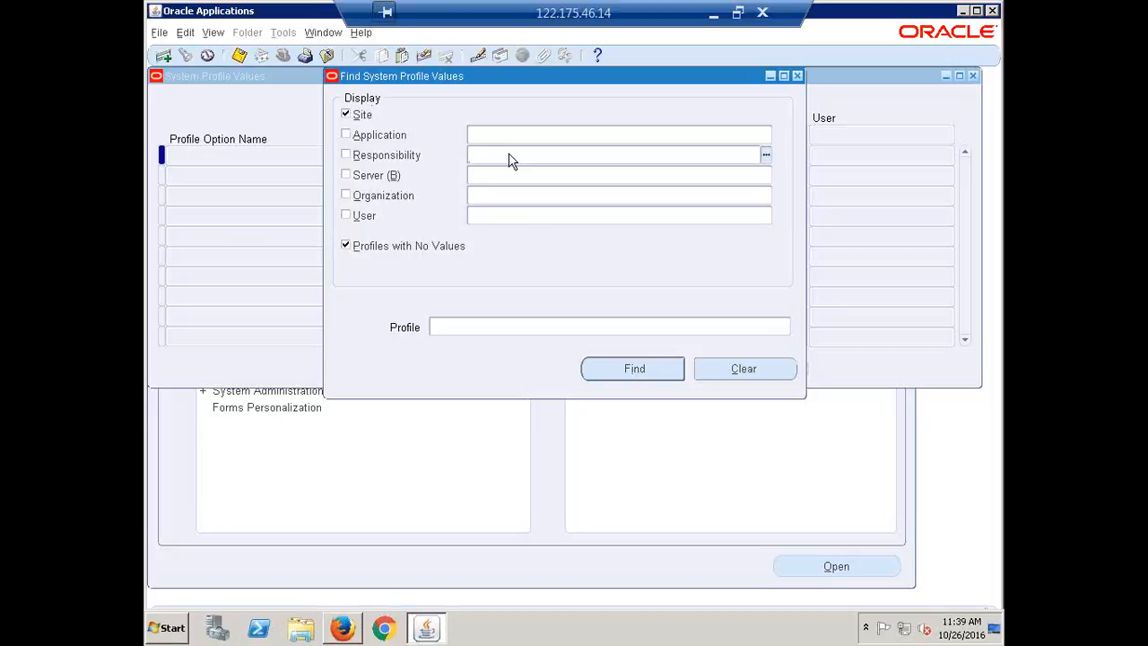
{"action": "type", "text": "calfre"}
{"action": "key", "text": "Tab"}
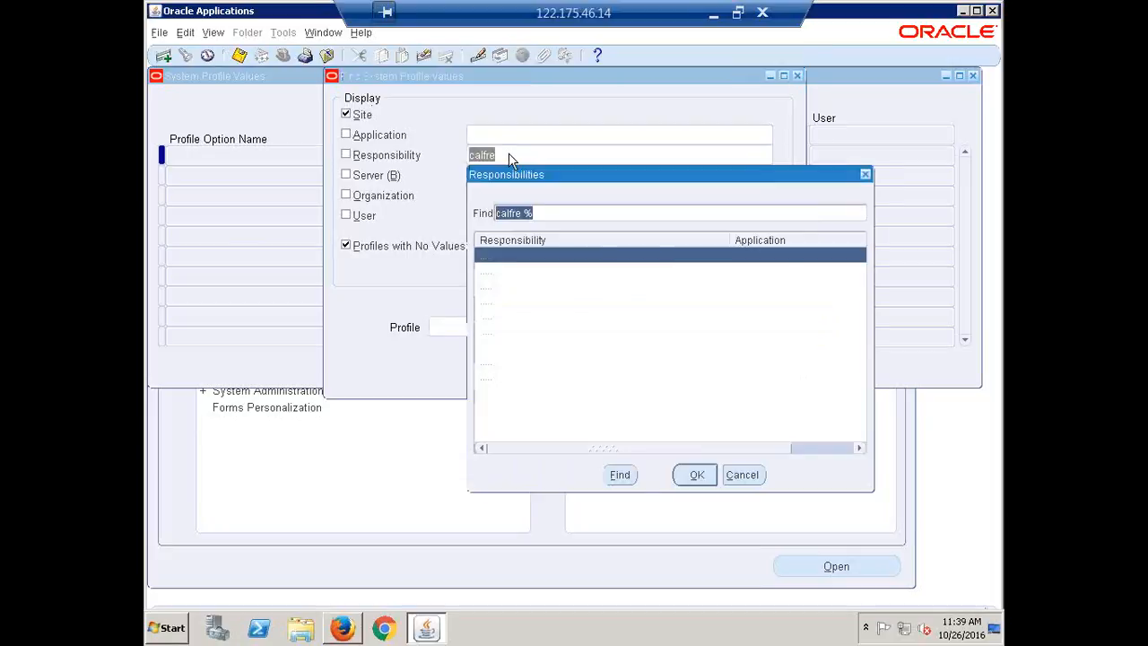
{"action": "key", "text": "Down"}
{"action": "key", "text": "Down"}
{"action": "key", "text": "Return"}
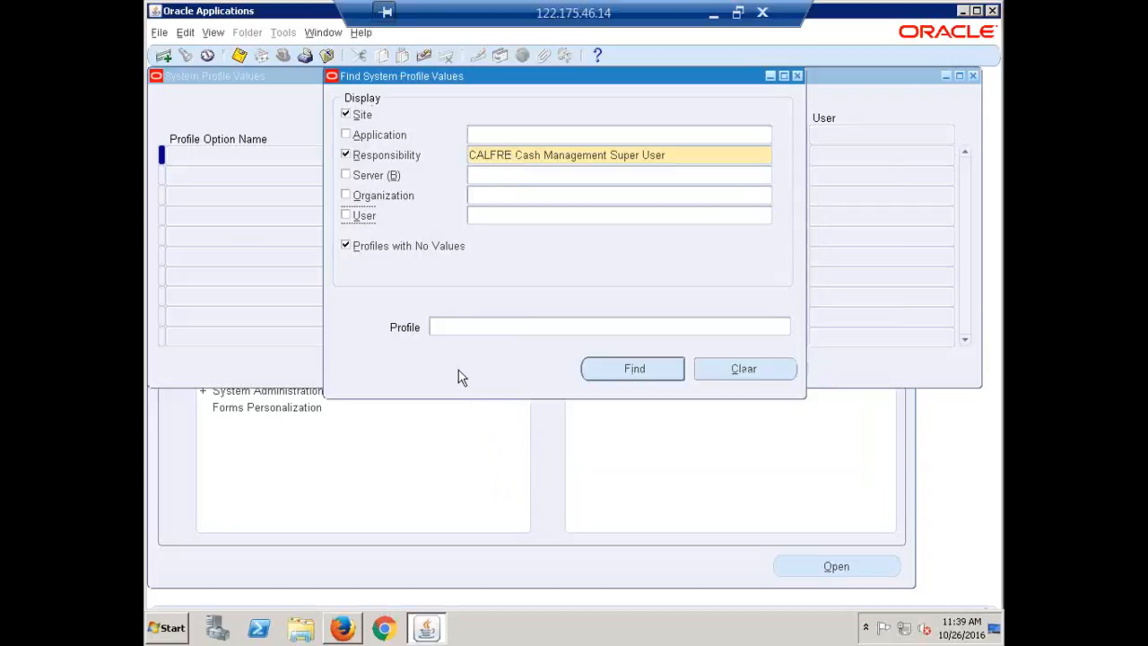
Step: Find the HR: Security Profile option for the CALFRE Cash Management Super User responsibility
{"action": "left_click", "coordinate": [473, 328]}
{"action": "type", "text": "HR"}
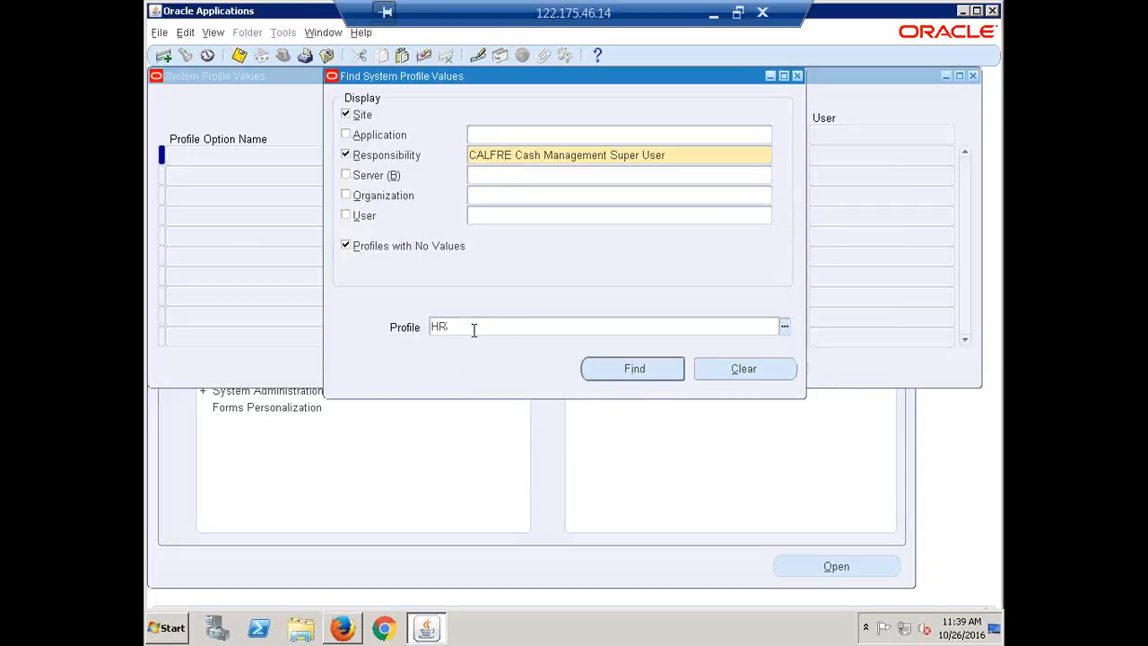
{"action": "type", "text": ": Security Profile"}
{"action": "left_click", "coordinate": [627, 369]}
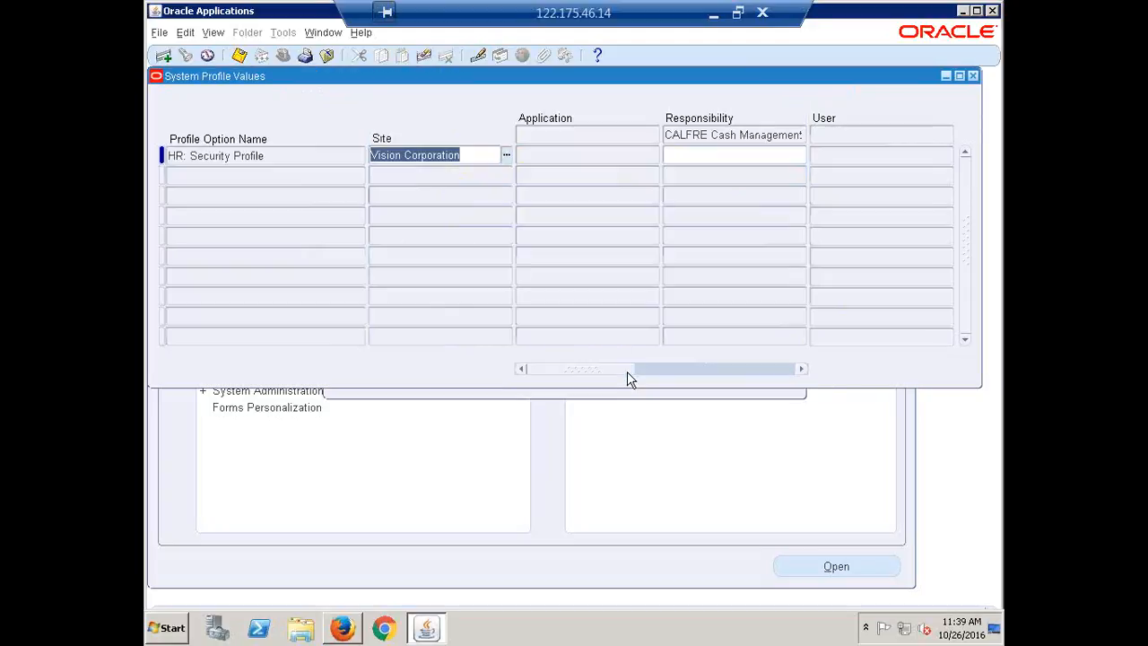
Step: Set the HR: Security Profile value for CALFRE Cash Management Super User to CALFRE India Business Group
{"action": "left_click", "coordinate": [705, 158]}
{"action": "type", "text": "calfre"}
{"action": "key", "text": "Tab"}
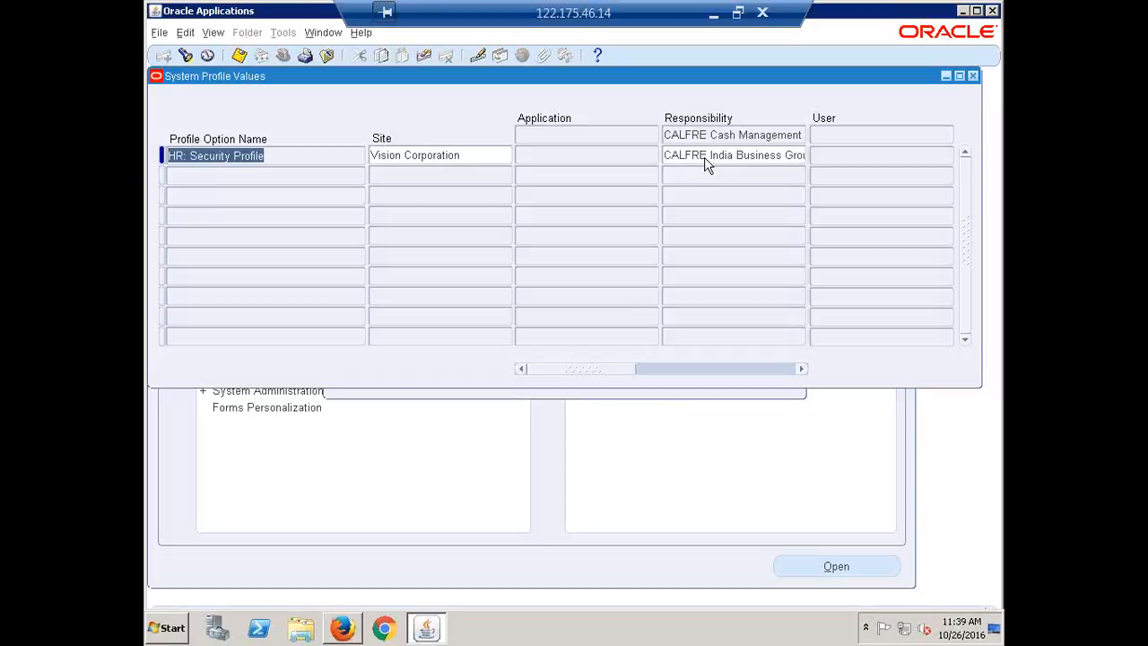
Step: Find the HR: Security Profile option for the CALFRE Fixed Assets Super User responsibility
{"action": "key", "text": "F11"}
{"action": "left_click", "coordinate": [674, 154]}
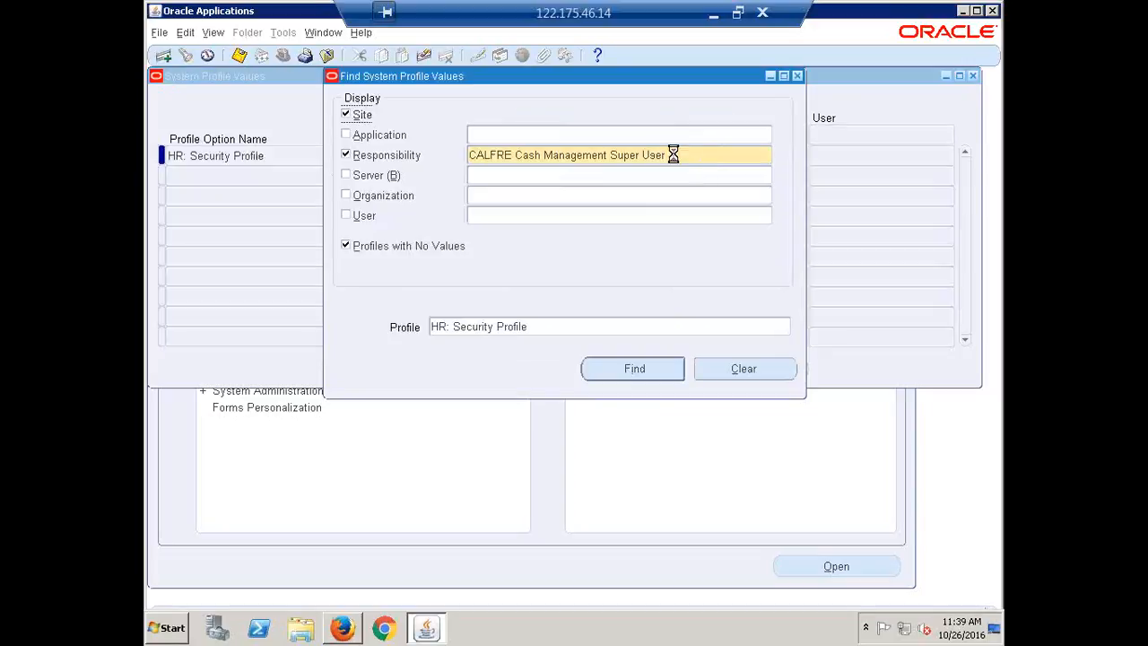
{"action": "type", "text": "calfre"}
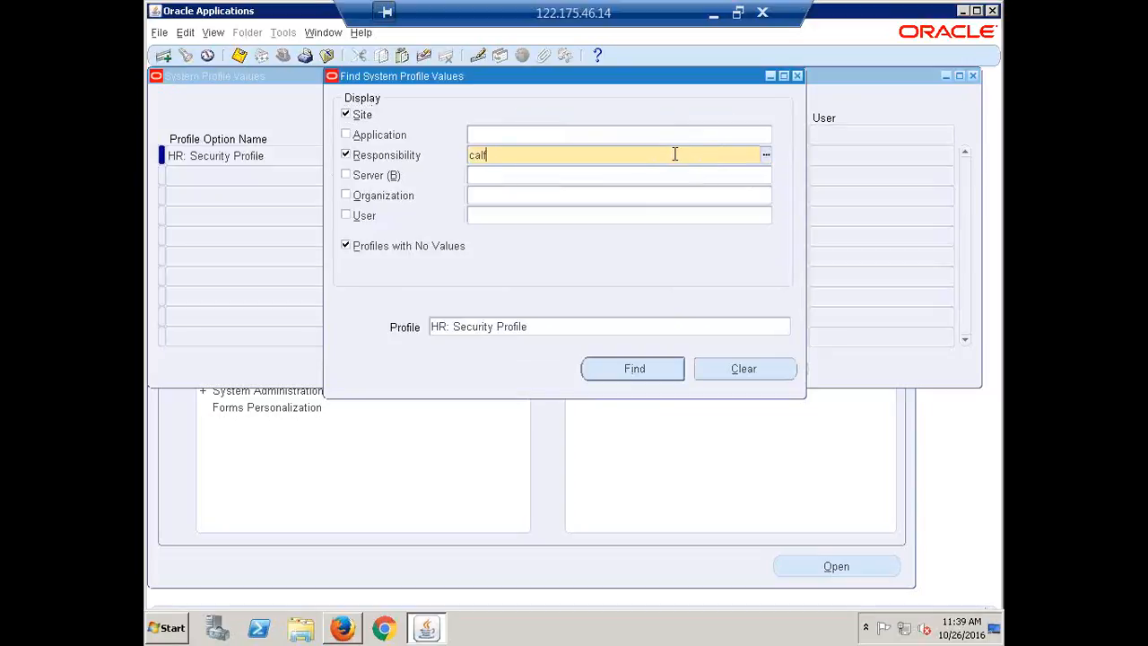
{"action": "key", "text": "Tab"}
{"action": "key", "text": "Down"}
{"action": "key", "text": "Down"}
{"action": "key", "text": "Down"}
{"action": "key", "text": "Down"}
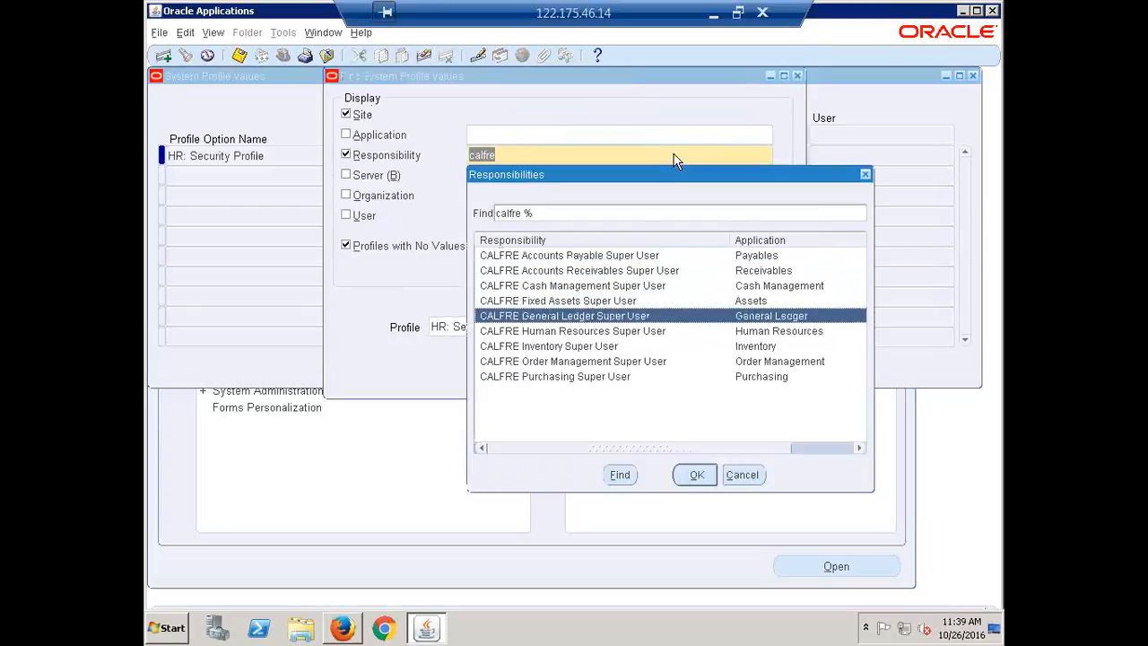
{"action": "key", "text": "Up"}
{"action": "key", "text": "Return"}
{"action": "key", "text": "Return"}
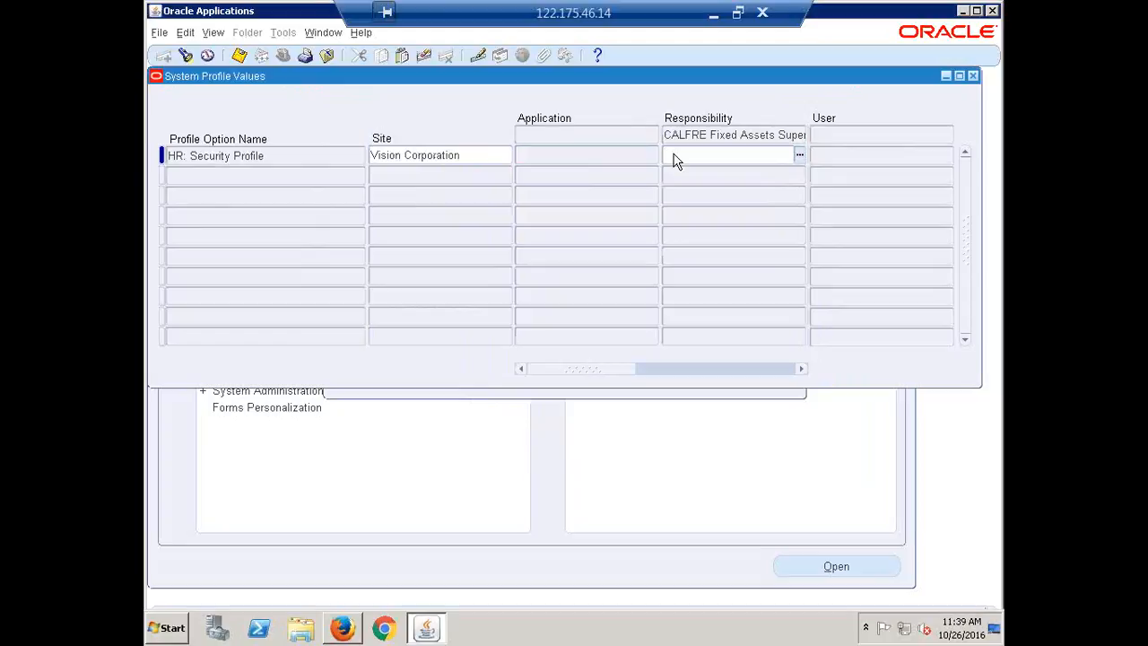
Step: Set the HR: Security Profile value for CALFRE Fixed Assets Super User to CALFRE India Business Group
{"action": "type", "text": "calfre"}
{"action": "key", "text": "Tab"}
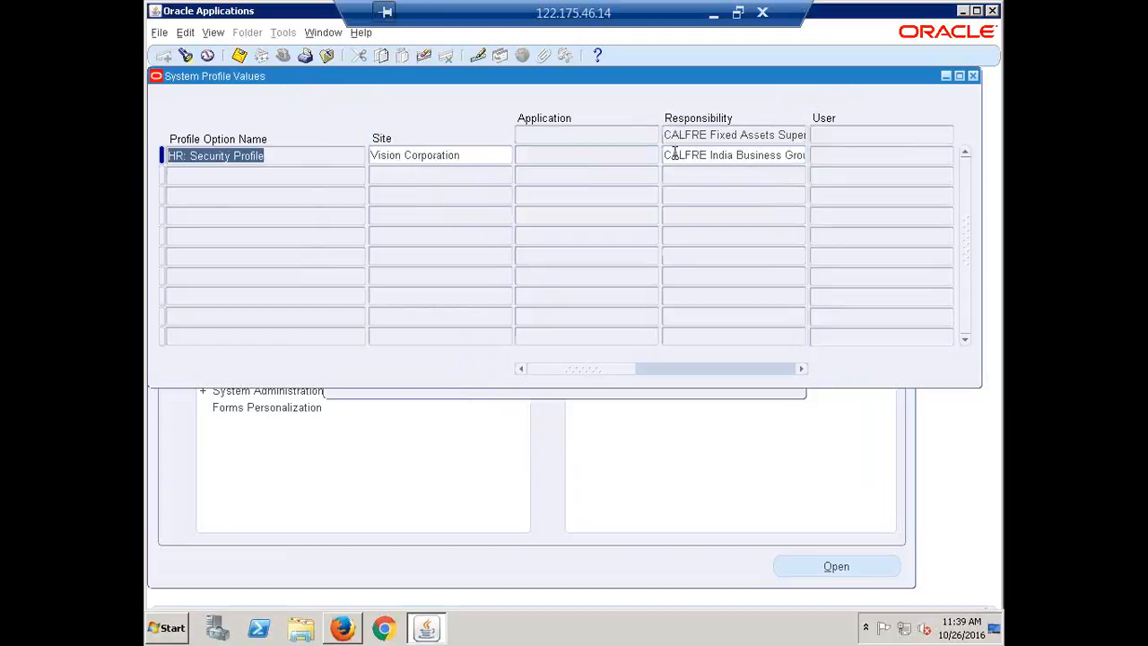
{"action": "left_click", "coordinate": [674, 158]}
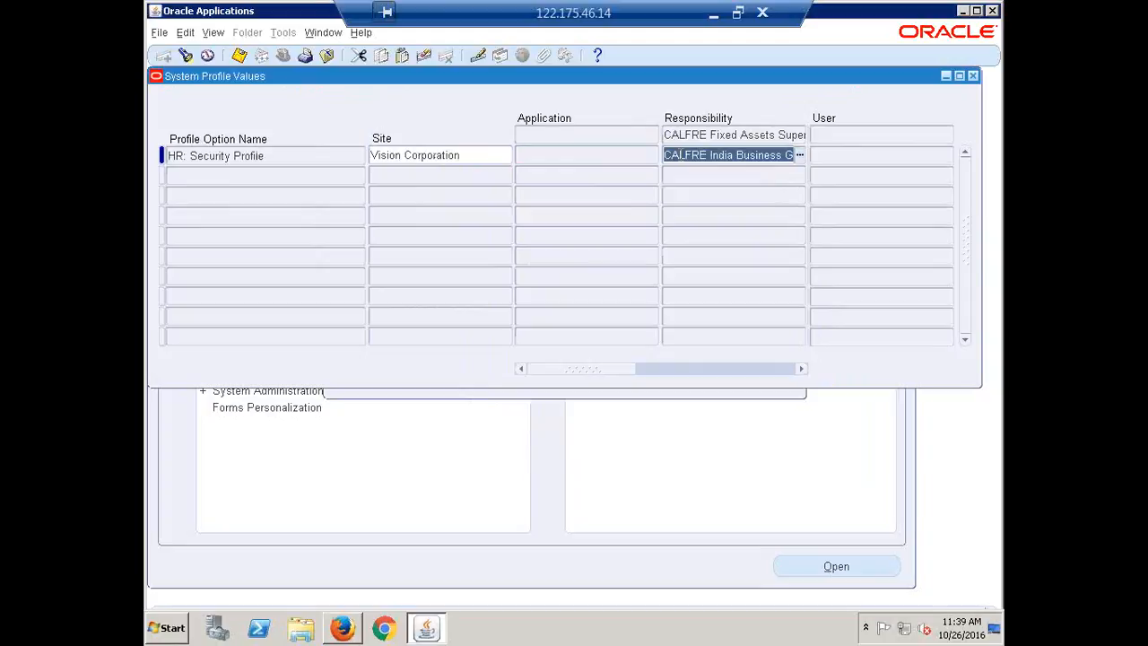
Step: Find HR: Security Profile for CALFRE General Ledger Super User and save CALFRE India Business Group as its responsibility-level value
{"action": "key", "text": "F11"}
{"action": "left_click", "coordinate": [680, 154]}
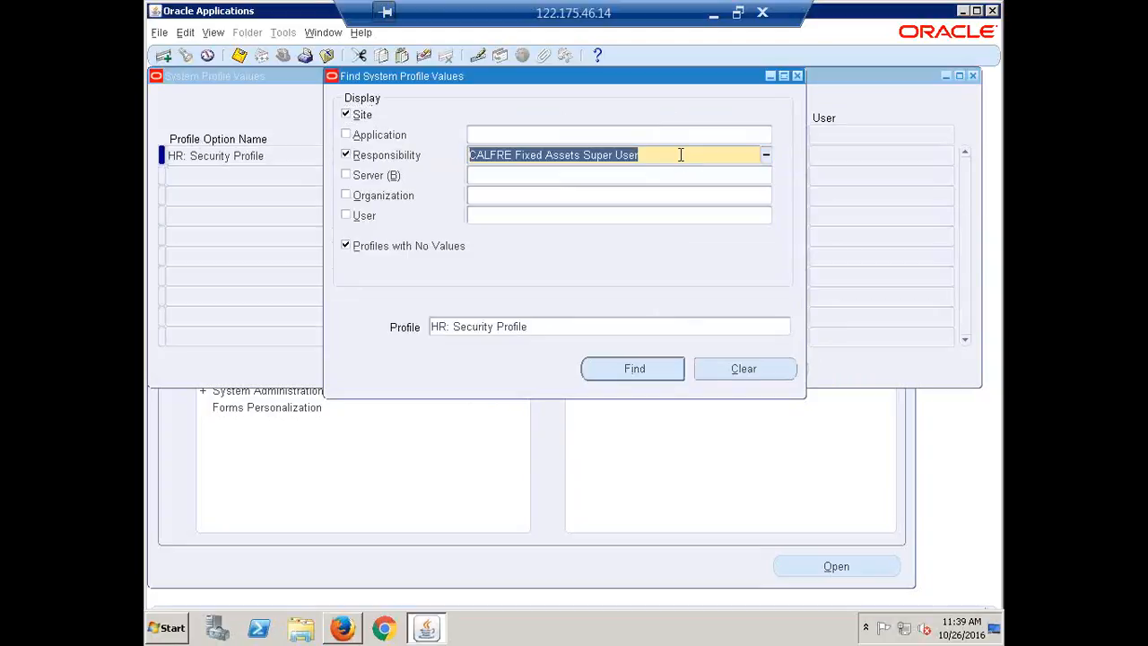
{"action": "type", "text": "celfre"}
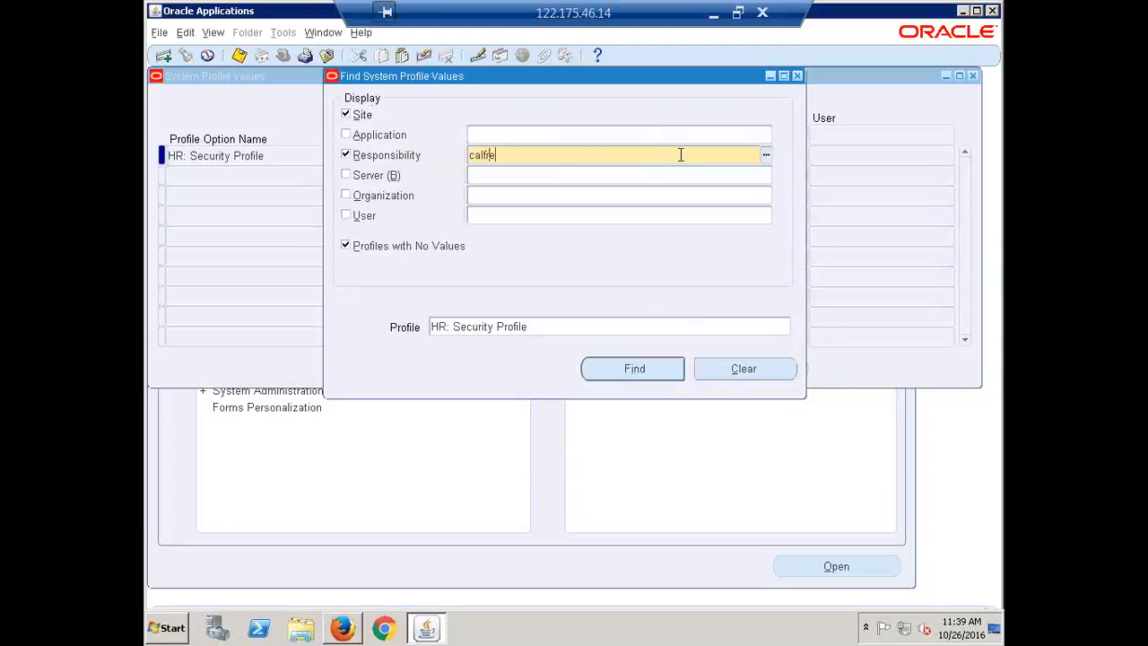
{"action": "key", "text": "Tab"}
{"action": "key", "text": "Down"}
{"action": "key", "text": "Down"}
{"action": "key", "text": "Down"}
{"action": "key", "text": "Down"}
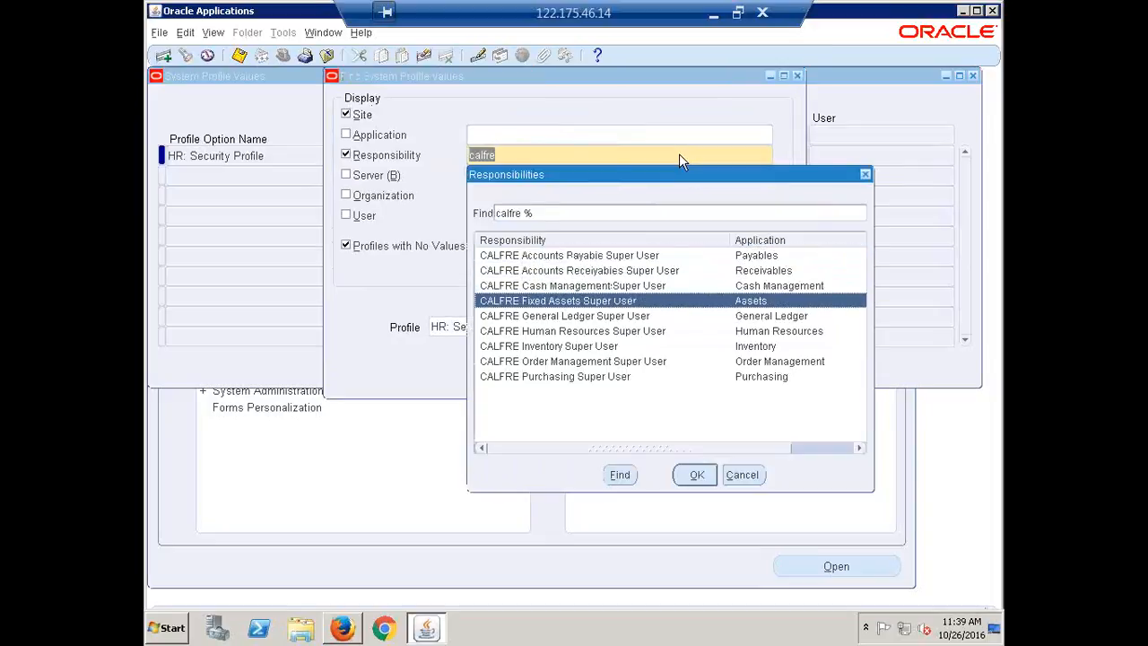
{"action": "key", "text": "Return"}
{"action": "key", "text": "Return"}
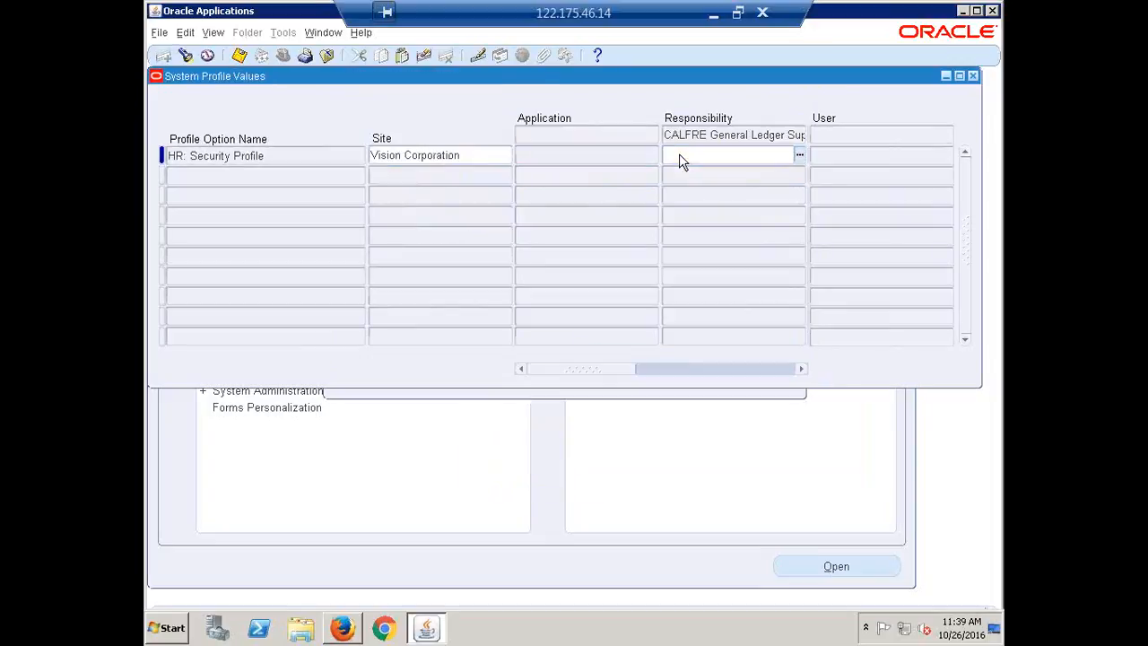
{"action": "key", "text": "ctrl+v"}
{"action": "key", "text": "ctrl+s"}
{"action": "key", "text": "ctrl+c"}
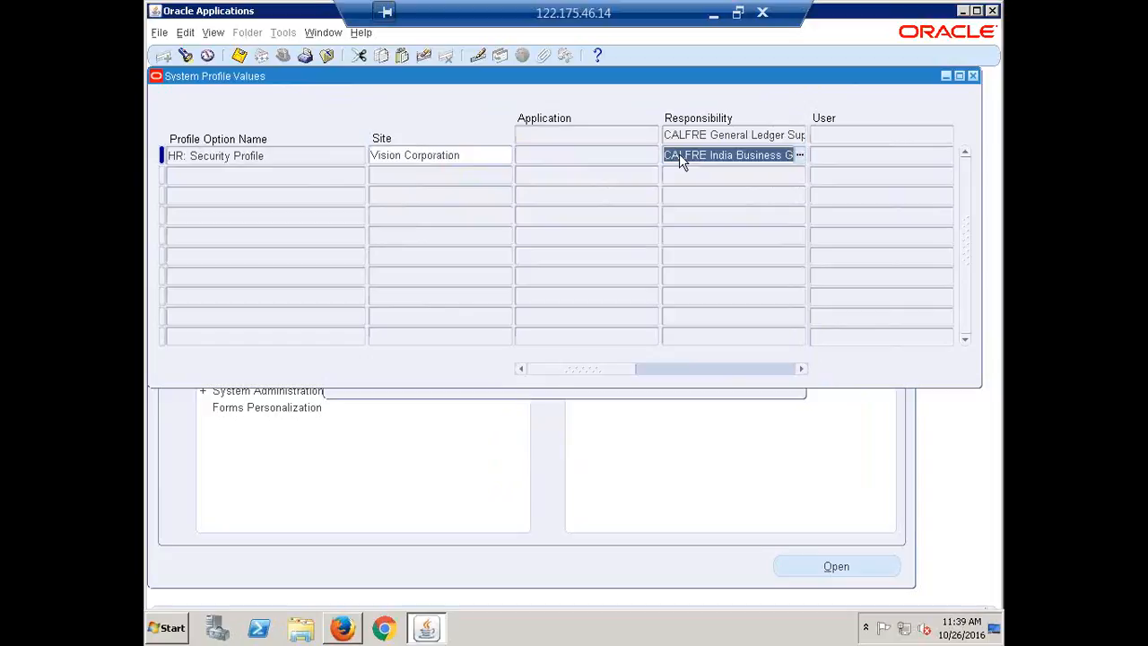
Step: Find HR: Security Profile for CALFRE Human Resources Super User and set its responsibility-level value to CALFRE India Business Group
{"action": "key", "text": "F11"}
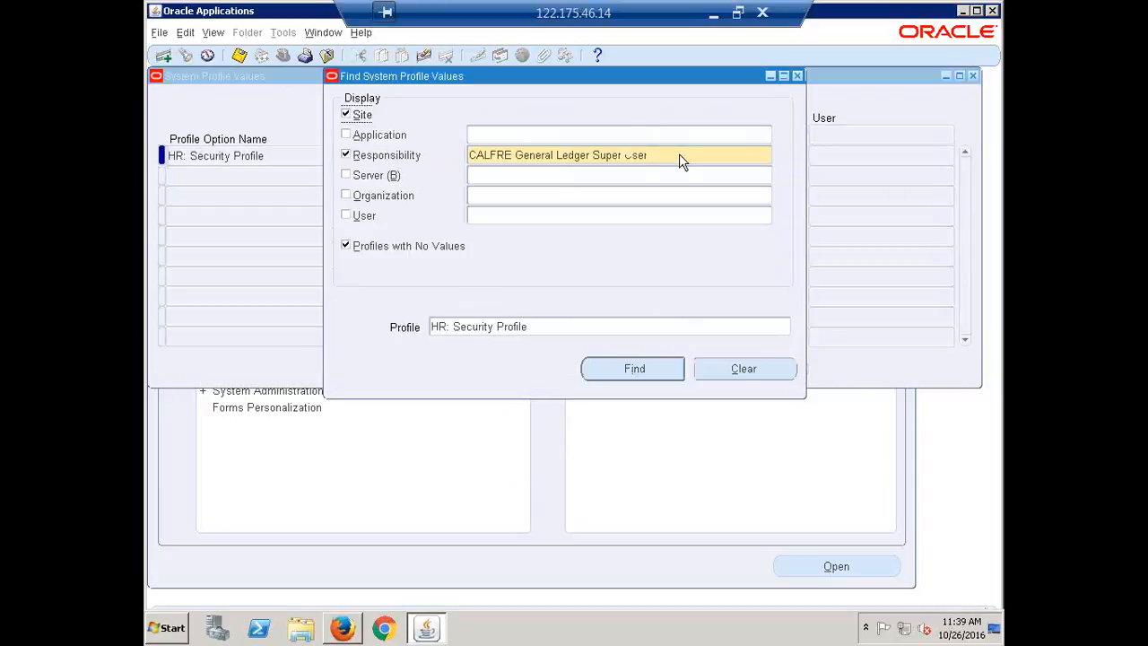
{"action": "double_click", "coordinate": [679, 154]}
{"action": "type", "text": "calfre"}
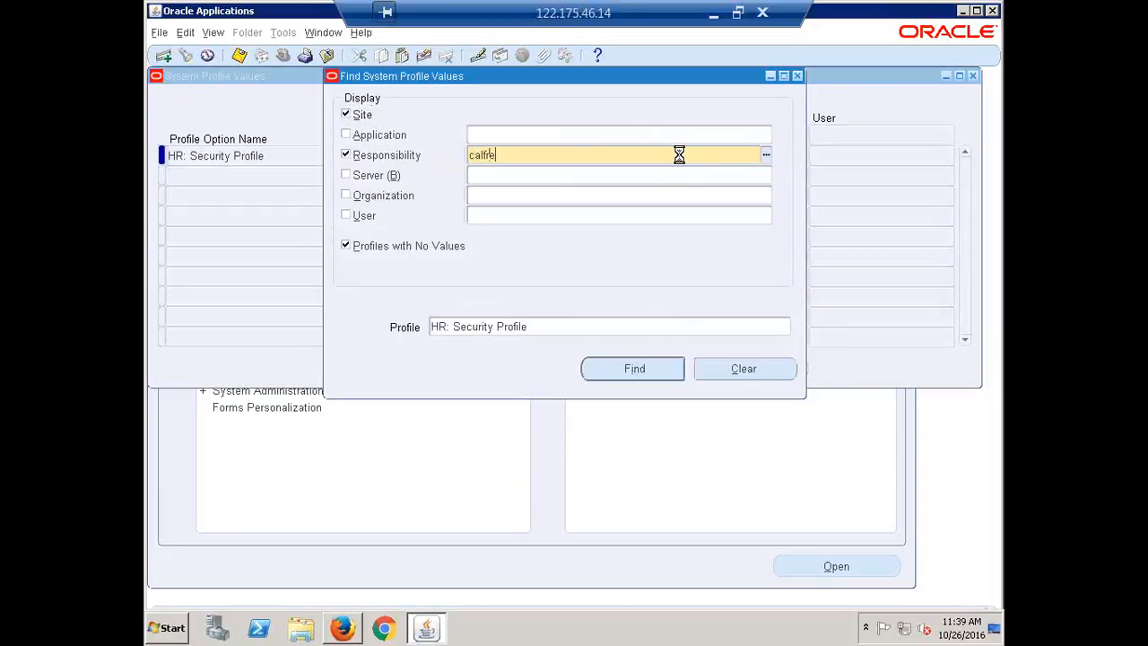
{"action": "key", "text": "Tab"}
{"action": "key", "text": "Down"}
{"action": "key", "text": "Down"}
{"action": "key", "text": "Down"}
{"action": "key", "text": "Down"}
{"action": "key", "text": "Down"}
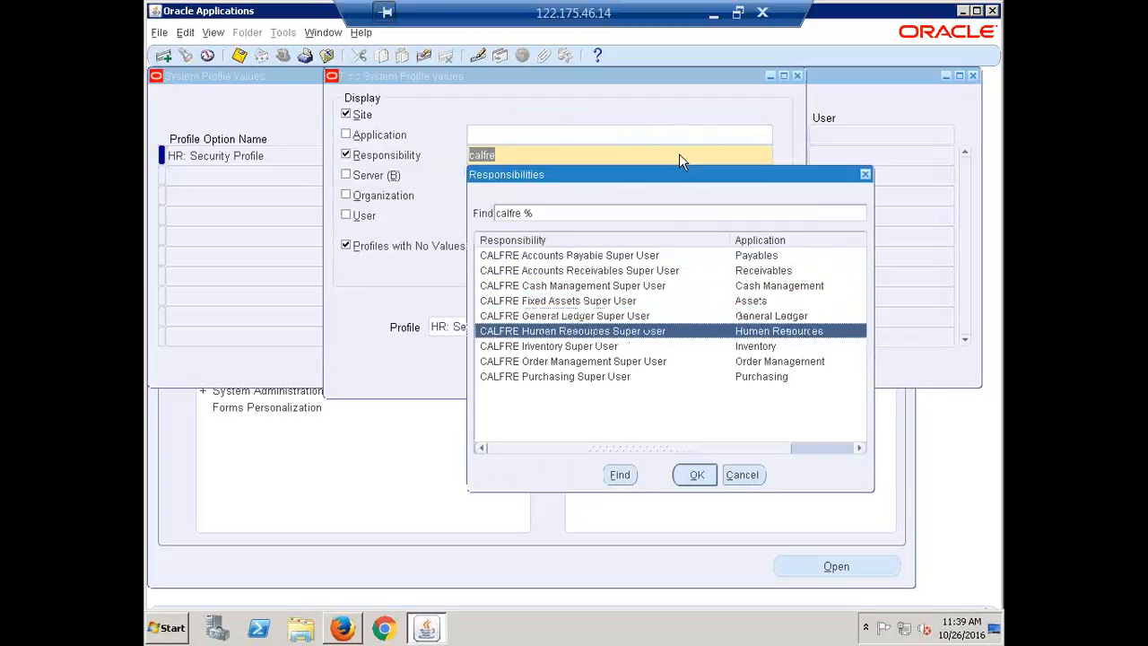
{"action": "key", "text": "Return"}
{"action": "key", "text": "Return"}
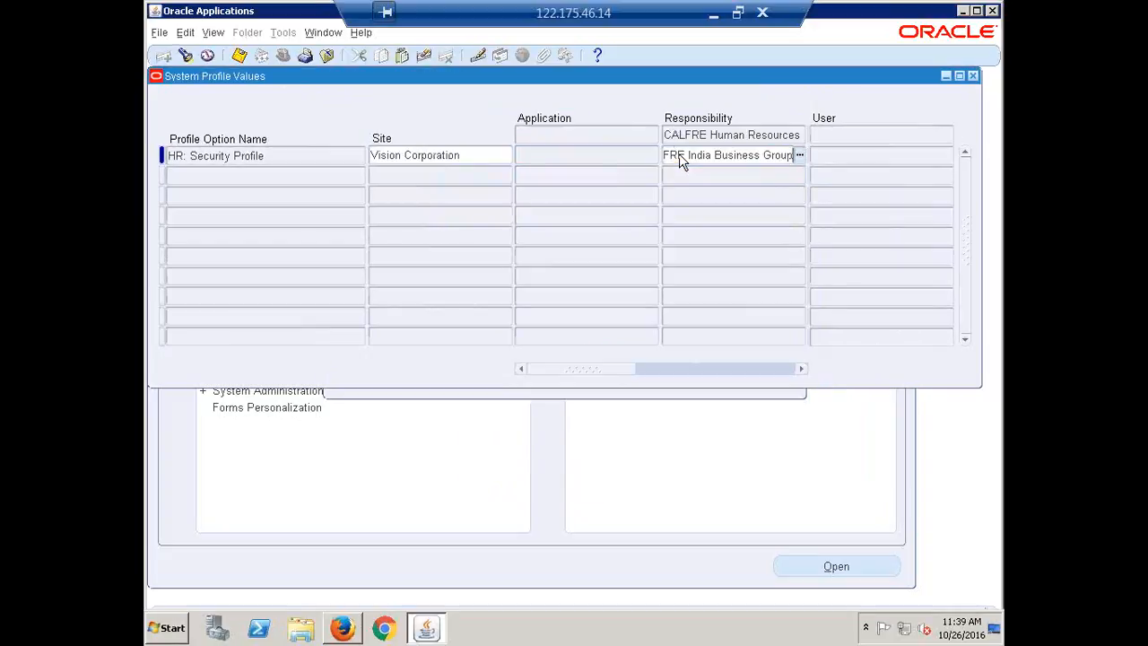
Step: Find HR: Security Profile for CALFRE Inventory Super User and set its responsibility-level value to CALFRE India Business Group
{"action": "key", "text": "F11"}
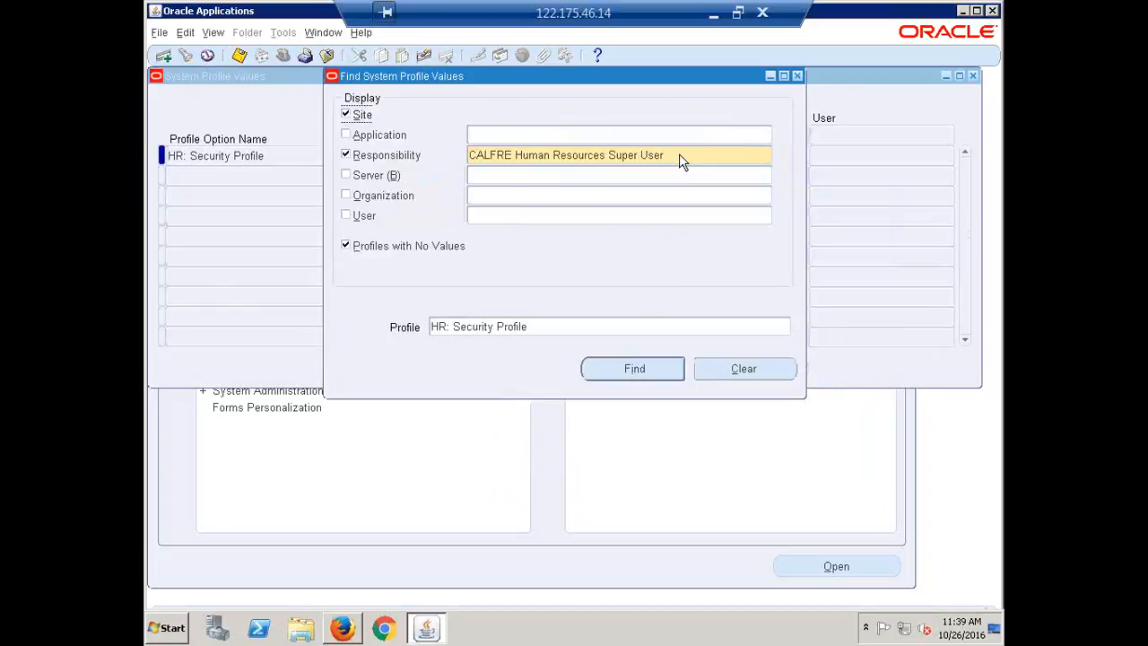
{"action": "type", "text": "calfre"}
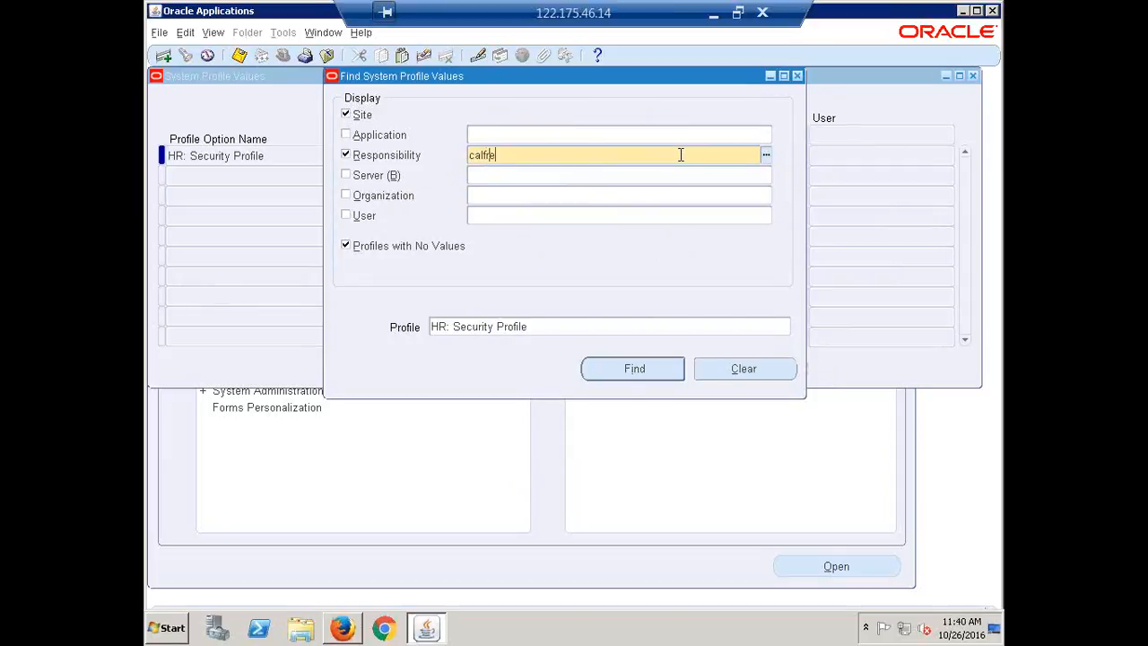
{"action": "key", "text": "Tab"}
{"action": "key", "text": "Down"}
{"action": "key", "text": "Down"}
{"action": "key", "text": "Down"}
{"action": "key", "text": "Down"}
{"action": "key", "text": "Down"}
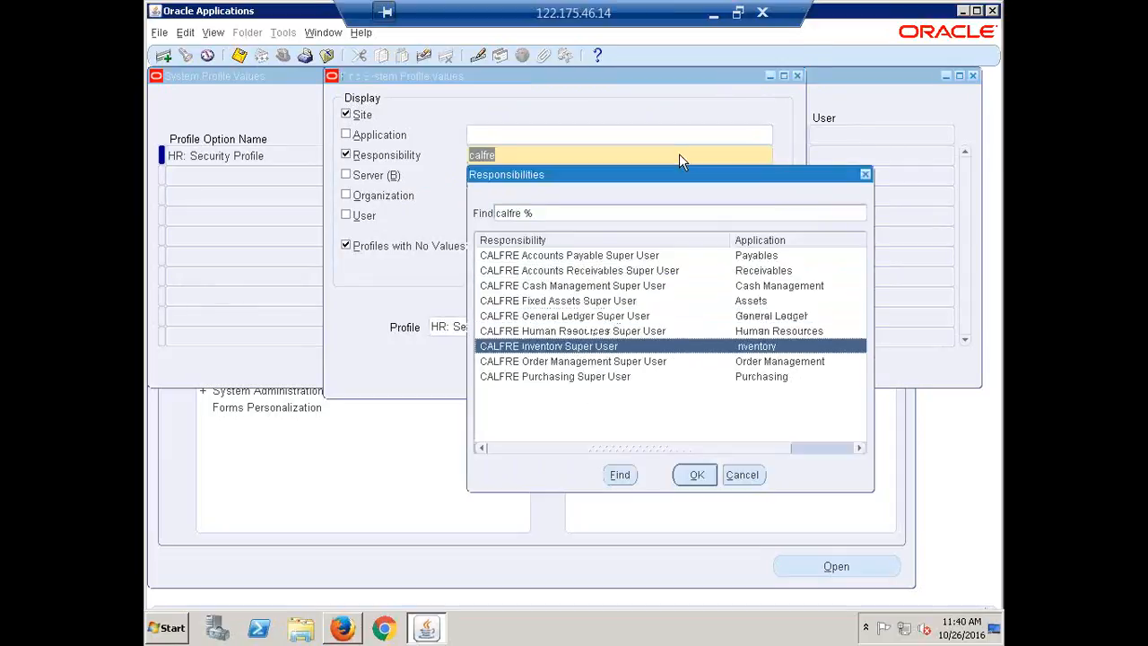
{"action": "key", "text": "Return"}
{"action": "key", "text": "Return"}
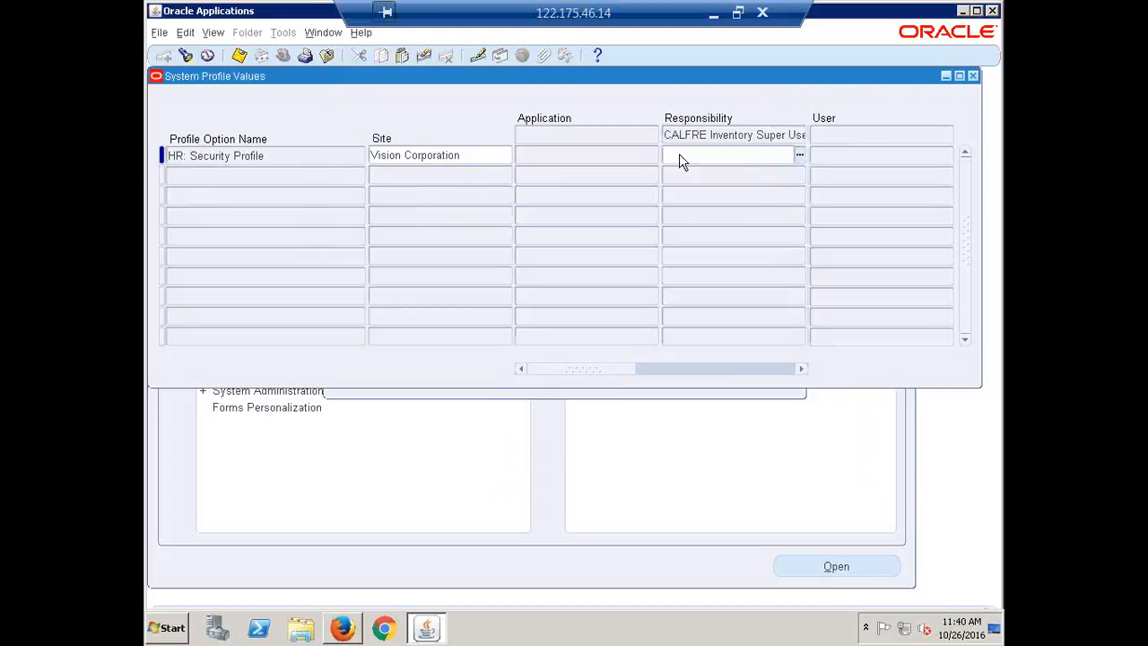
{"action": "key", "text": "ctrl+v"}
{"action": "key", "text": "Tab"}
{"action": "key", "text": "ctrl+c"}
Step: Find HR: Security Profile for CALFRE Order Management Super User and save CALFRE India Business Group as its responsibility-level value
{"action": "key", "text": "F11"}
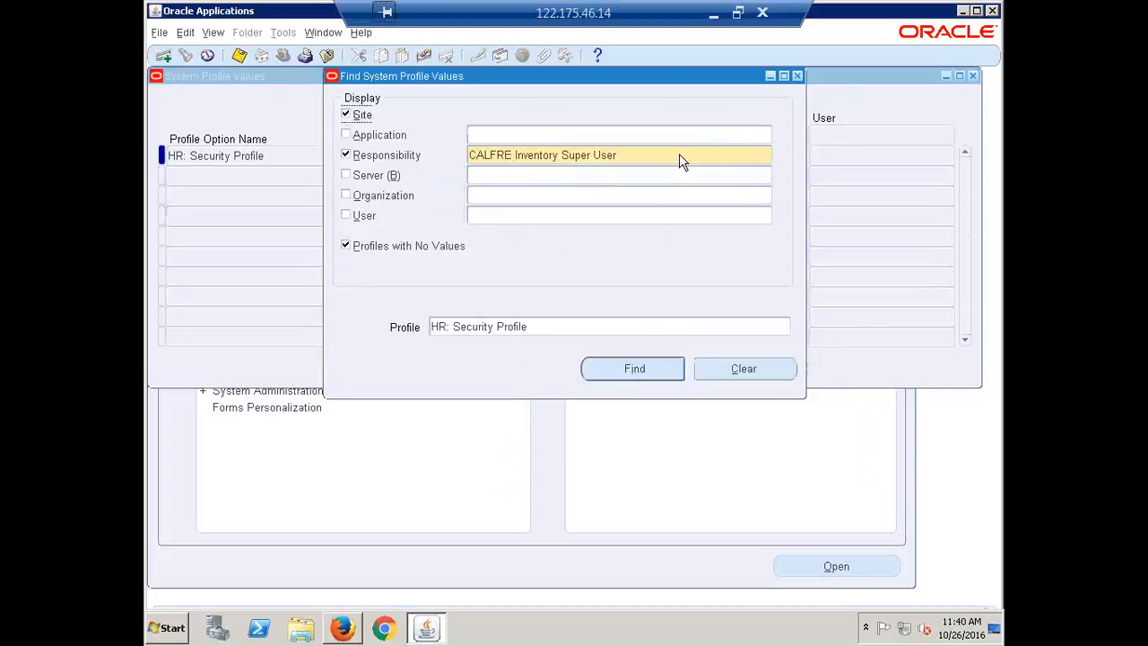
{"action": "triple_click", "coordinate": [680, 155]}
{"action": "type", "text": "calfre"}
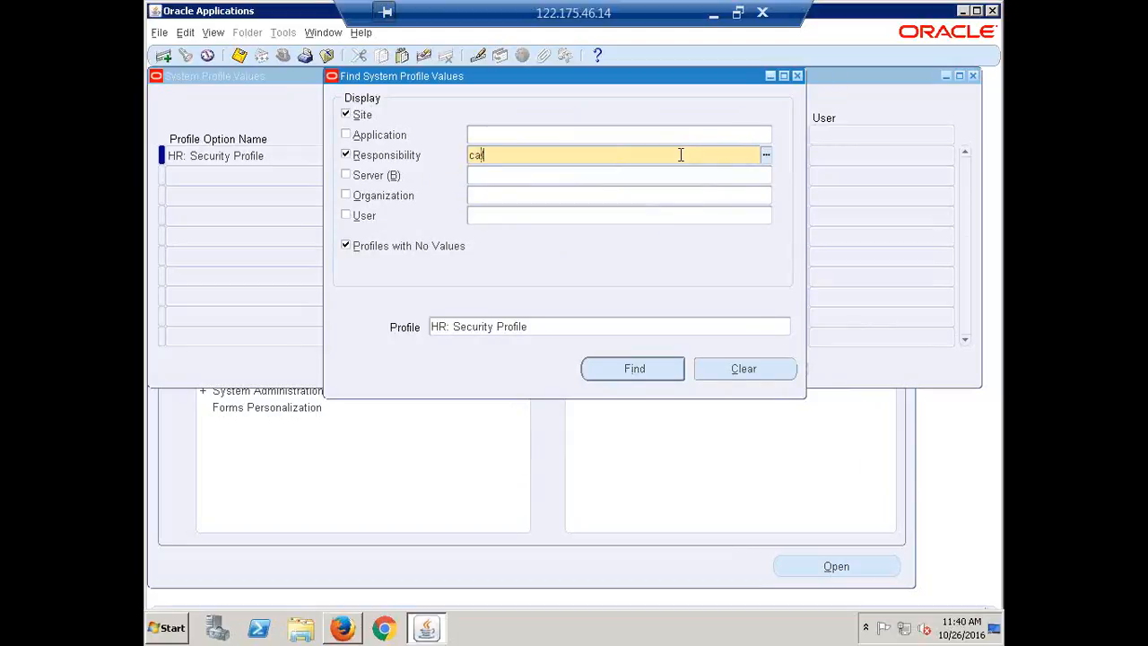
{"action": "key", "text": "Tab"}
{"action": "key", "text": "Down"}
{"action": "key", "text": "Down"}
{"action": "key", "text": "Down"}
{"action": "key", "text": "Down"}
{"action": "key", "text": "Down"}
{"action": "key", "text": "Down"}
{"action": "key", "text": "Down"}
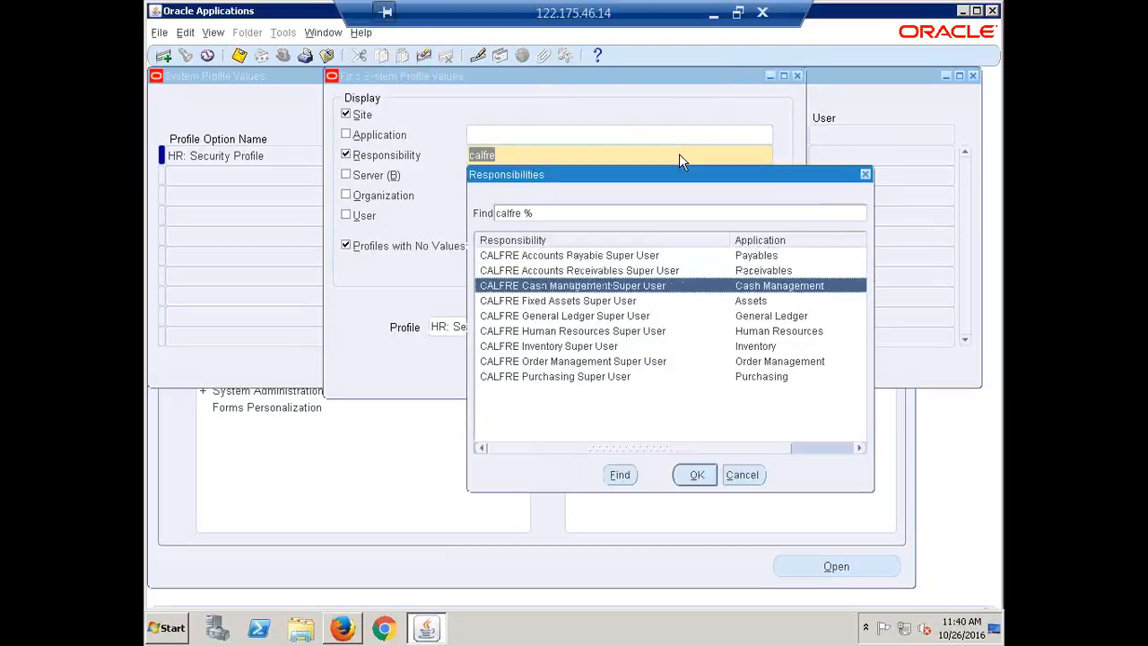
{"action": "key", "text": "Return"}
{"action": "key", "text": "Return"}
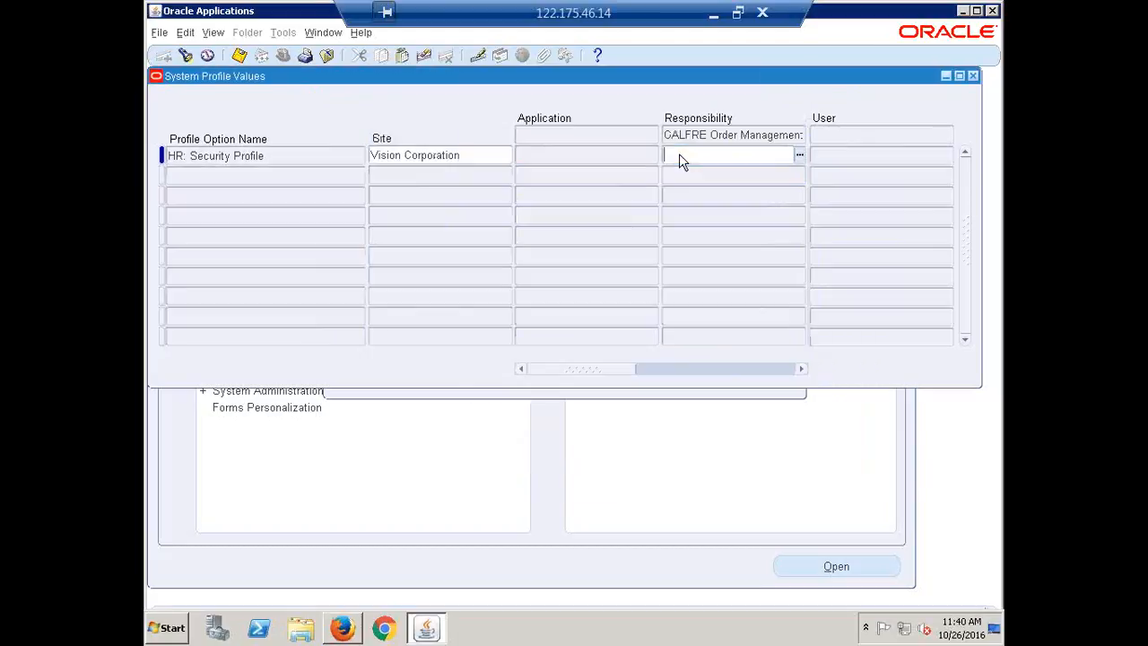
{"action": "key", "text": "ctrl+v"}
{"action": "key", "text": "ctrl+s"}
{"action": "key", "text": "ctrl+c"}
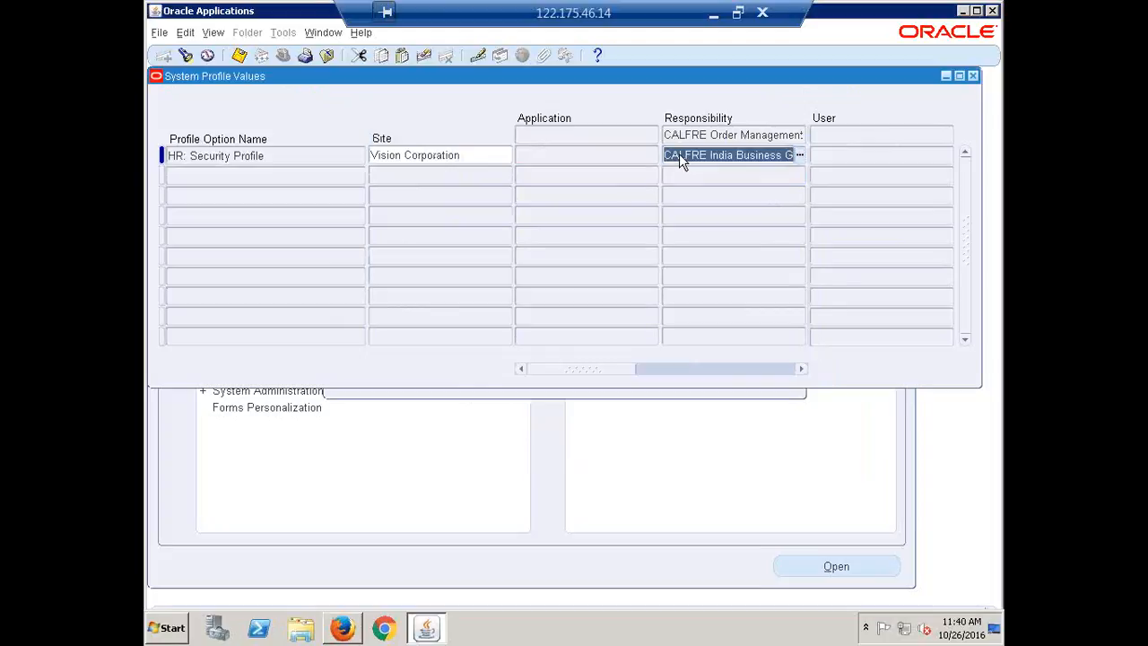
Step: Find HR: Security Profile for CALFRE Purchasing Super User and save CALFRE India Business Group as its responsibility-level value
{"action": "key", "text": "F11"}
{"action": "left_click", "coordinate": [679, 154]}
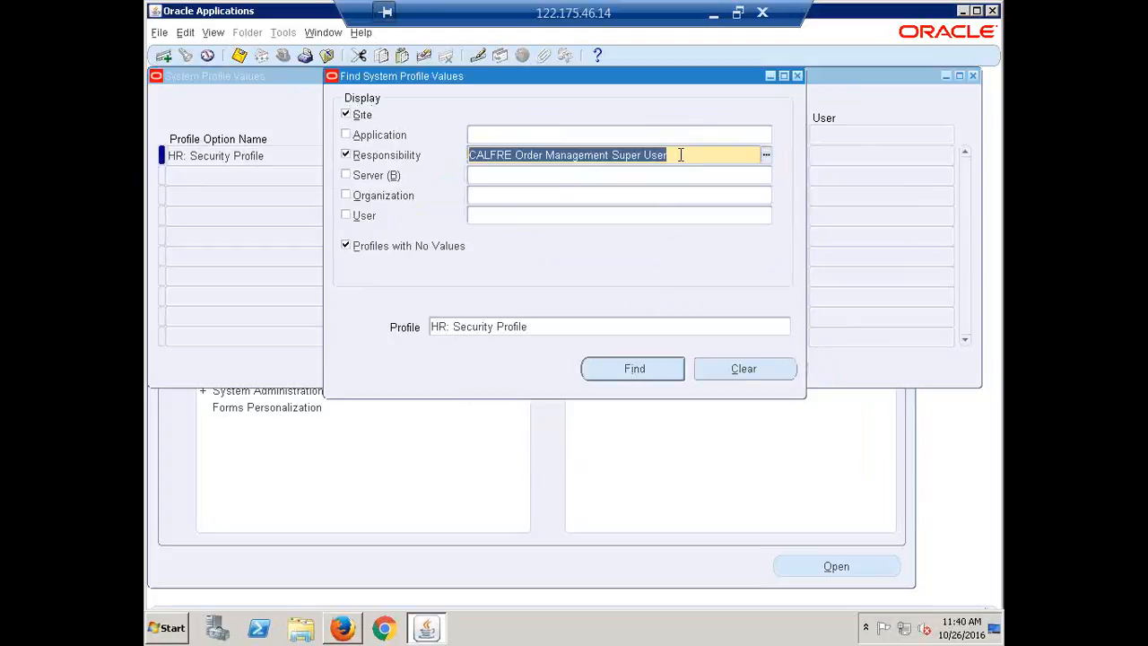
{"action": "type", "text": "calfre"}
{"action": "key", "text": "Tab"}
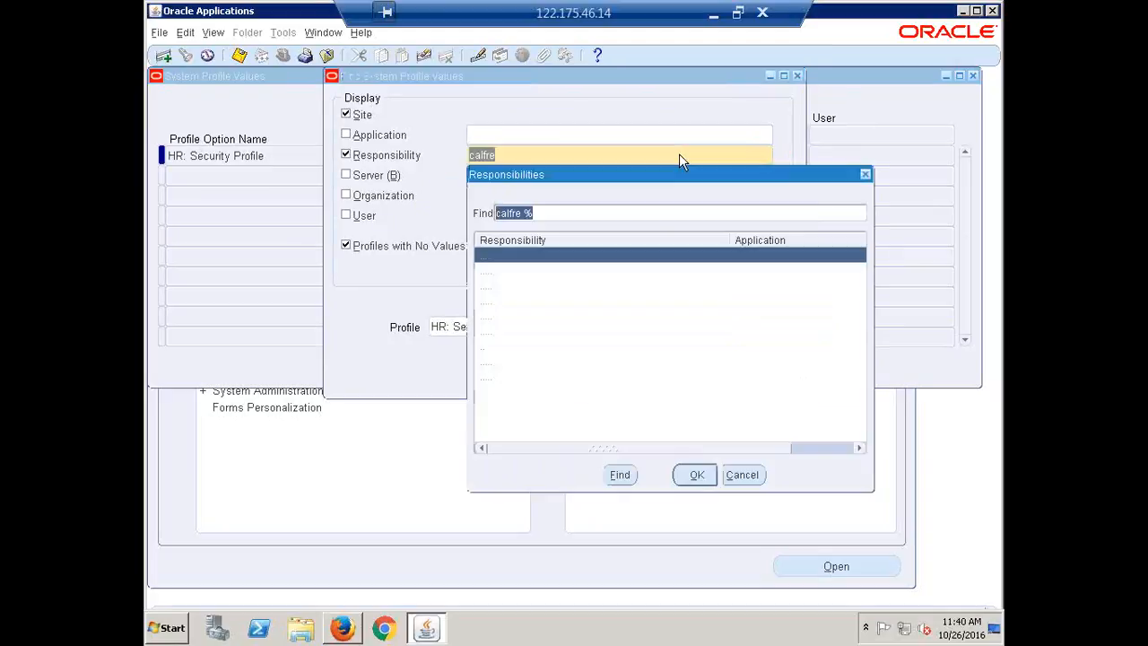
{"action": "key", "text": "Down"}
{"action": "key", "text": "Down"}
{"action": "key", "text": "Down"}
{"action": "key", "text": "Down"}
{"action": "key", "text": "Down"}
{"action": "key", "text": "Down"}
{"action": "key", "text": "Down"}
{"action": "key", "text": "Return"}
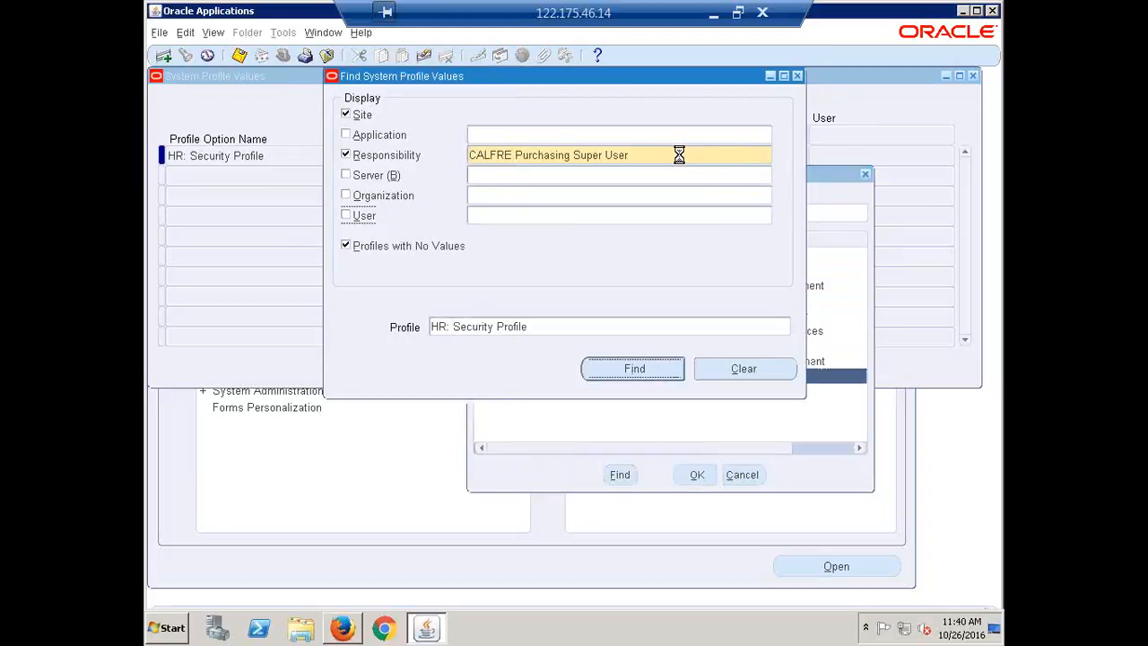
{"action": "key", "text": "Return"}
{"action": "key", "text": "ctrl+v"}
{"action": "key", "text": "ctrl+s"}
{"action": "key", "text": "ctrl+c"}
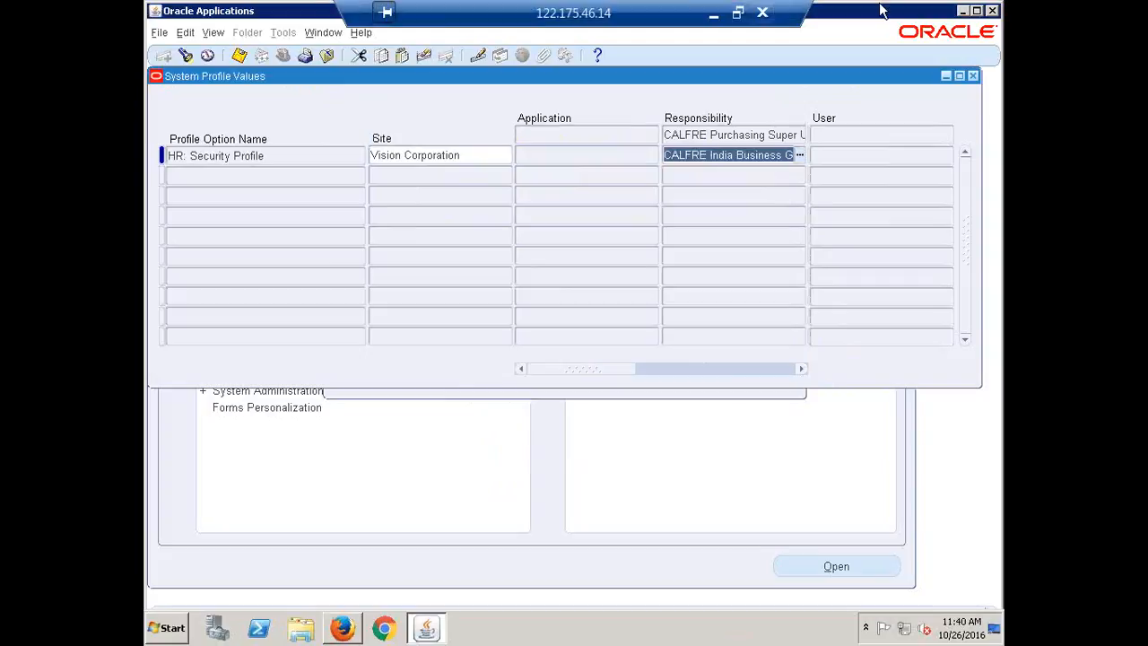
Step: Switch to Recap.xlsx in Excel and review the profile options listed under Assign Business Group to All Responsibilities
{"action": "left_click", "coordinate": [714, 15]}
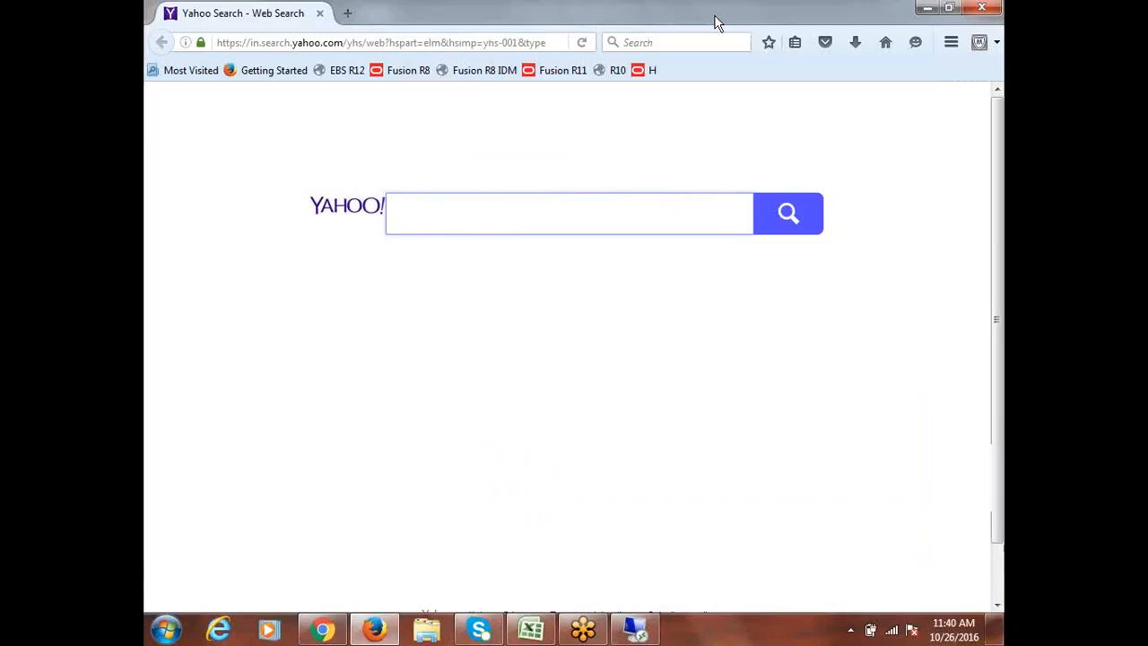
{"action": "left_click", "coordinate": [531, 629]}
{"action": "left_click", "coordinate": [293, 309]}
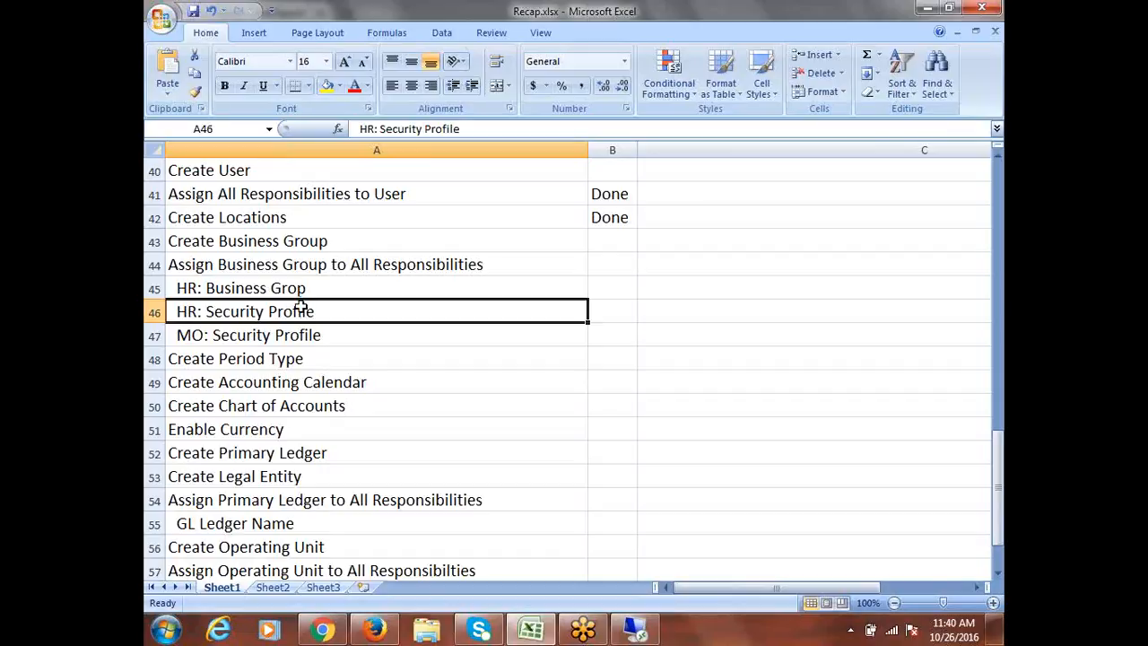
{"action": "left_click_drag", "start_coordinate": [235, 287], "coordinate": [305, 308]}
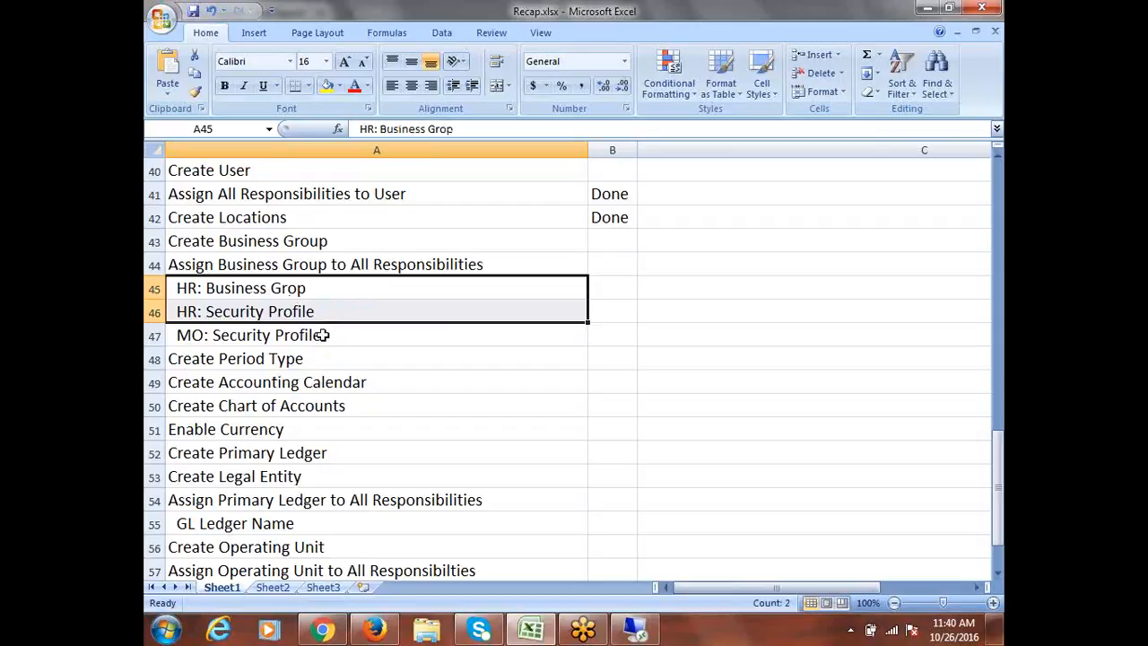
{"action": "left_click", "coordinate": [321, 335]}
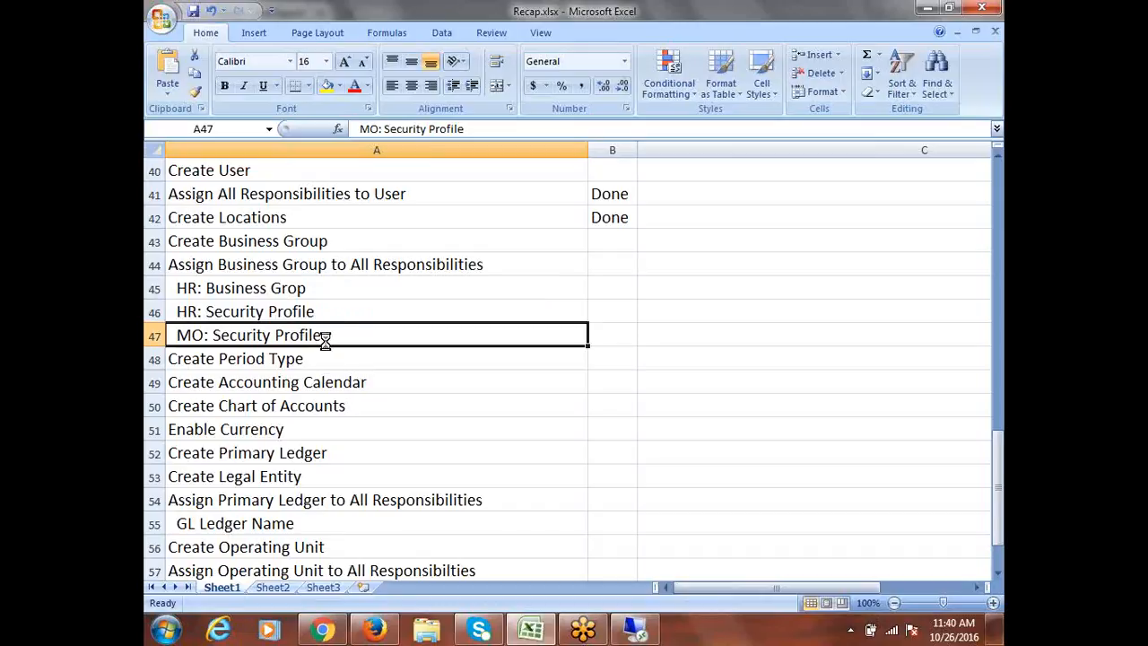
Step: Return to the Oracle Applications remote session and choose CALFRE Accounts Receivables Super User as the responsibility in the profile search
{"action": "left_click", "coordinate": [644, 630]}
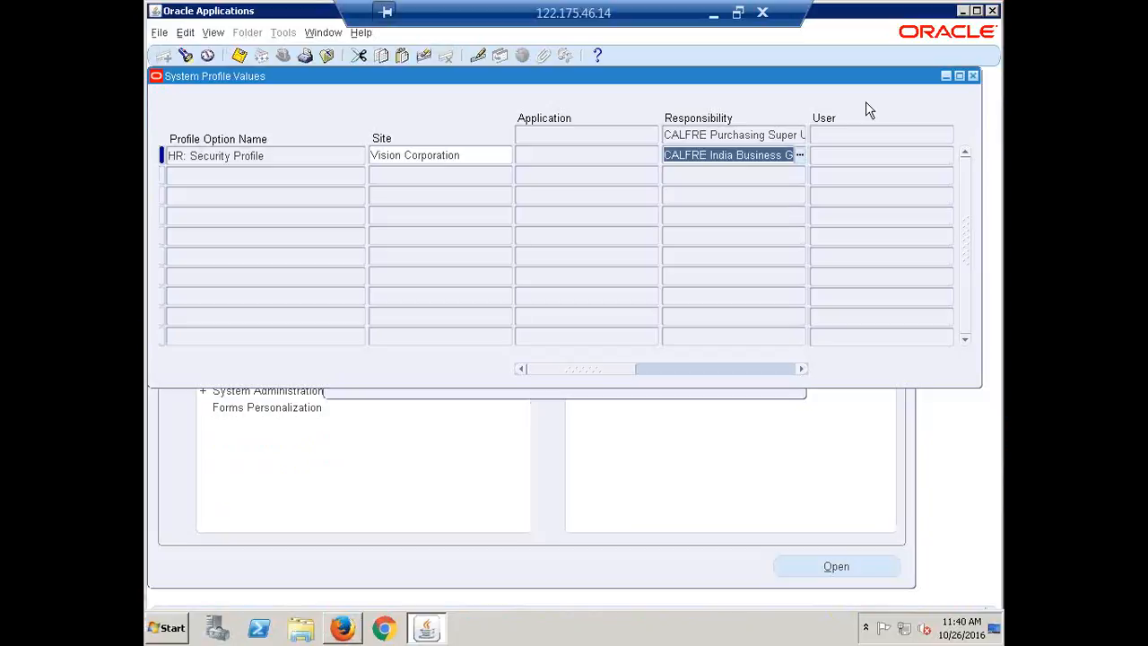
{"action": "key", "text": "ctrl+f"}
{"action": "left_click", "coordinate": [658, 154]}
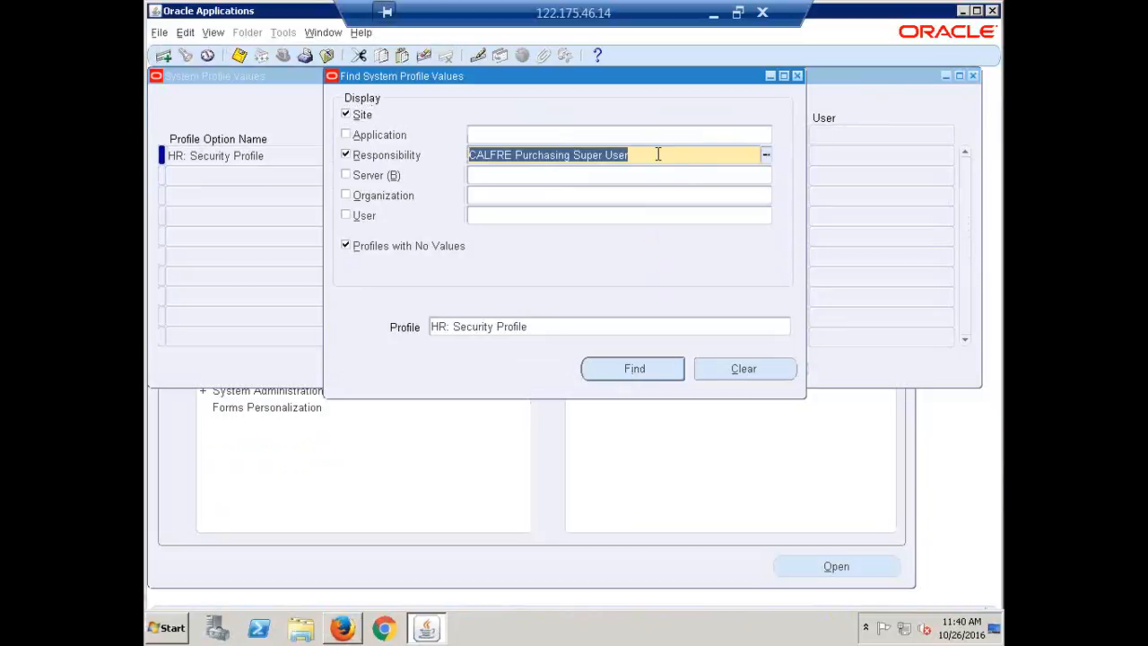
{"action": "type", "text": "calfre"}
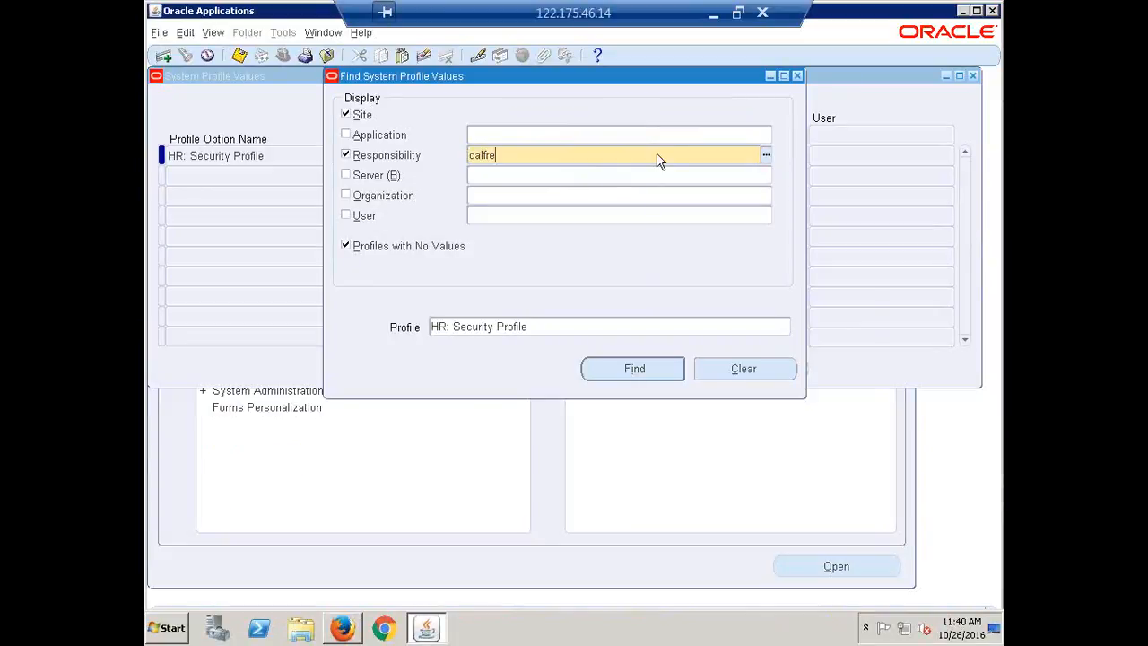
{"action": "key", "text": "Tab"}
{"action": "left_click", "coordinate": [574, 271]}
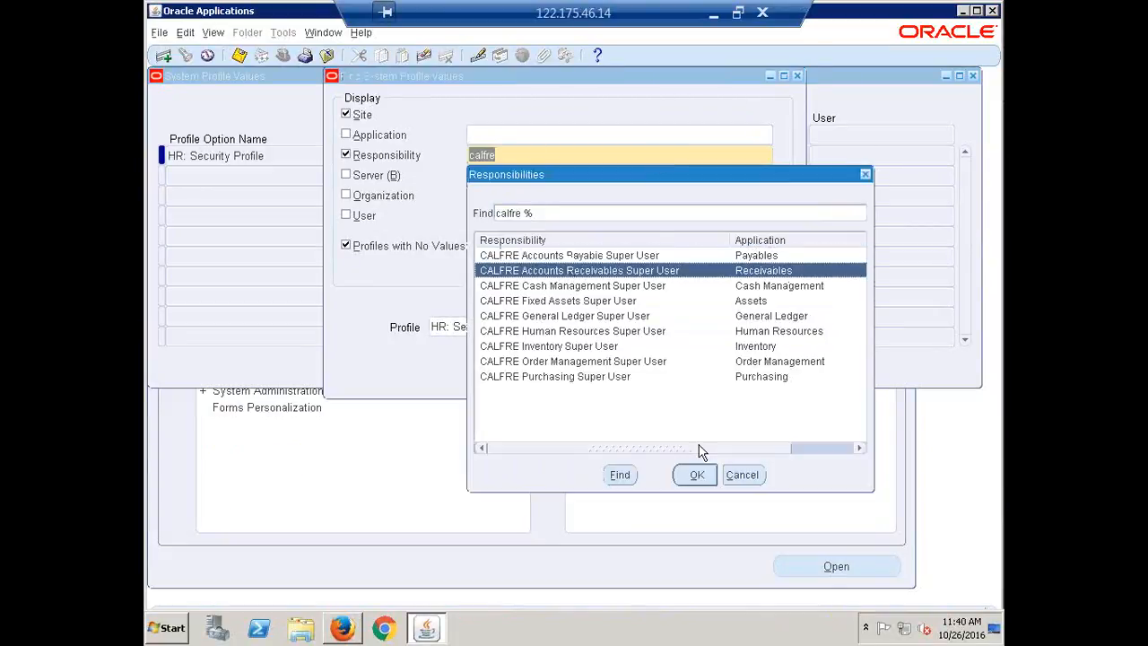
{"action": "left_click", "coordinate": [698, 475]}
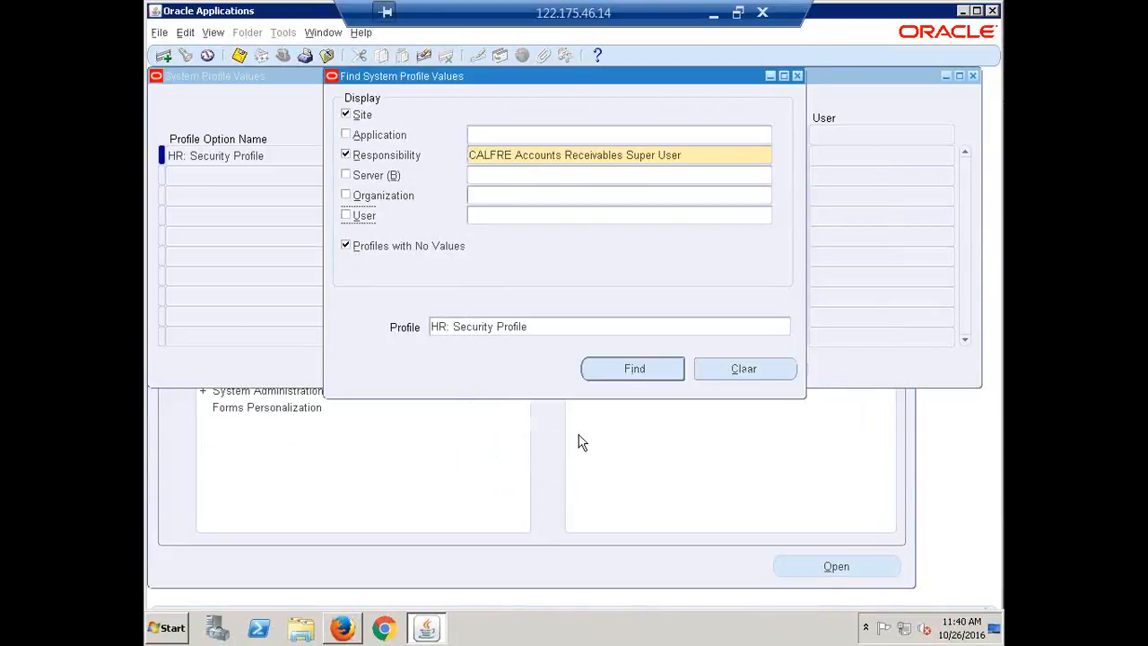
Step: Change the searched profile to MO: Security Profile and run the search for the chosen responsibility
{"action": "left_click", "coordinate": [441, 328]}
{"action": "left_click", "coordinate": [444, 328]}
{"action": "key", "text": "BackSpace"}
{"action": "key", "text": "BackSpace"}
{"action": "key", "text": "BackSpace"}
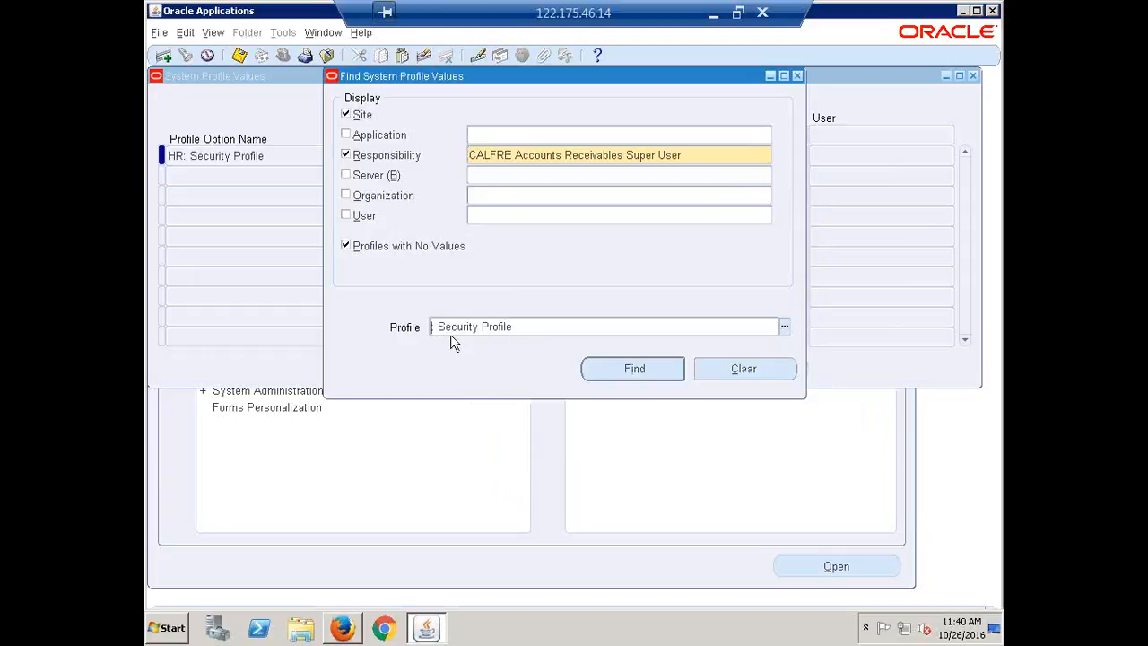
{"action": "type", "text": "MO:"}
{"action": "left_click", "coordinate": [629, 369]}
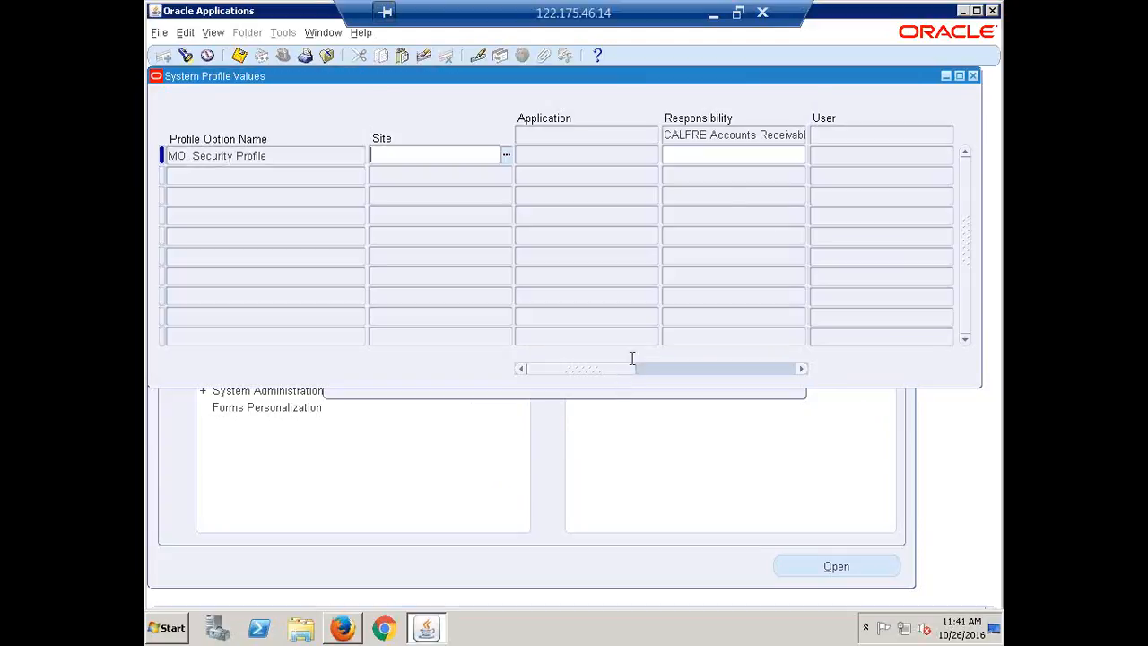
Step: Set the MO: Security Profile value for CALFRE Accounts Receivables Super User to CALFRE India Business Group and save it
{"action": "left_click", "coordinate": [719, 156]}
{"action": "key", "text": "ctrl+v"}
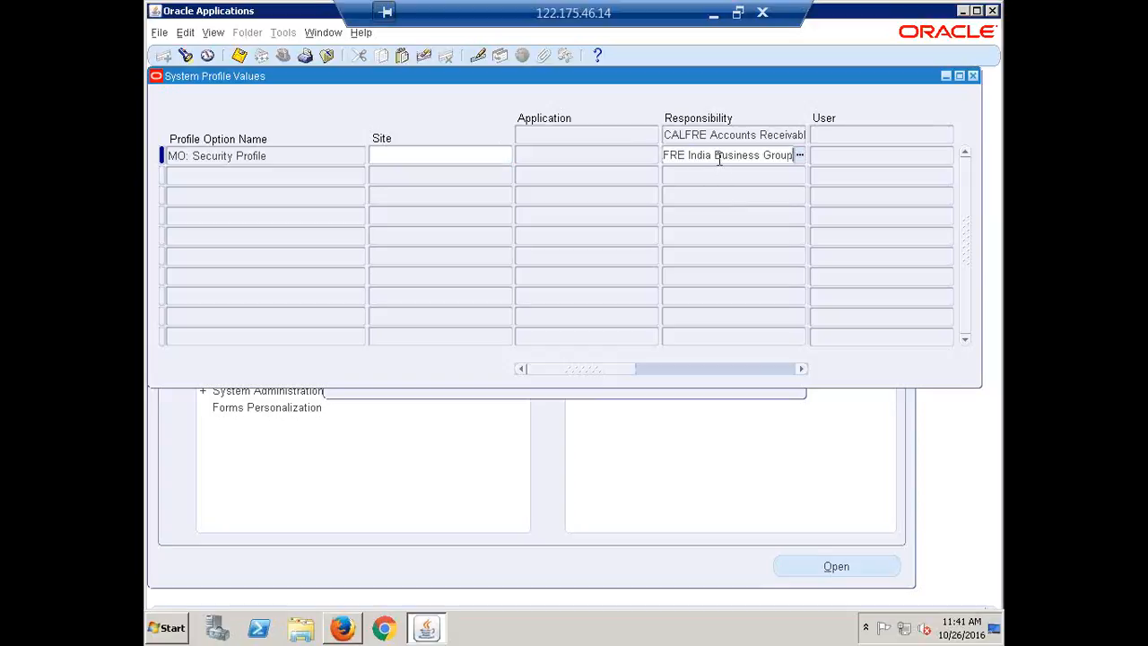
{"action": "key", "text": "Tab"}
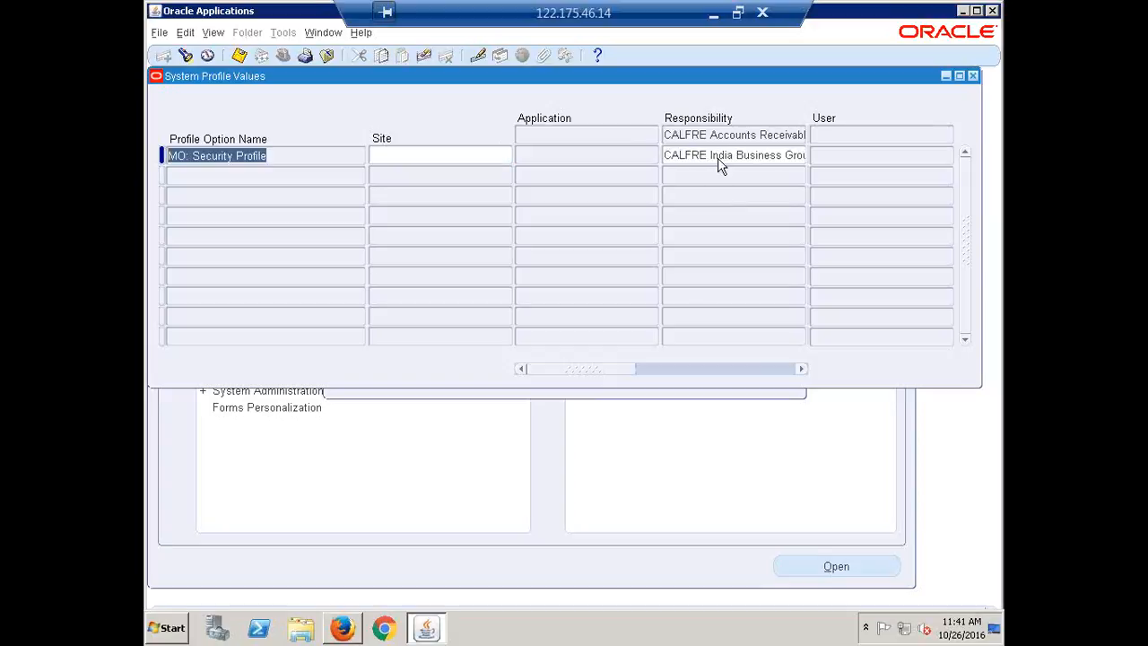
{"action": "left_click", "coordinate": [674, 157]}
{"action": "left_click_drag", "start_coordinate": [674, 157], "coordinate": [871, 181]}
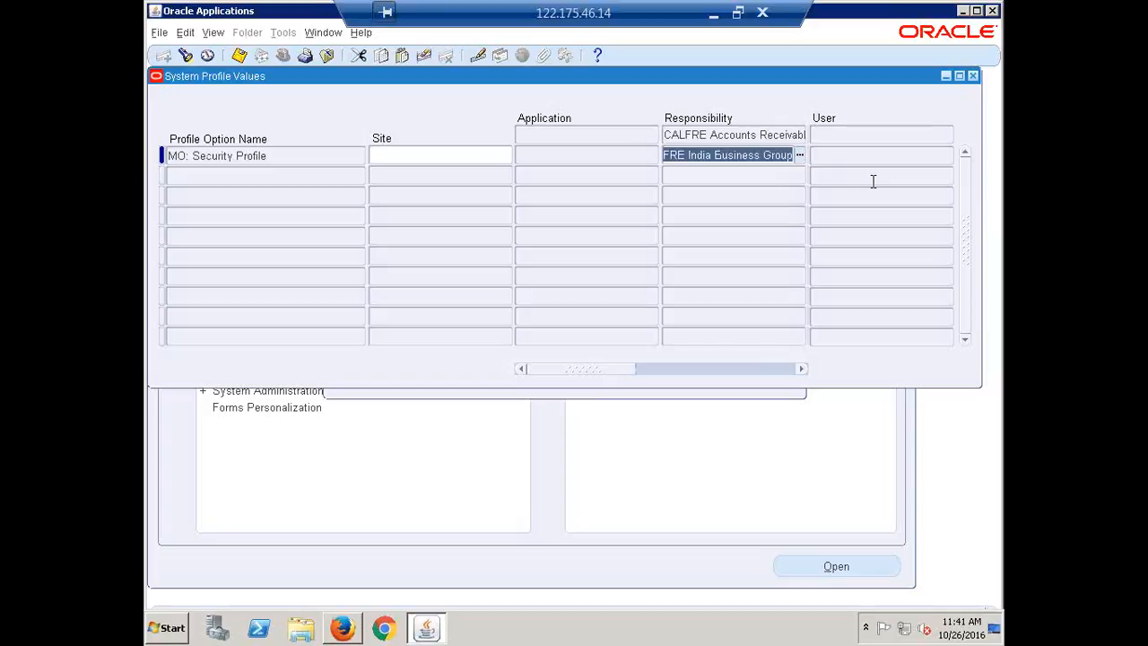
{"action": "key", "text": "ctrl+s"}
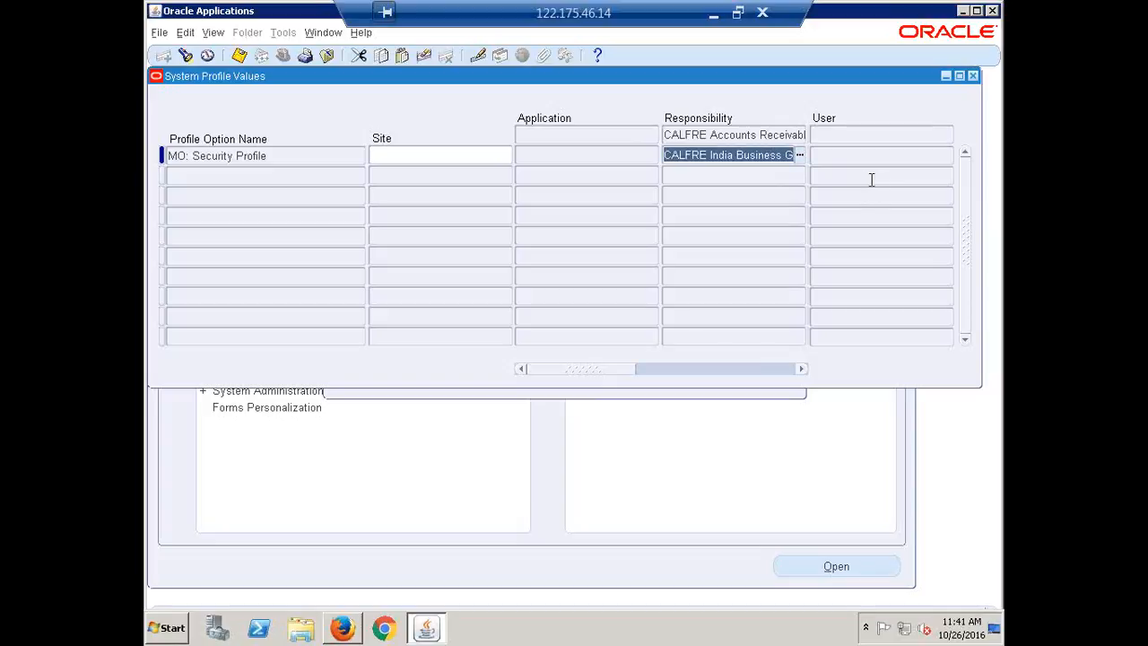
Step: Find MO: Security Profile for CALFRE Cash Management Super User, set it to CALFRE India Business Group and save
{"action": "key", "text": "ctrl+f"}
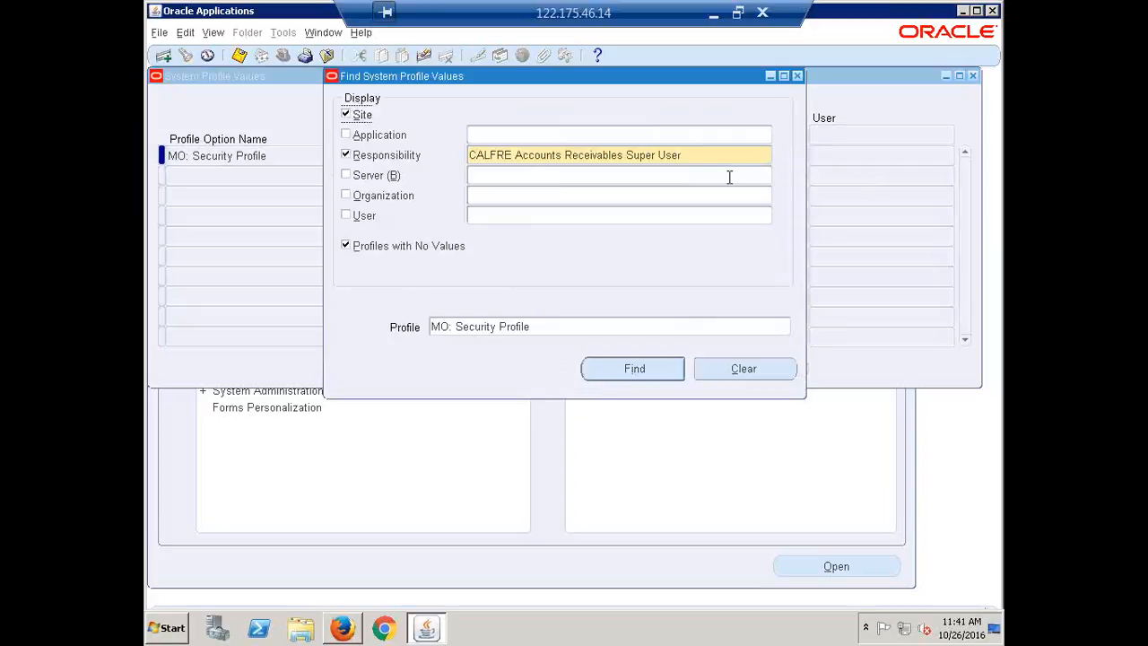
{"action": "left_click", "coordinate": [703, 154]}
{"action": "type", "text": "CALFRE"}
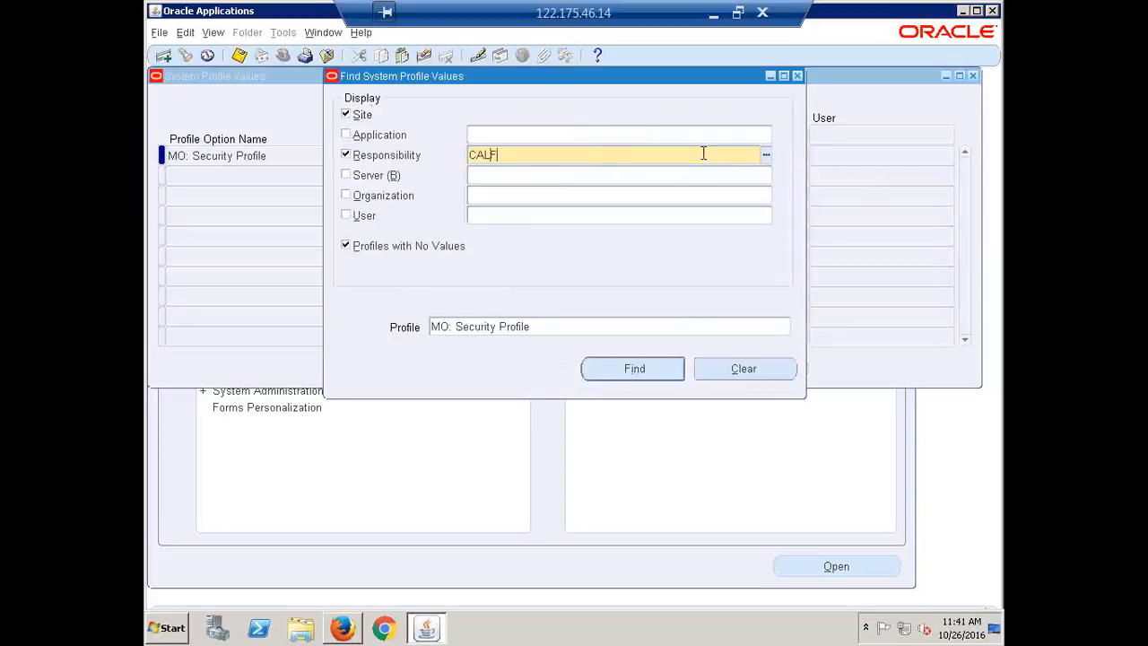
{"action": "key", "text": "Tab"}
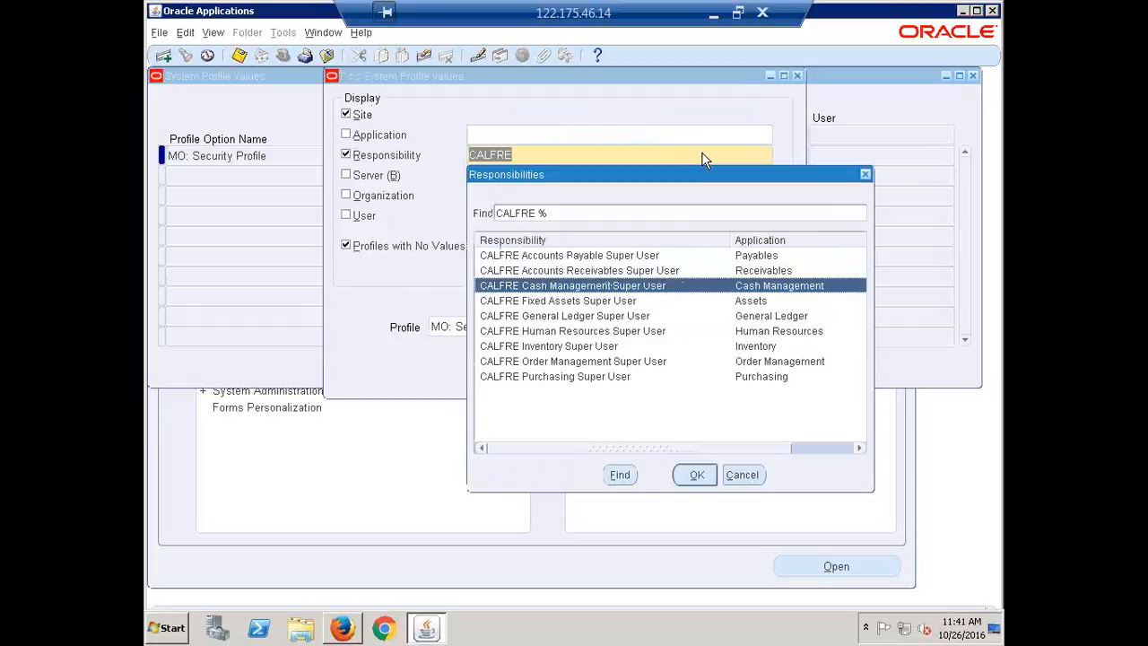
{"action": "key", "text": "Return"}
{"action": "key", "text": "Return"}
{"action": "key", "text": "ctrl+v"}
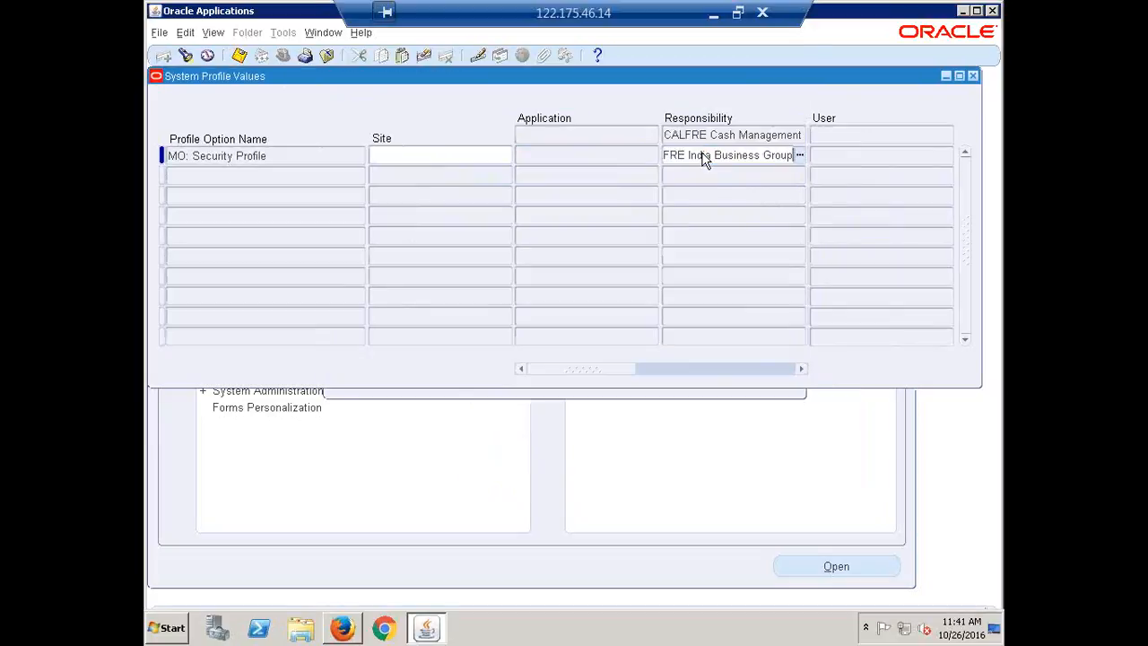
{"action": "key", "text": "ctrl+s"}
{"action": "key", "text": "ctrl+c"}
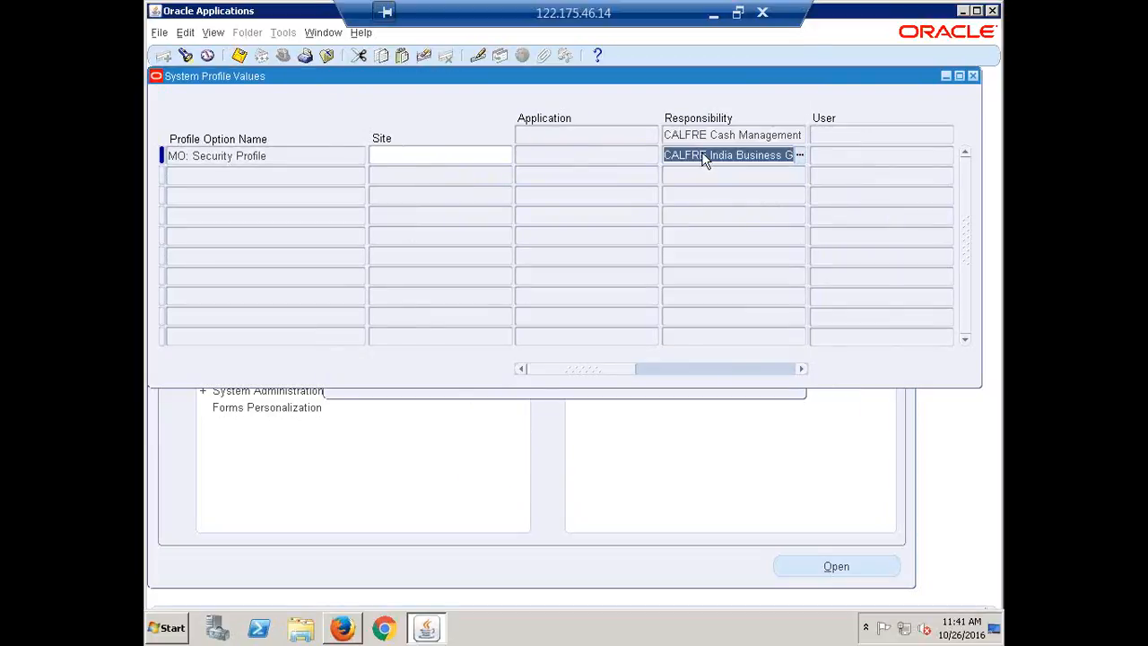
Step: Find MO: Security Profile for CALFRE Fixed Assets Super User, set it to CALFRE India Business Group and save
{"action": "key", "text": "F11"}
{"action": "type", "text": "CALFRE"}
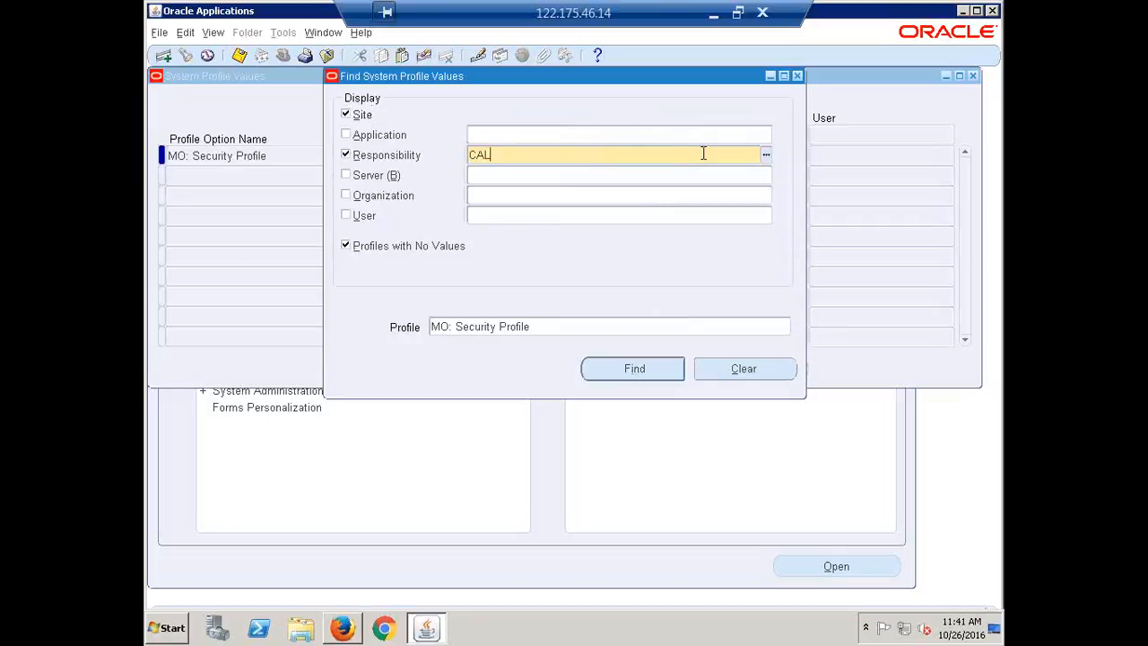
{"action": "key", "text": "Tab"}
{"action": "key", "text": "Down"}
{"action": "key", "text": "Down"}
{"action": "key", "text": "Down"}
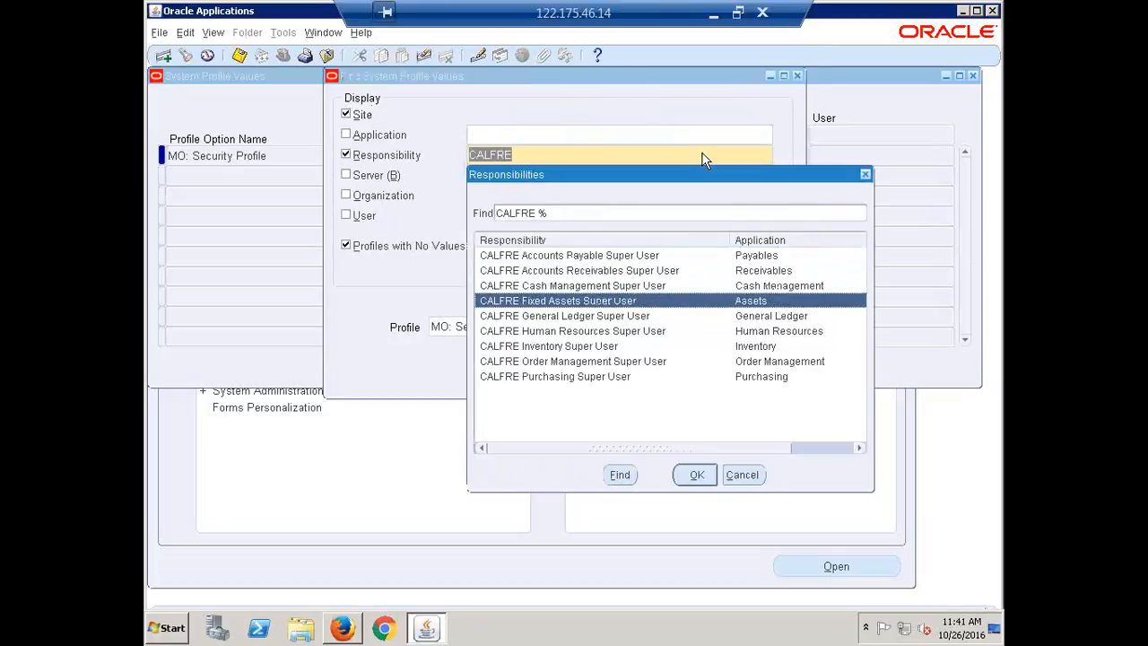
{"action": "key", "text": "Return"}
{"action": "key", "text": "Return"}
{"action": "key", "text": "ctrl+v"}
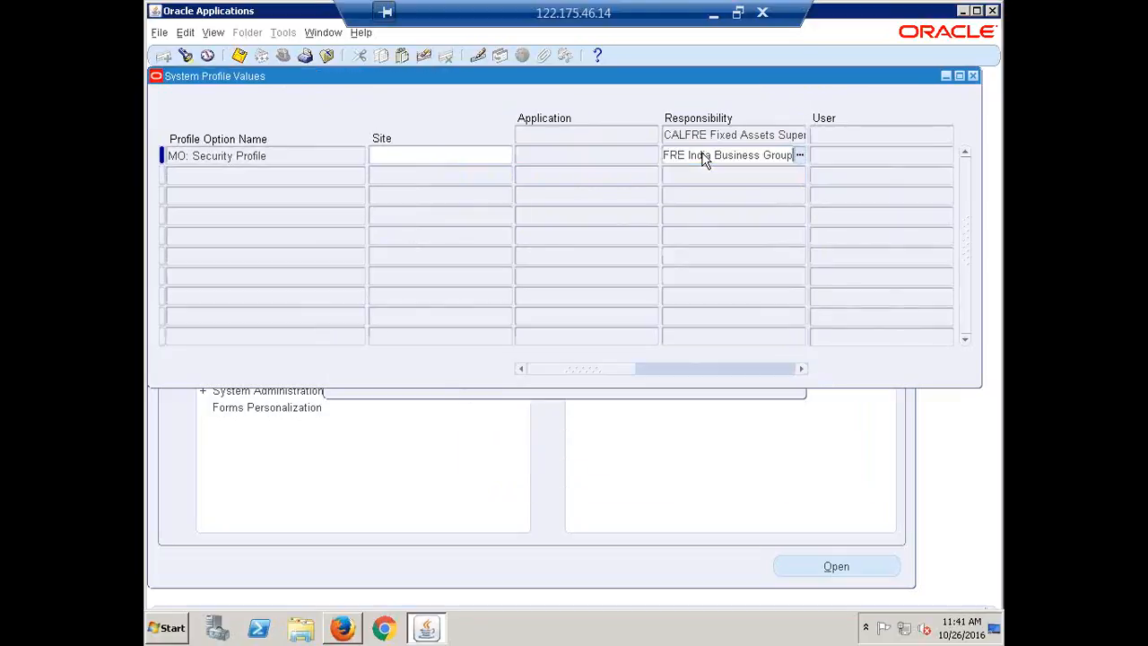
{"action": "key", "text": "ctrl+s"}
{"action": "key", "text": "ctrl+c"}
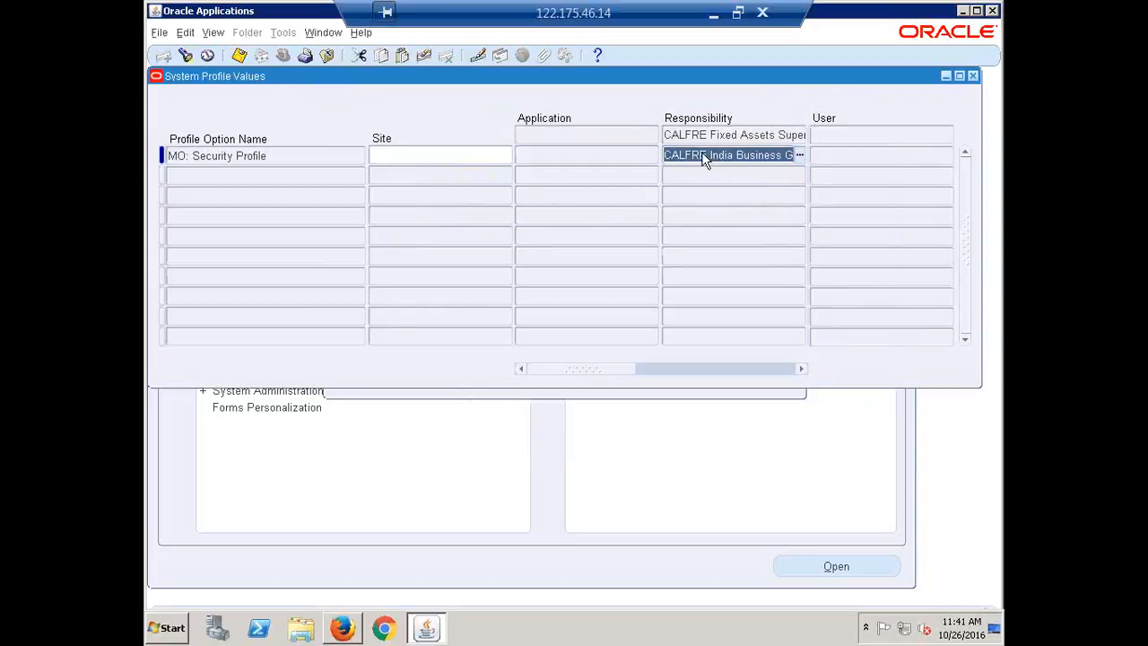
Step: Find MO: Security Profile for CALFRE General Ledger Super User and set it to CALFRE India Business Group
{"action": "key", "text": "ctrl+f"}
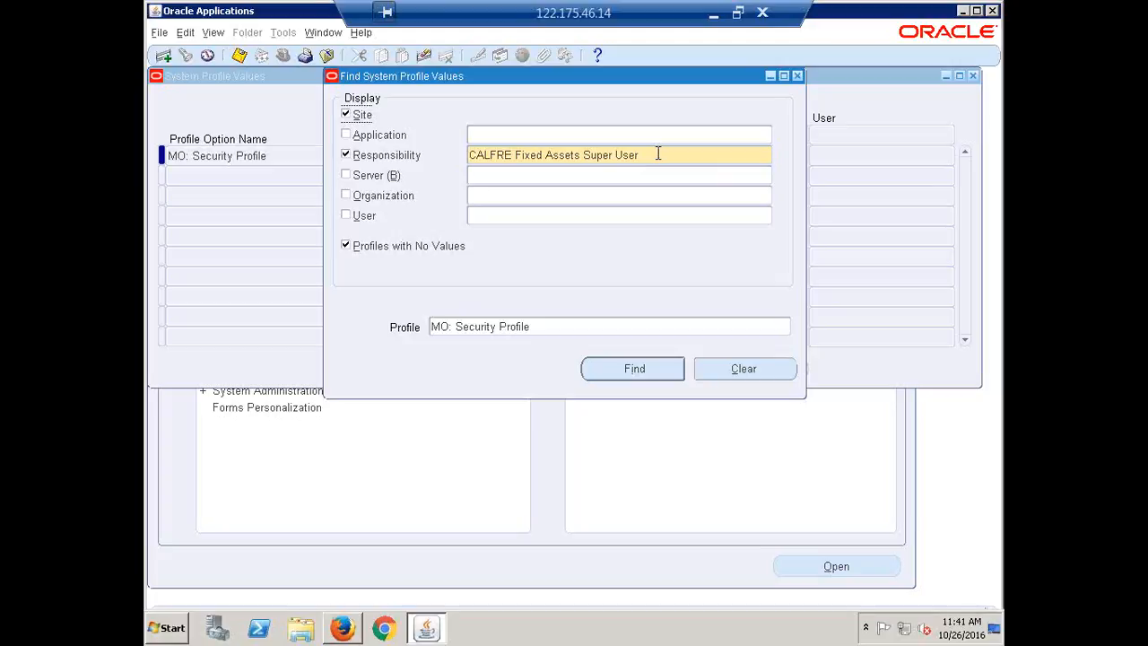
{"action": "left_click", "coordinate": [657, 153]}
{"action": "type", "text": "CALFRE"}
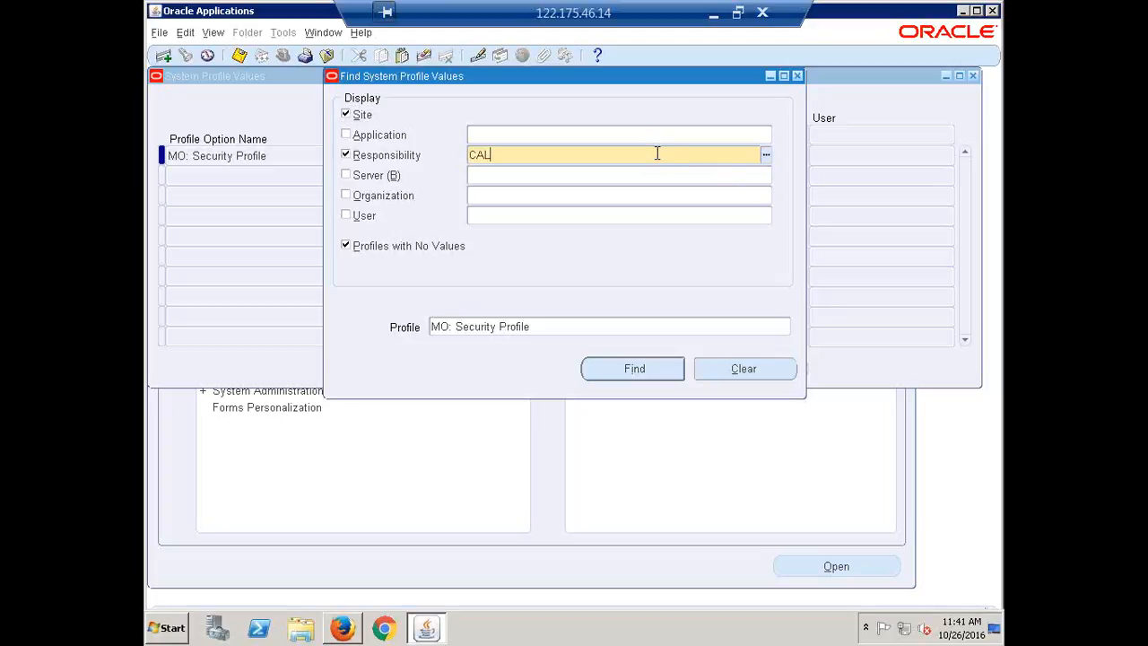
{"action": "key", "text": "Tab"}
{"action": "key", "text": "Down"}
{"action": "key", "text": "Down"}
{"action": "key", "text": "Down"}
{"action": "key", "text": "Down"}
{"action": "key", "text": "Down"}
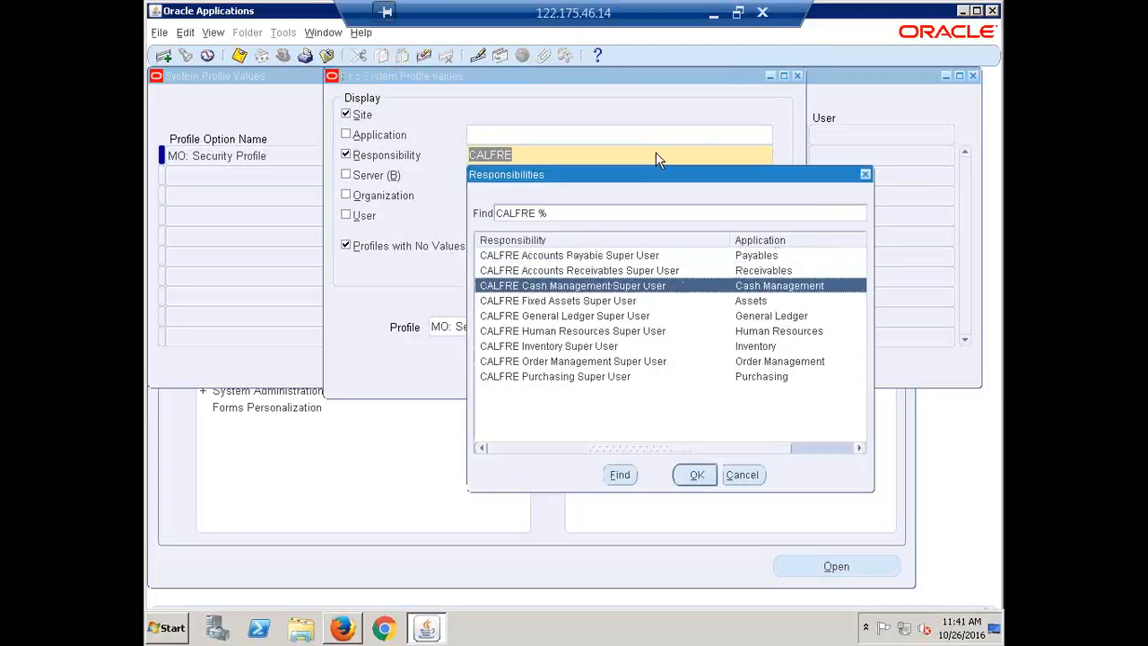
{"action": "key", "text": "Up"}
{"action": "key", "text": "Return"}
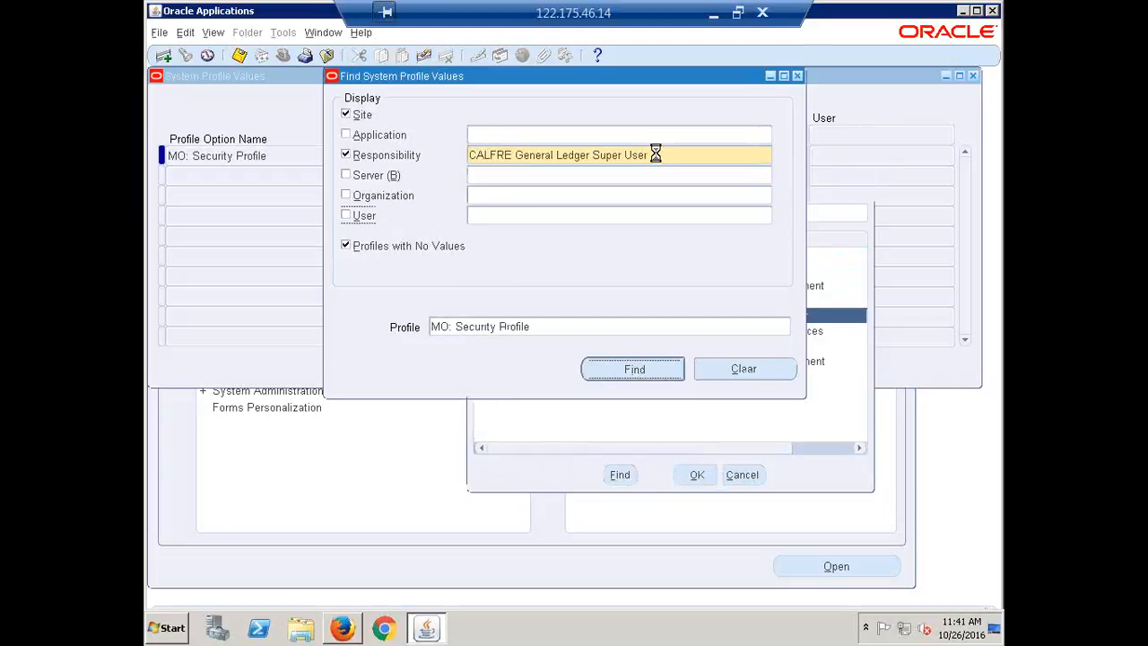
{"action": "key", "text": "Return"}
{"action": "key", "text": "ctrl+v"}
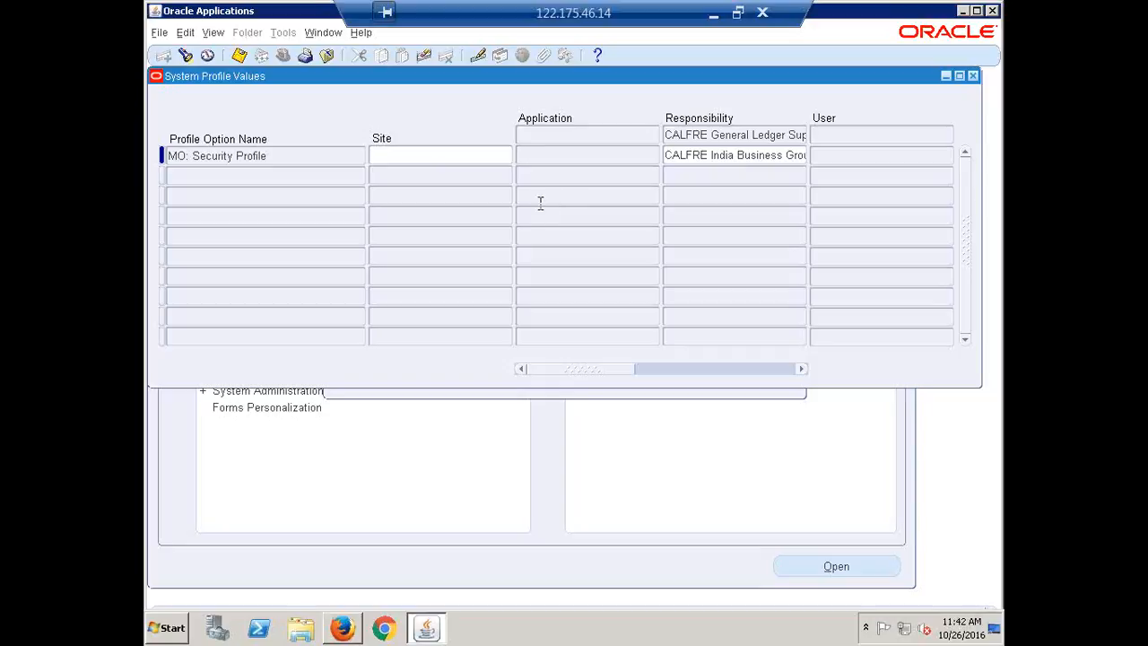
Step: Find MO: Security Profile for CALFRE Human Resources Super User and set it to CALFRE India Business Group
{"action": "key", "text": "F11"}
{"action": "triple_click", "coordinate": [658, 153]}
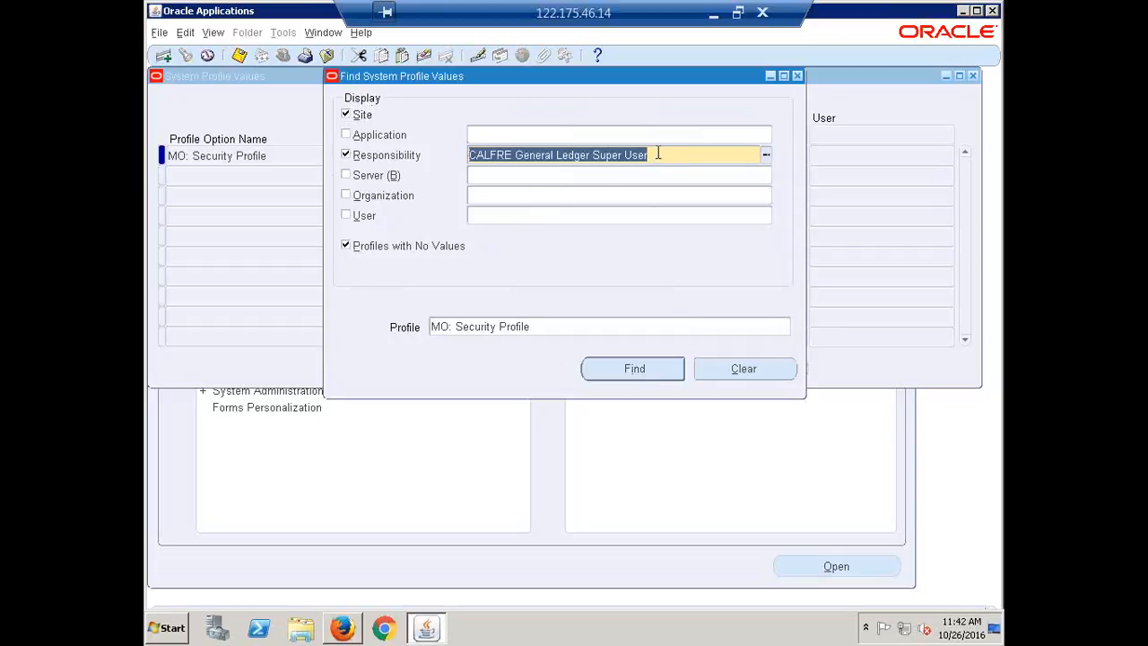
{"action": "type", "text": "CALFRE"}
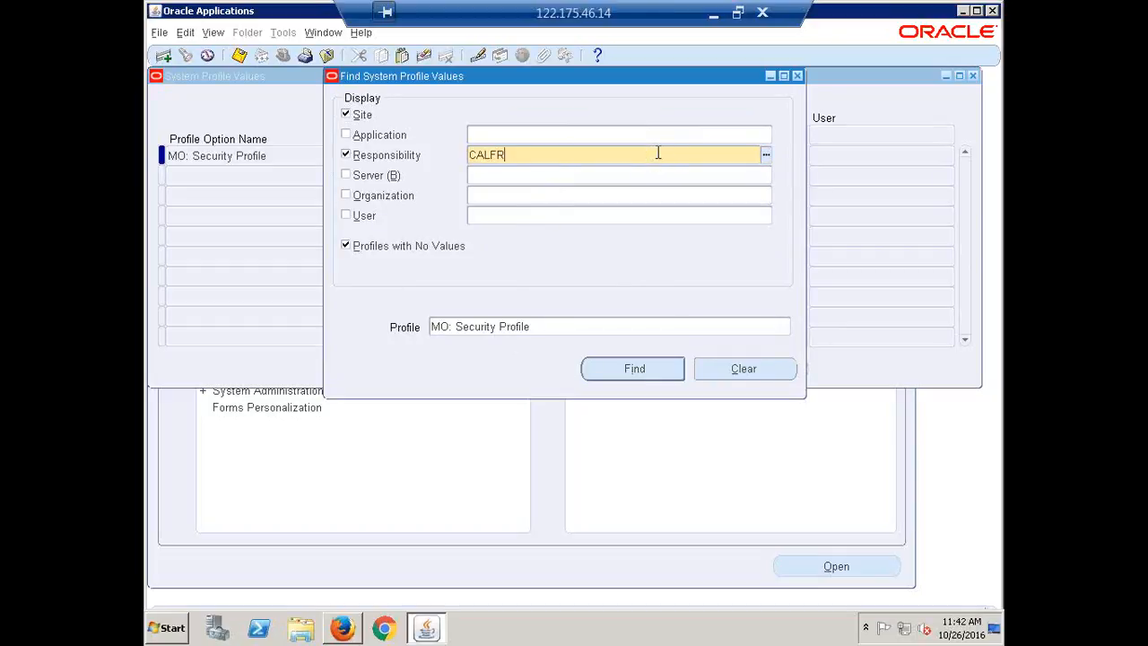
{"action": "key", "text": "Tab"}
{"action": "key", "text": "Down"}
{"action": "key", "text": "Down"}
{"action": "key", "text": "Down"}
{"action": "key", "text": "Down"}
{"action": "key", "text": "Down"}
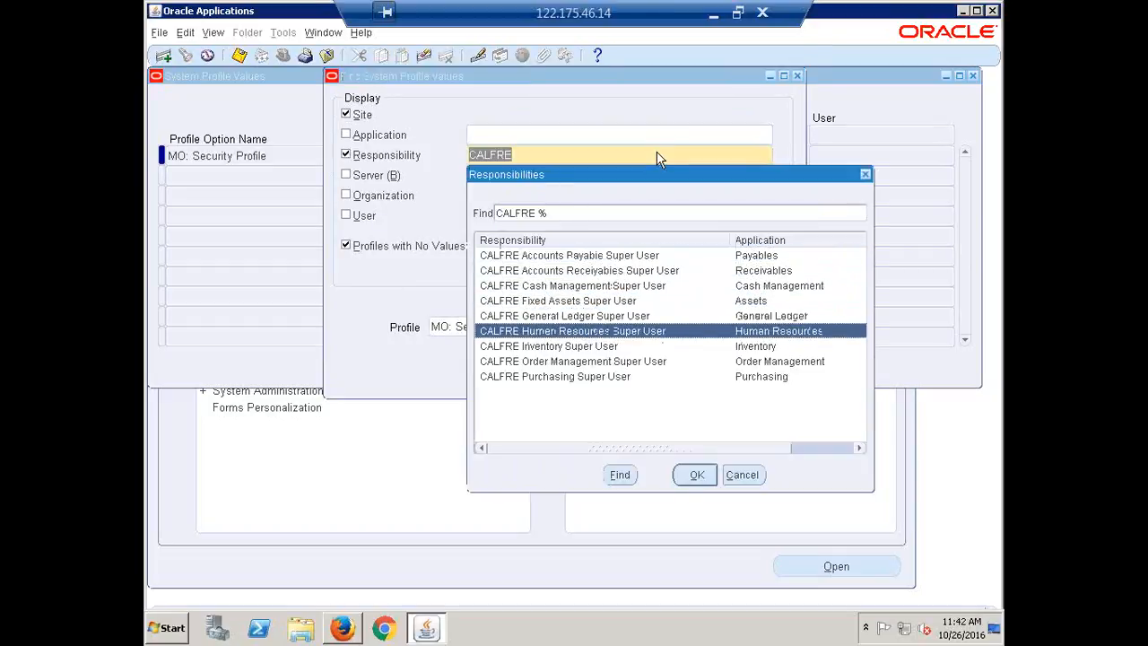
{"action": "key", "text": "Return"}
{"action": "key", "text": "Return"}
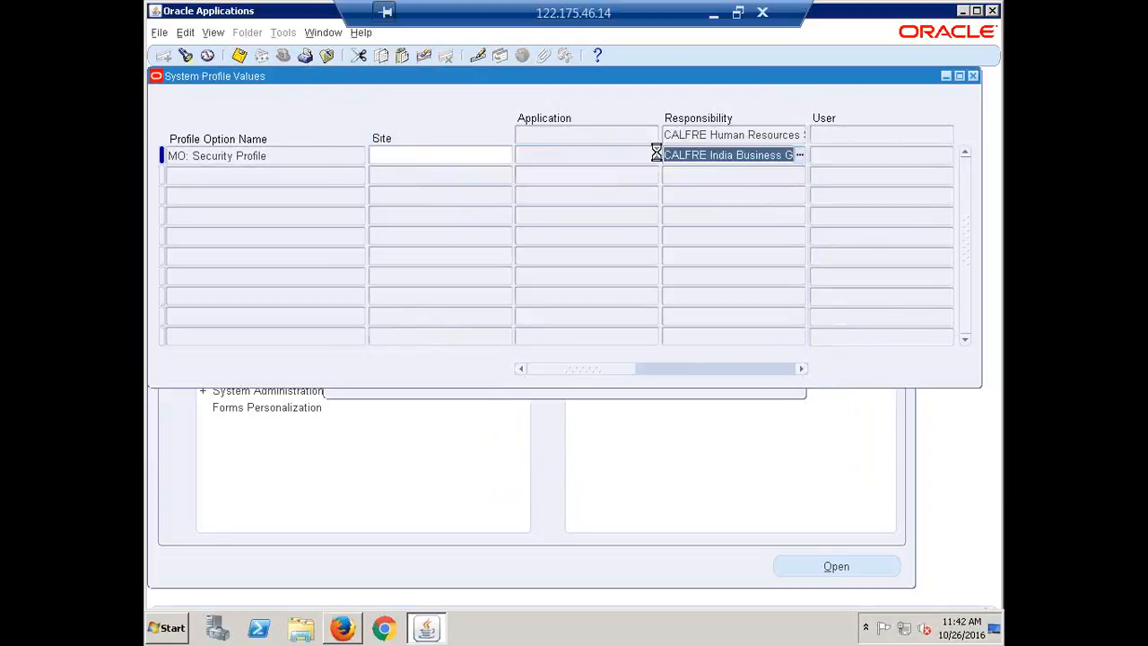
Step: Query MO: Security Profile again for CALFRE General Ledger Super User to check its value
{"action": "key", "text": "ctrl+f"}
{"action": "type", "text": "CALFRE"}
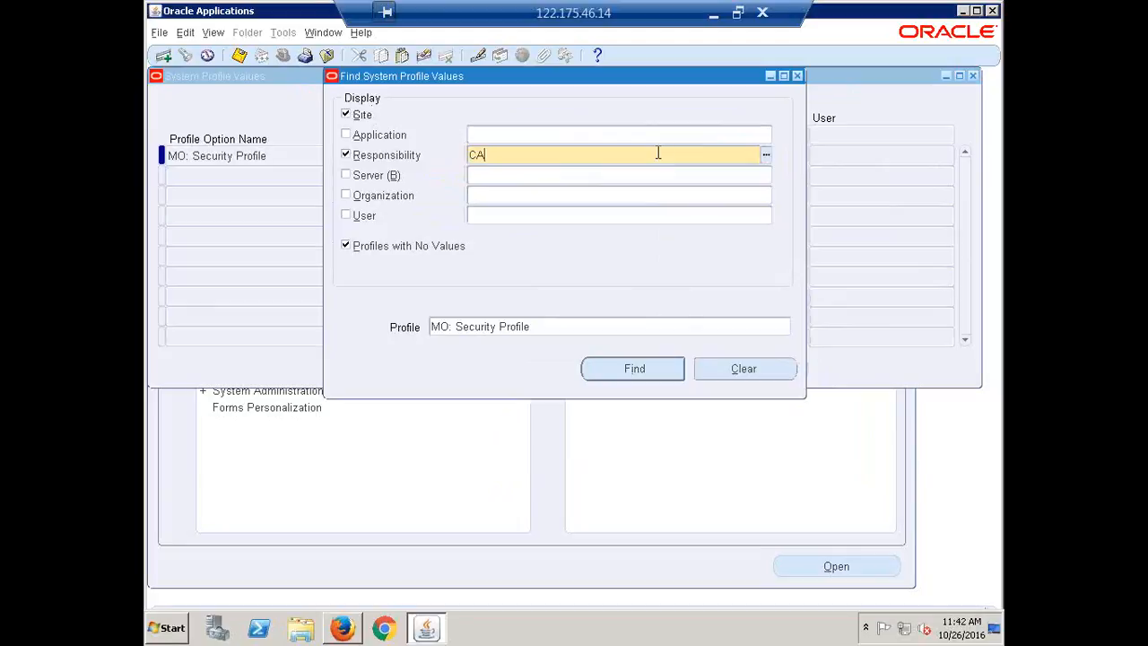
{"action": "key", "text": "Tab"}
{"action": "key", "text": "Down"}
{"action": "key", "text": "Down"}
{"action": "key", "text": "Down"}
{"action": "key", "text": "Down"}
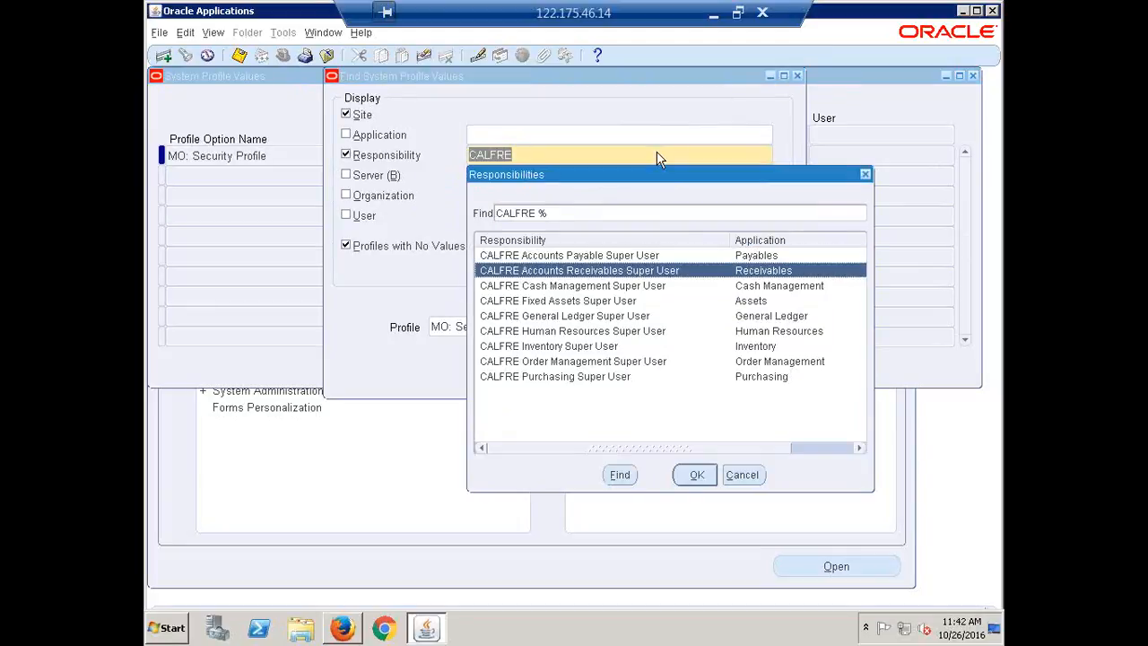
{"action": "key", "text": "Down"}
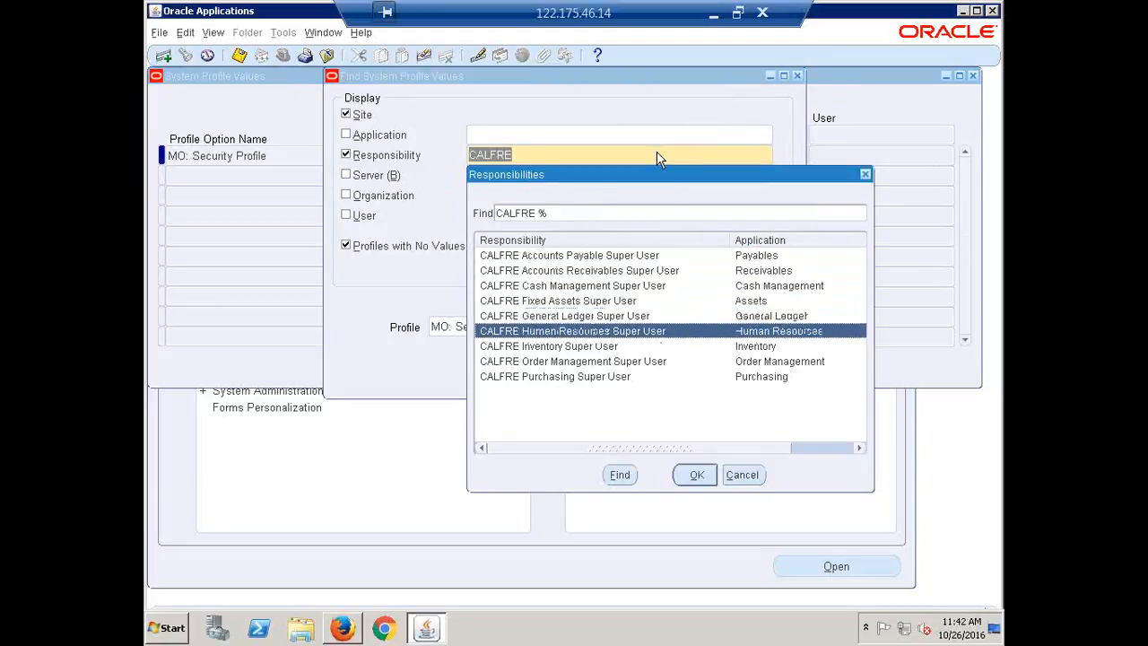
{"action": "key", "text": "Down"}
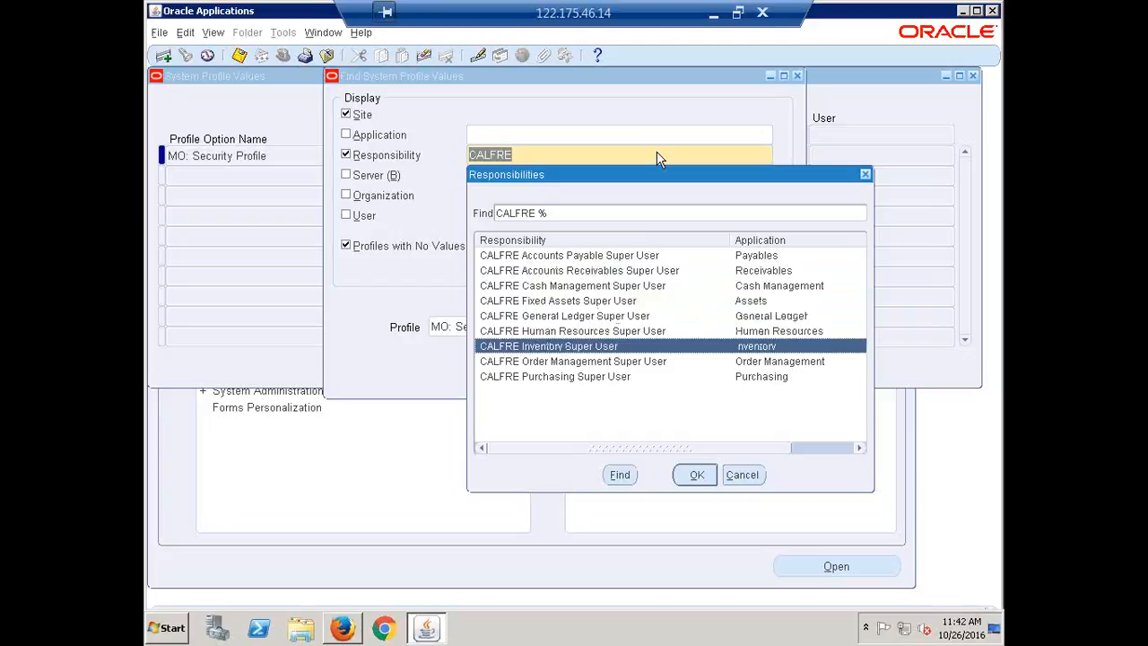
{"action": "key", "text": "Up"}
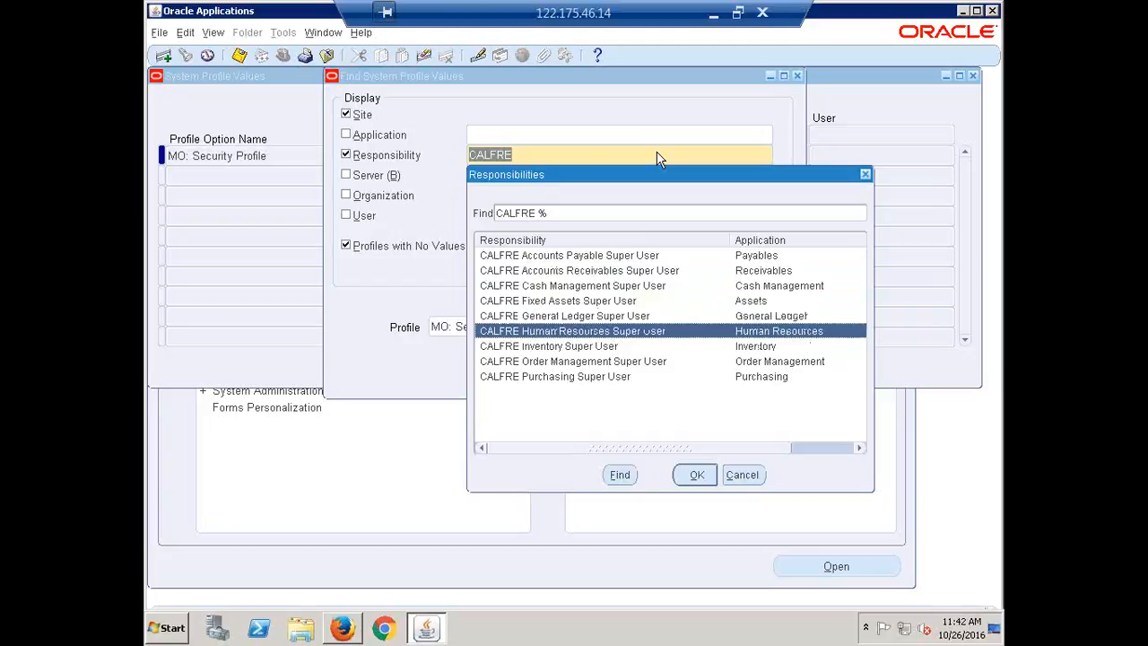
{"action": "key", "text": "Up"}
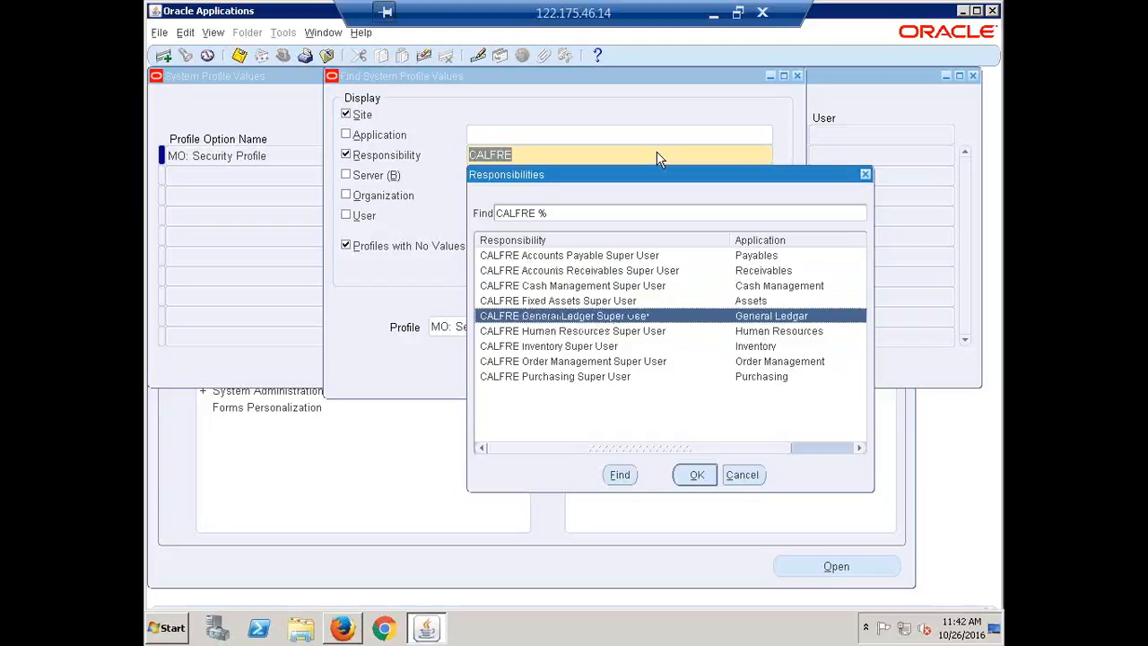
{"action": "key", "text": "Return"}
{"action": "key", "text": "Return"}
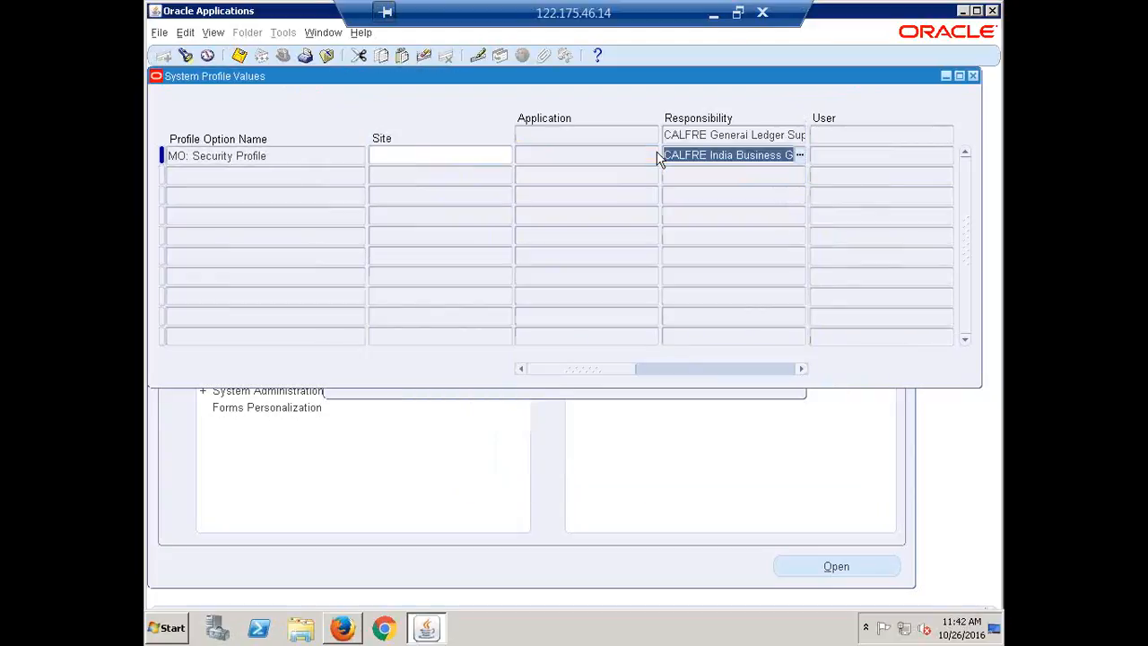
Step: Query MO: Security Profile again for CALFRE Human Resources Super User to check its value
{"action": "key", "text": "F11"}
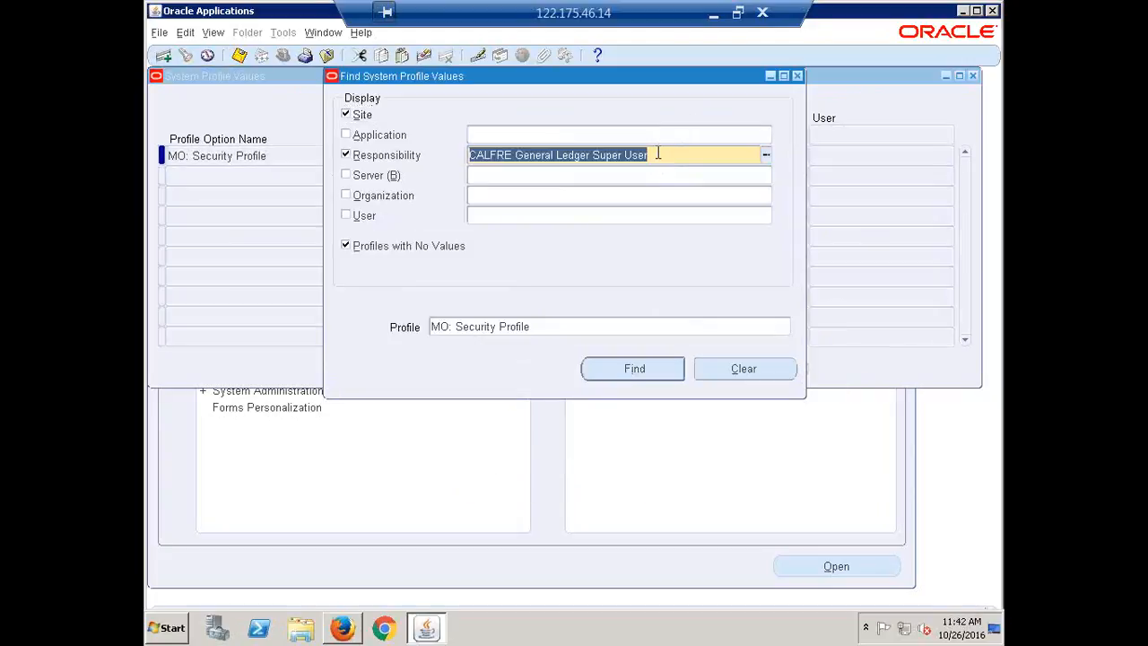
{"action": "type", "text": "CALFRE"}
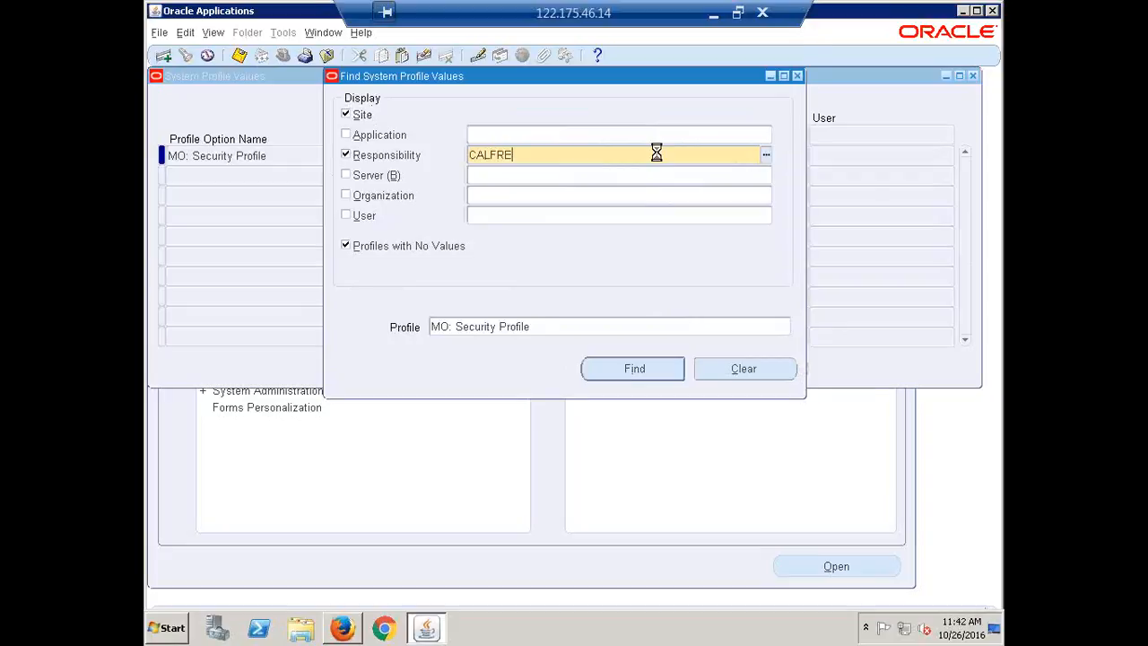
{"action": "key", "text": "Tab"}
{"action": "key", "text": "Down"}
{"action": "key", "text": "Down"}
{"action": "key", "text": "Down"}
{"action": "key", "text": "Down"}
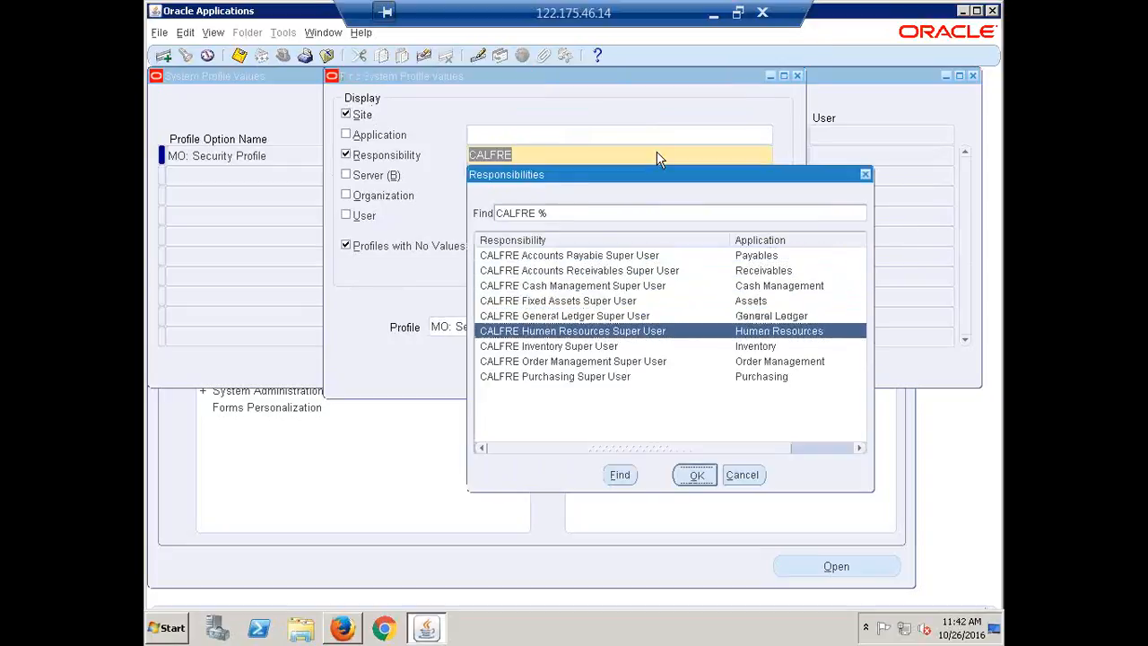
{"action": "key", "text": "Return"}
{"action": "key", "text": "Return"}
{"action": "key", "text": "Tab"}
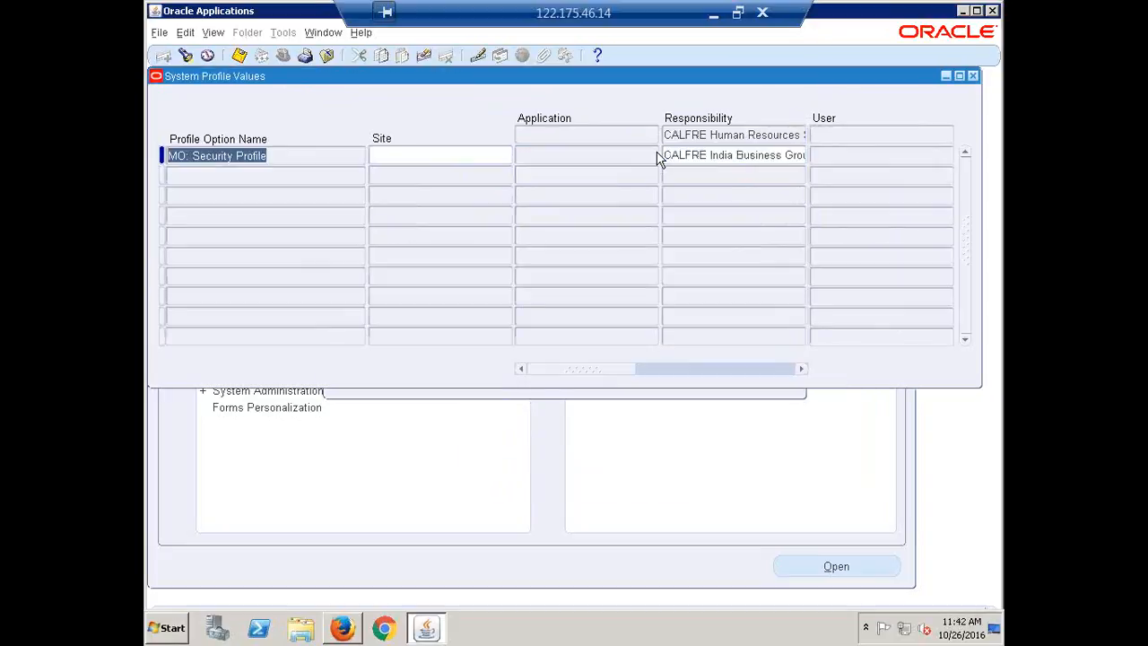
Step: Find MO: Security Profile for CALFRE Order Management Super User and set it to CALFRE India Business Group
{"action": "key", "text": "ctrl+f"}
{"action": "type", "text": "CALFRE"}
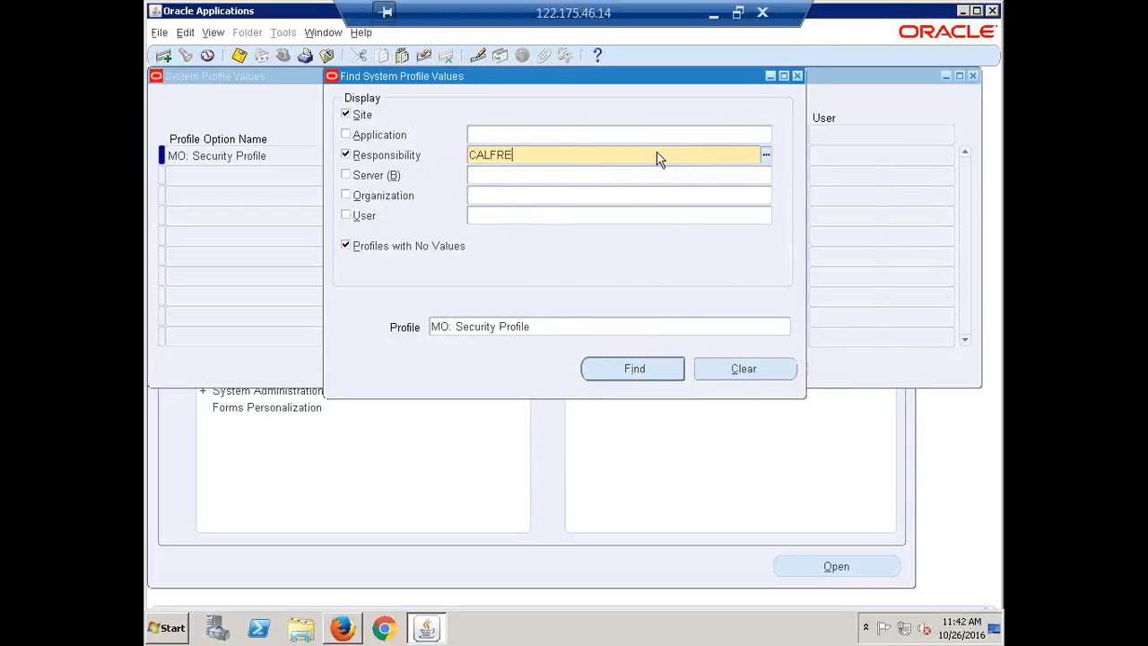
{"action": "key", "text": "Tab"}
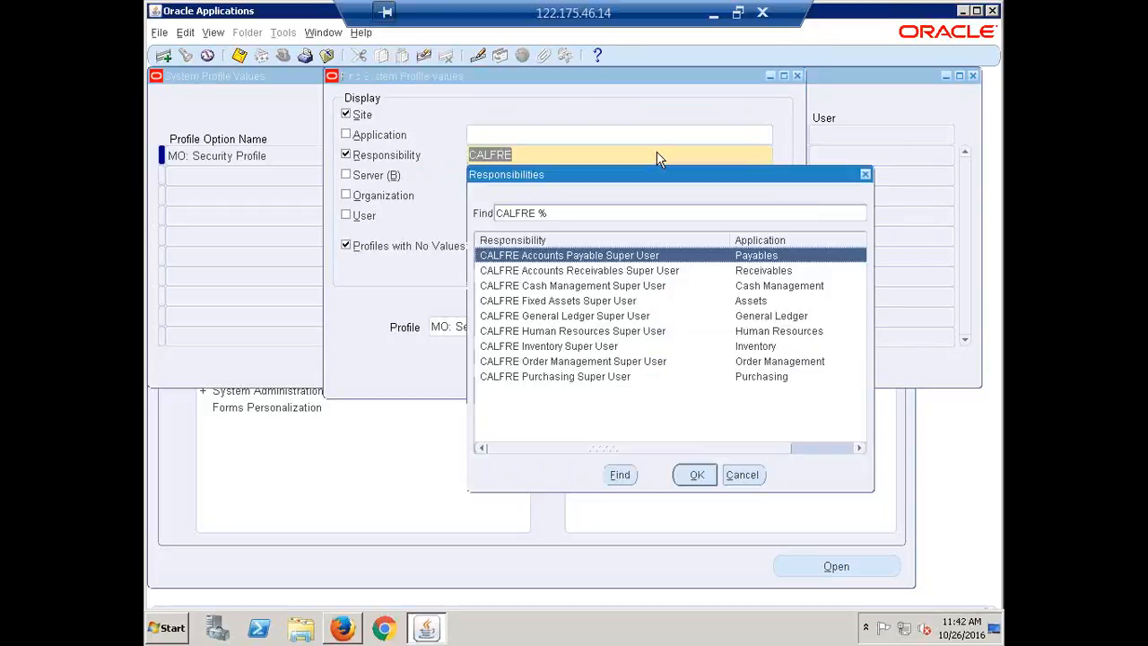
{"action": "key", "text": "Down"}
{"action": "key", "text": "Down"}
{"action": "key", "text": "Down"}
{"action": "key", "text": "Down"}
{"action": "key", "text": "Down"}
{"action": "key", "text": "Down"}
{"action": "key", "text": "Down"}
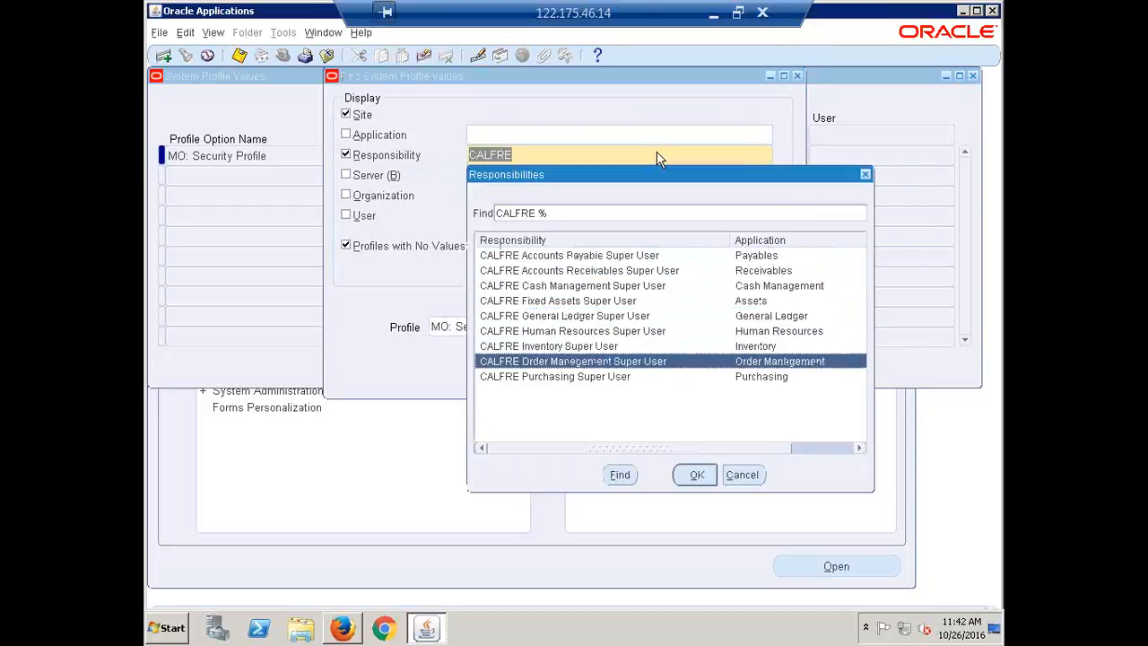
{"action": "key", "text": "Return"}
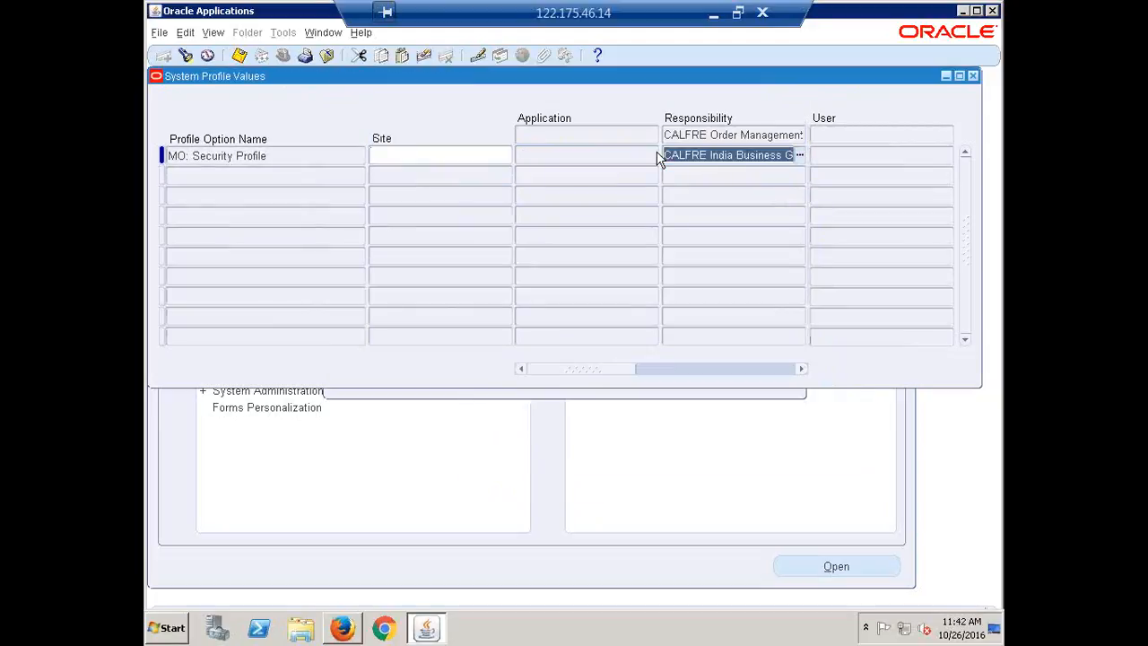
Step: Query MO: Security Profile again for CALFRE Order Management Super User to check its value
{"action": "key", "text": "ctrl+f"}
{"action": "left_click", "coordinate": [659, 158]}
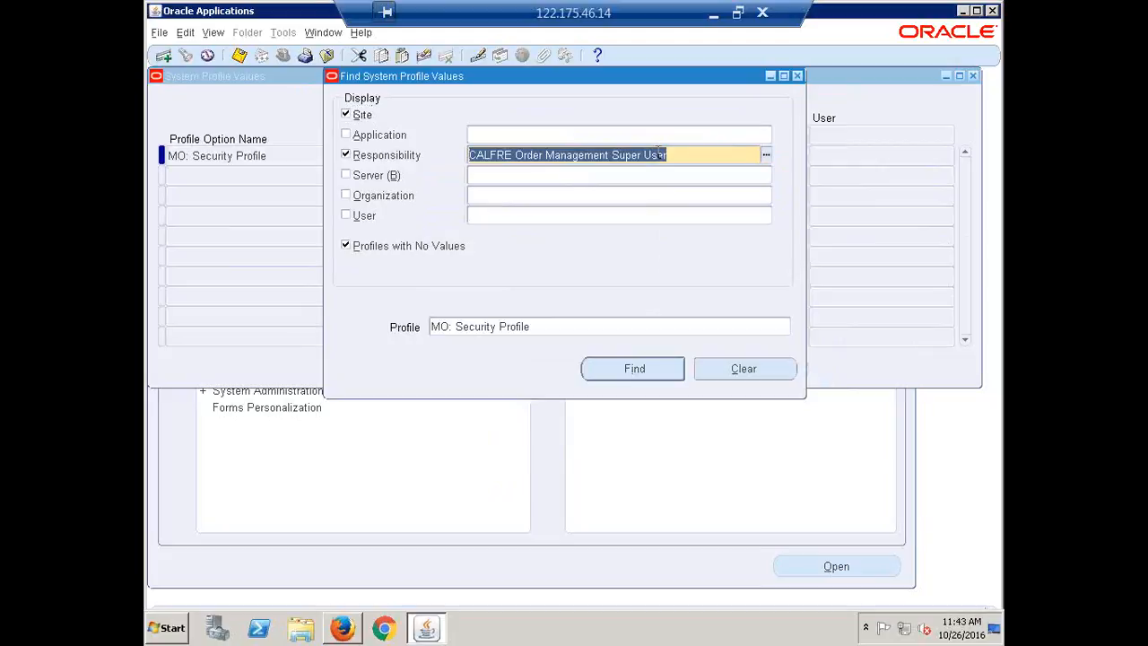
{"action": "type", "text": "CALFRE"}
{"action": "key", "text": "Tab"}
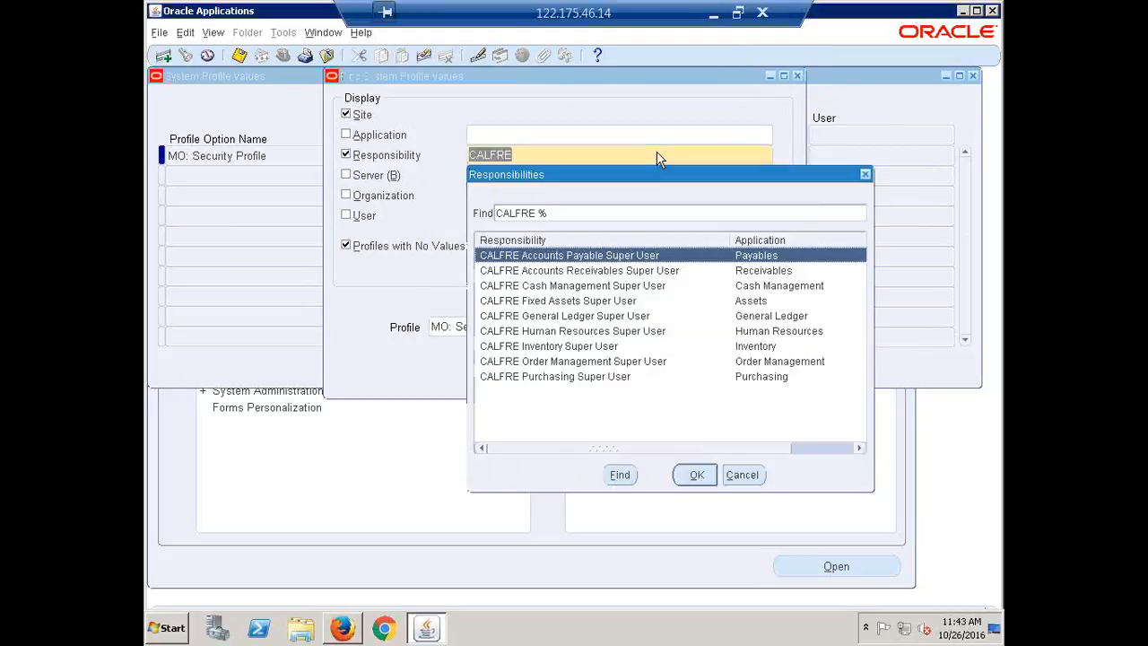
{"action": "key", "text": "Down"}
{"action": "key", "text": "Down"}
{"action": "key", "text": "Down"}
{"action": "key", "text": "Down"}
{"action": "key", "text": "Down"}
{"action": "key", "text": "Down"}
{"action": "key", "text": "Down"}
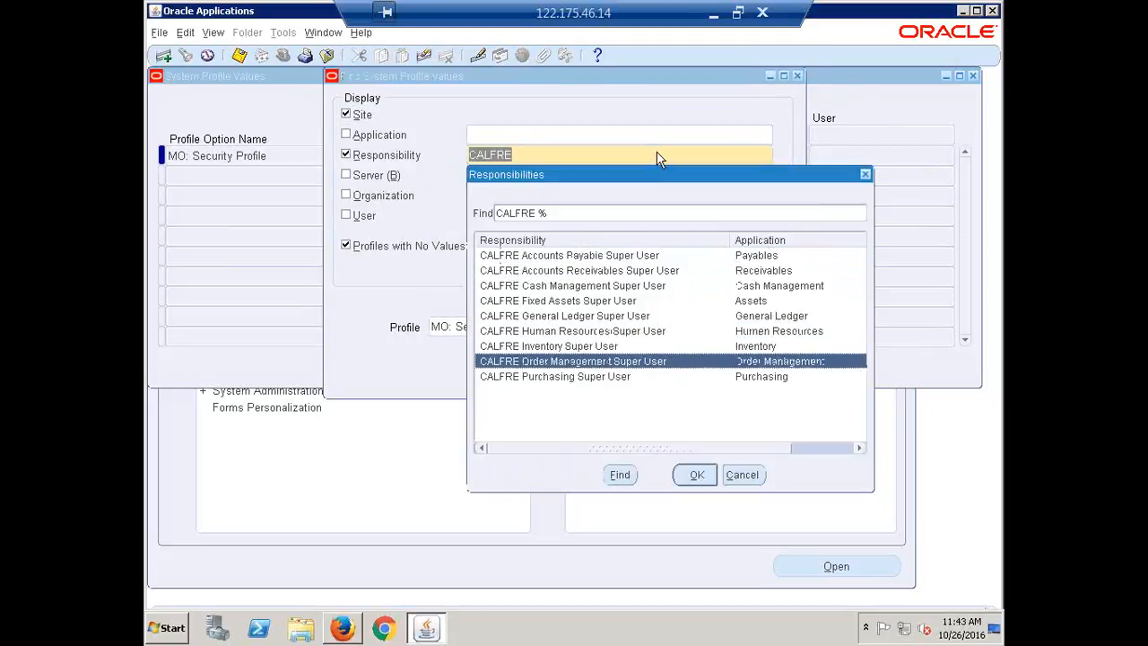
{"action": "key", "text": "Return"}
{"action": "key", "text": "Return"}
{"action": "key", "text": "Tab"}
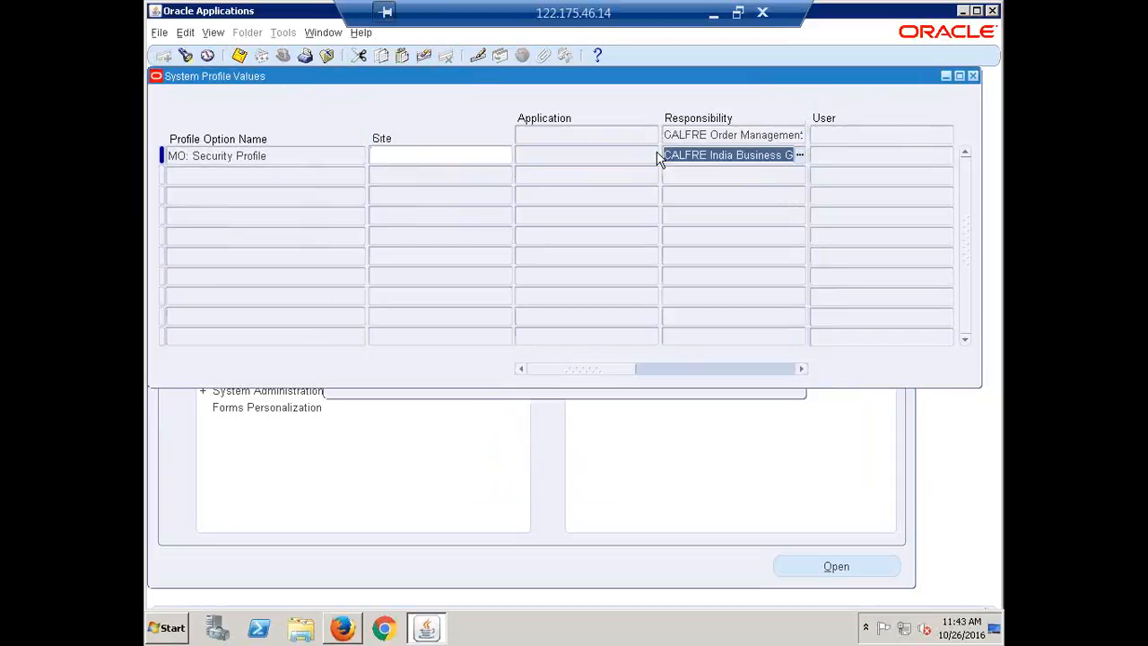
Step: Find MO: Security Profile for CALFRE Inventory Super User and set it to CALFRE India Business Group
{"action": "key", "text": "F11"}
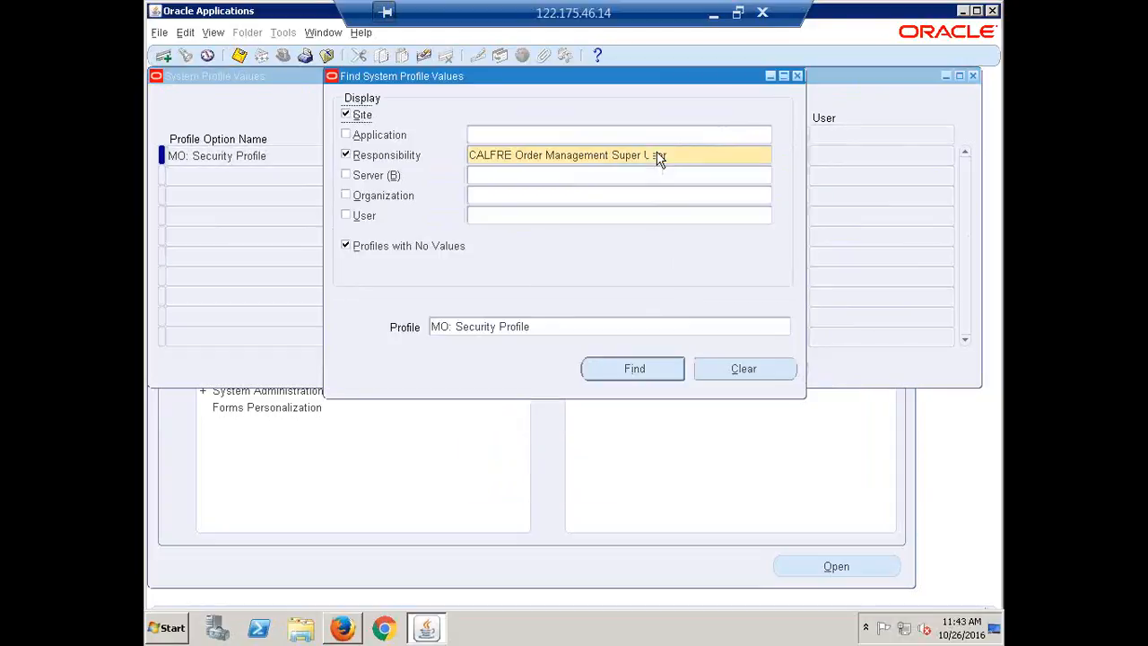
{"action": "triple_click", "coordinate": [659, 154]}
{"action": "type", "text": "CALFRE"}
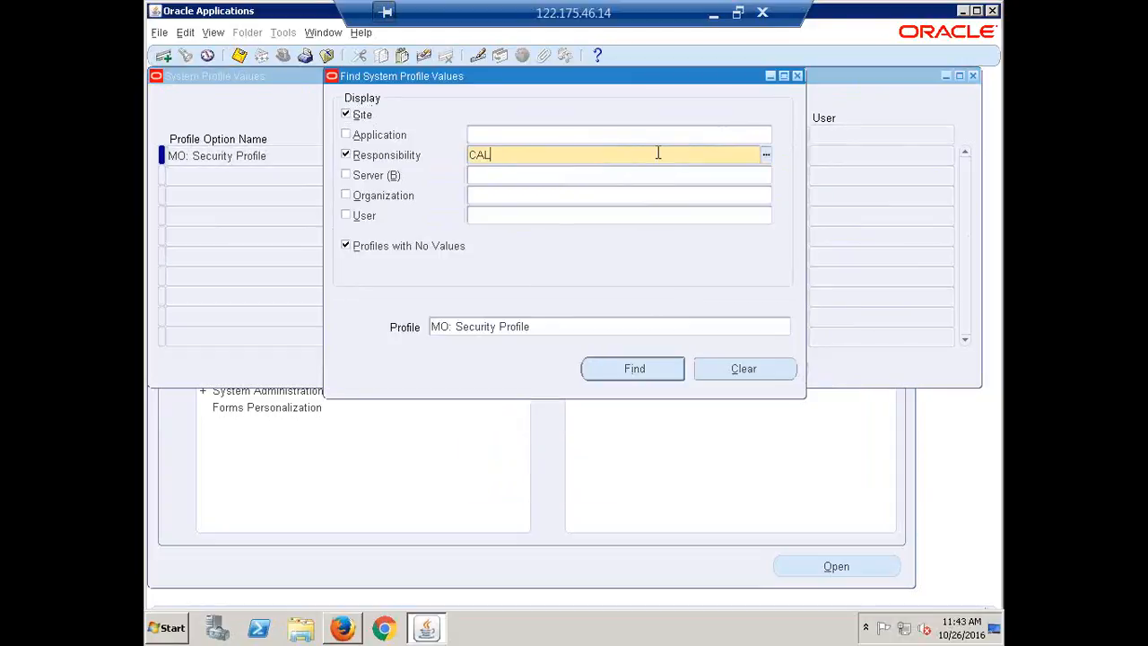
{"action": "key", "text": "Tab"}
{"action": "key", "text": "Down"}
{"action": "key", "text": "Down"}
{"action": "key", "text": "Down"}
{"action": "key", "text": "Down"}
{"action": "key", "text": "Down"}
{"action": "key", "text": "Down"}
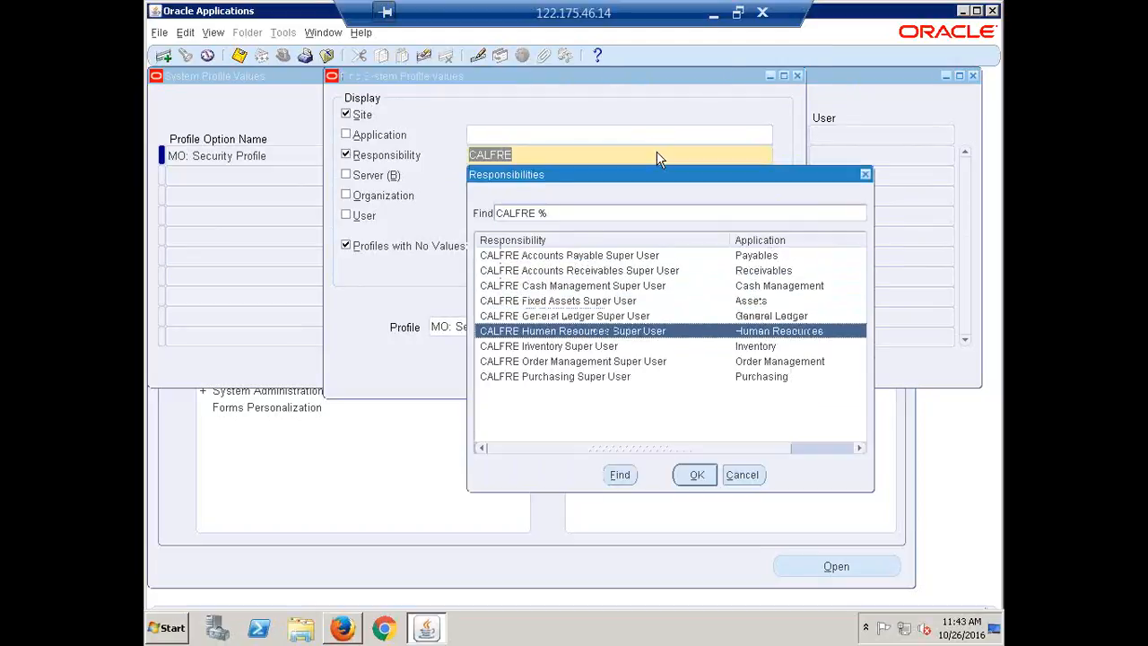
{"action": "key", "text": "Return"}
{"action": "key", "text": "Return"}
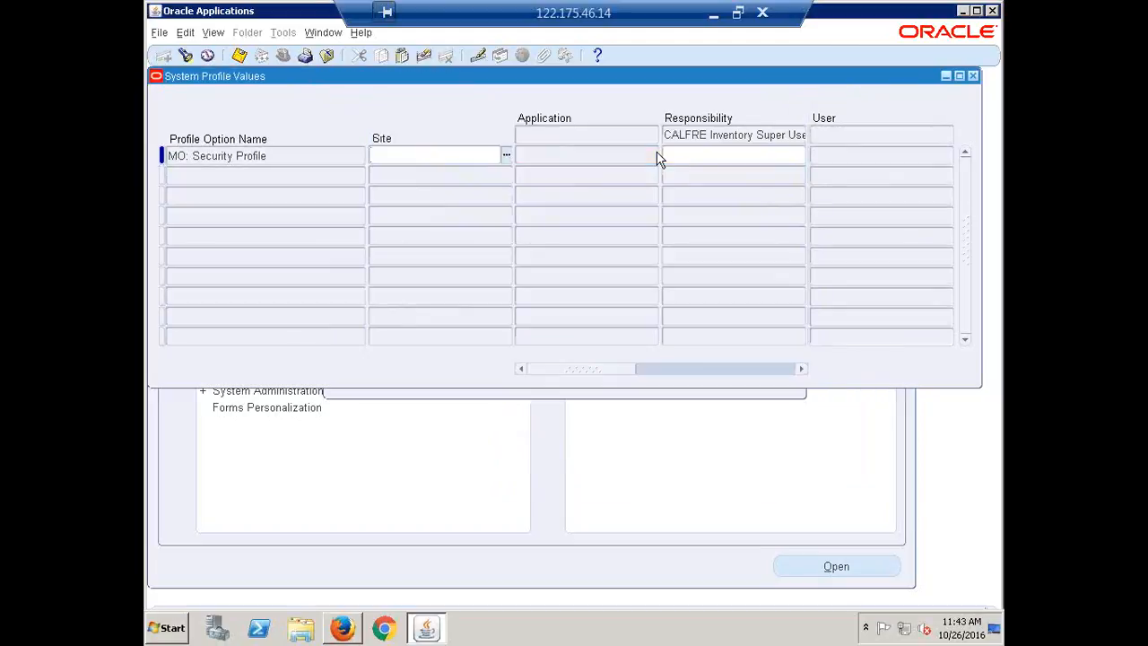
{"action": "left_click", "coordinate": [659, 157]}
{"action": "left_click_drag", "start_coordinate": [793, 156], "coordinate": [657, 153]}
{"action": "key", "text": "ctrl+c"}
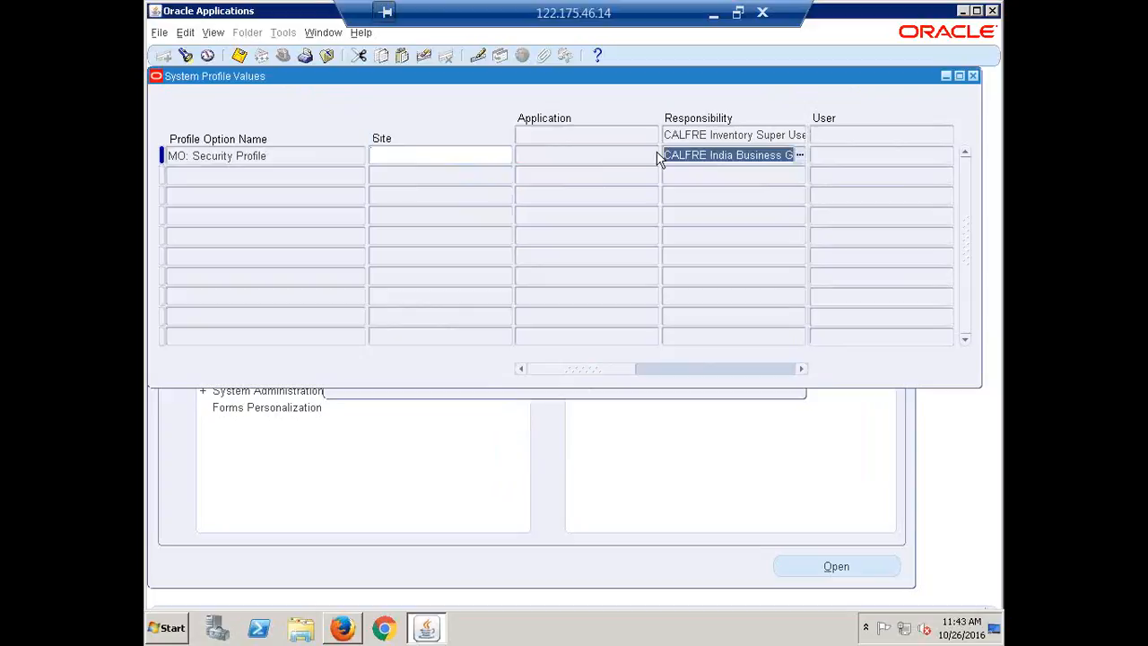
Step: Find MO: Security Profile for CALFRE Purchasing Super User and set it to CALFRE India Business Group
{"action": "key", "text": "F11"}
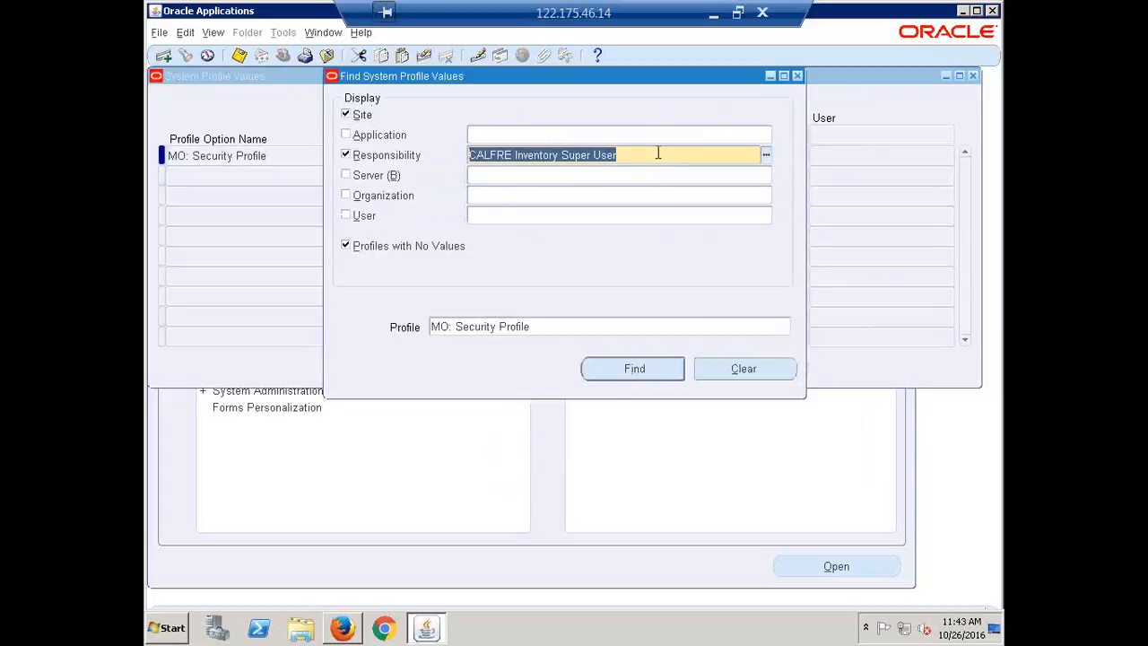
{"action": "type", "text": "CALFRE"}
{"action": "key", "text": "Tab"}
{"action": "key", "text": "Down"}
{"action": "key", "text": "Down"}
{"action": "key", "text": "Down"}
{"action": "key", "text": "Down"}
{"action": "key", "text": "Down"}
{"action": "key", "text": "Down"}
{"action": "key", "text": "Down"}
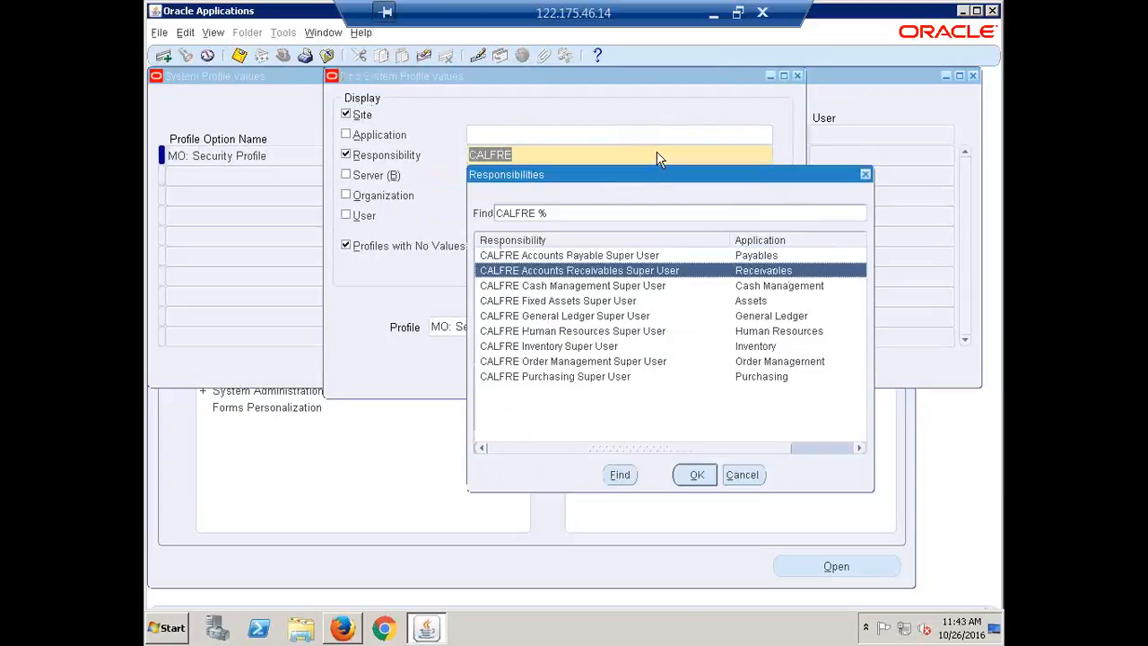
{"action": "key", "text": "Down"}
{"action": "key", "text": "Return"}
{"action": "key", "text": "Return"}
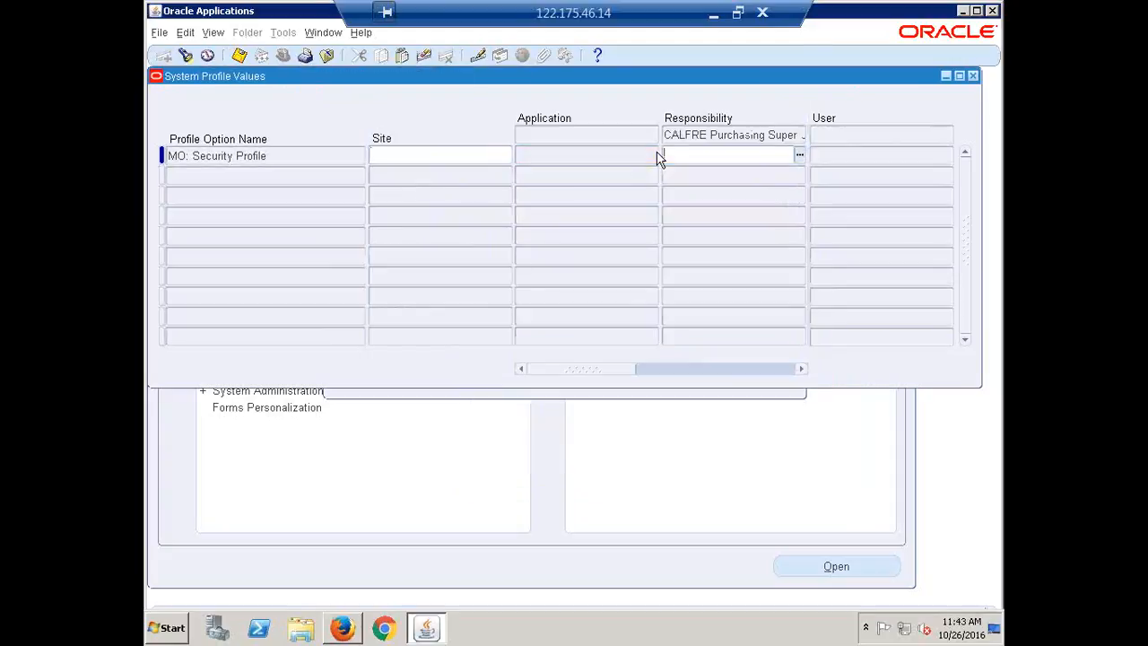
{"action": "key", "text": "ctrl+v"}
{"action": "key", "text": "Tab"}
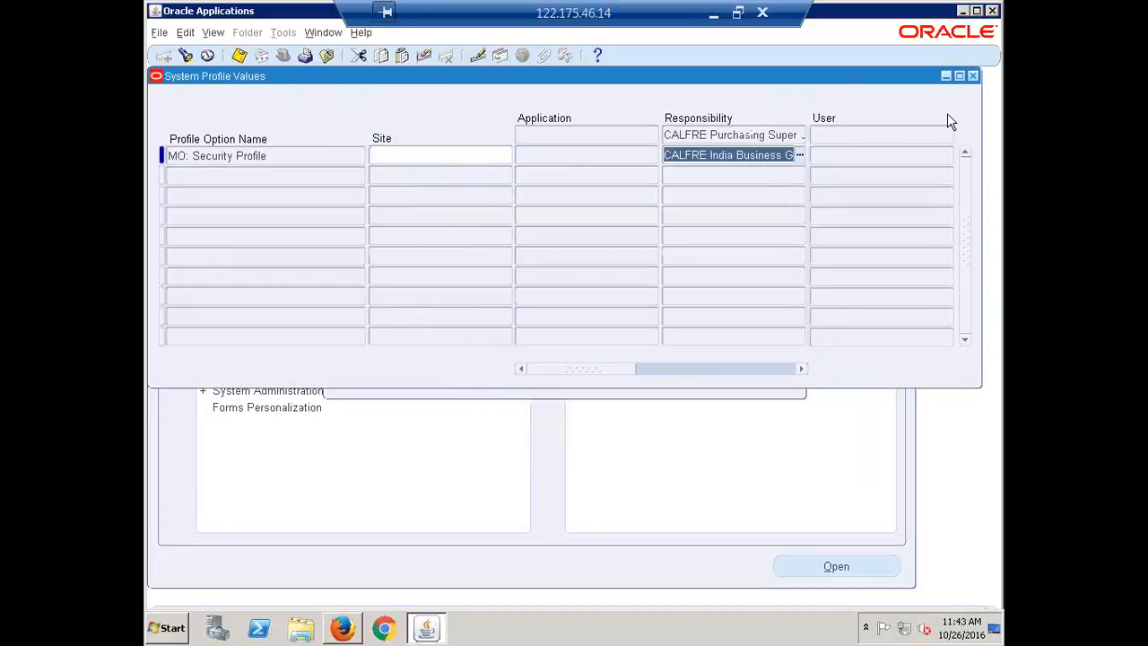
Step: Close the System Profile Values form, collapse the navigator tree, and switch to Recap.xlsx to review the tasks from Create Period Type onward
{"action": "left_click", "coordinate": [973, 76]}
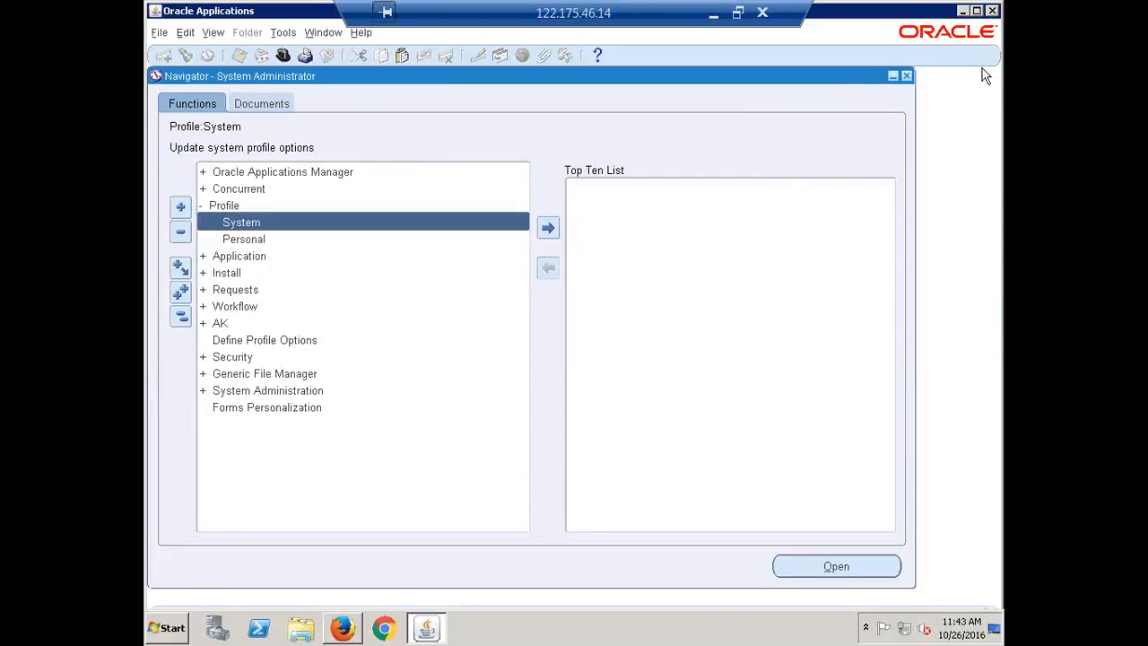
{"action": "left_click", "coordinate": [180, 315]}
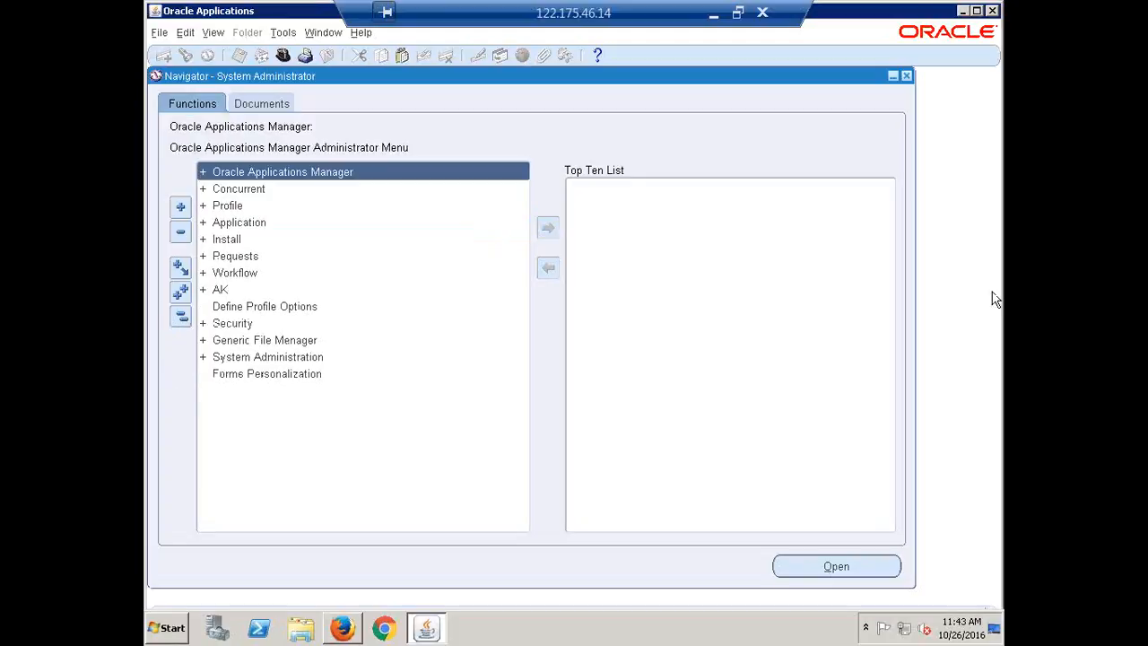
{"action": "left_click", "coordinate": [713, 18]}
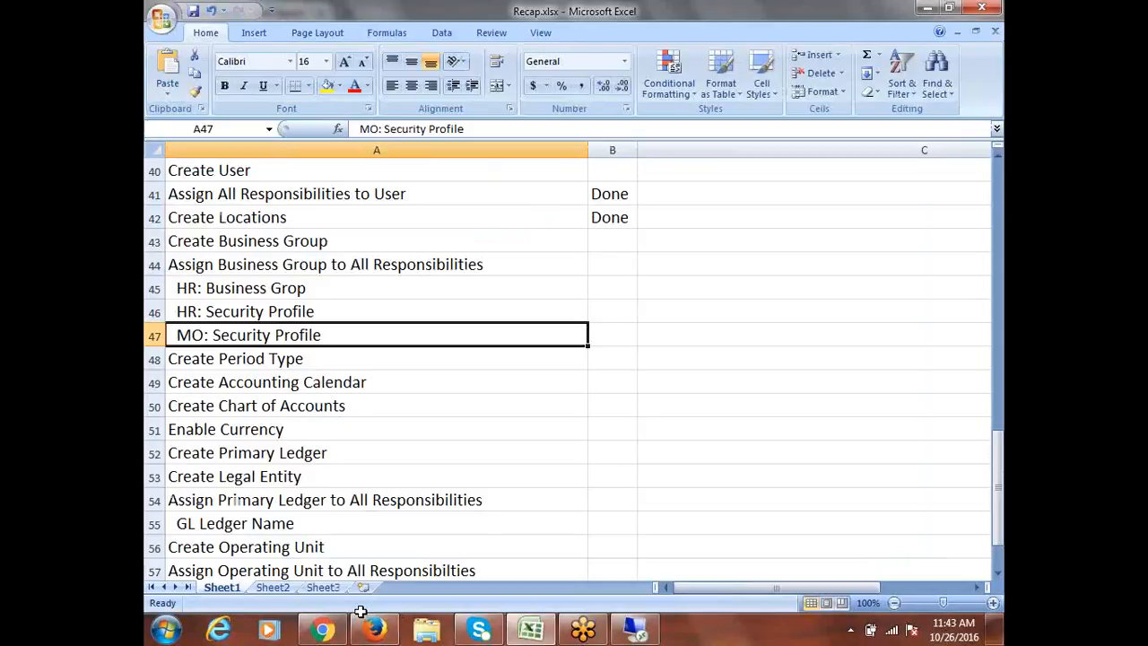
{"action": "left_click", "coordinate": [279, 359]}
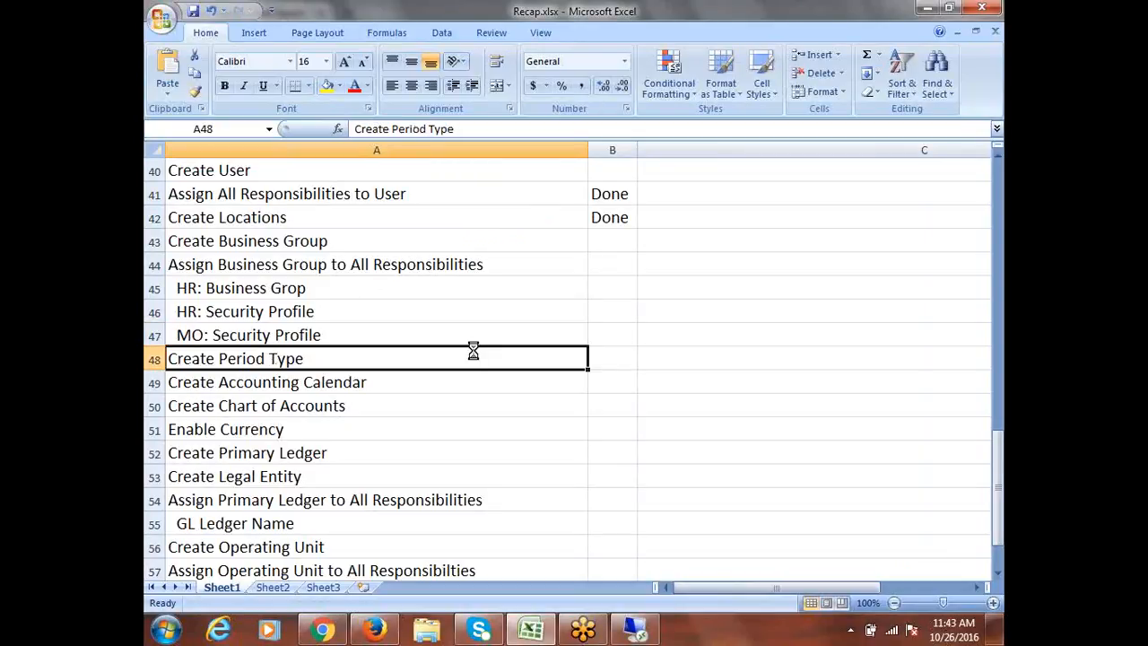
{"action": "scroll", "coordinate": [472, 350], "scroll_direction": "down", "scroll_amount": 1}
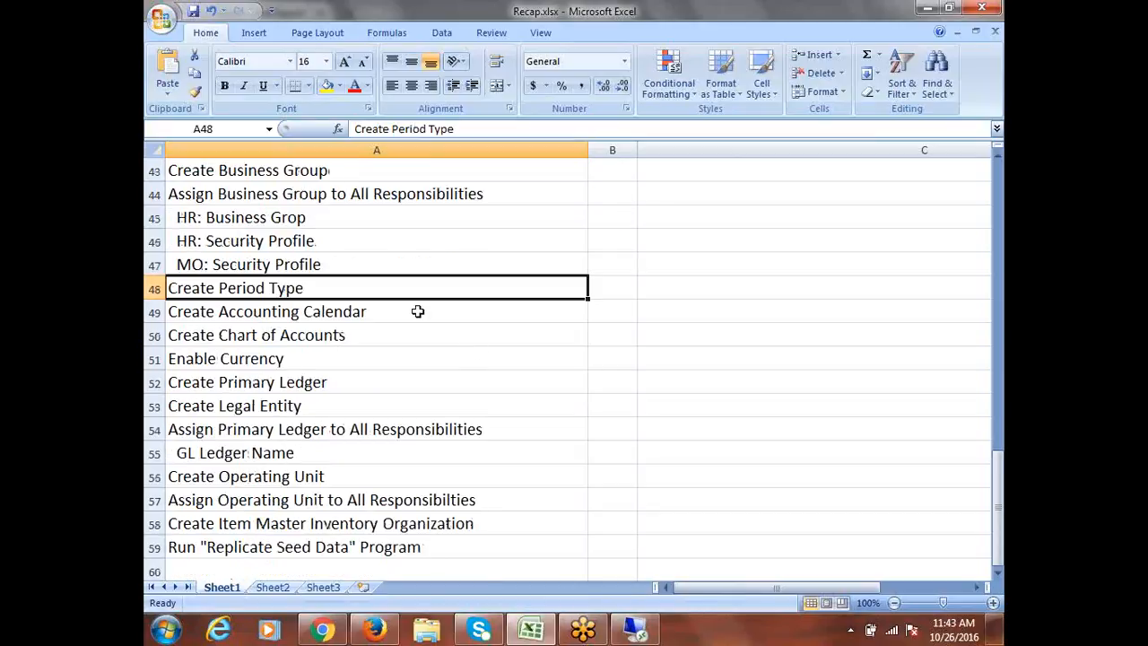
Step: Return to Oracle Applications and switch the responsibility to CALFRE General Ledger Super User
{"action": "left_click", "coordinate": [635, 628]}
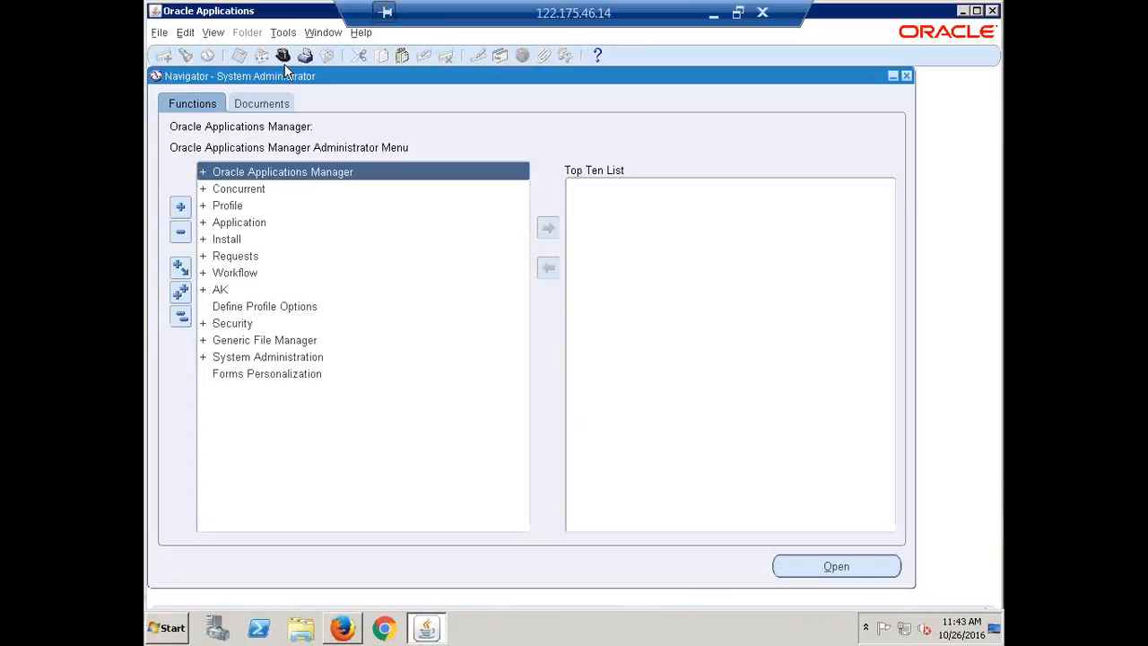
{"action": "left_click", "coordinate": [284, 57]}
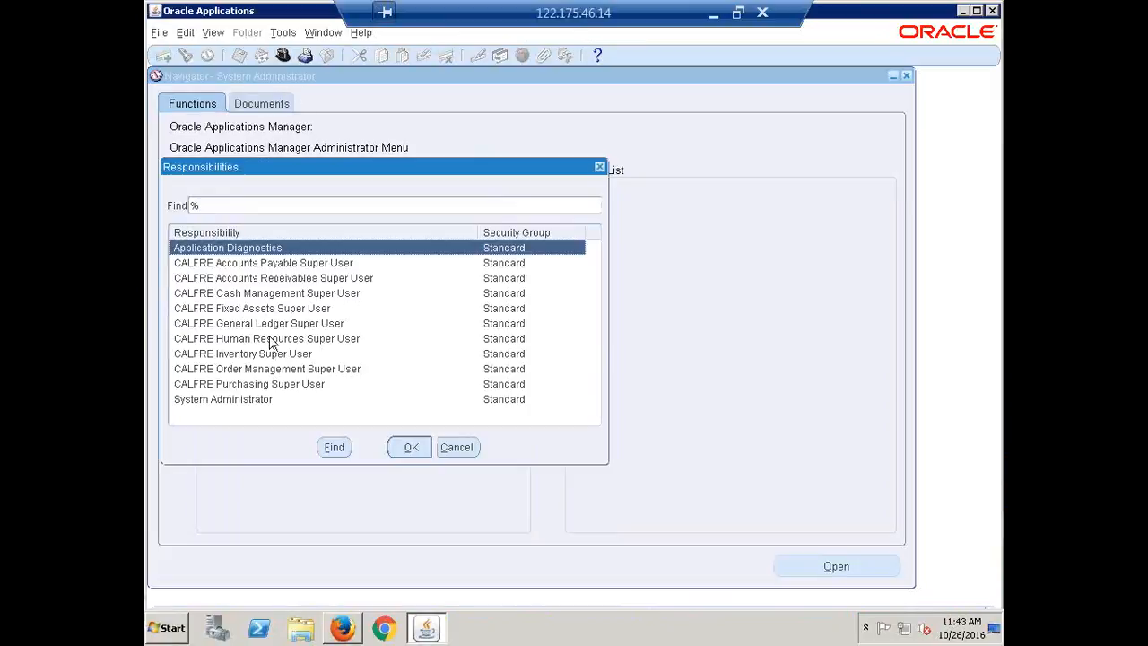
{"action": "left_click", "coordinate": [267, 325]}
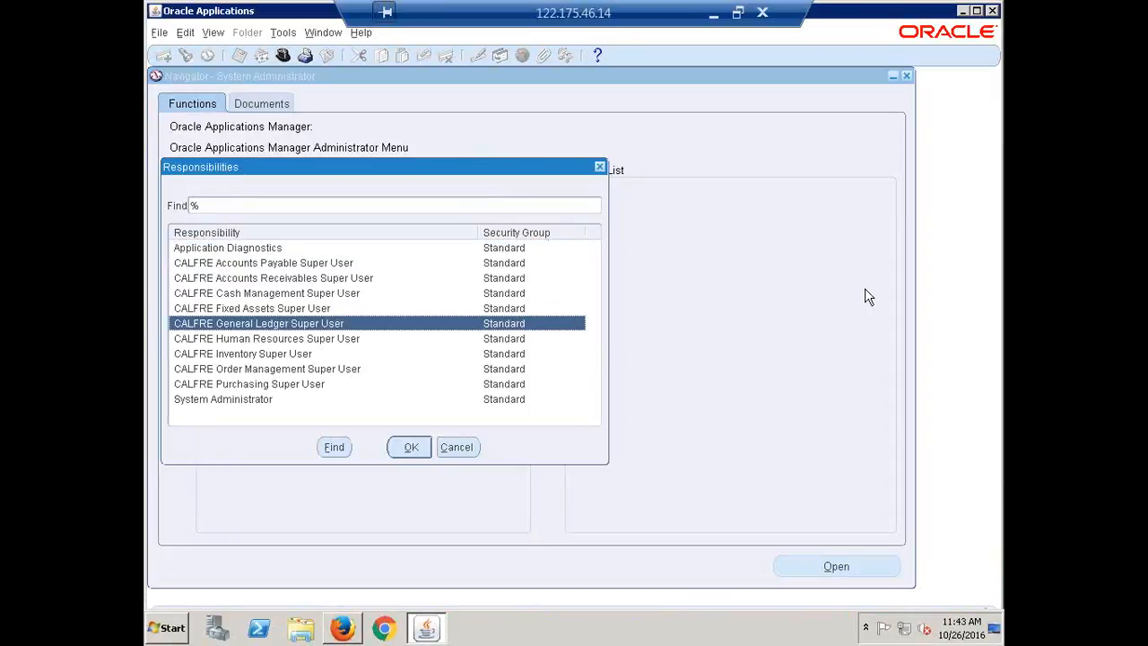
{"action": "key", "text": "Return"}
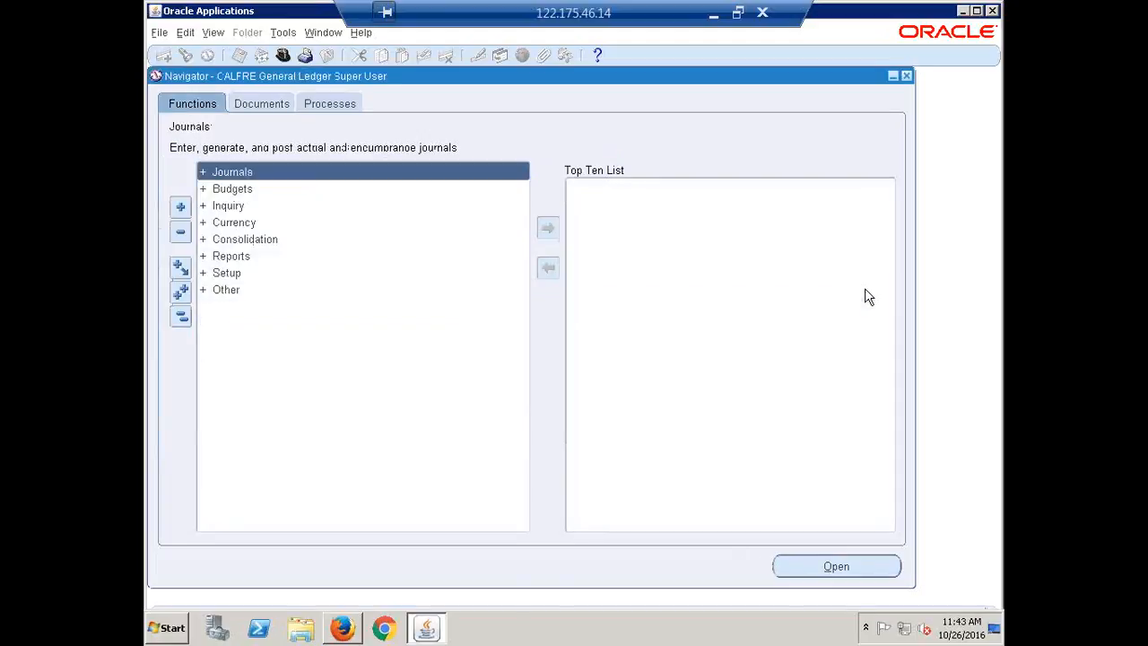
Step: Open the Period Types form through the Setup, Financials, Calendars and Types functions
{"action": "left_click", "coordinate": [228, 274]}
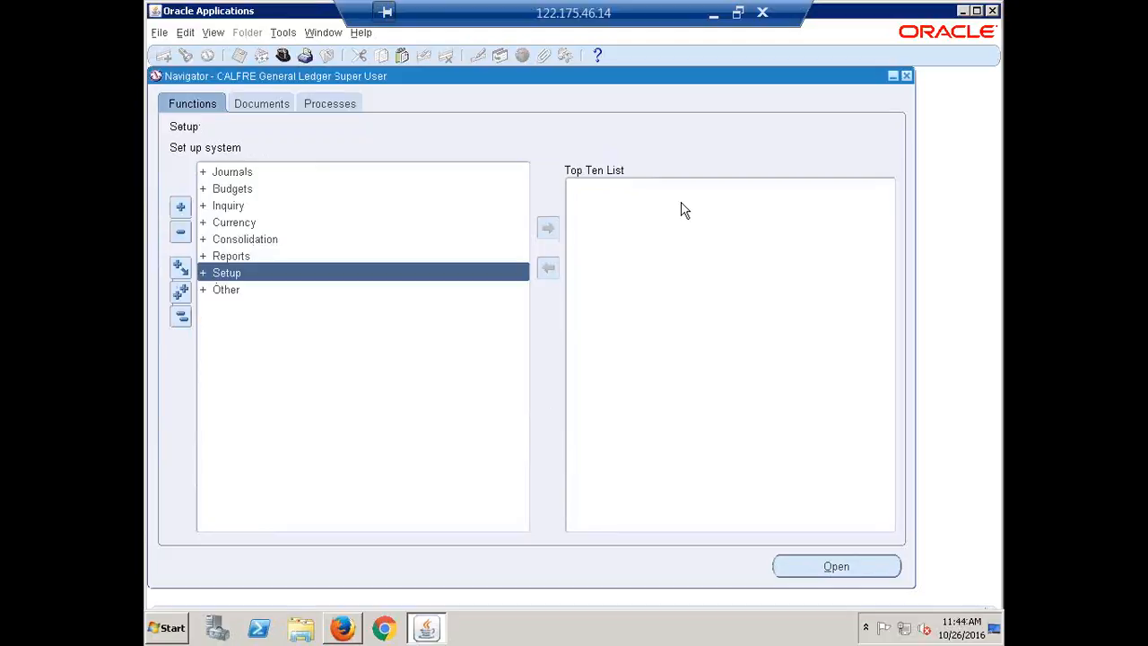
{"action": "key", "text": "Return"}
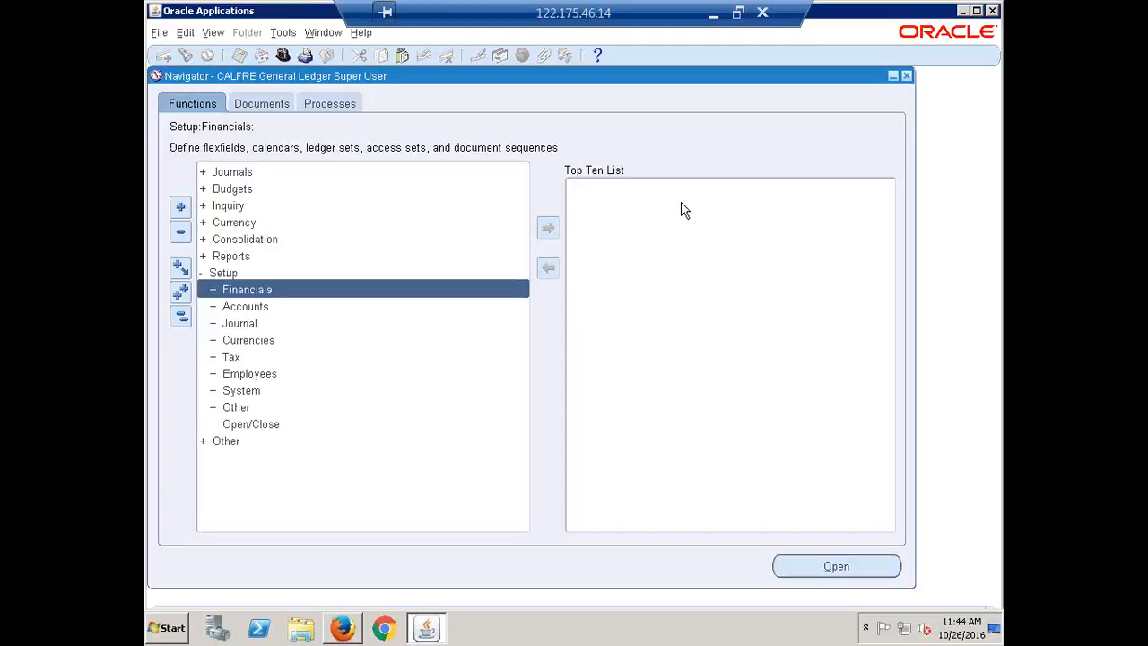
{"action": "key", "text": "Return"}
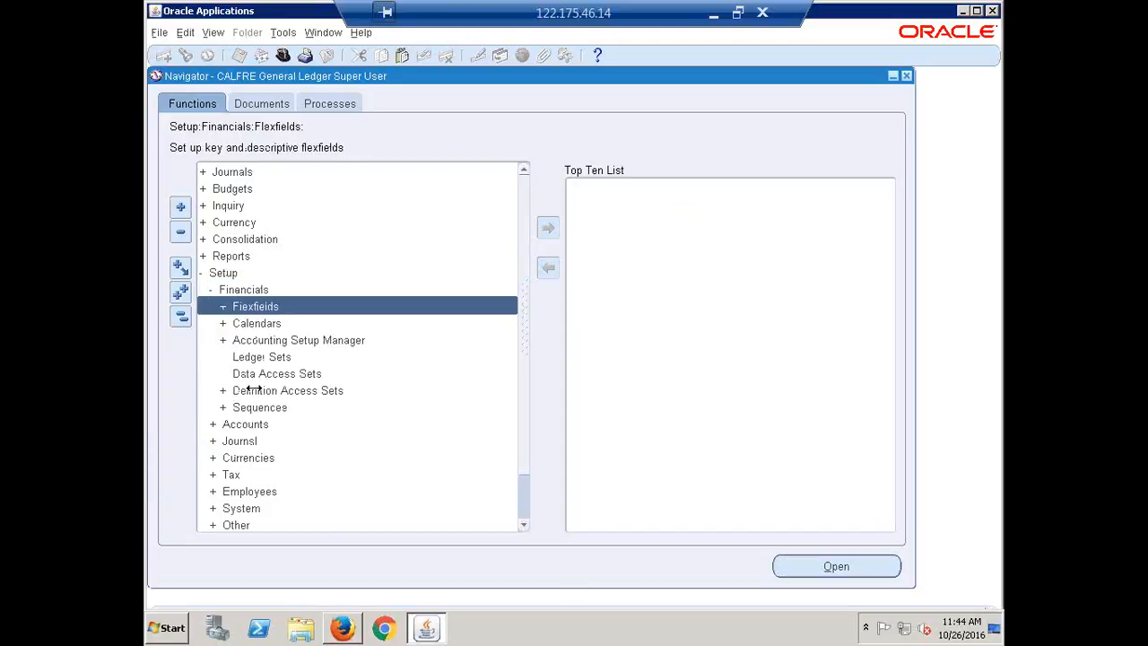
{"action": "left_click", "coordinate": [262, 323]}
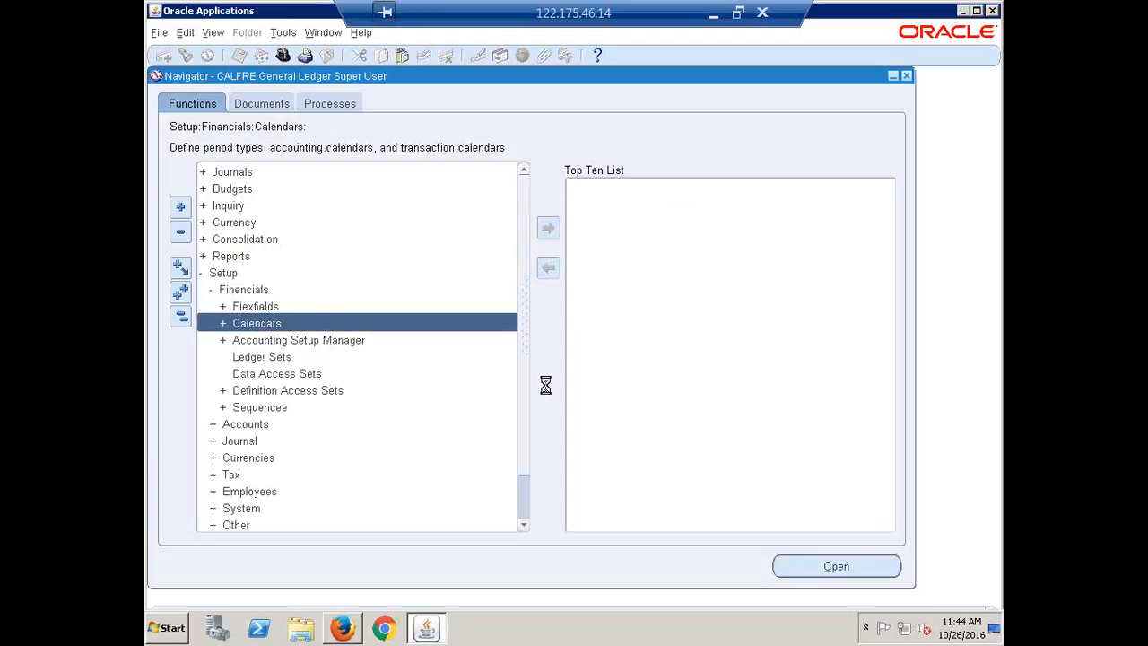
{"action": "key", "text": "Return"}
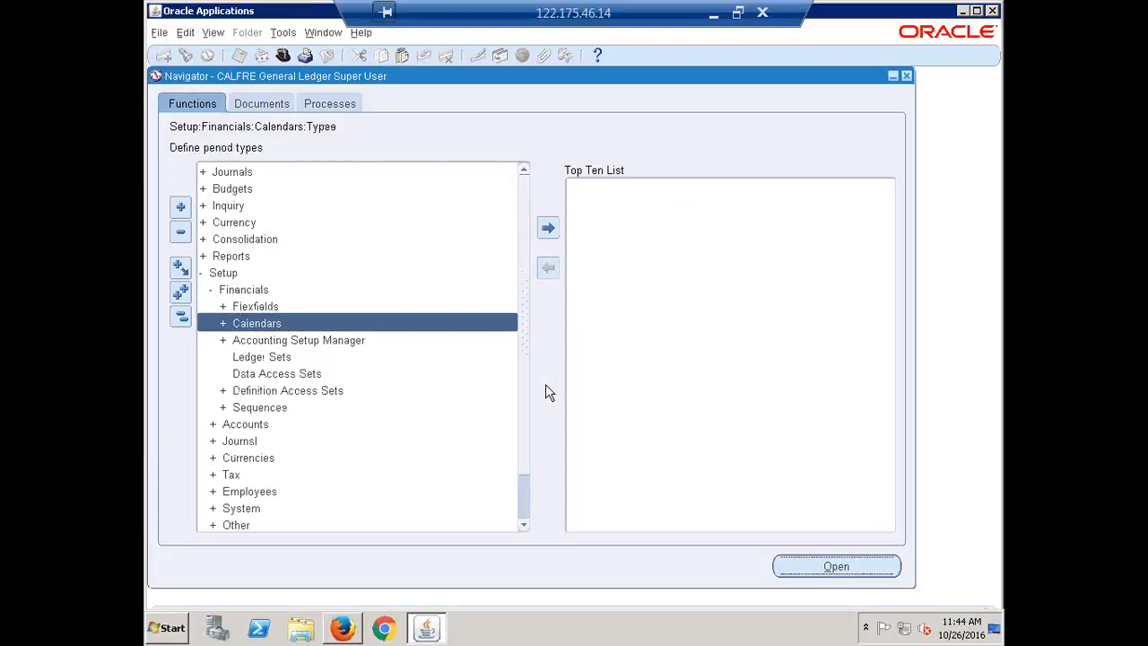
{"action": "key", "text": "Return"}
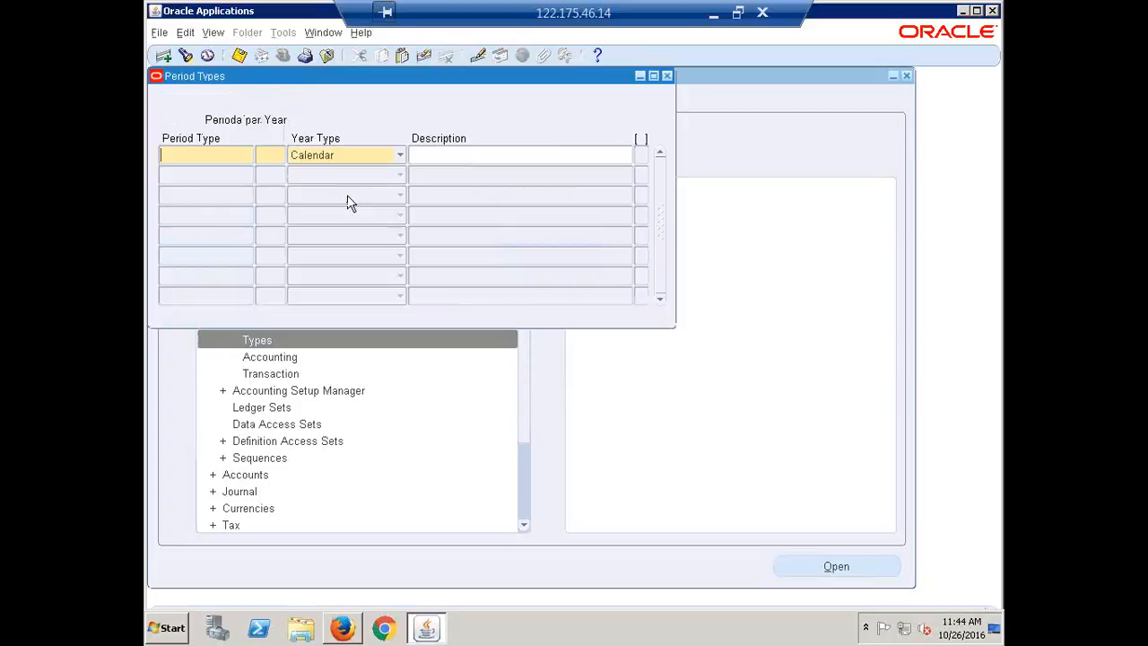
Step: Enter a period type named CALFRE Monthly with 13 periods per year
{"action": "type", "text": "cal"}
{"action": "key", "text": "BackSpace"}
{"action": "key", "text": "BackSpace"}
{"action": "key", "text": "BackSpace"}
{"action": "type", "text": "CALFRE"}
{"action": "type", "text": " M"}
{"action": "type", "text": "onthly"}
{"action": "type", "text": "3"}
{"action": "key", "text": "Tab"}
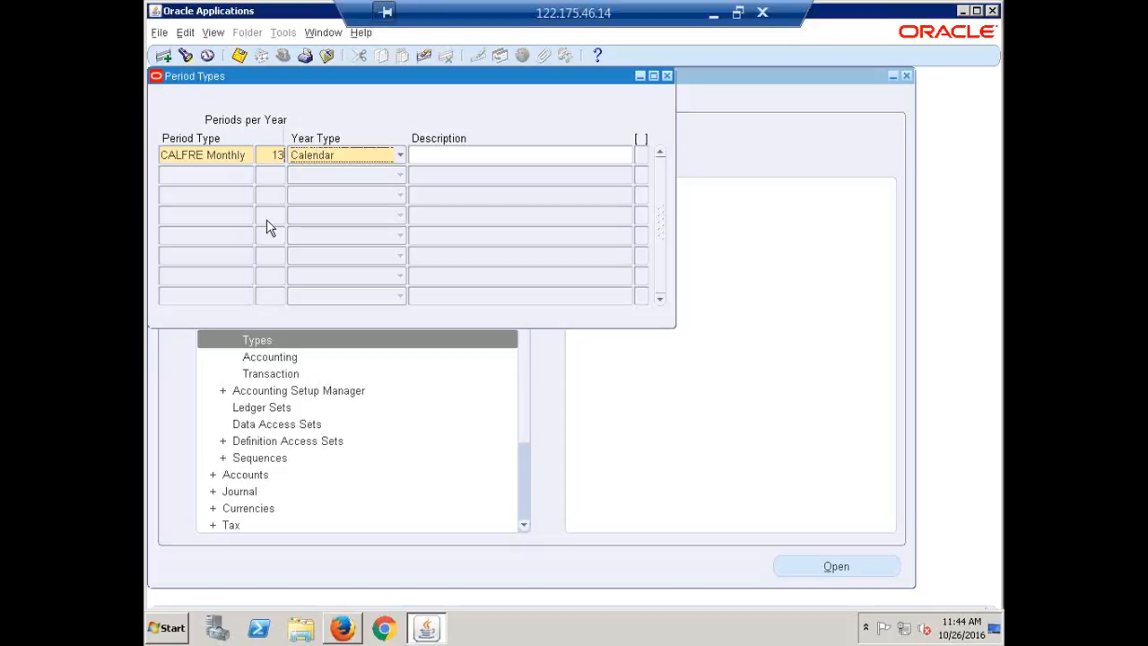
{"action": "key", "text": "Tab"}
{"action": "double_click", "coordinate": [275, 155]}
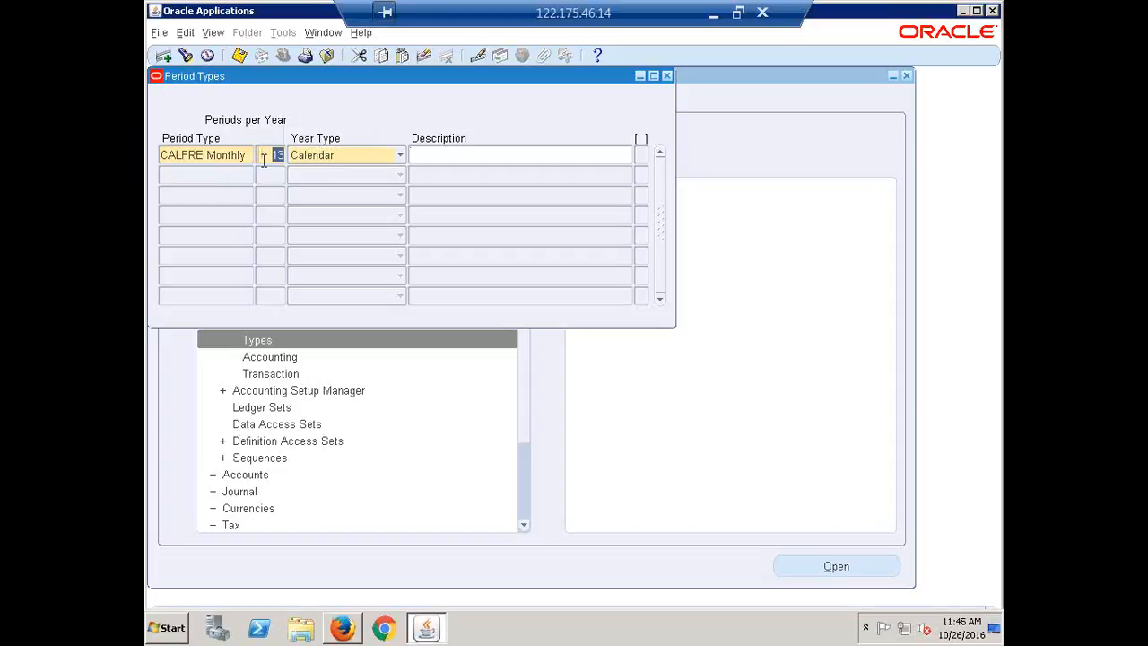
{"action": "left_click", "coordinate": [264, 159]}
Step: Set the CALFRE Monthly year type to Fiscal, describe it as "Monthly Period Type for India", and save the record
{"action": "left_click", "coordinate": [400, 156]}
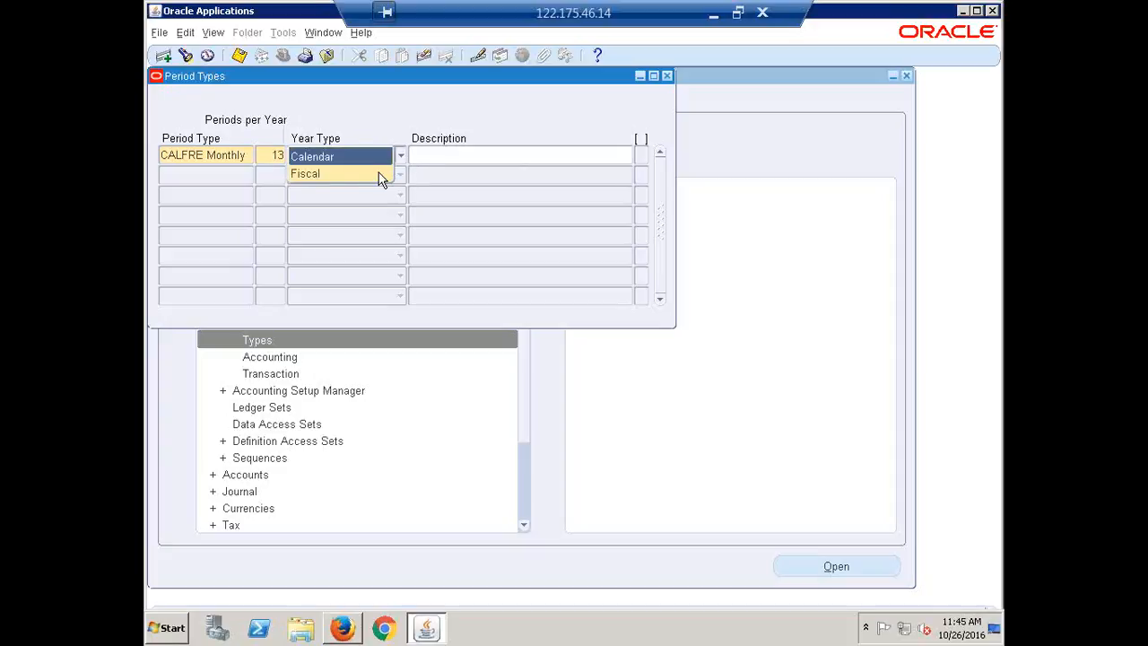
{"action": "left_click", "coordinate": [314, 177]}
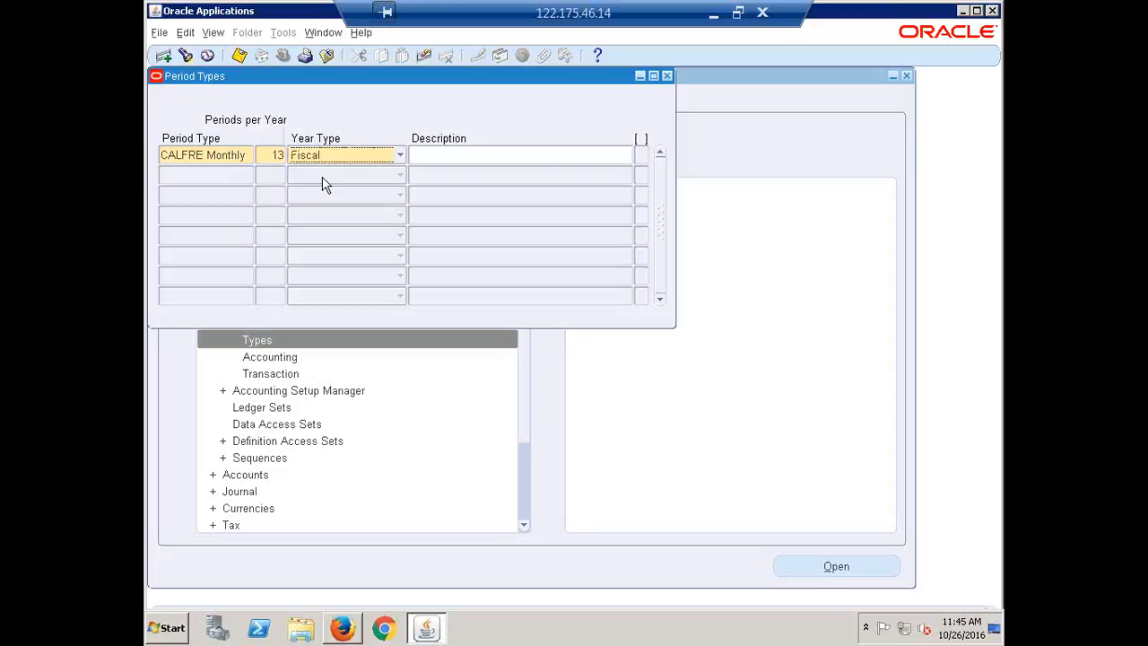
{"action": "left_click", "coordinate": [472, 153]}
{"action": "type", "text": "Monthl"}
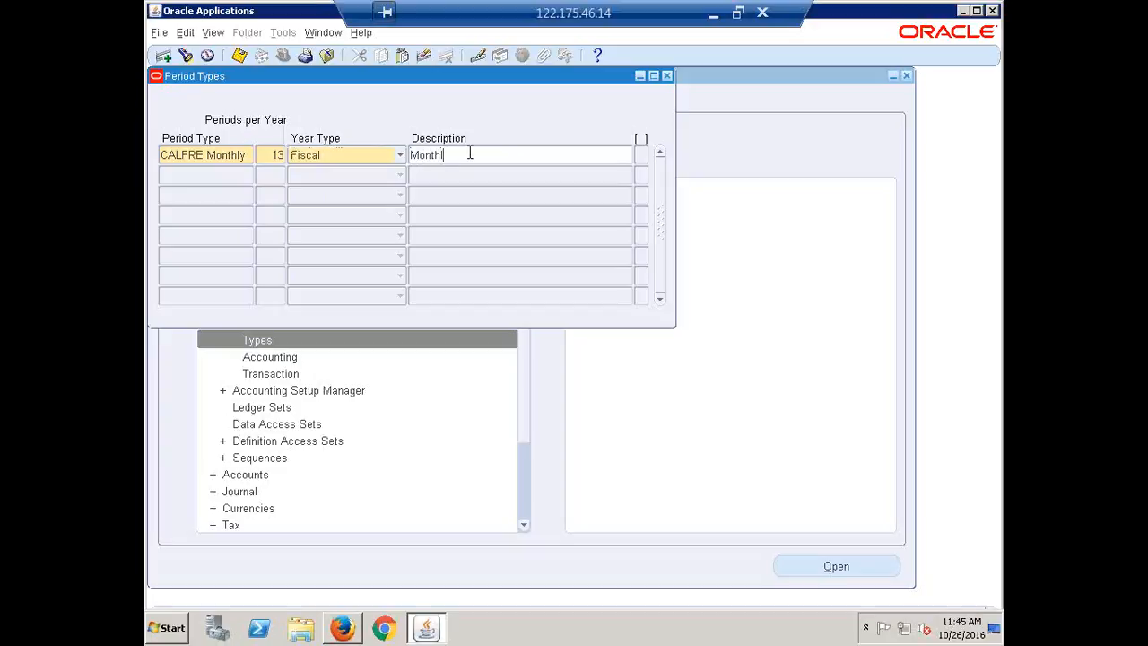
{"action": "type", "text": "y Period Type for Indie"}
{"action": "key", "text": "ctrl+s"}
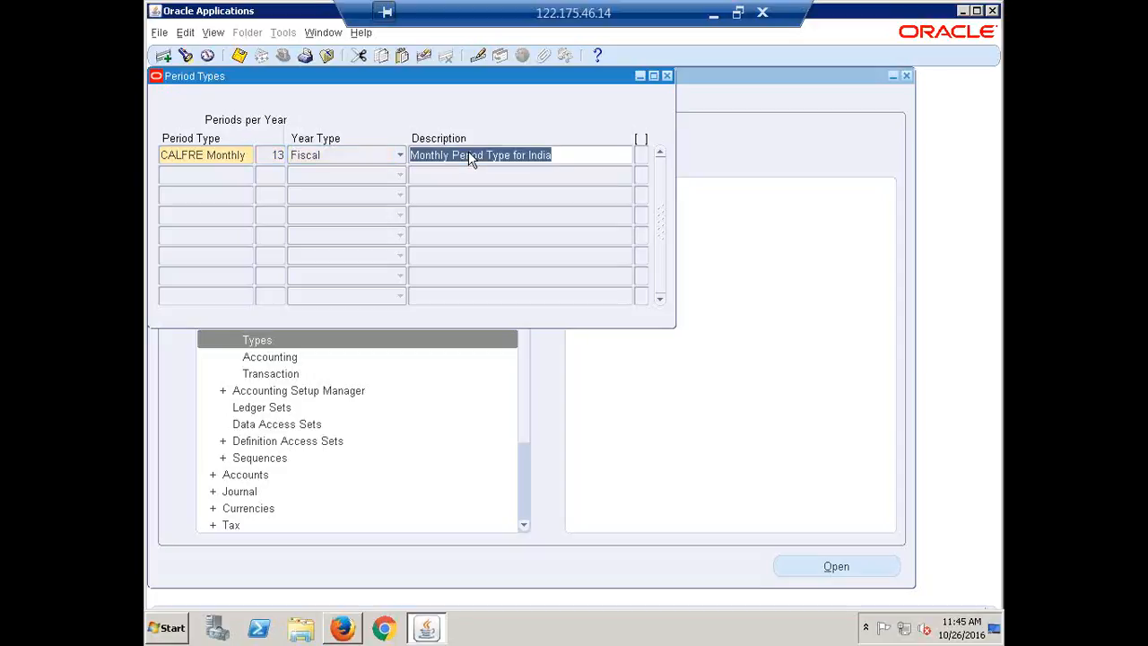
{"action": "left_click", "coordinate": [576, 162]}
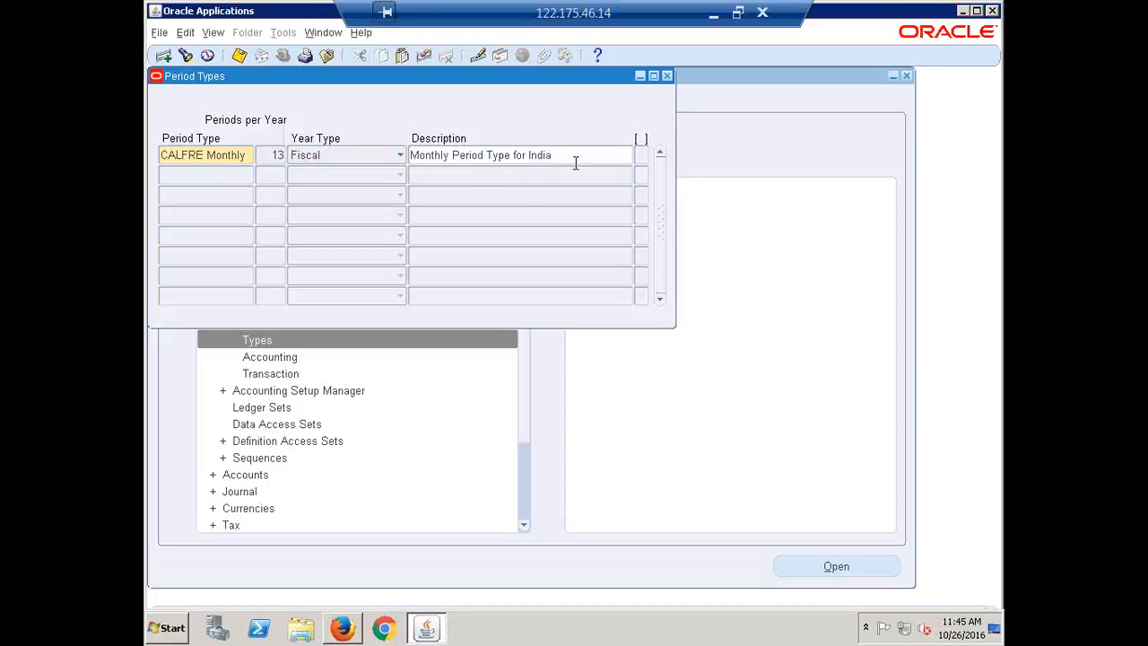
Step: Save the CALFRE Monthly period type again and reposition the Period Types window within the application
{"action": "left_click", "coordinate": [207, 154]}
{"action": "key", "text": "ctrl+s"}
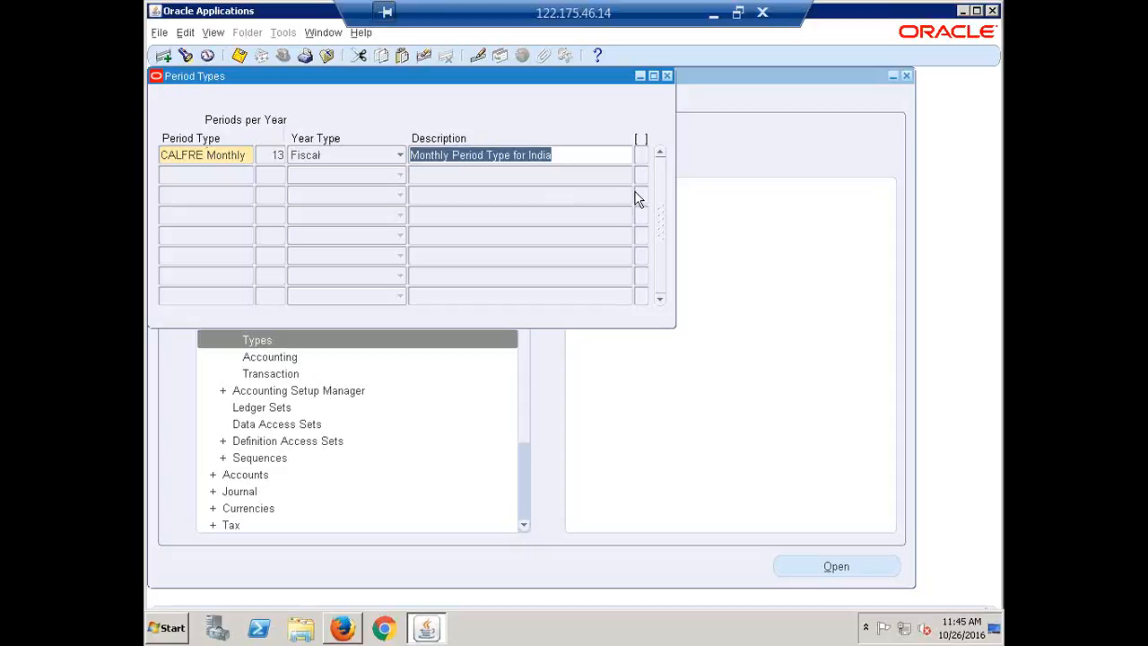
{"action": "left_click_drag", "start_coordinate": [433, 79], "coordinate": [475, 113]}
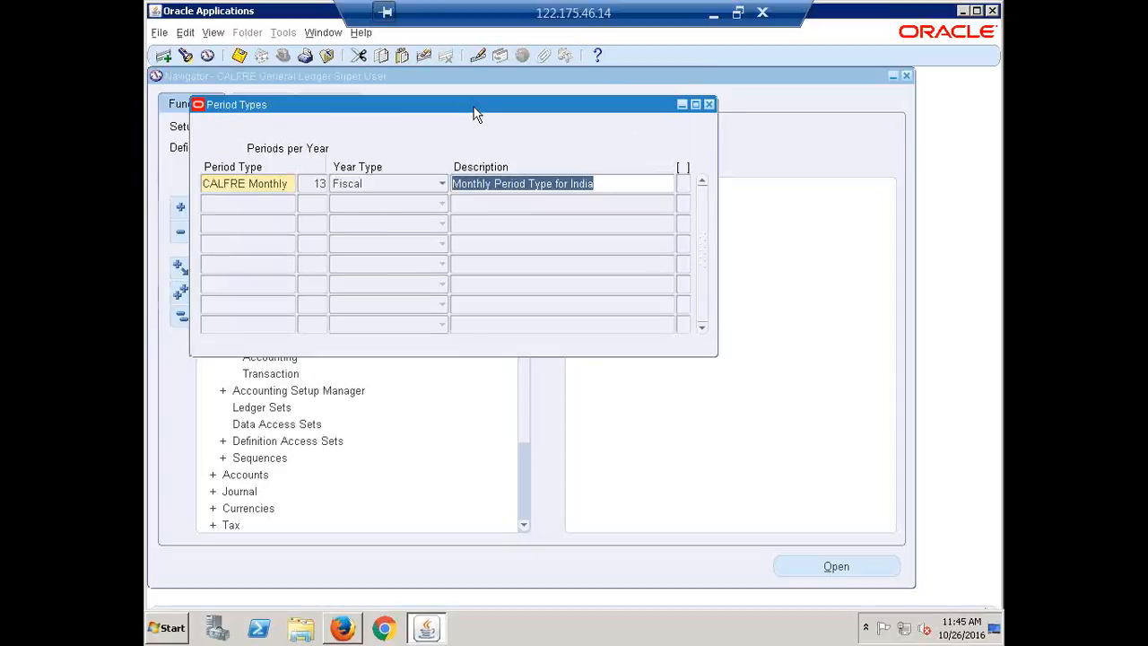
{"action": "left_click", "coordinate": [305, 184]}
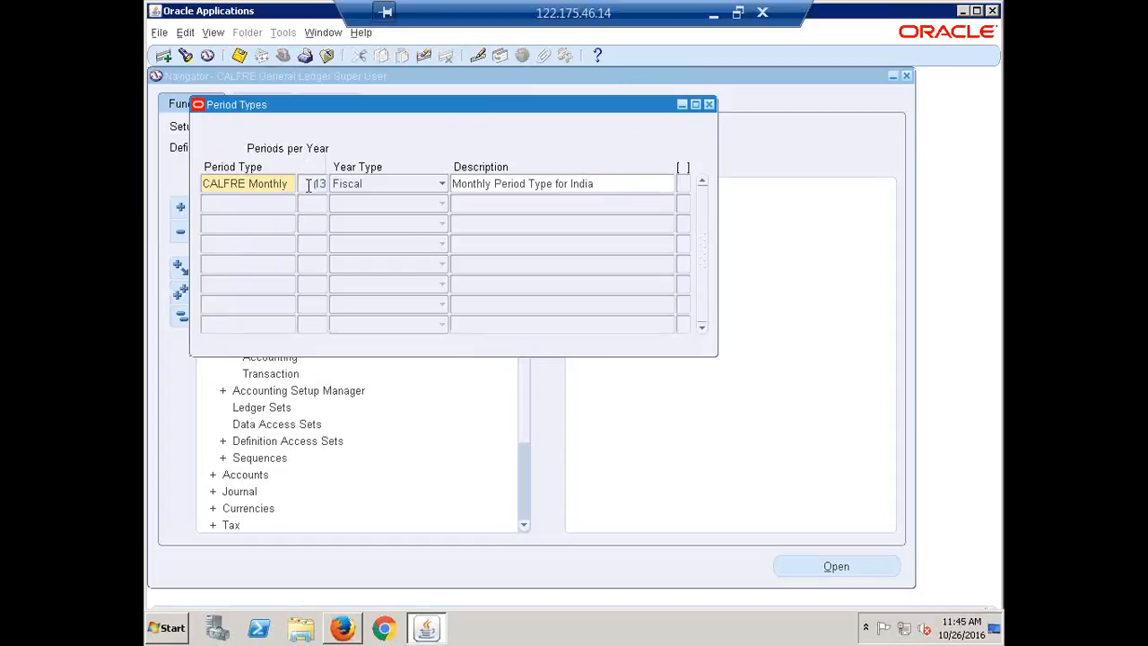
{"action": "left_click", "coordinate": [479, 6]}
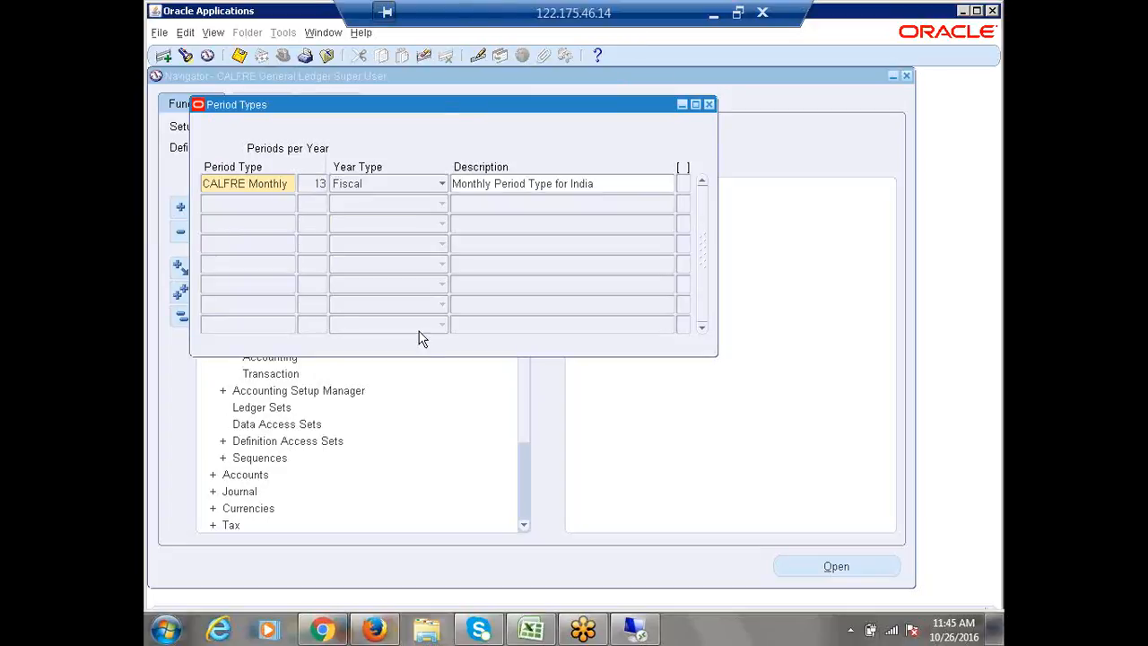
{"action": "left_click_drag", "start_coordinate": [469, 13], "coordinate": [684, 9]}
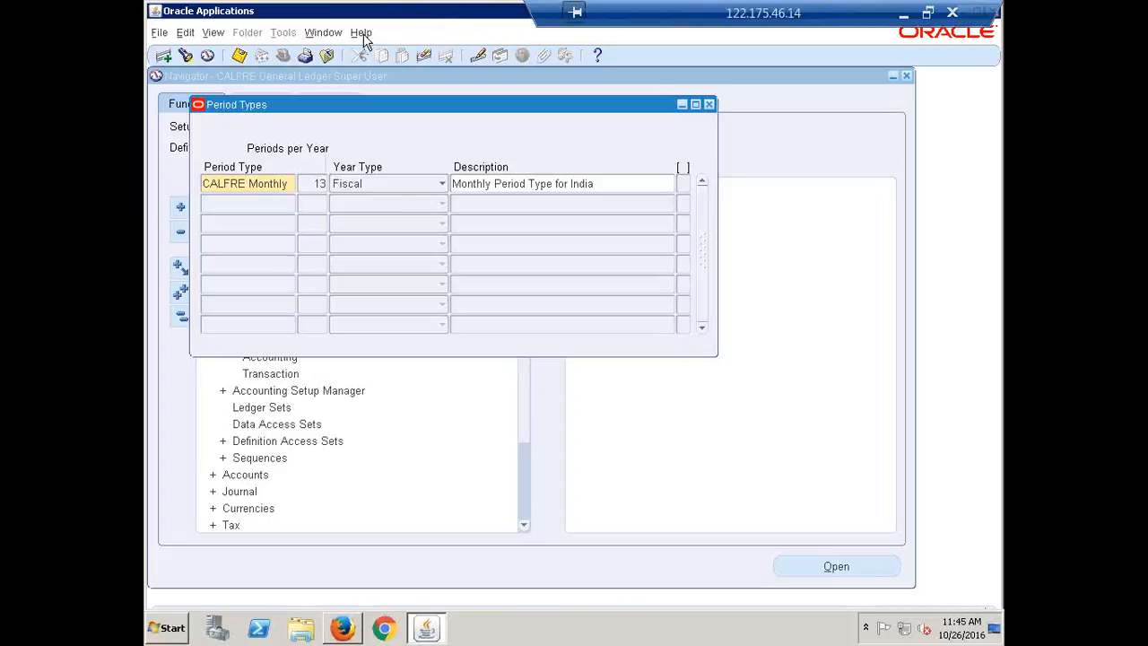
{"action": "left_click", "coordinate": [251, 183]}
{"action": "left_click", "coordinate": [540, 183]}
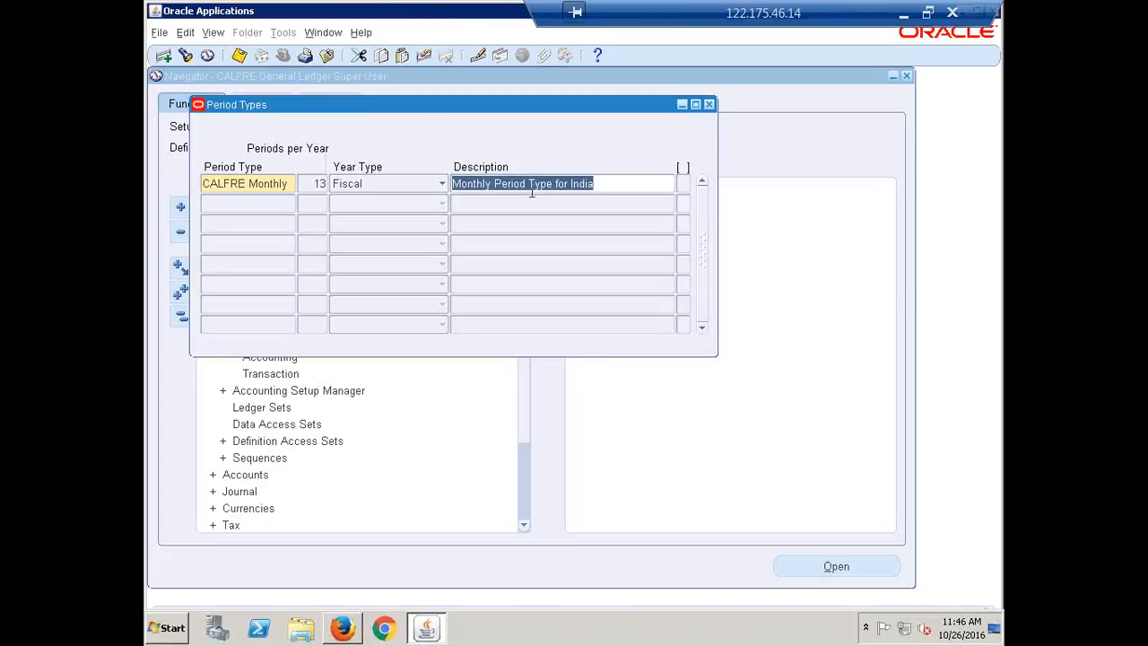
{"action": "left_click", "coordinate": [264, 179]}
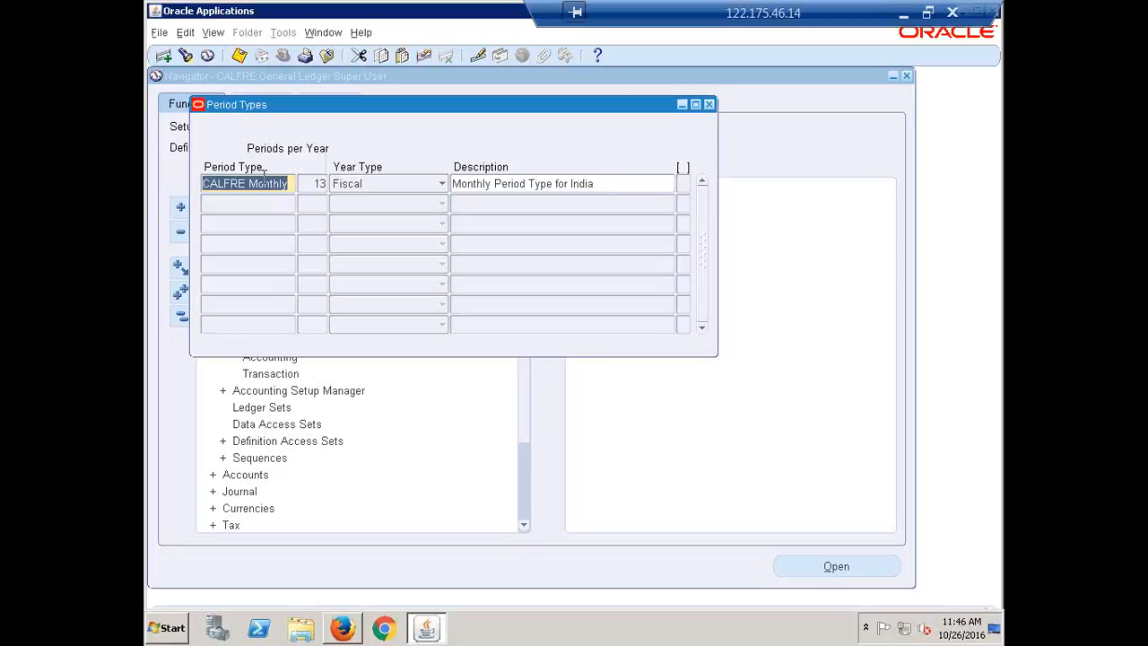
Step: Open the record history of the CALFRE Monthly period type and examine its creator and creation date
{"action": "left_click", "coordinate": [309, 182]}
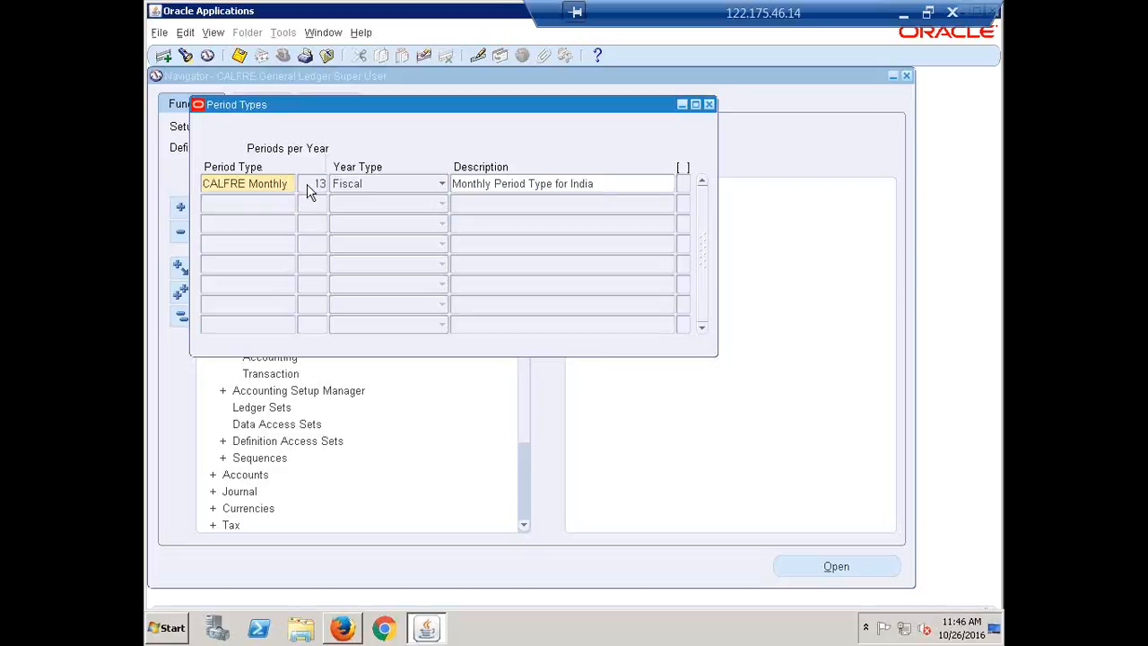
{"action": "left_click", "coordinate": [363, 34]}
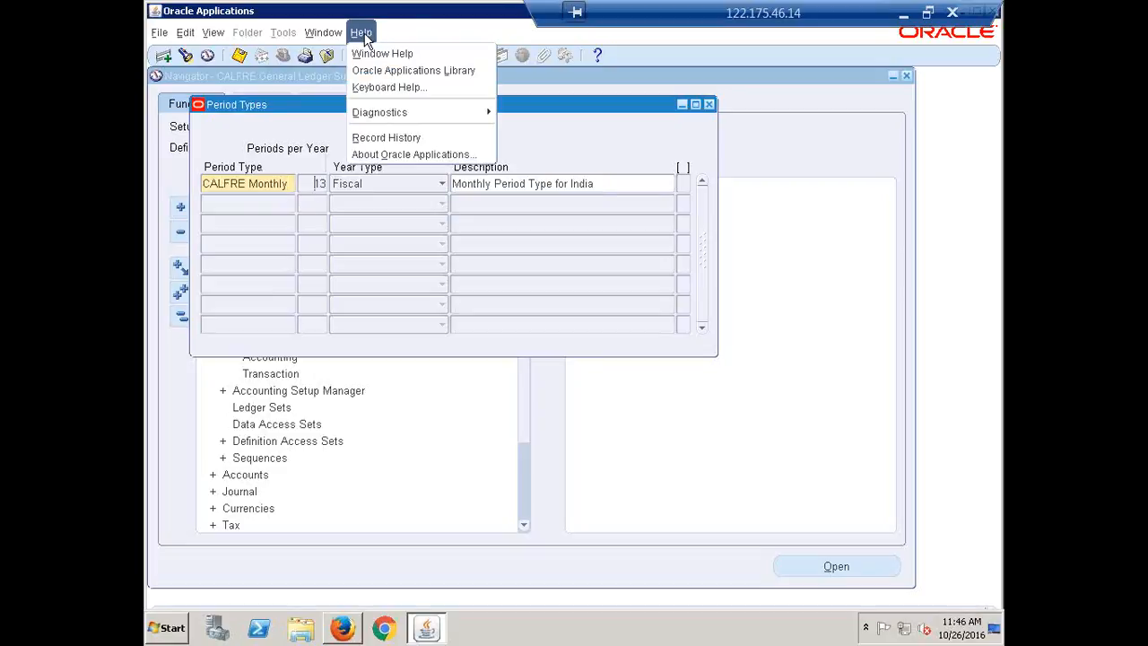
{"action": "left_click", "coordinate": [405, 140]}
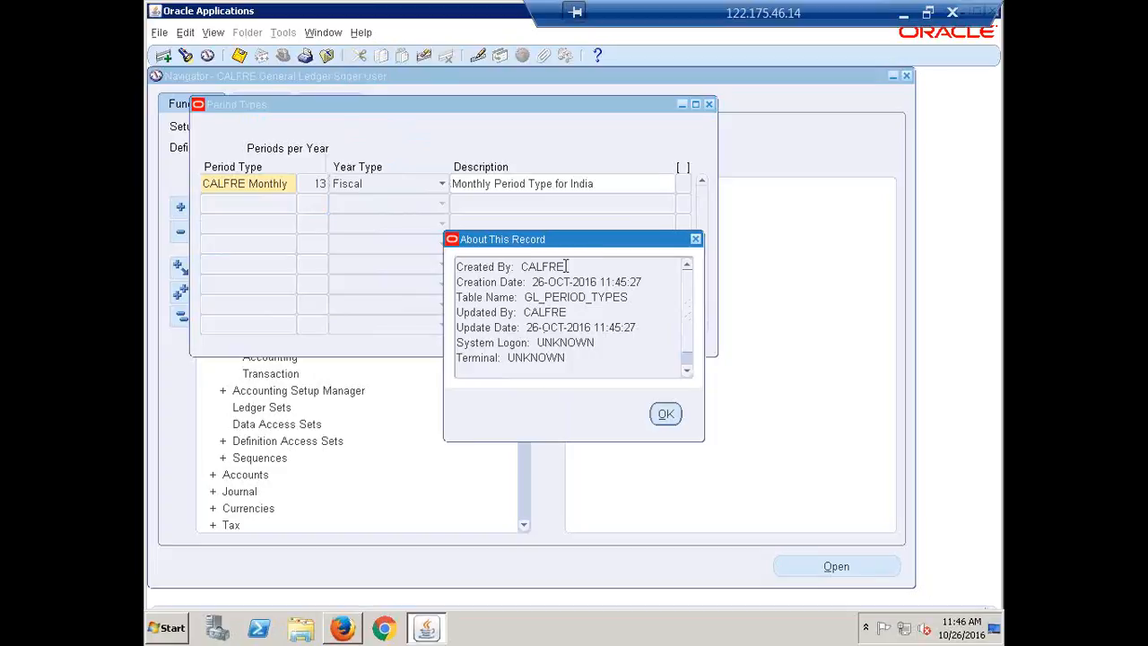
{"action": "left_click_drag", "start_coordinate": [564, 266], "coordinate": [521, 266]}
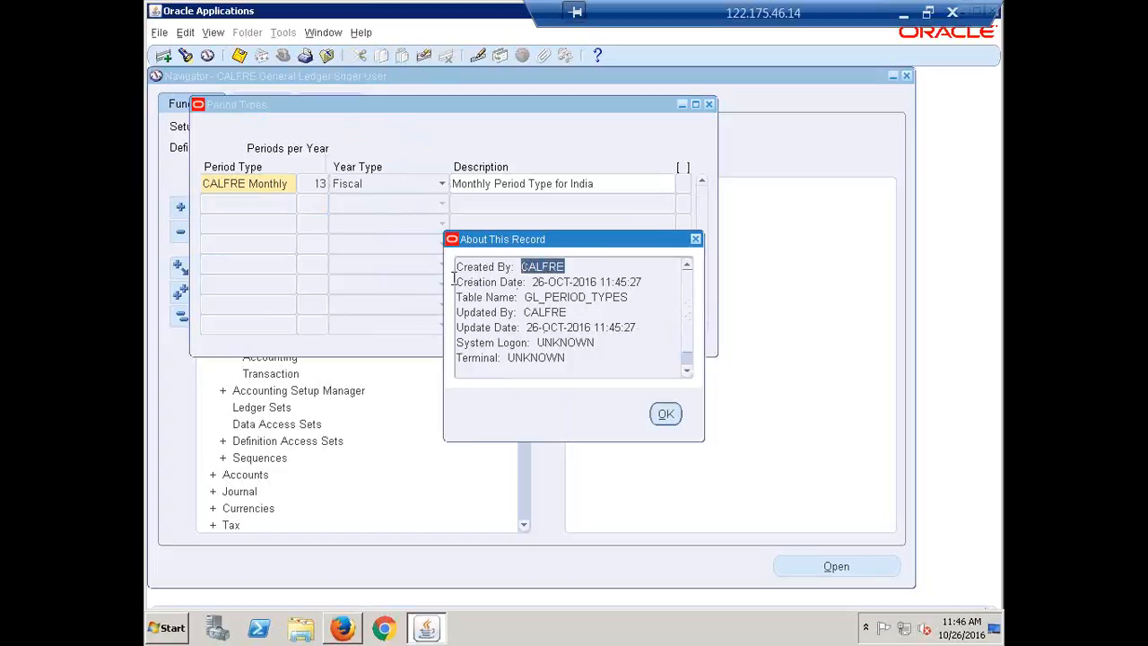
{"action": "left_click", "coordinate": [532, 282]}
{"action": "left_click_drag", "start_coordinate": [538, 282], "coordinate": [603, 282]}
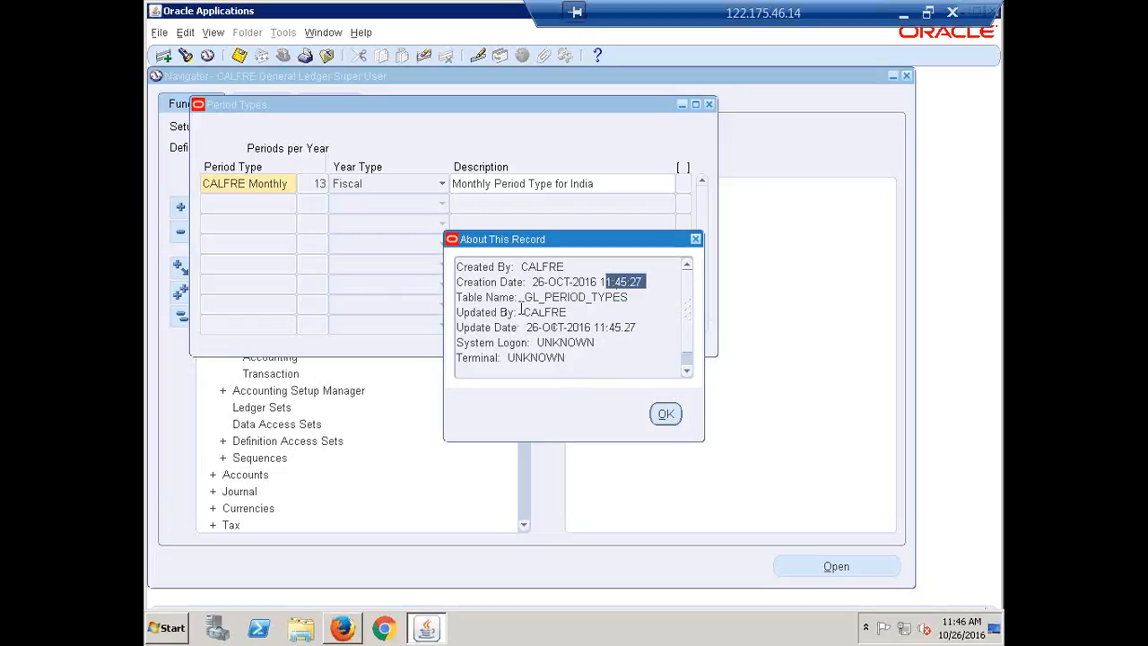
Step: Check who last updated the CALFRE Monthly period type and close its record history
{"action": "left_click_drag", "start_coordinate": [521, 311], "coordinate": [569, 309]}
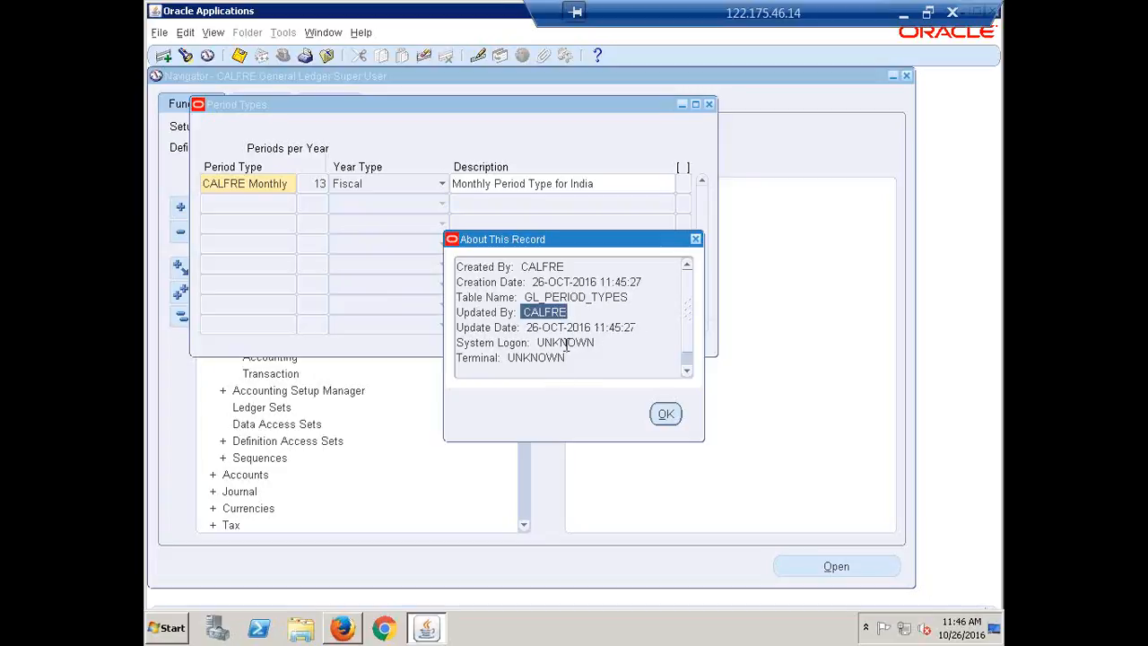
{"action": "left_click", "coordinate": [567, 345]}
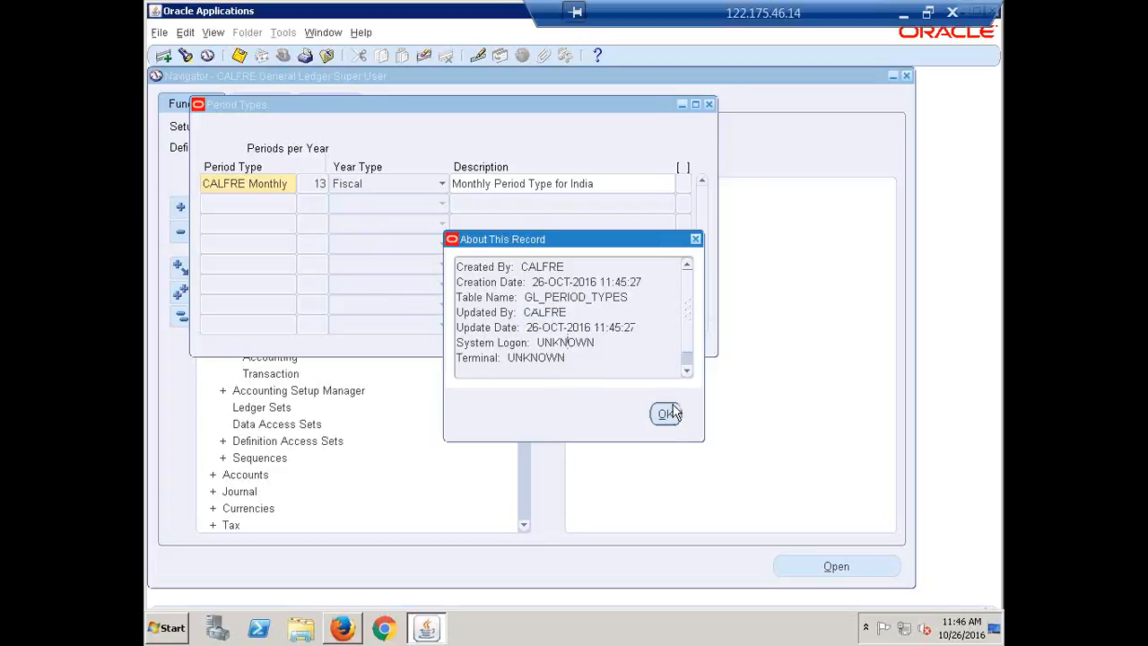
{"action": "left_click", "coordinate": [665, 414]}
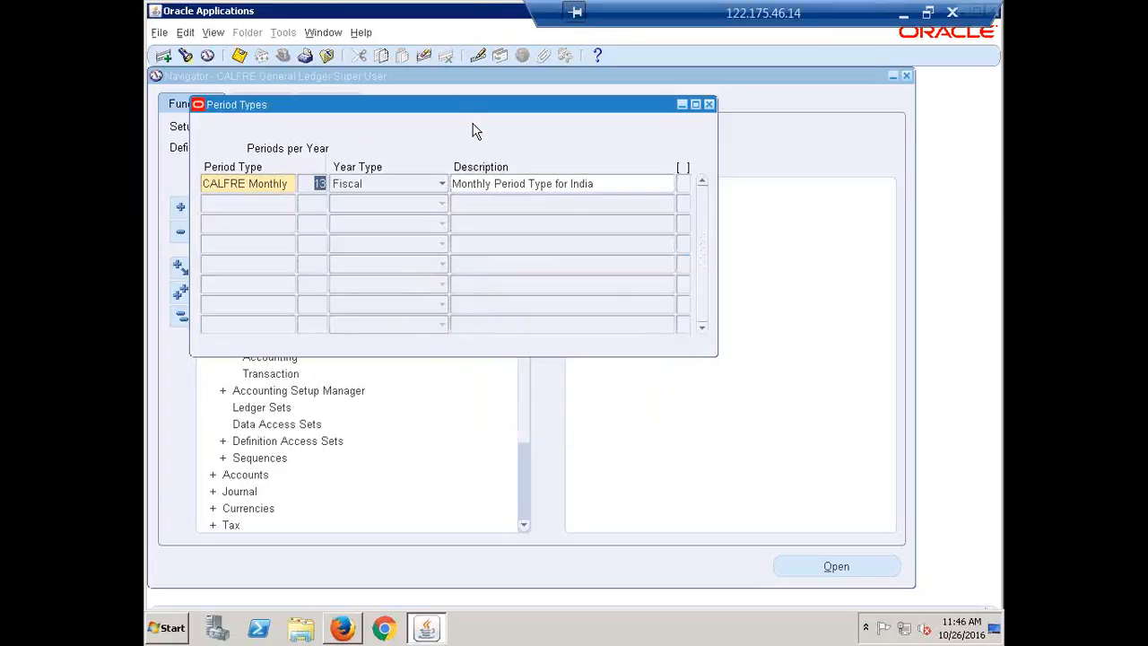
Step: Open the Oracle Applications version information and examine the application release and the database server details
{"action": "left_click", "coordinate": [361, 33]}
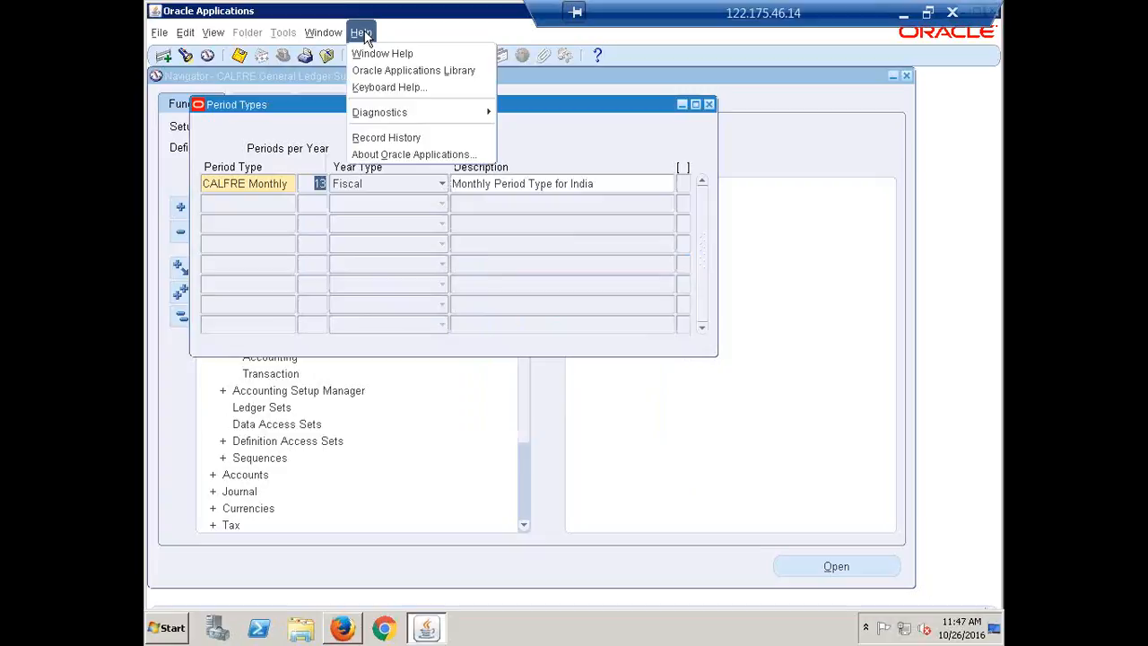
{"action": "left_click", "coordinate": [378, 156]}
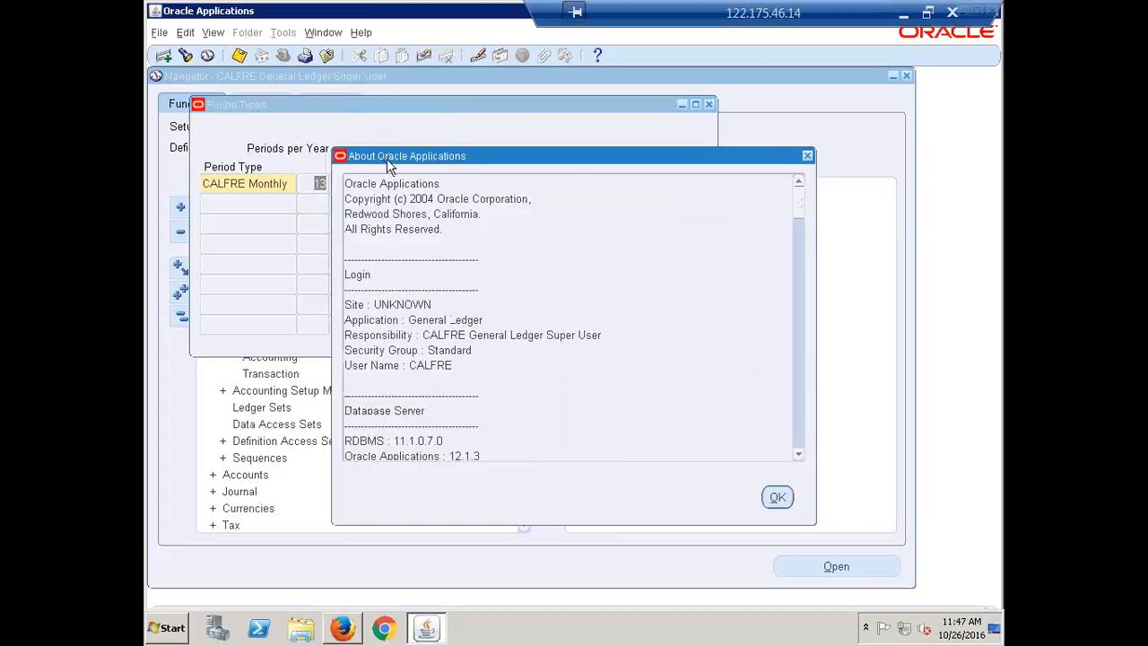
{"action": "left_click", "coordinate": [799, 455]}
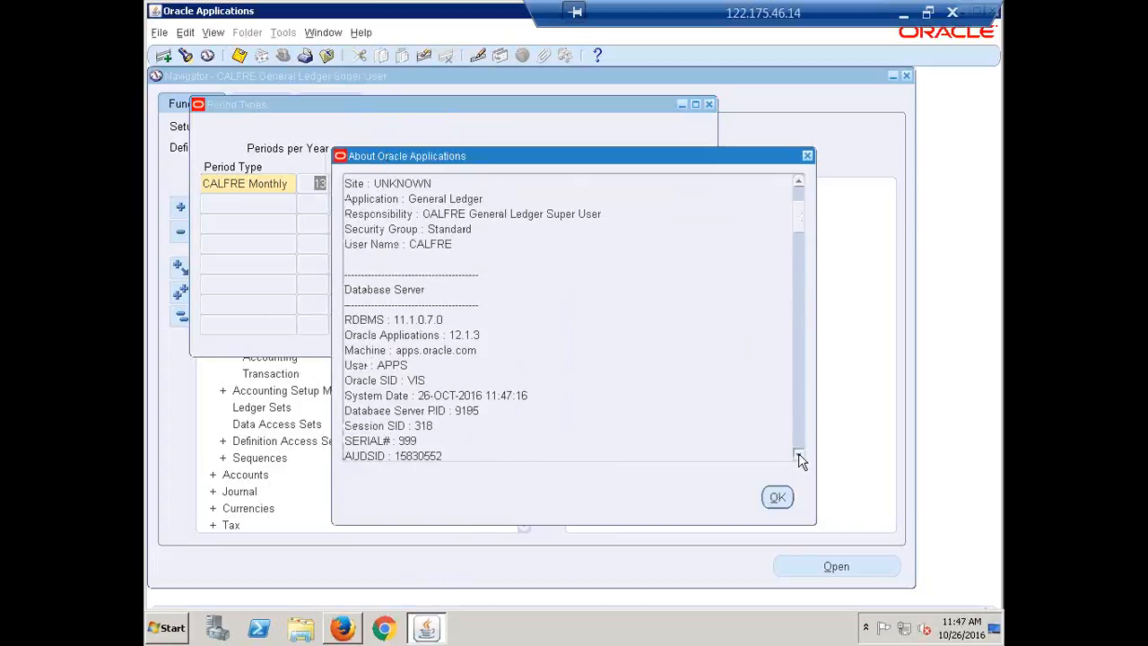
{"action": "left_click", "coordinate": [798, 454]}
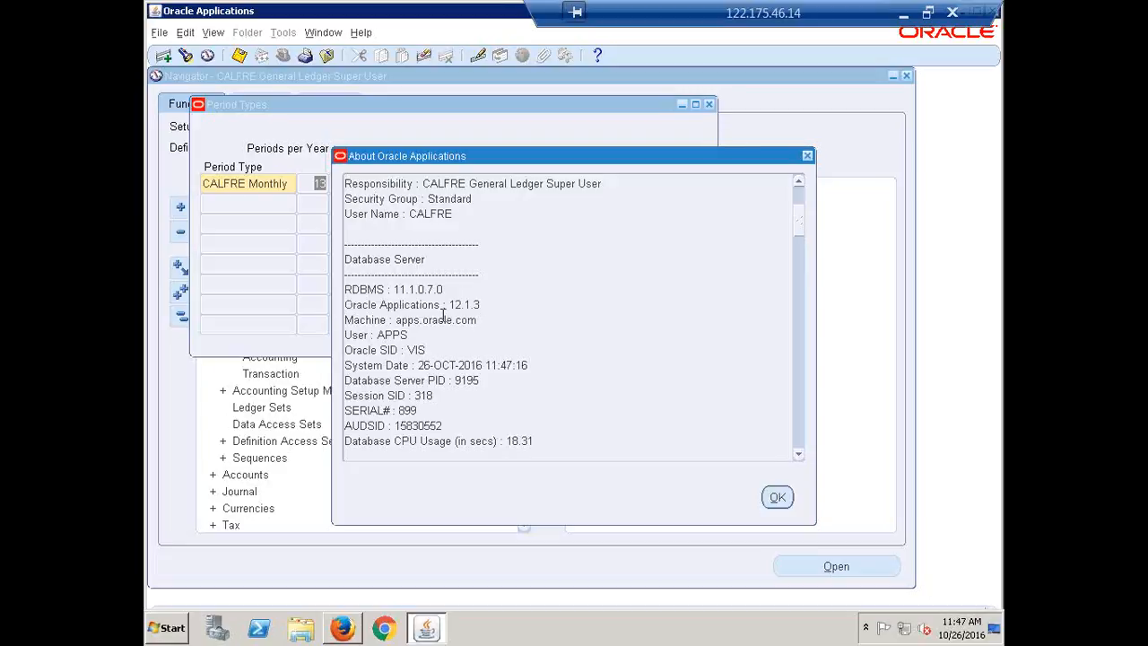
{"action": "left_click_drag", "start_coordinate": [488, 307], "coordinate": [447, 305]}
{"action": "scroll", "coordinate": [525, 298], "scroll_direction": "down", "scroll_amount": 1}
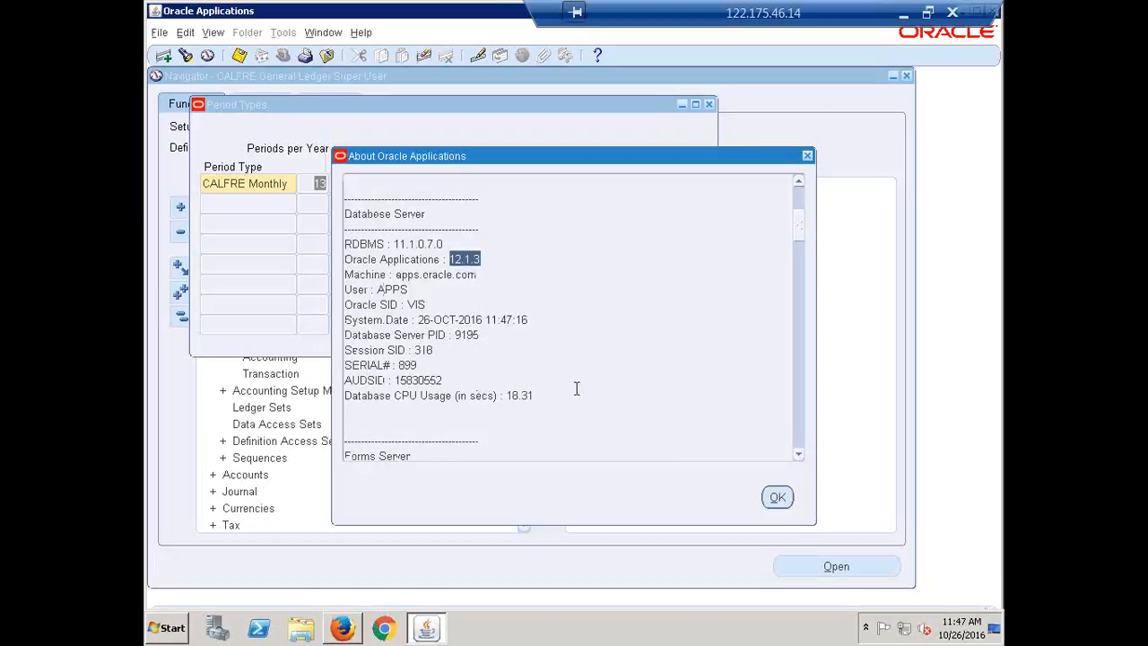
{"action": "left_click_drag", "start_coordinate": [534, 395], "coordinate": [339, 298]}
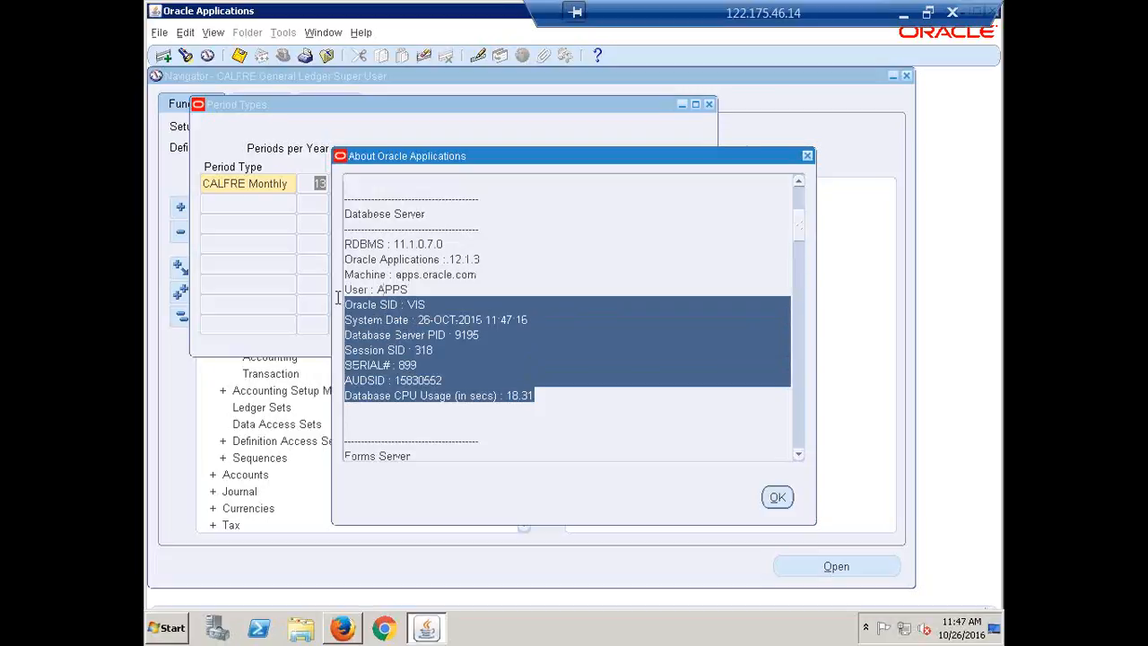
{"action": "left_click_drag", "start_coordinate": [494, 259], "coordinate": [324, 261]}
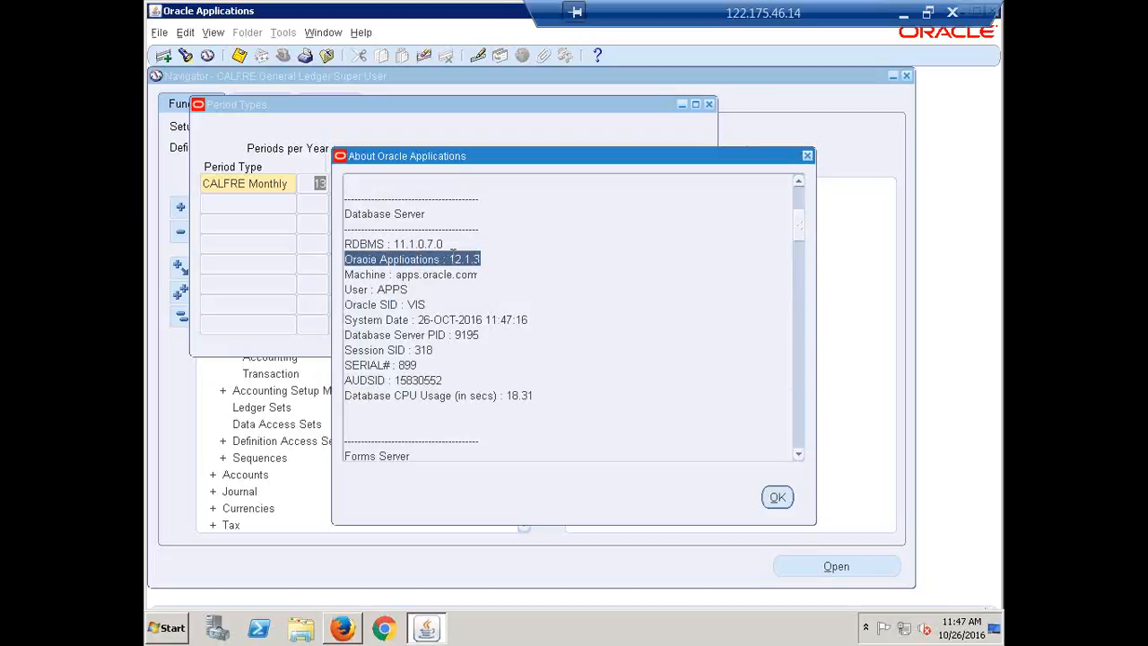
{"action": "left_click_drag", "start_coordinate": [448, 244], "coordinate": [340, 244]}
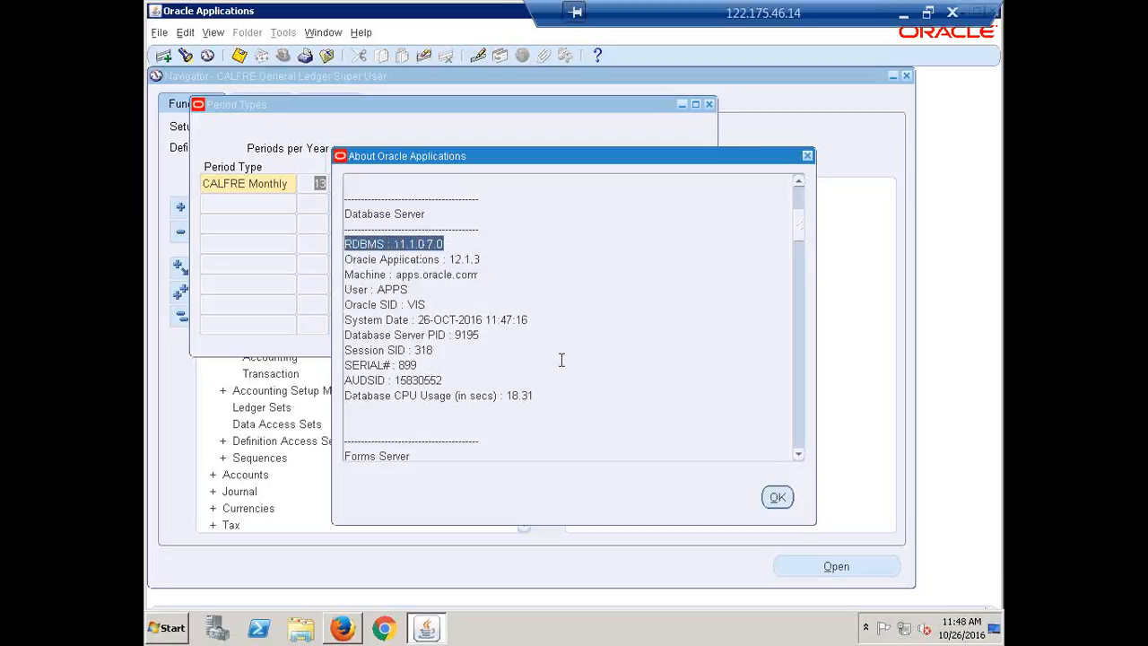
Step: Review the login details in the Oracle Applications version information and close it
{"action": "scroll", "coordinate": [633, 386], "scroll_direction": "up", "scroll_amount": 2}
{"action": "scroll", "coordinate": [634, 387], "scroll_direction": "up", "scroll_amount": 2}
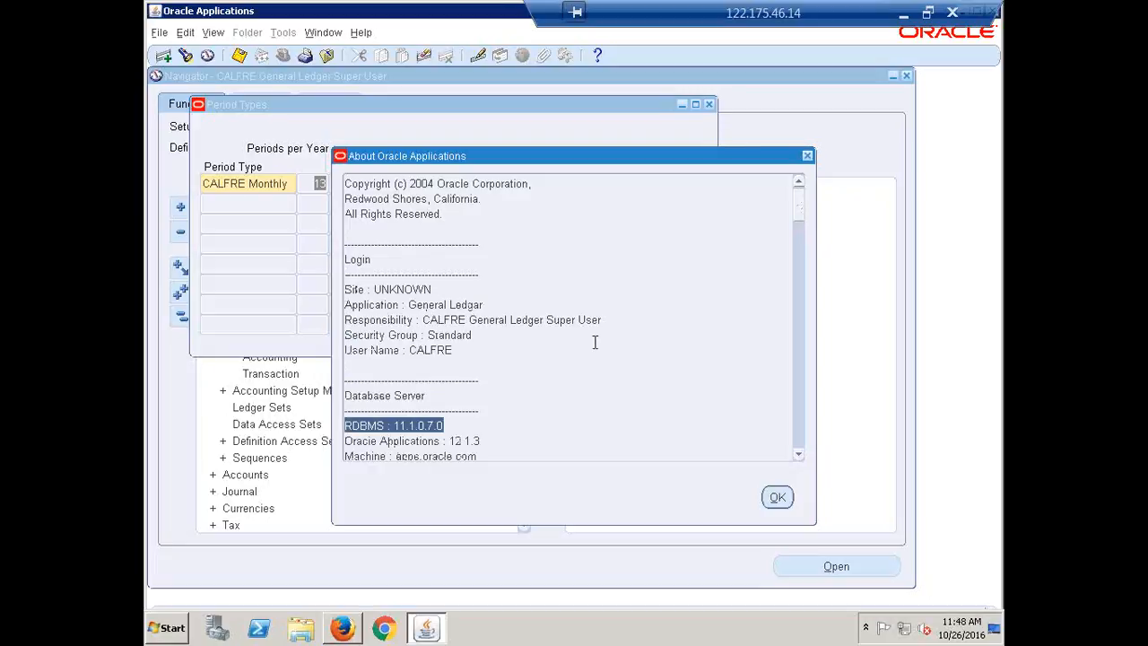
{"action": "scroll", "coordinate": [571, 331], "scroll_direction": "up", "scroll_amount": 1}
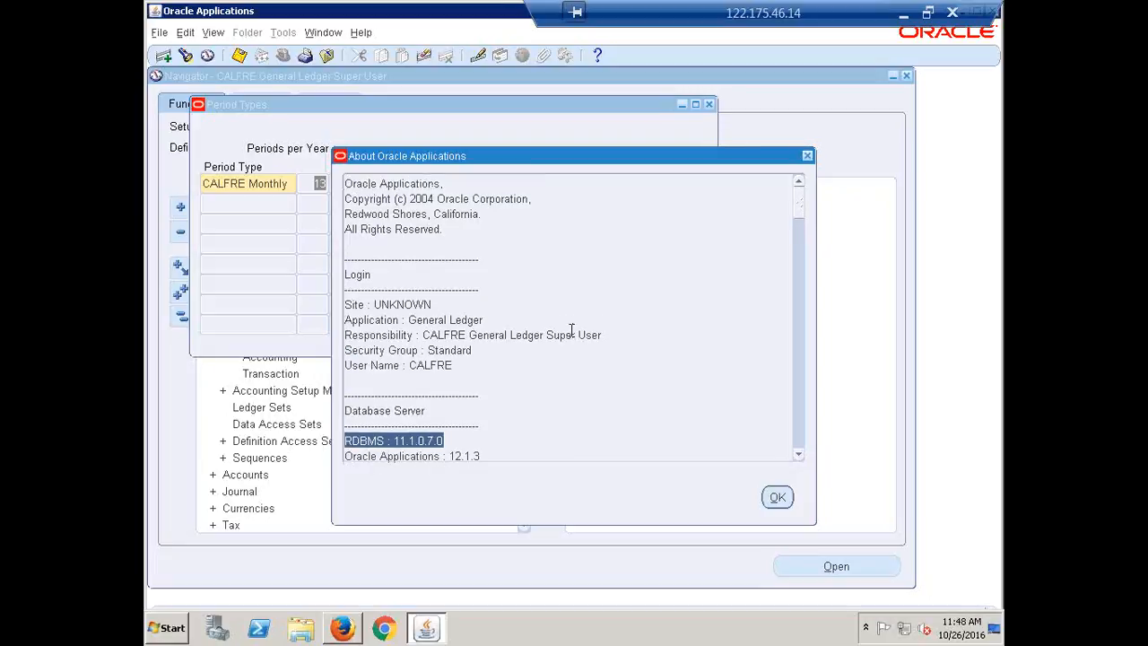
{"action": "scroll", "coordinate": [570, 329], "scroll_direction": "down", "scroll_amount": 2}
{"action": "scroll", "coordinate": [574, 327], "scroll_direction": "up", "scroll_amount": 2}
{"action": "left_click", "coordinate": [807, 156]}
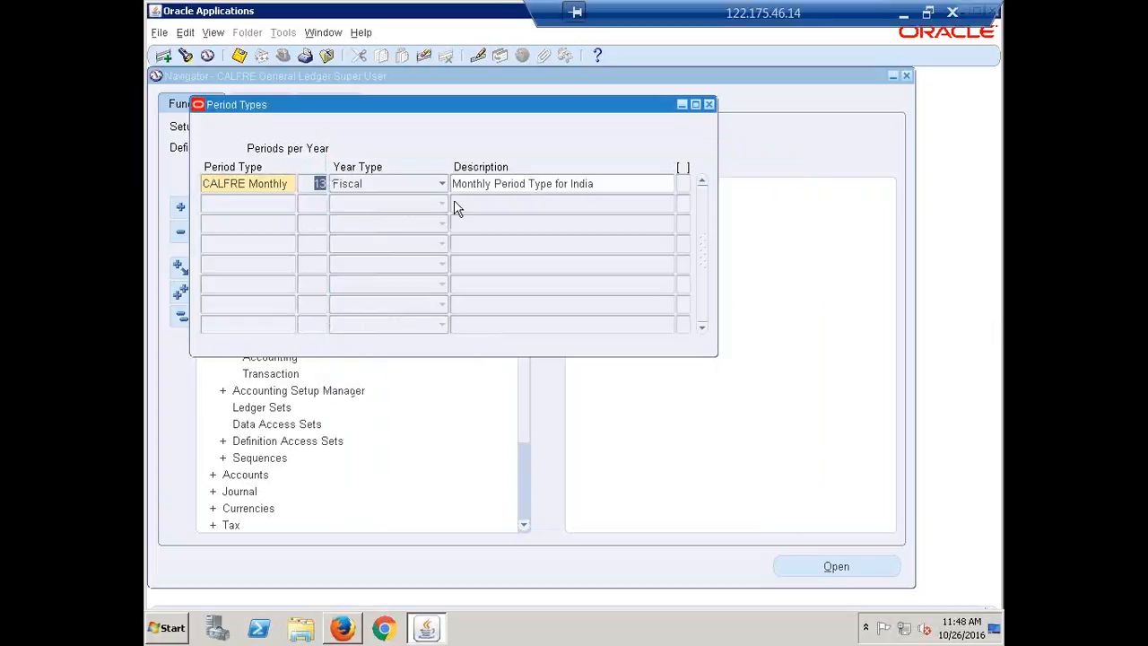
{"action": "left_click", "coordinate": [606, 189]}
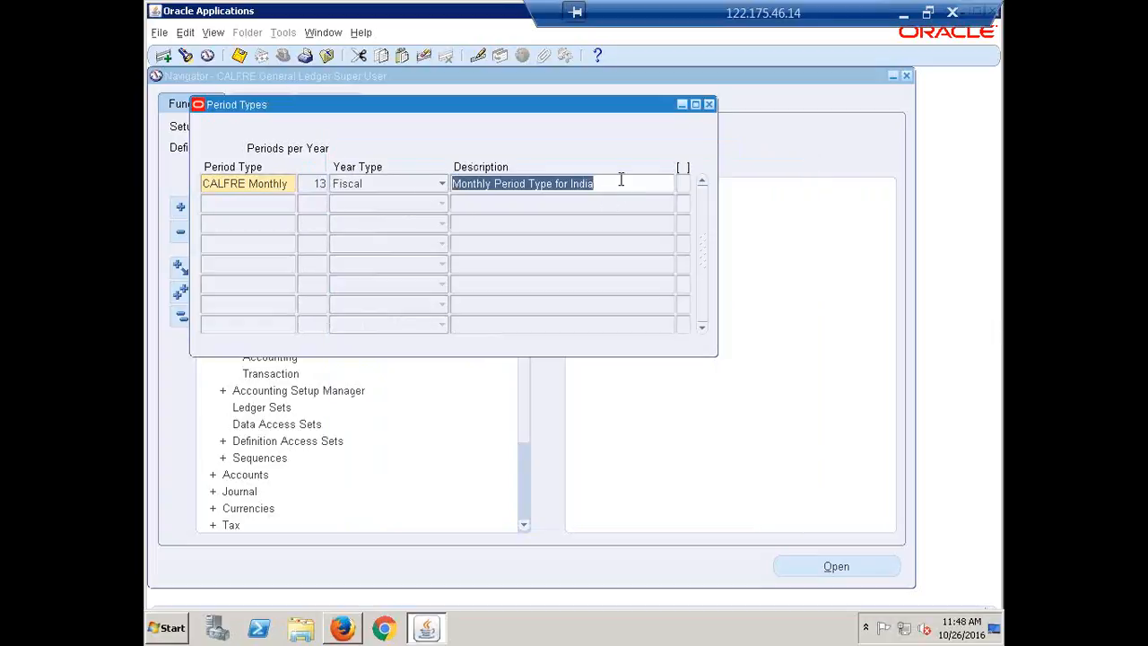
{"action": "left_click", "coordinate": [620, 184]}
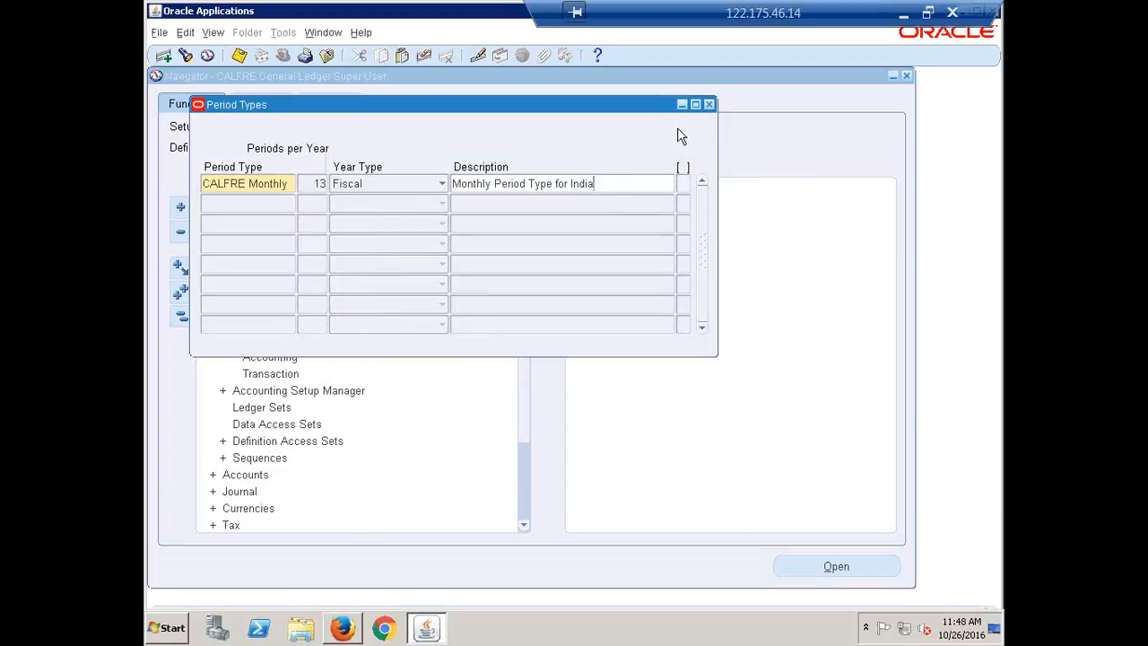
{"action": "key", "text": "Tab"}
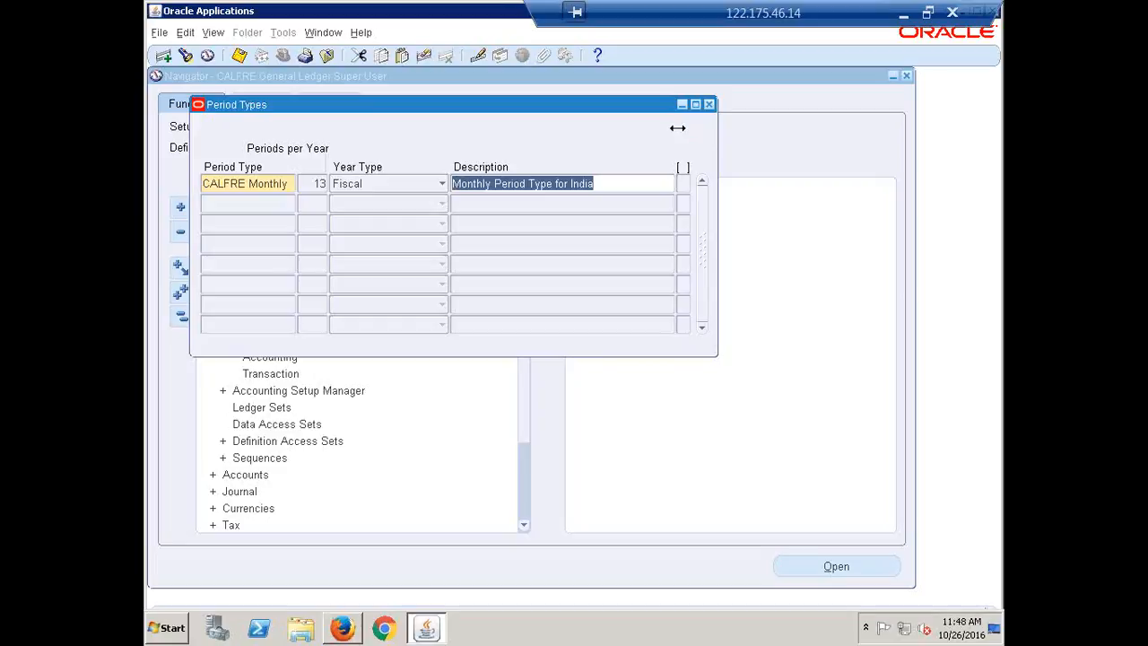
{"action": "left_click", "coordinate": [615, 179]}
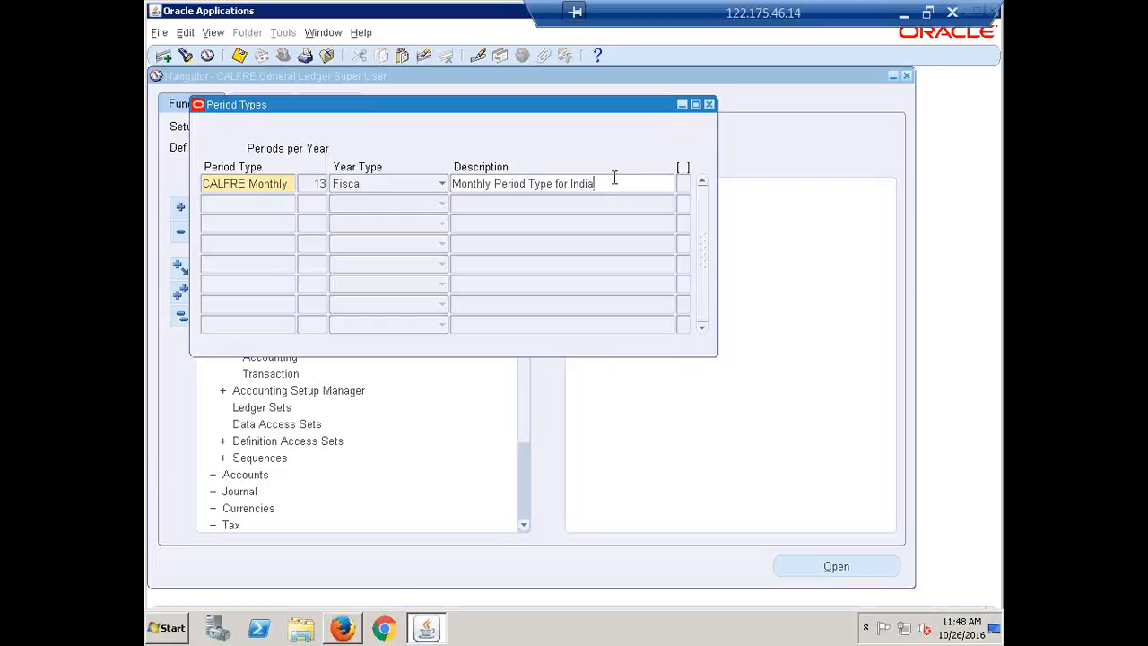
Step: Close the Period Types window, open the Accounting Calendar form from the calendars setup, and reposition it
{"action": "left_click", "coordinate": [710, 105]}
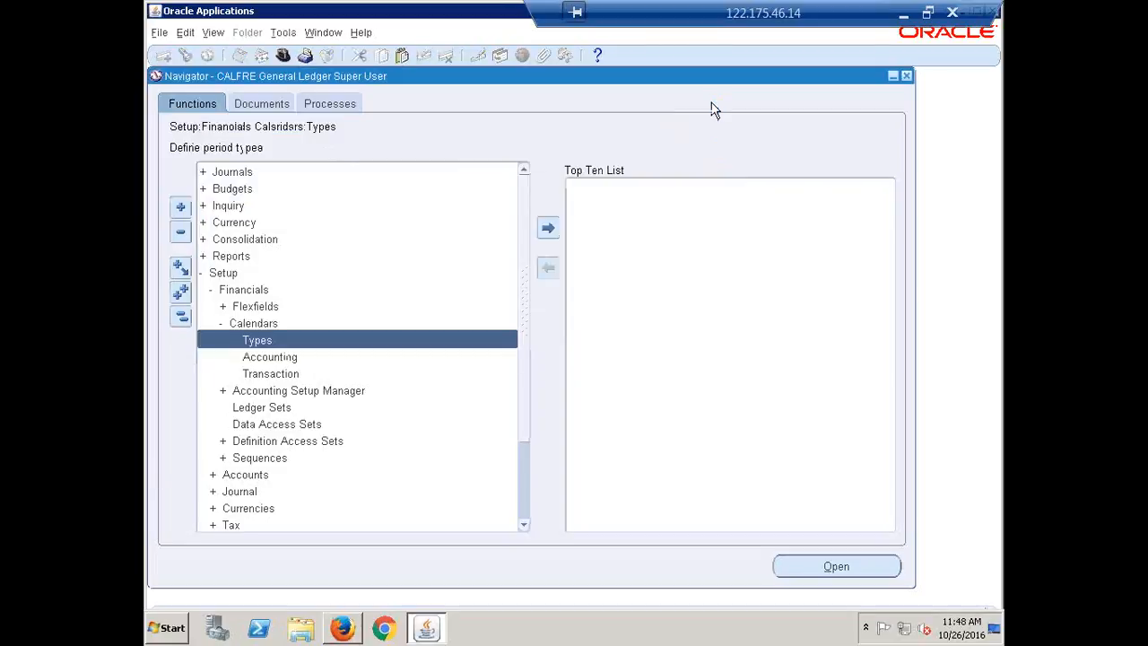
{"action": "left_click", "coordinate": [263, 361]}
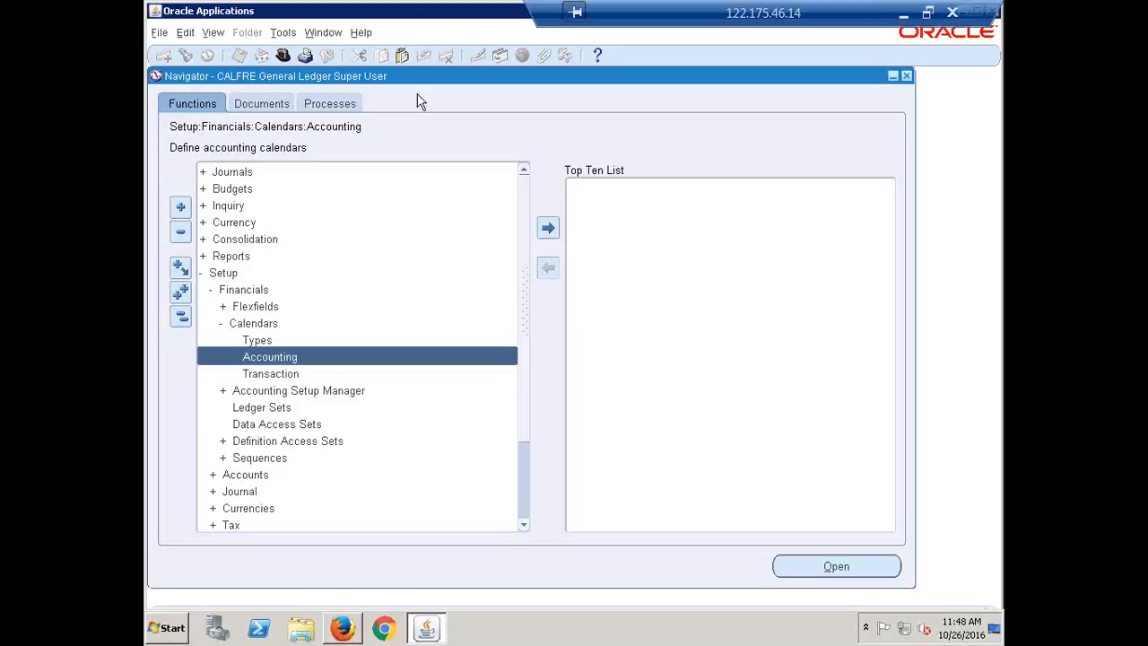
{"action": "key", "text": "Return"}
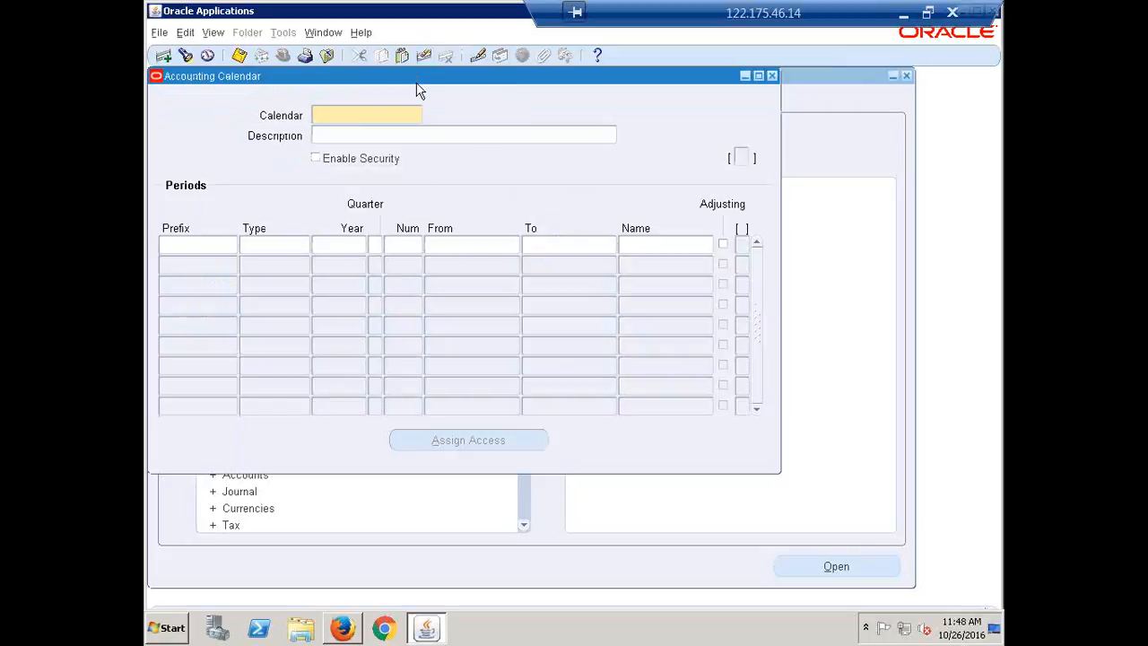
{"action": "left_click_drag", "start_coordinate": [418, 80], "coordinate": [468, 113]}
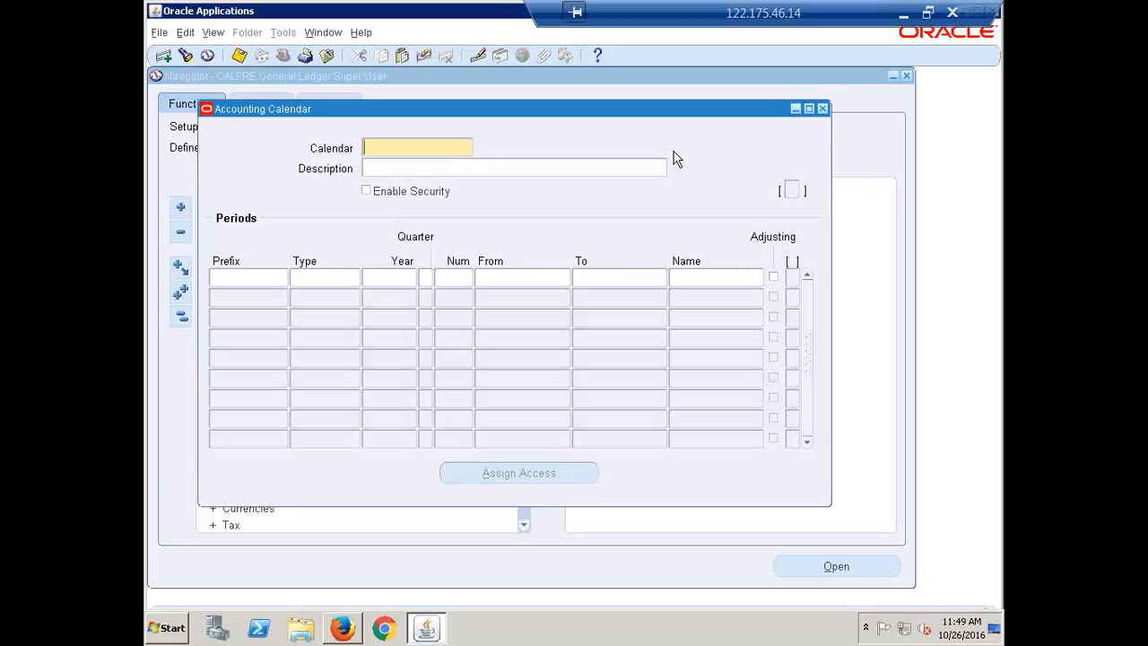
Step: Name the new accounting calendar CALFRE13 and describe it as "Accounting Calendar for India"
{"action": "type", "text": "CALFRE13"}
{"action": "left_click", "coordinate": [442, 169]}
{"action": "type", "text": "Acccunting "}
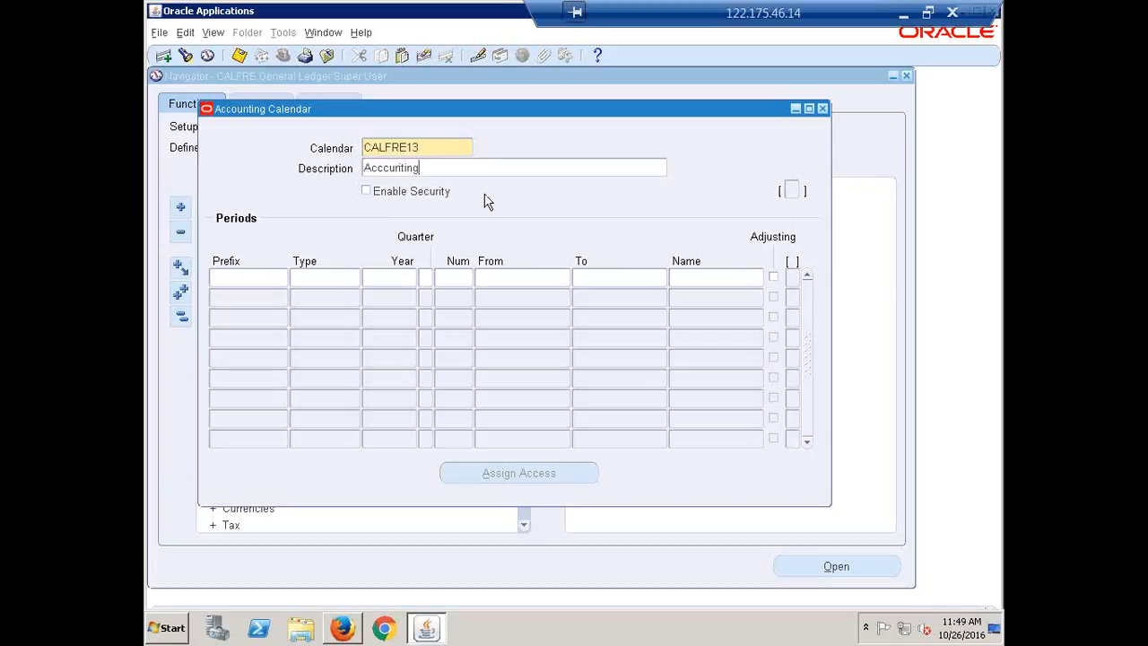
{"action": "type", "text": "Calendar for India"}
{"action": "left_click", "coordinate": [366, 191]}
{"action": "left_click", "coordinate": [365, 191]}
{"action": "left_click_drag", "start_coordinate": [516, 110], "coordinate": [508, 108]}
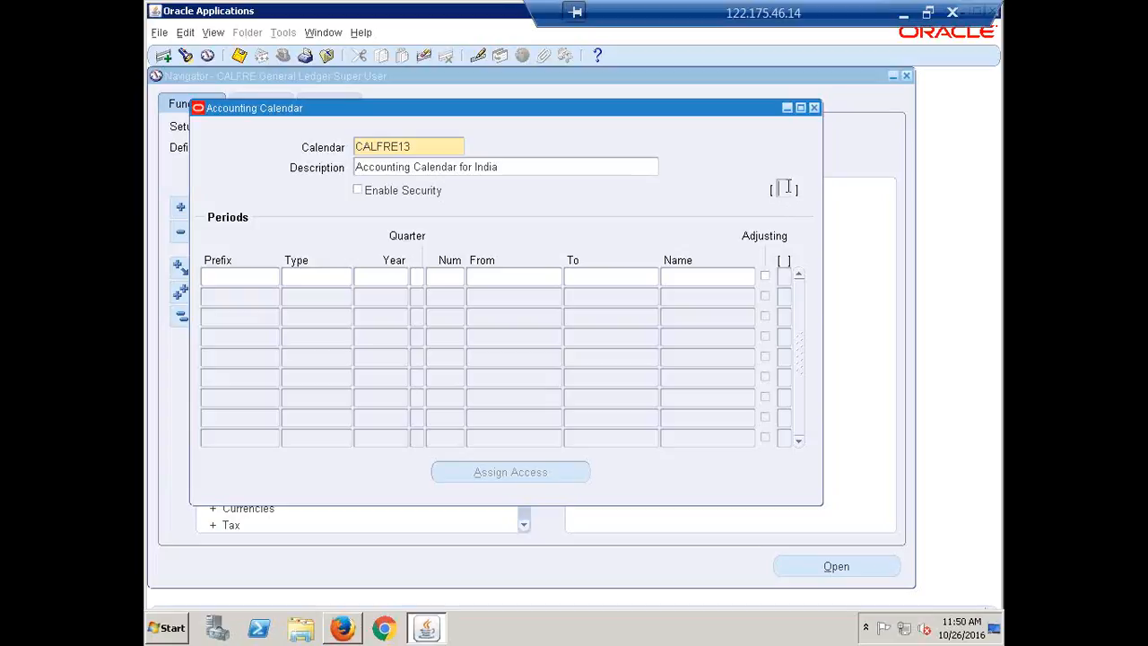
{"action": "left_click", "coordinate": [786, 277]}
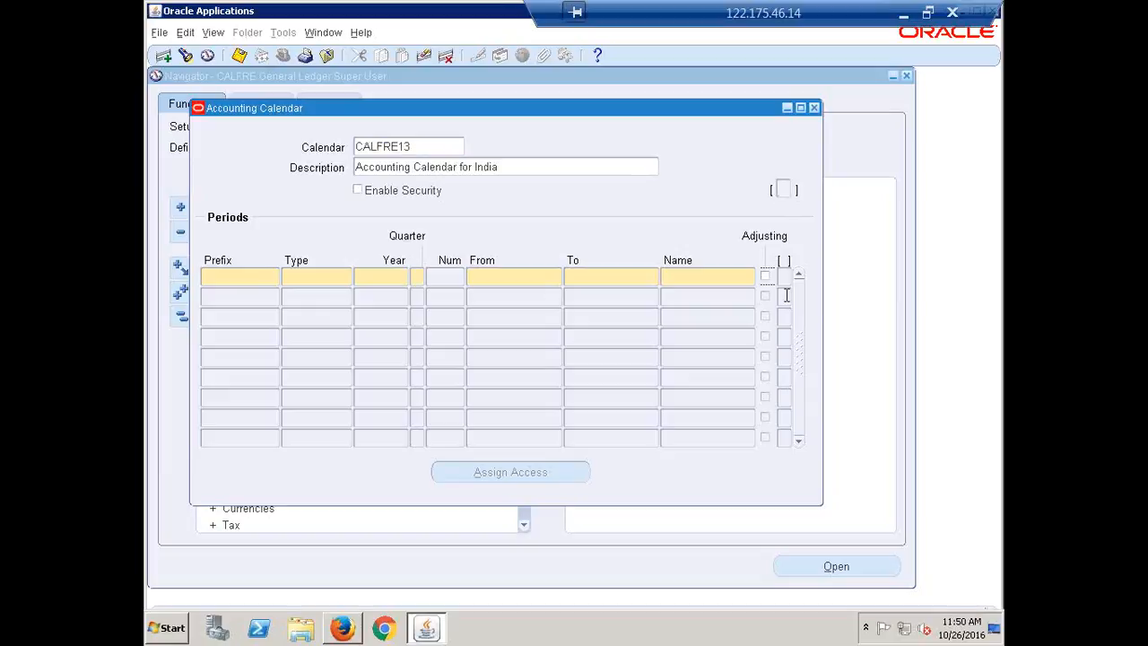
{"action": "left_click", "coordinate": [514, 162]}
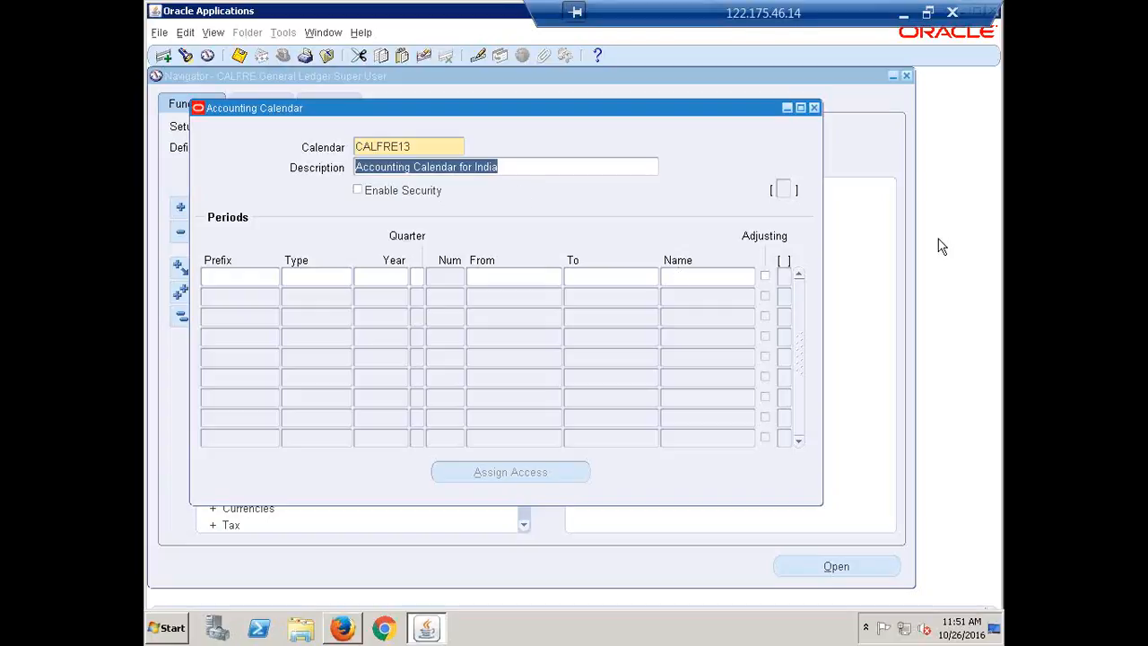
{"action": "left_click", "coordinate": [405, 148]}
{"action": "left_click", "coordinate": [530, 169]}
{"action": "left_click", "coordinate": [784, 188]}
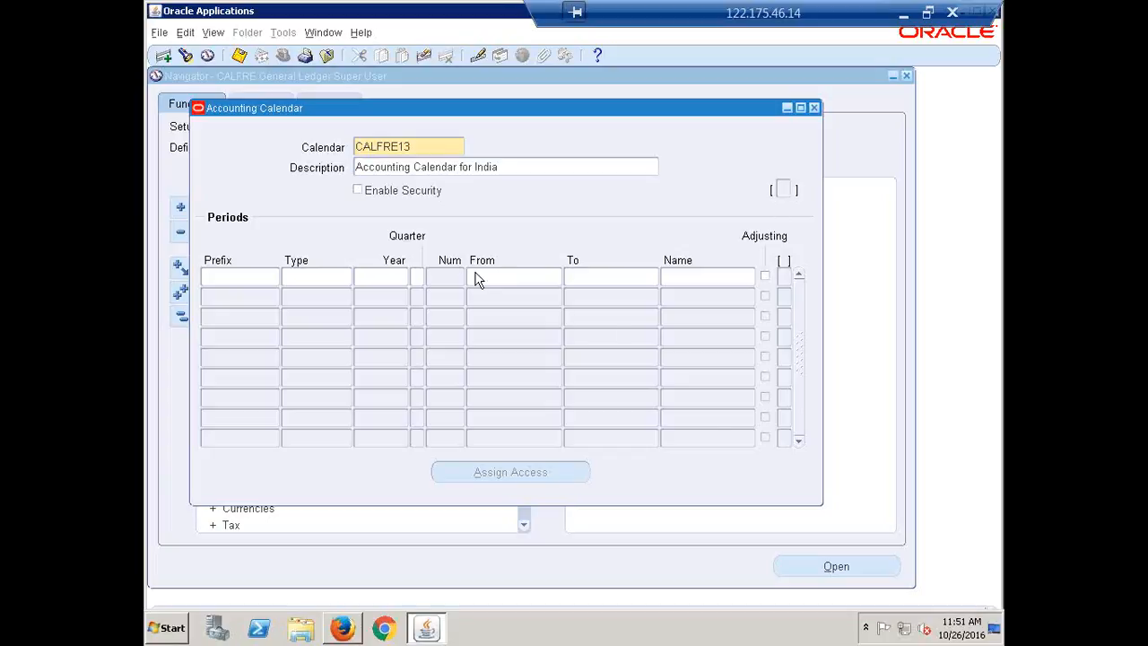
{"action": "left_click", "coordinate": [221, 274]}
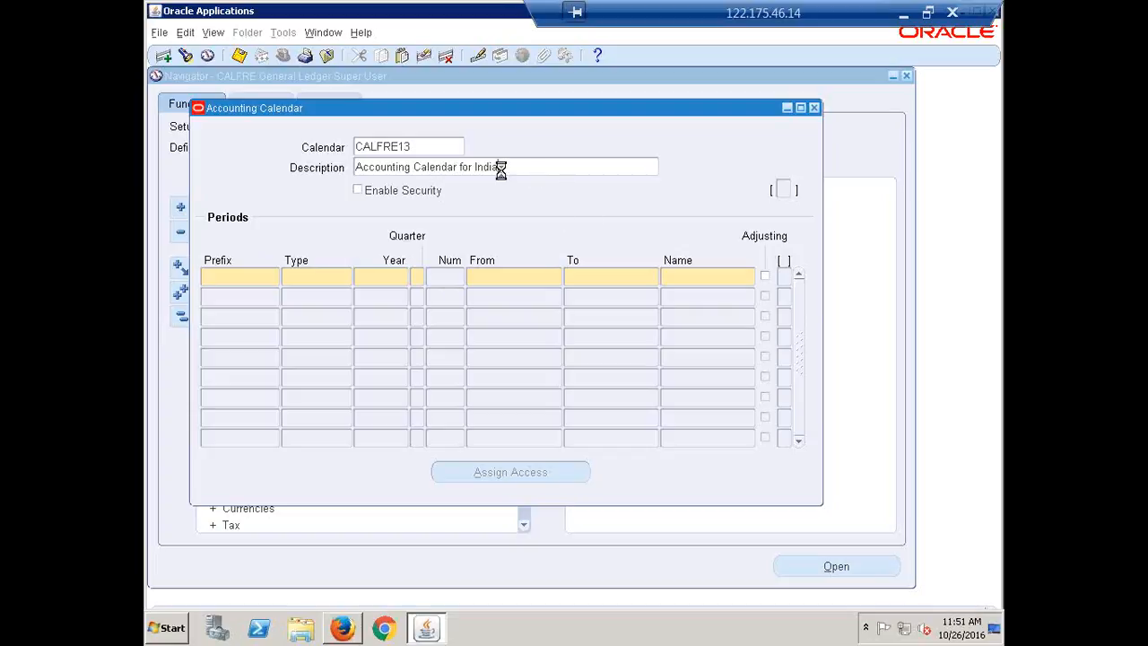
{"action": "left_click", "coordinate": [500, 168]}
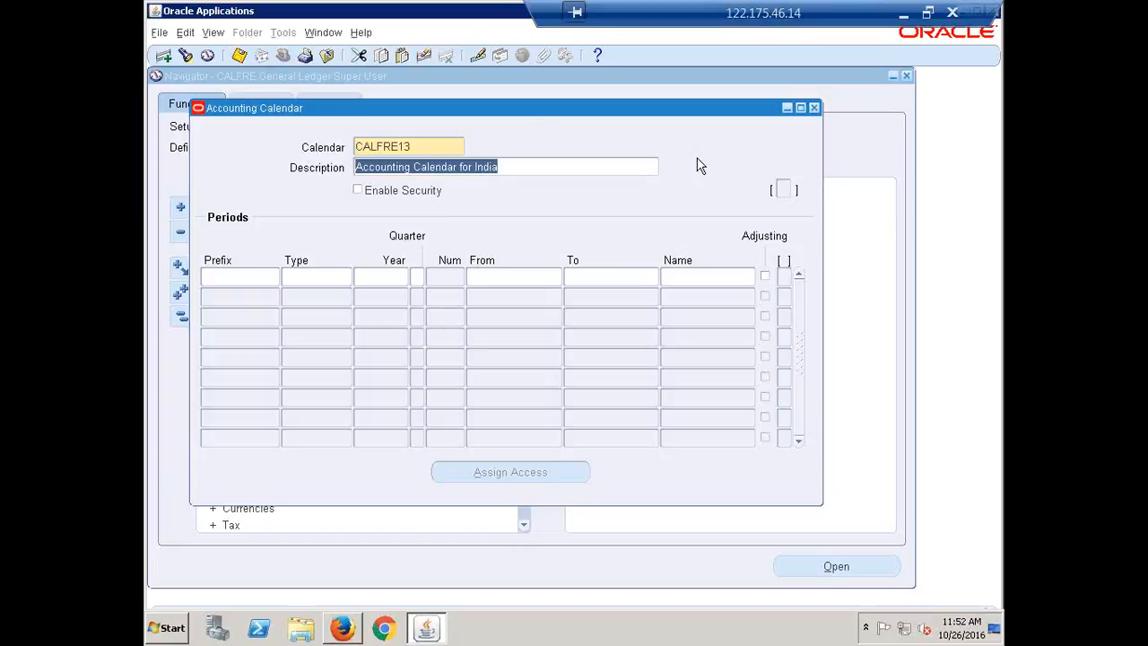
{"action": "left_click", "coordinate": [540, 170]}
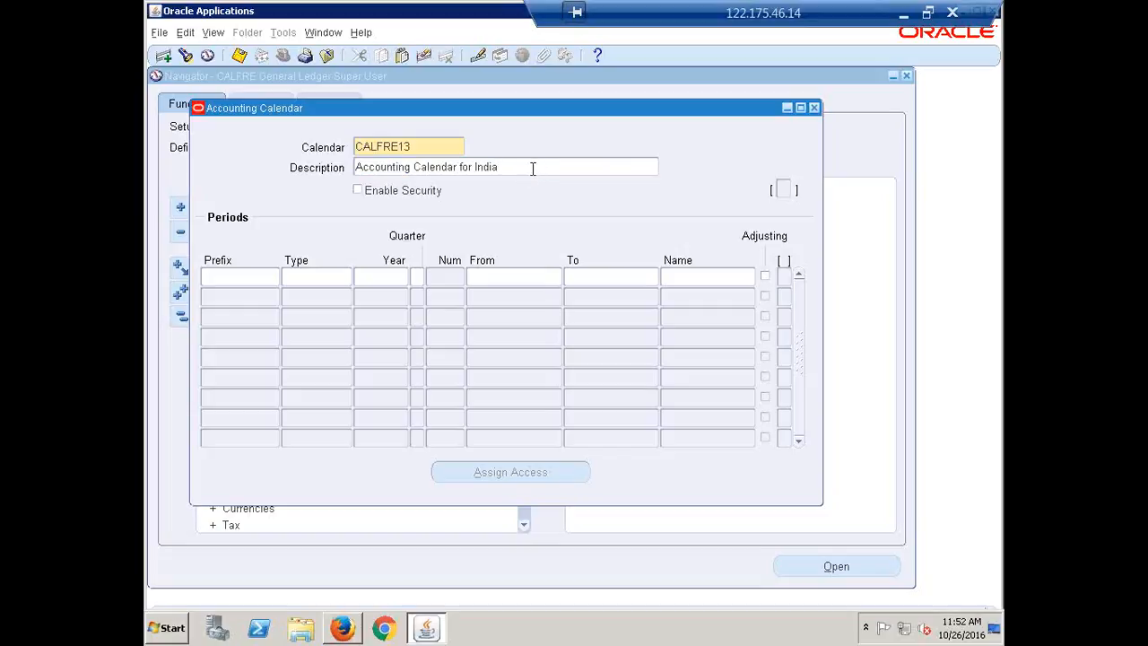
Step: Start the first calendar period with the prefix APR and the period type CALFRE Monthly
{"action": "left_click", "coordinate": [216, 278]}
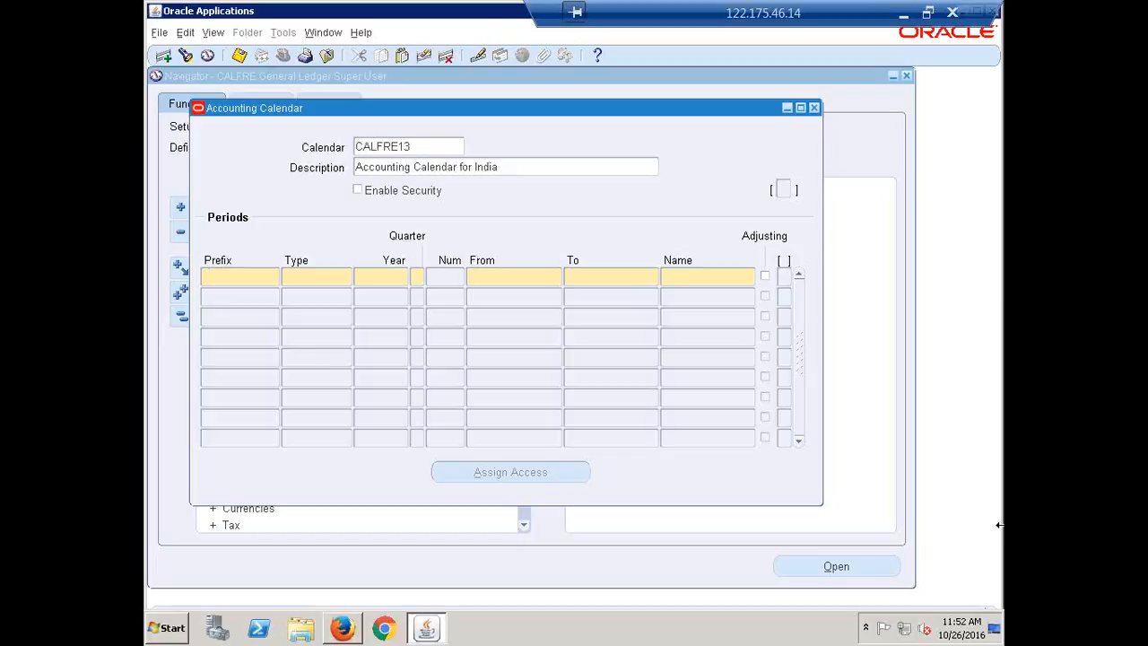
{"action": "type", "text": "a"}
{"action": "key", "text": "BackSpace"}
{"action": "type", "text": "APR"}
{"action": "key", "text": "Tab"}
{"action": "type", "text": "CAL"}
{"action": "key", "text": "Tab"}
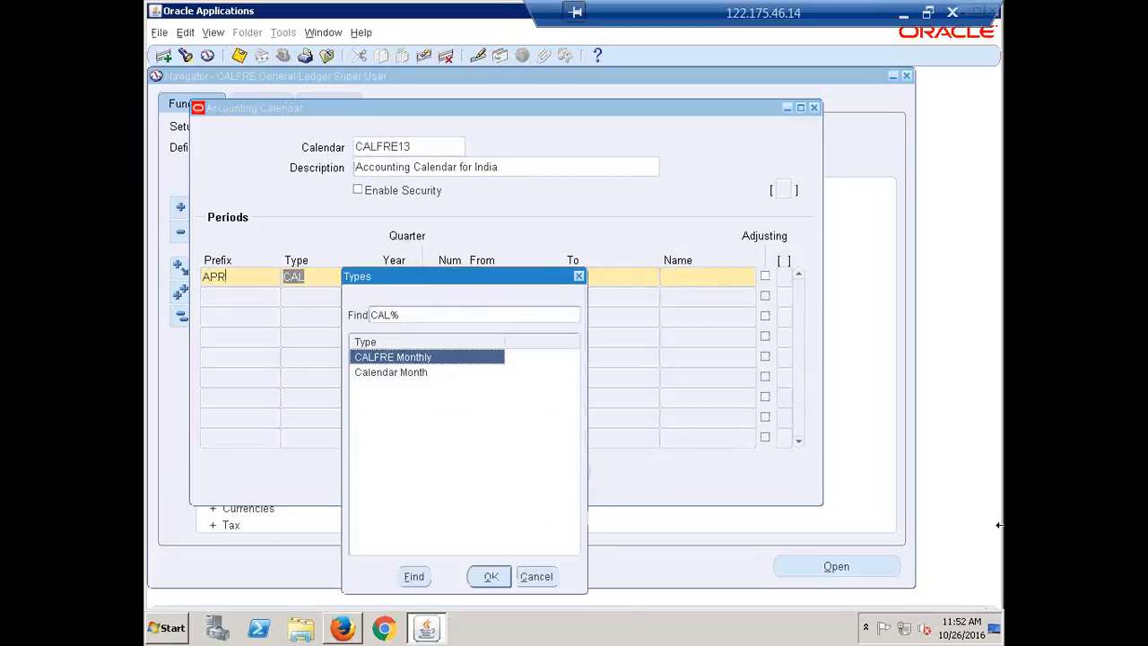
{"action": "key", "text": "Return"}
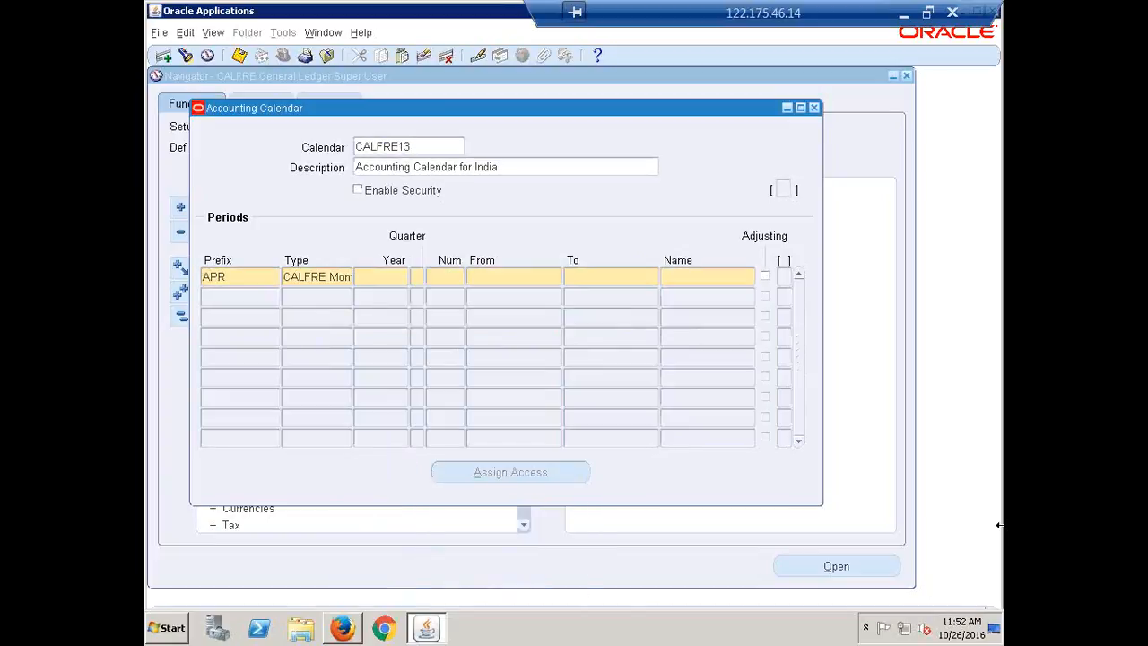
Step: Set the APR period's year to 2017, its quarter to 1 and its period number to 1
{"action": "type", "text": "2017"}
{"action": "key", "text": "Tab"}
{"action": "type", "text": "1"}
{"action": "key", "text": "Tab"}
{"action": "type", "text": "1"}
{"action": "key", "text": "Tab"}
Step: Set the APR period's date range from 01-APR-2016 to 30-APR-2016
{"action": "type", "text": "1-APR-2016"}
{"action": "key", "text": "Tab"}
{"action": "type", "text": "3"}
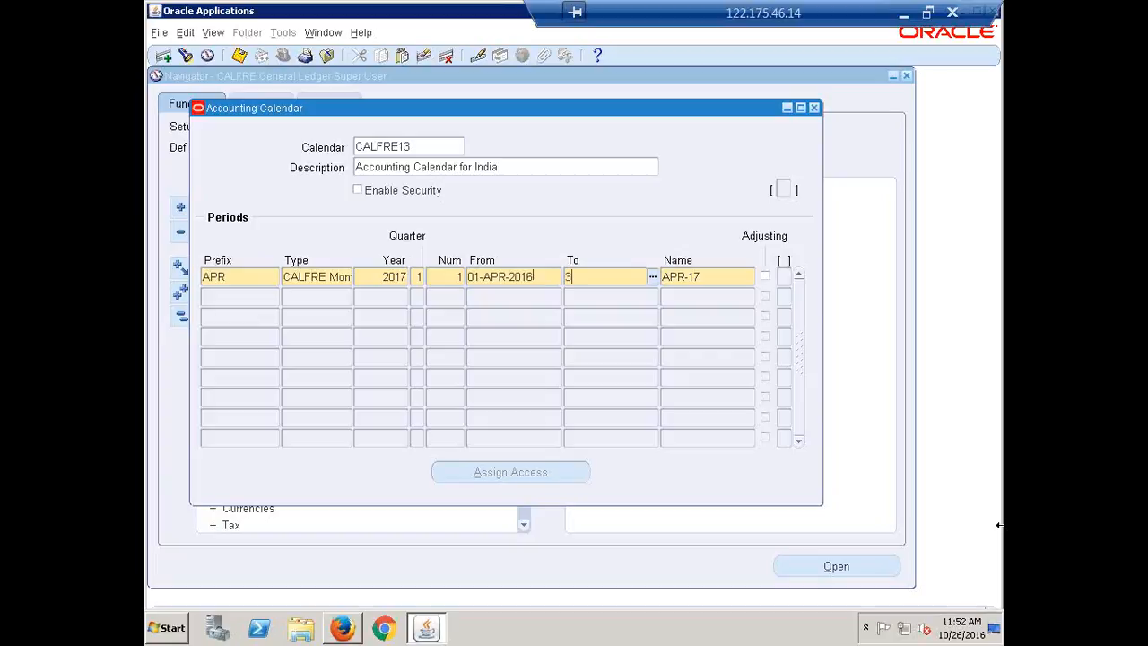
{"action": "type", "text": "0APR16"}
{"action": "key", "text": "Tab"}
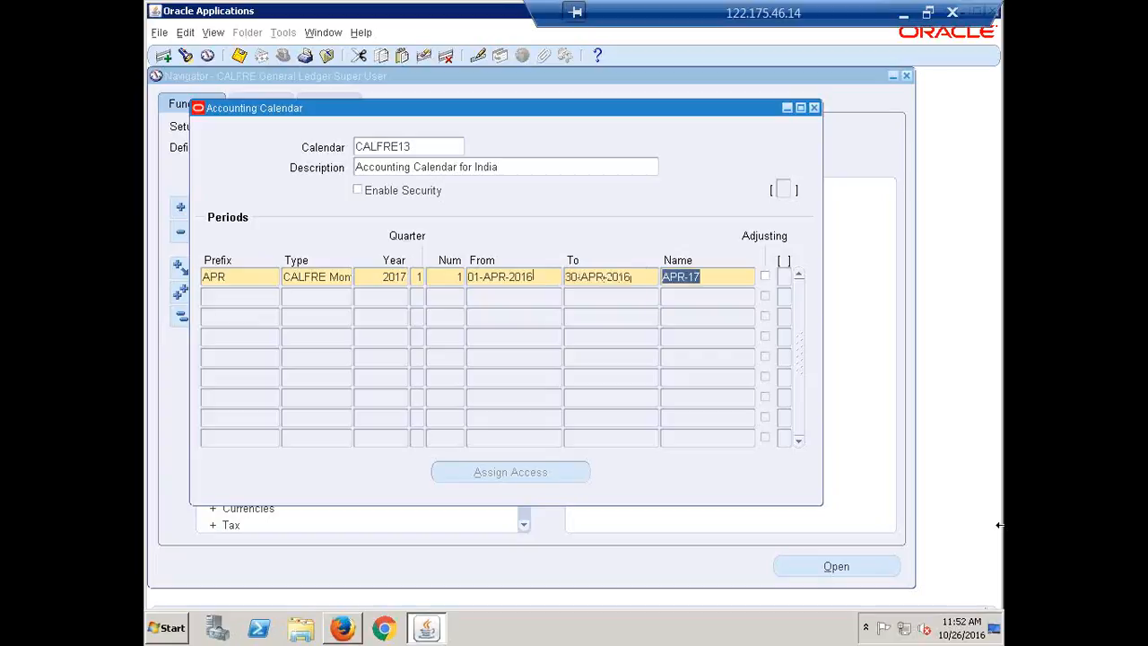
Step: Rename the APR period as APR-16
{"action": "key", "text": "Right"}
{"action": "key", "text": "BackSpace"}
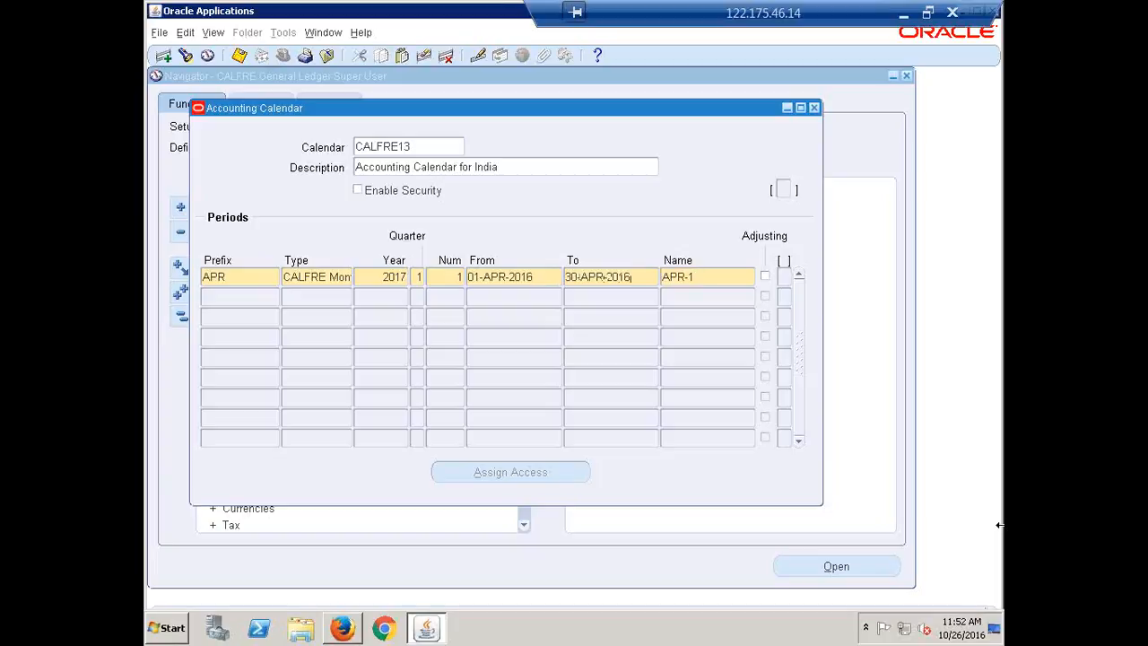
{"action": "type", "text": "6"}
{"action": "key", "text": "Tab"}
Step: Add a MAY period of type CALFRE Monthly with year 2017, quarter 1 and period number 2
{"action": "type", "text": "MAY"}
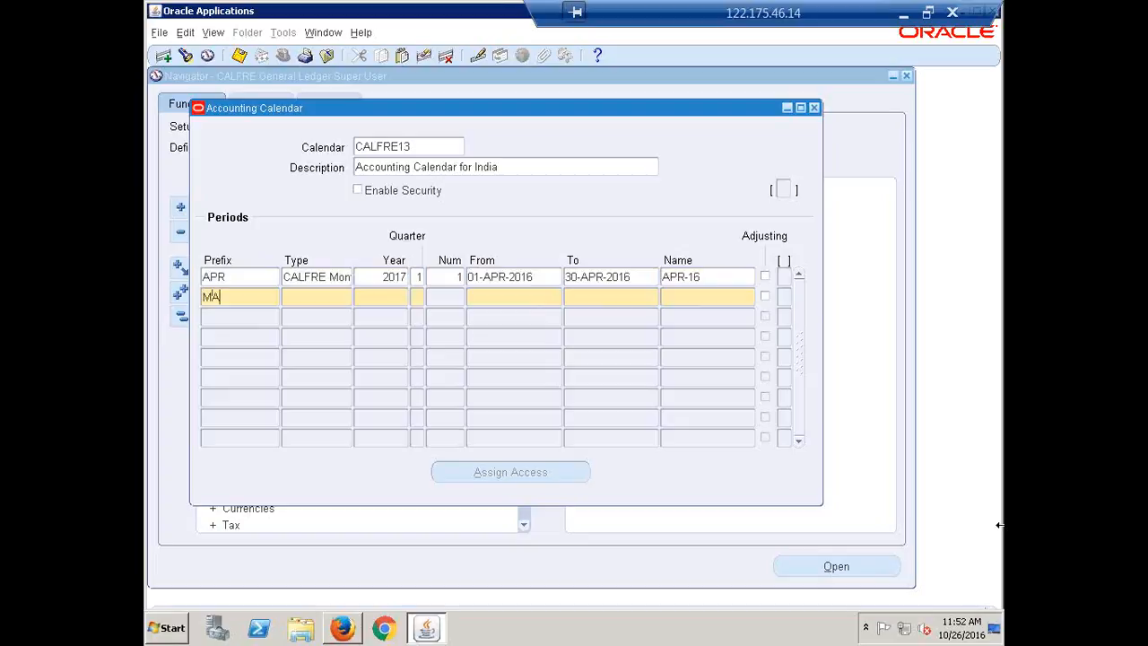
{"action": "key", "text": "Tab"}
{"action": "key", "text": "shift+F5"}
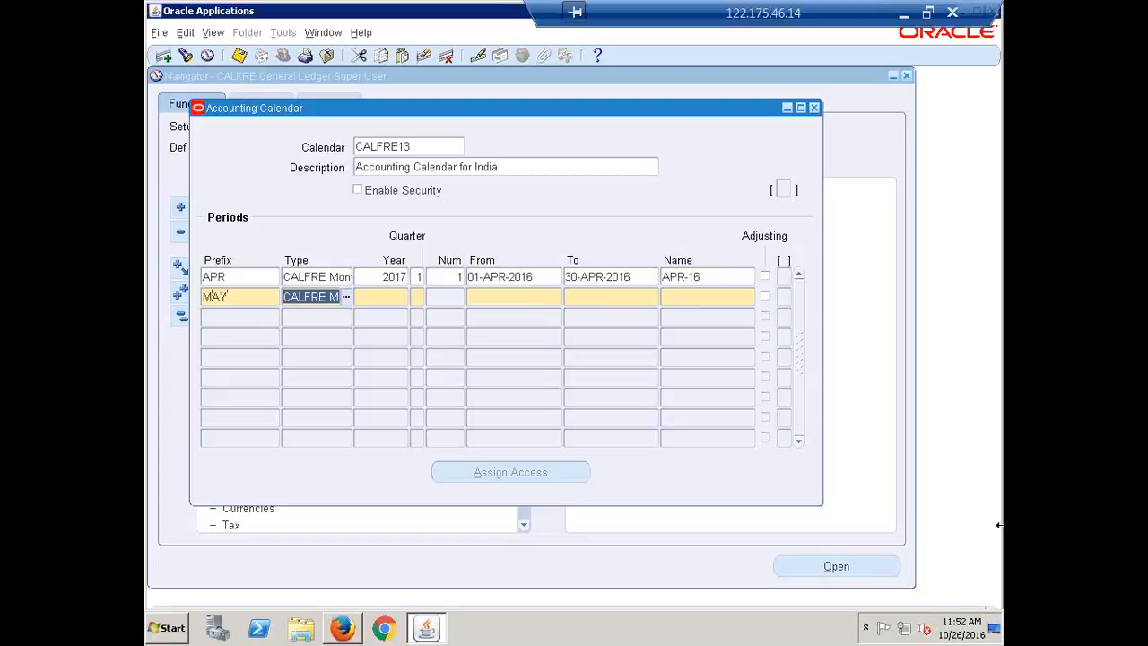
{"action": "key", "text": "Tab"}
{"action": "key", "text": "shift+F5"}
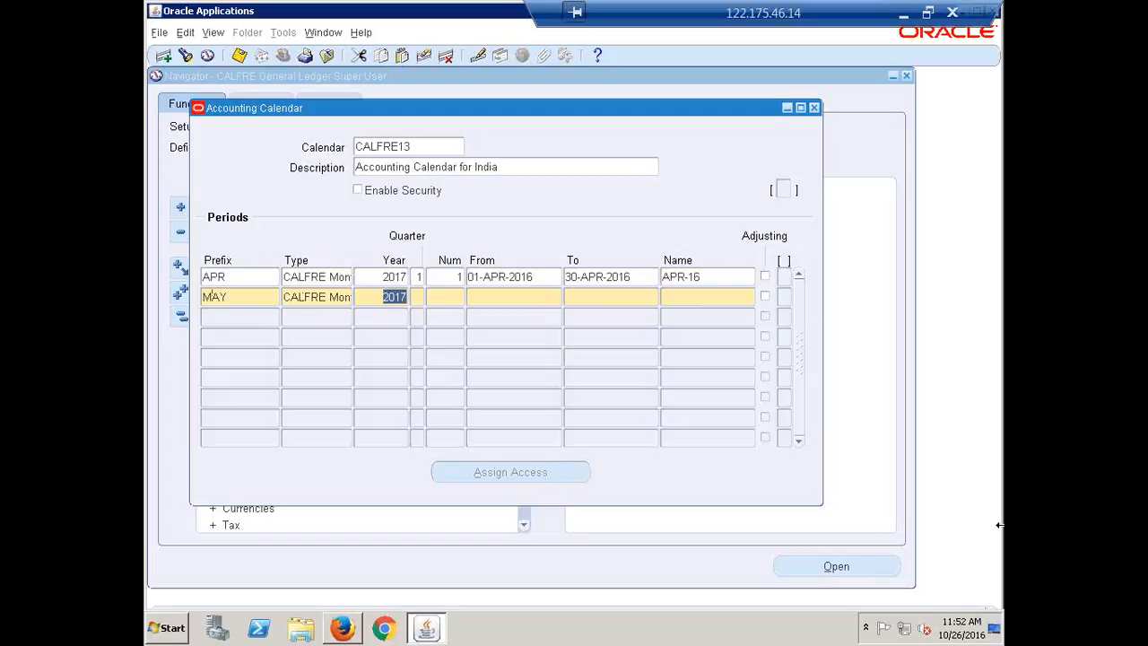
{"action": "key", "text": "Tab"}
{"action": "type", "text": "1"}
{"action": "key", "text": "Tab"}
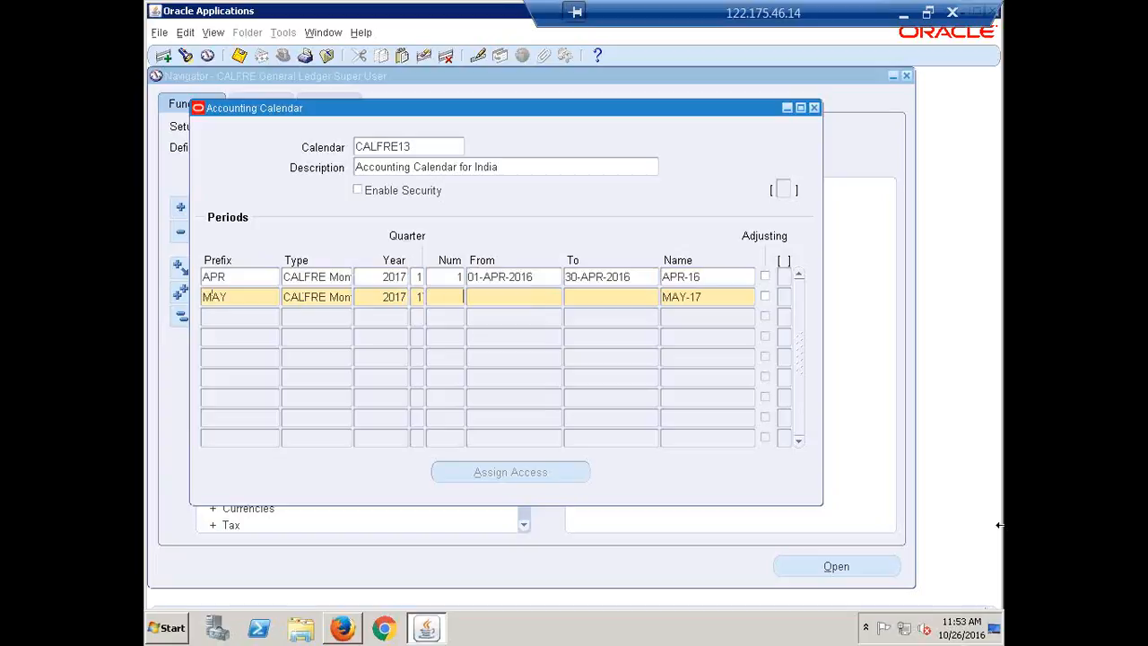
{"action": "type", "text": "2"}
Step: Set the MAY period's date range from 01-MAY-2016 to 31-MAY-2016
{"action": "key", "text": "Tab"}
{"action": "type", "text": "1-"}
{"action": "type", "text": "MAY-20"}
{"action": "type", "text": "16"}
{"action": "key", "text": "Tab"}
{"action": "type", "text": "3"}
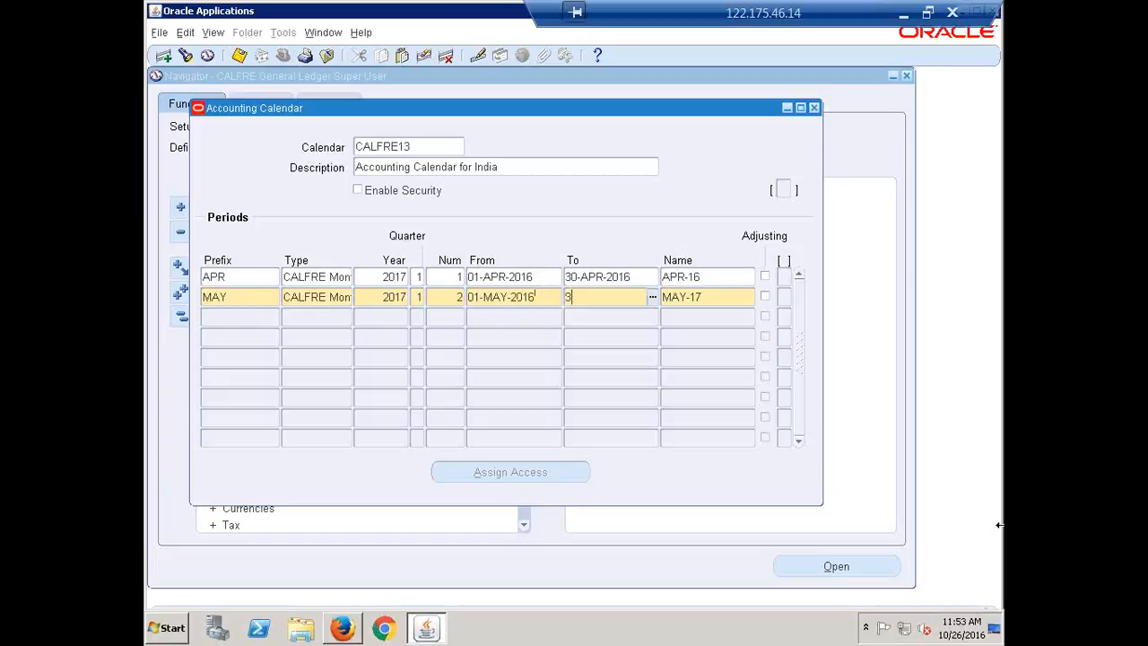
{"action": "type", "text": "1-MAY-2016"}
Step: Rename the MAY period as MAY-16
{"action": "key", "text": "Tab"}
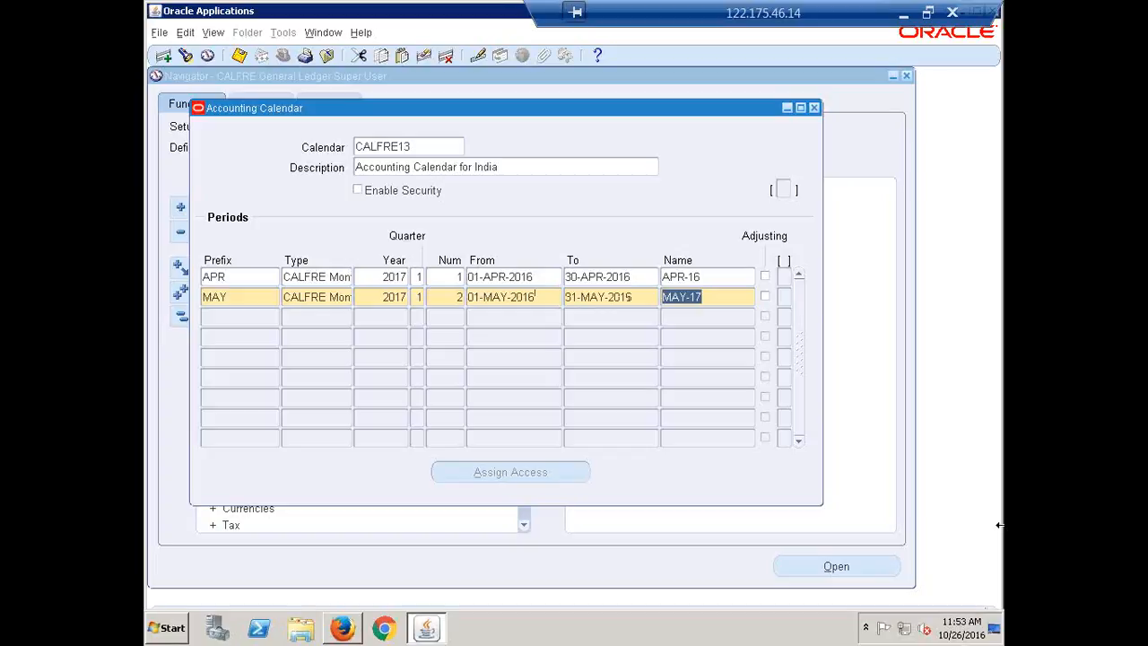
{"action": "key", "text": "Right"}
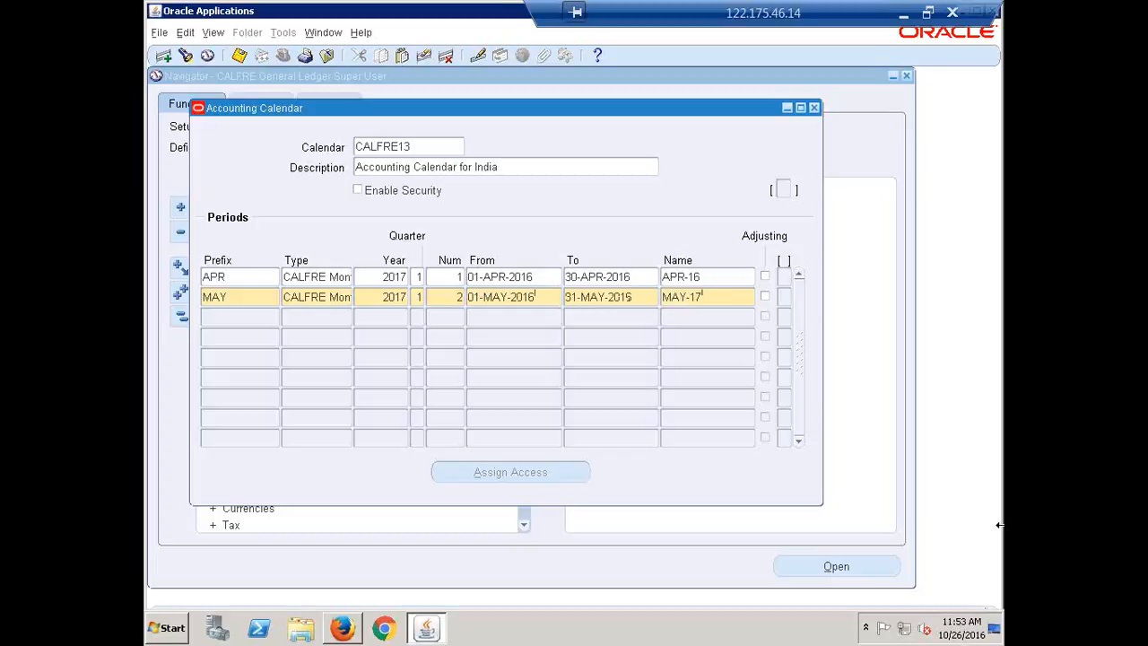
{"action": "key", "text": "BackSpace"}
{"action": "type", "text": "6"}
{"action": "key", "text": "Down"}
Step: Add a JUN period of type CALFRE Monthly with year 2017, quarter 1 and period number 3
{"action": "type", "text": "JUN"}
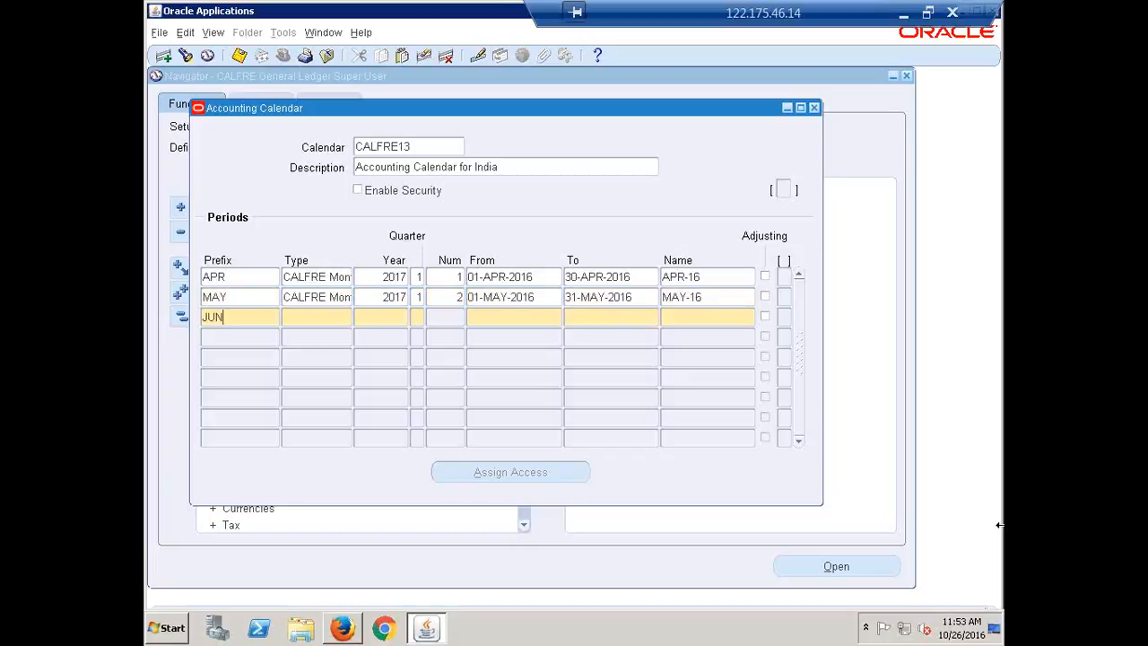
{"action": "key", "text": "Tab"}
{"action": "key", "text": "shift+F5"}
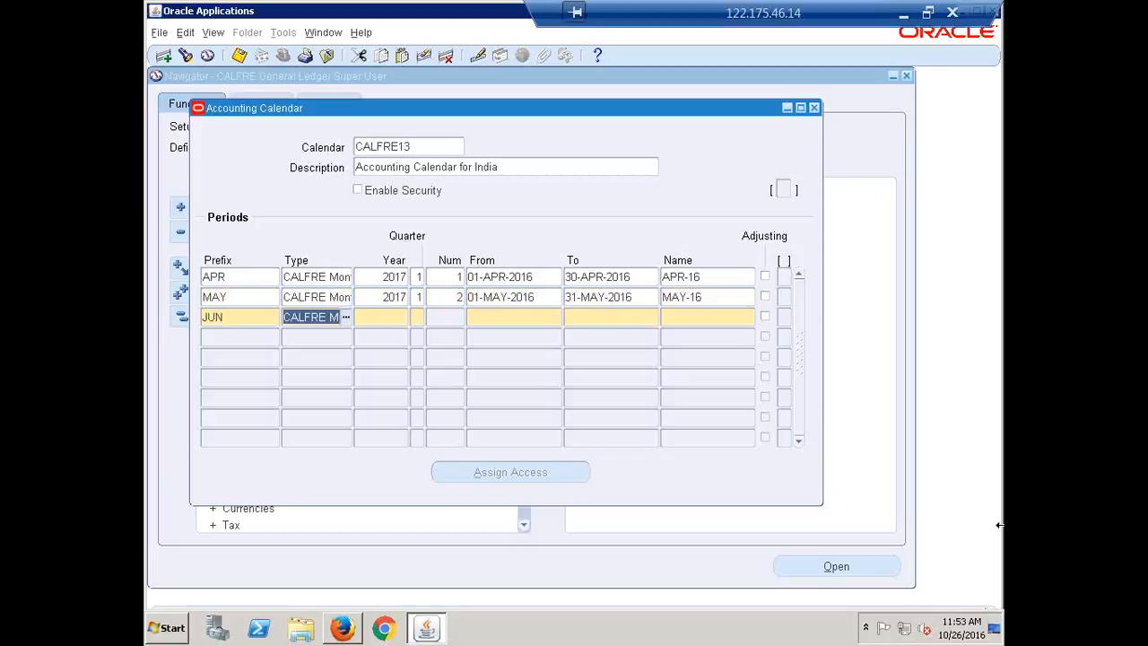
{"action": "key", "text": "Tab"}
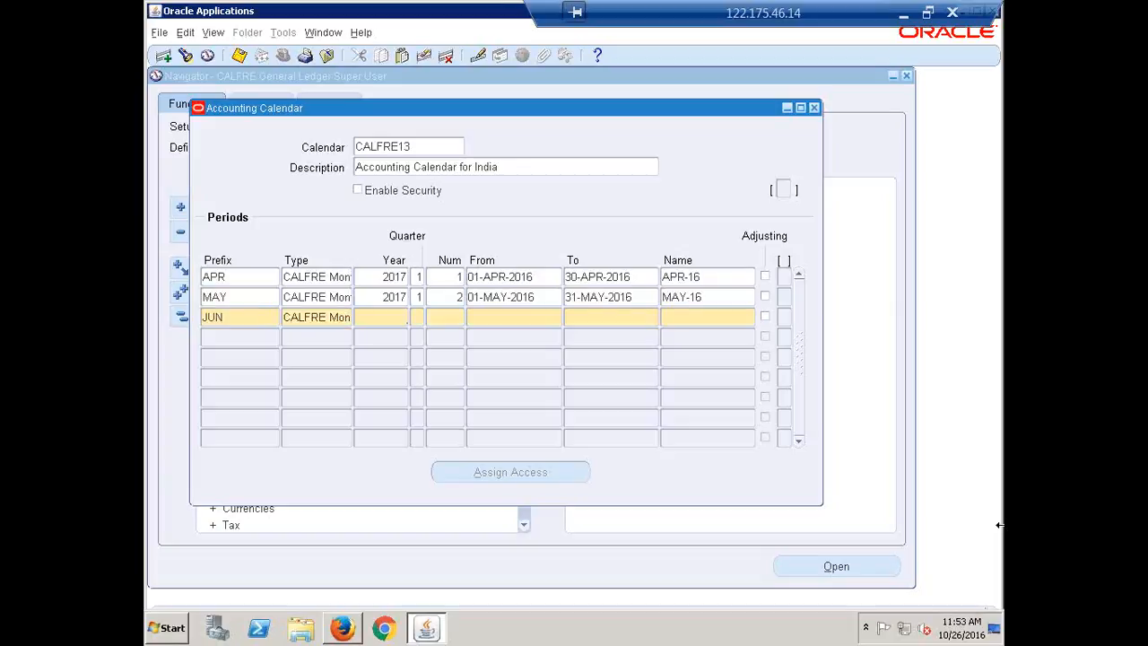
{"action": "key", "text": "shift+F5"}
{"action": "key", "text": "Tab"}
{"action": "type", "text": "1"}
{"action": "key", "text": "Tab"}
{"action": "type", "text": "3"}
Step: Set the JUN period's date range from 01-JUN-2016 to 30-JUN-2016
{"action": "key", "text": "Tab"}
{"action": "type", "text": "1JUN16"}
{"action": "key", "text": "Tab"}
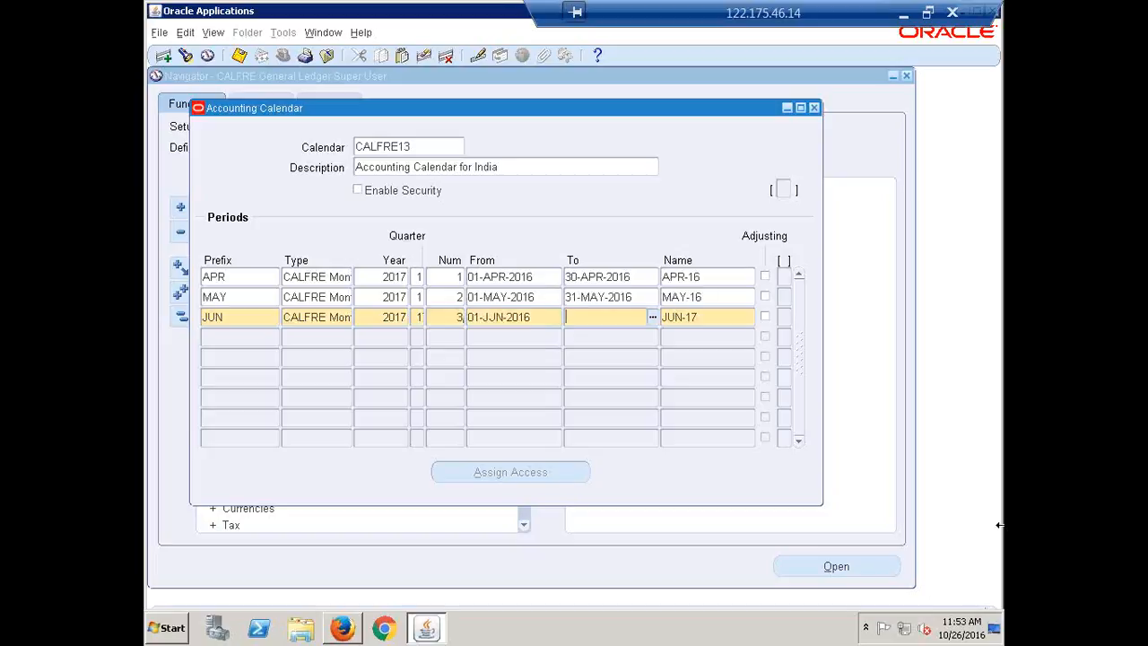
{"action": "type", "text": "30-"}
{"action": "type", "text": "JUN-20"}
{"action": "type", "text": "16"}
Step: Rename the JUN period as JUN-16
{"action": "key", "text": "Tab"}
{"action": "key", "text": "Right"}
{"action": "key", "text": "BackSpace"}
{"action": "type", "text": "6"}
{"action": "key", "text": "Tab"}
Step: Add a JUL period of type CALFRE Monthly with year 2017, quarter 2 and period number 4
{"action": "type", "text": "JUL"}
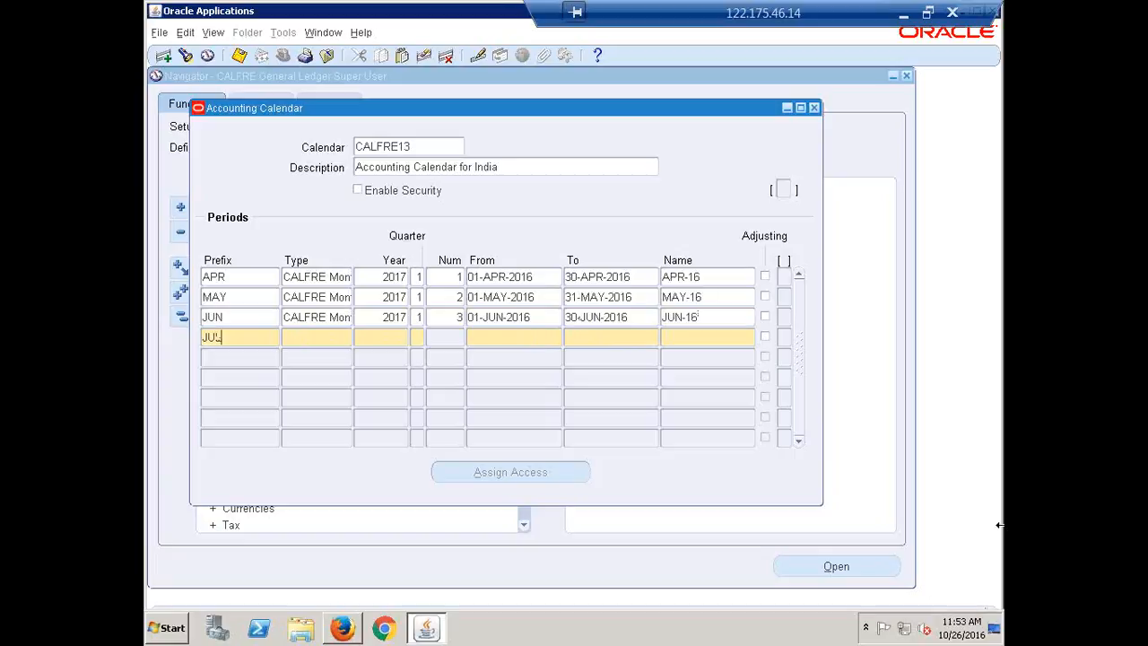
{"action": "key", "text": "Tab"}
{"action": "key", "text": "shift+F5"}
{"action": "key", "text": "Tab"}
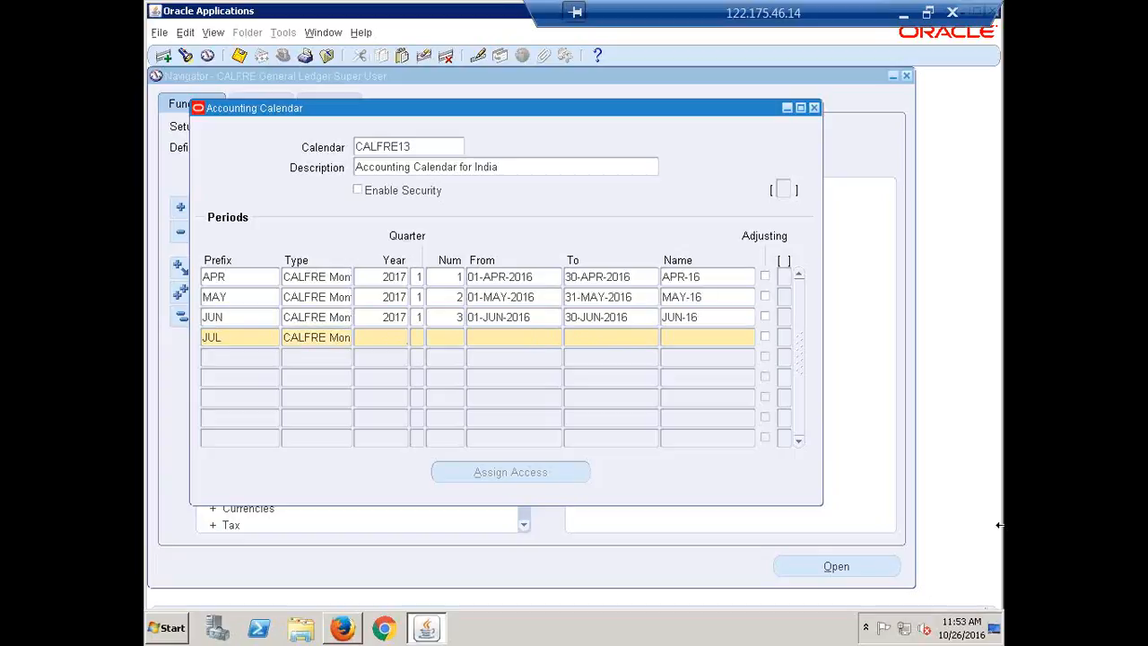
{"action": "key", "text": "shift+F5"}
{"action": "key", "text": "Tab"}
{"action": "type", "text": "2"}
{"action": "type", "text": "4"}
Step: Set the JUL period's date range from 01-JUL-2016 to 31-JUL-2016
{"action": "key", "text": "Tab"}
{"action": "type", "text": "1-JUL-2016"}
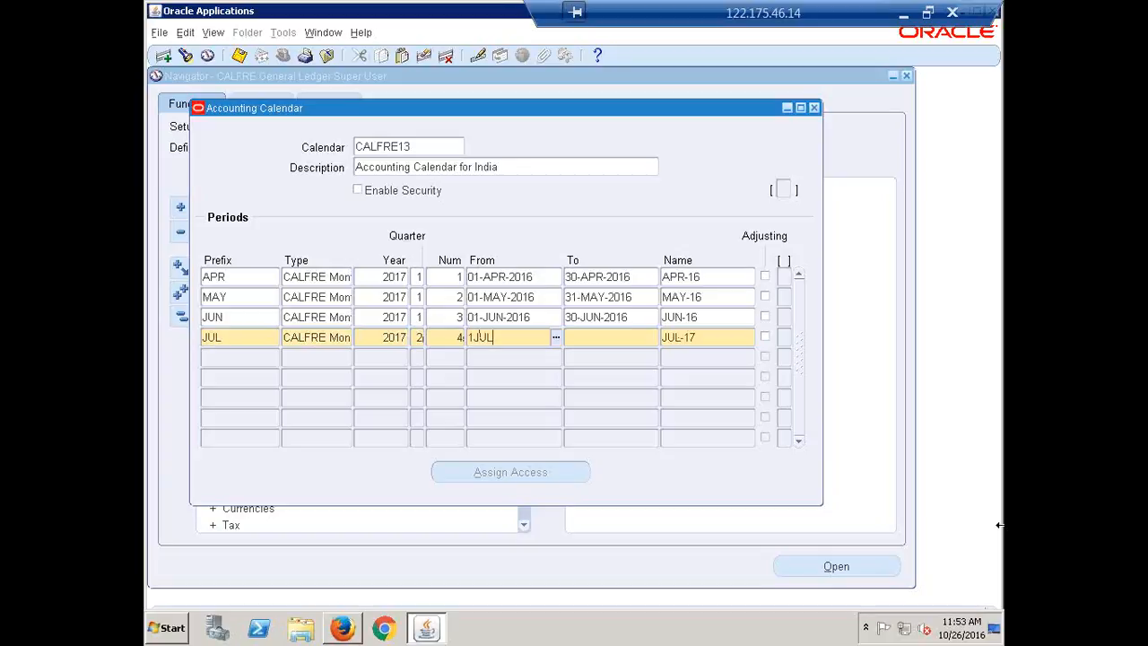
{"action": "key", "text": "Tab"}
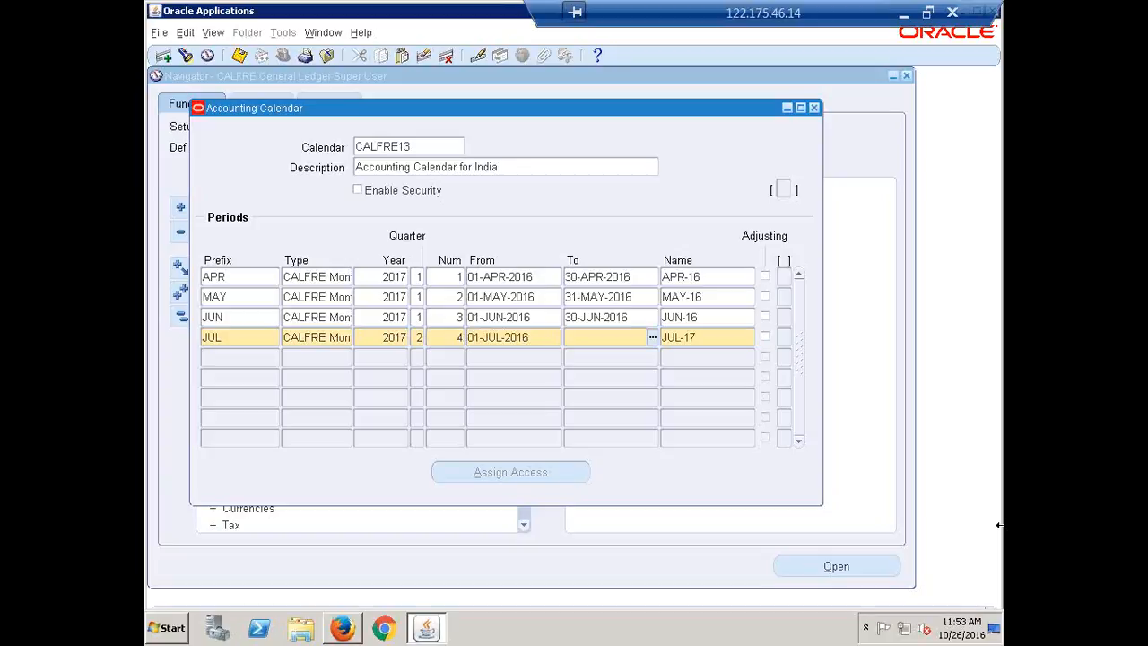
{"action": "type", "text": "31-JUL-2016"}
Step: Rename the JUL period as JUL-16
{"action": "key", "text": "Tab"}
{"action": "key", "text": "Right"}
{"action": "key", "text": "BackSpace"}
{"action": "type", "text": "6"}
{"action": "key", "text": "Tab"}
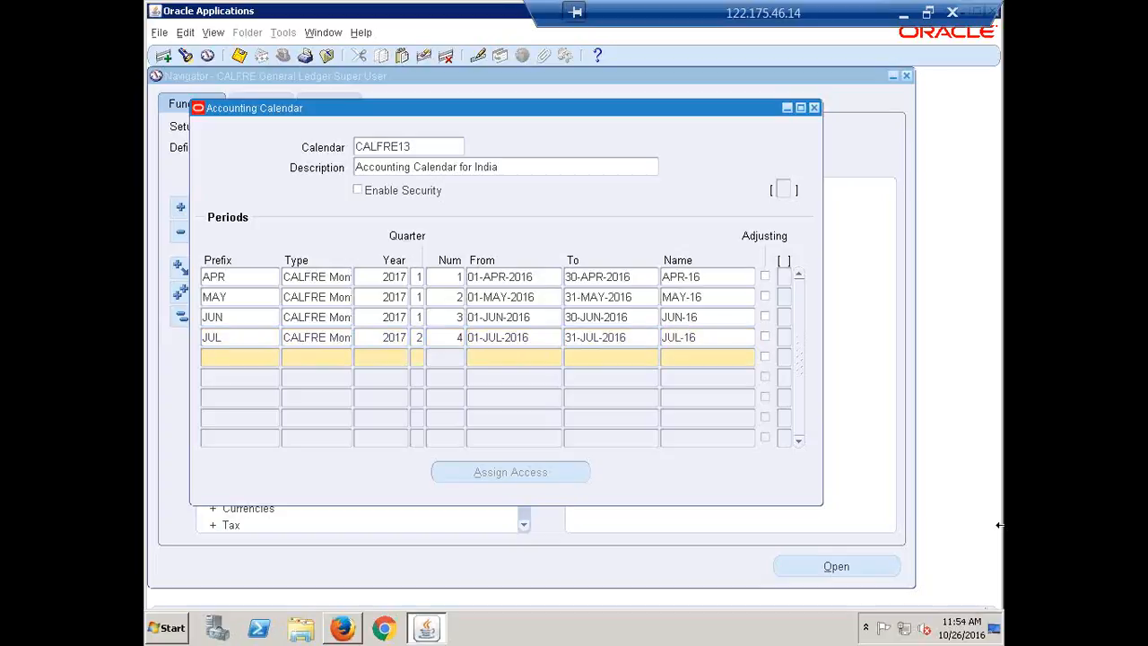
Step: Add an AUG period of type CALFRE Monthly with year 2017, quarter 2 and period number 5
{"action": "type", "text": "AUG"}
{"action": "key", "text": "Tab"}
{"action": "key", "text": "shift+F5"}
{"action": "key", "text": "Tab"}
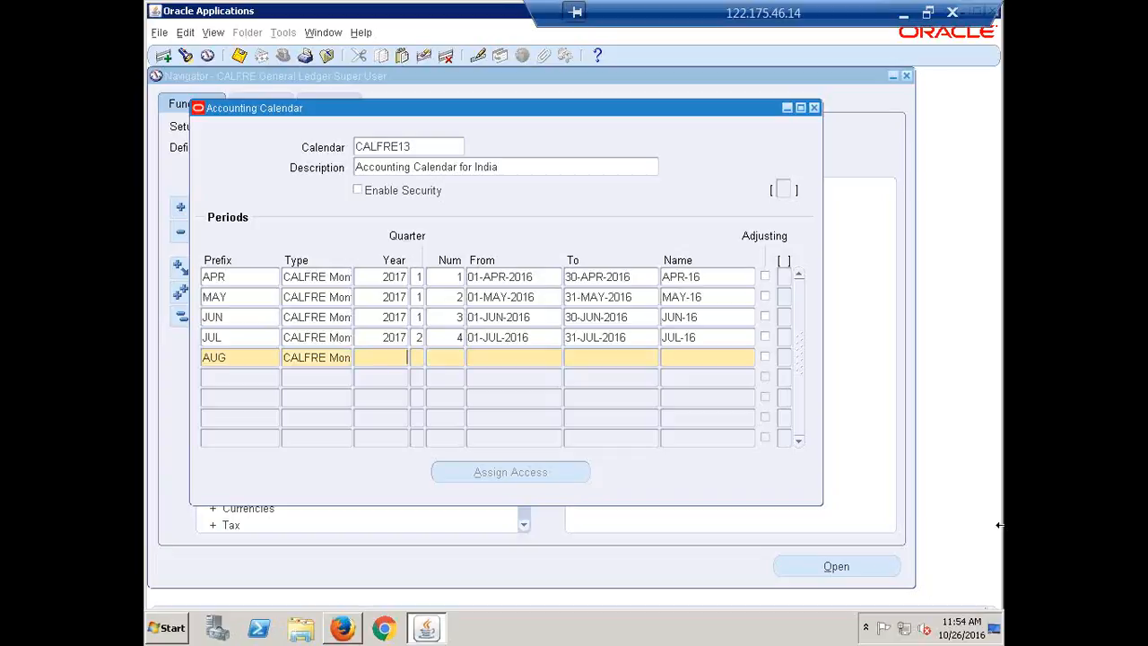
{"action": "key", "text": "shift+F5"}
{"action": "key", "text": "Tab"}
{"action": "type", "text": "2"}
{"action": "type", "text": "5"}
Step: Set the AUG period's date range from 01-AUG-2016 to 31-AUG-2016
{"action": "key", "text": "Tab"}
{"action": "type", "text": "1AUG16"}
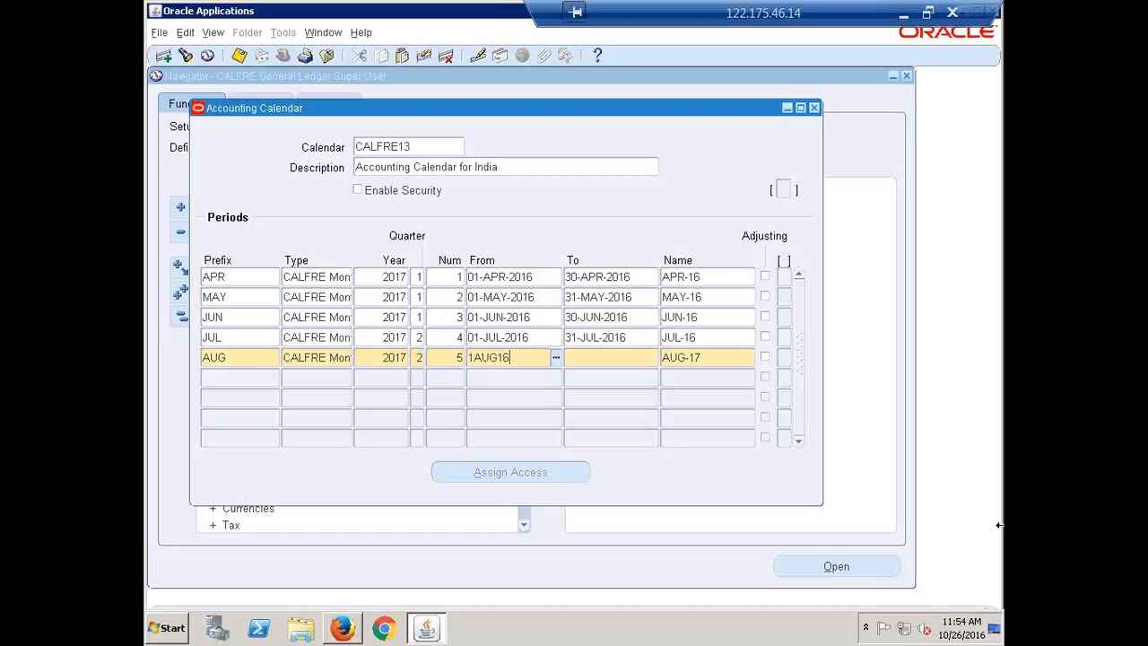
{"action": "key", "text": "Tab"}
{"action": "type", "text": "3"}
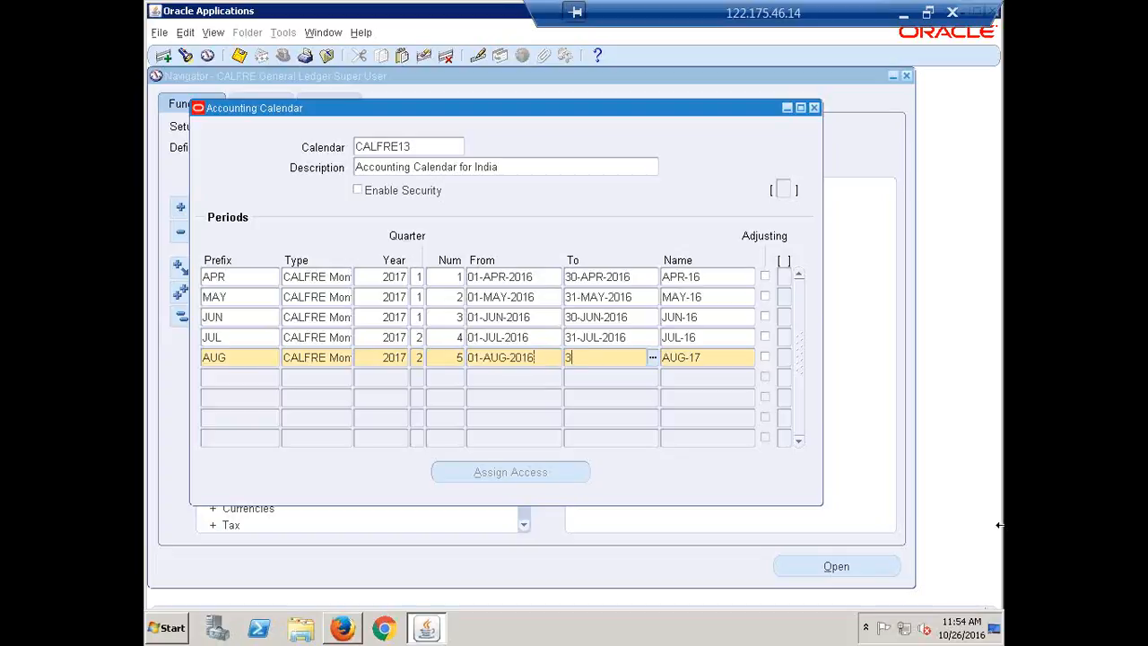
{"action": "type", "text": "1-AUG-2016"}
Step: Rename the AUG period as AUG-16
{"action": "key", "text": "Tab"}
{"action": "key", "text": "BackSpace"}
{"action": "type", "text": "6"}
{"action": "key", "text": "Tab"}
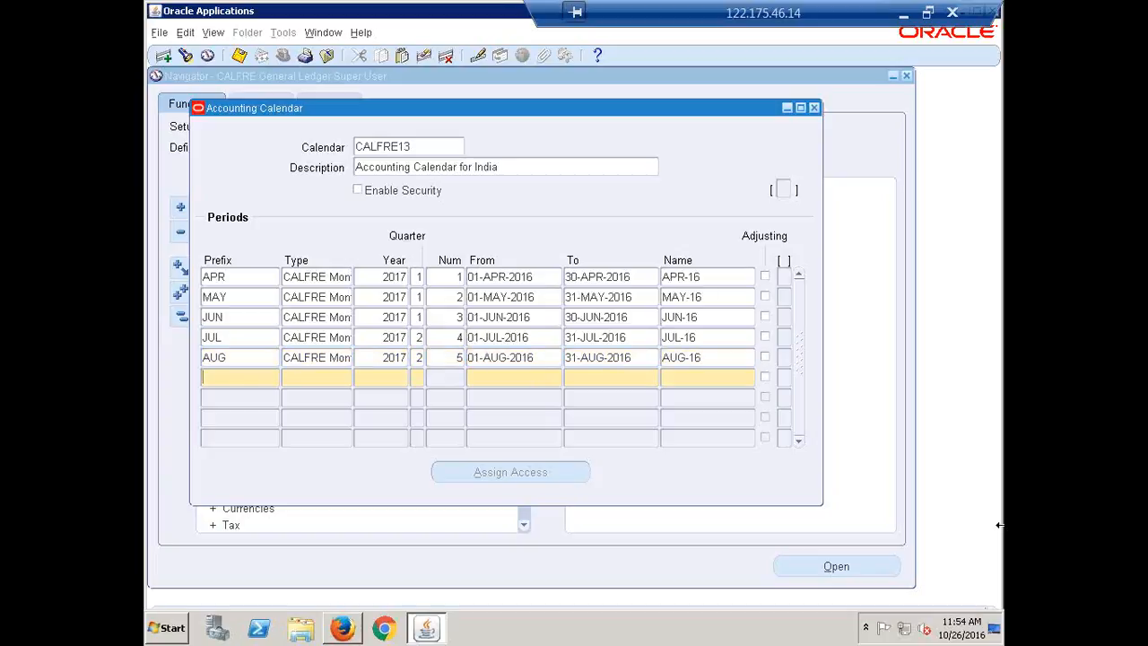
Step: Add a SEP period of type CALFRE Monthly with year 2017, quarter 2 and period number 6
{"action": "type", "text": "SEP"}
{"action": "key", "text": "Tab"}
{"action": "key", "text": "Tab"}
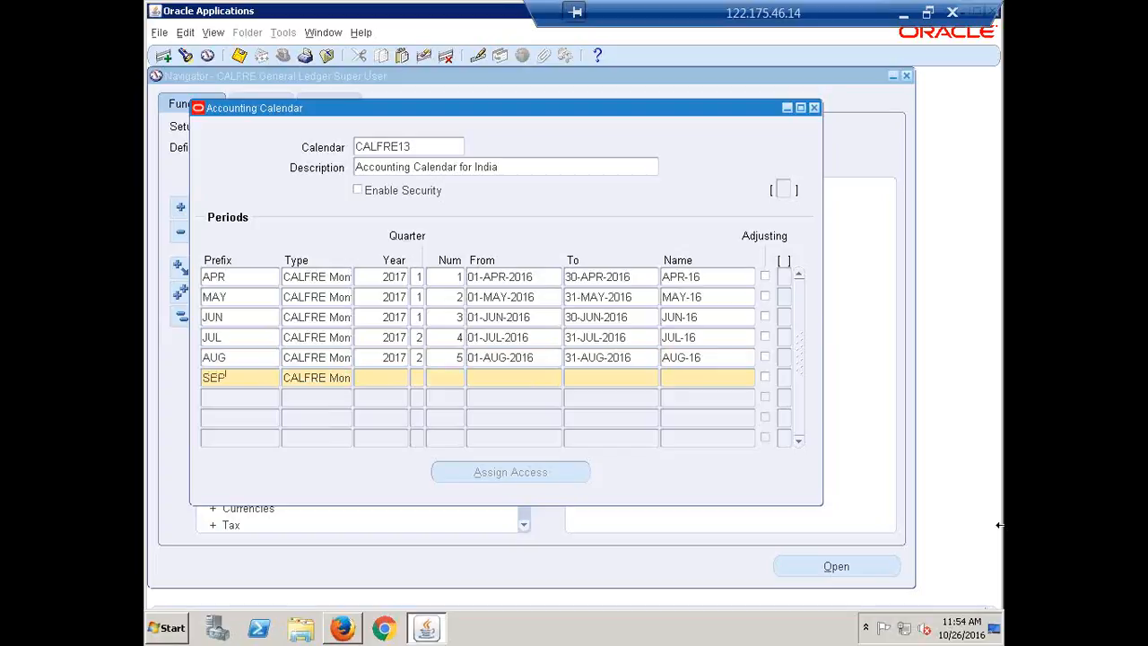
{"action": "key", "text": "Tab"}
{"action": "type", "text": "2"}
{"action": "key", "text": "Tab"}
{"action": "type", "text": "6"}
Step: Set the SEP period's date range from 01-SEP-2016 to 30-SEP-2016
{"action": "key", "text": "Tab"}
{"action": "type", "text": "1-SEP-2016"}
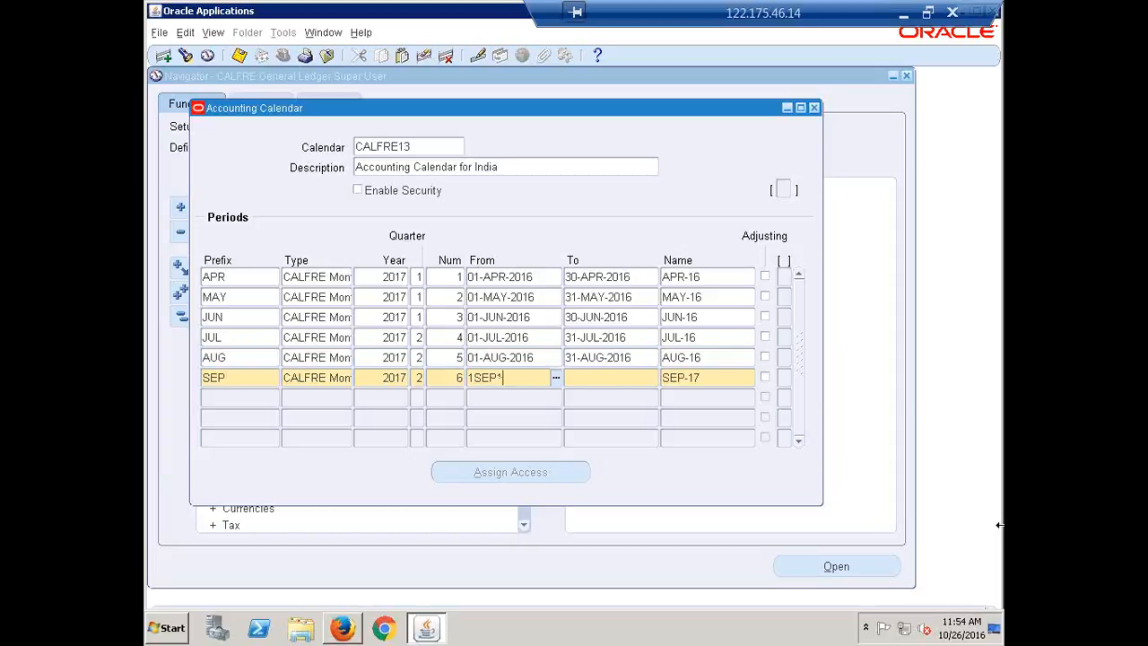
{"action": "key", "text": "Tab"}
{"action": "type", "text": "30"}
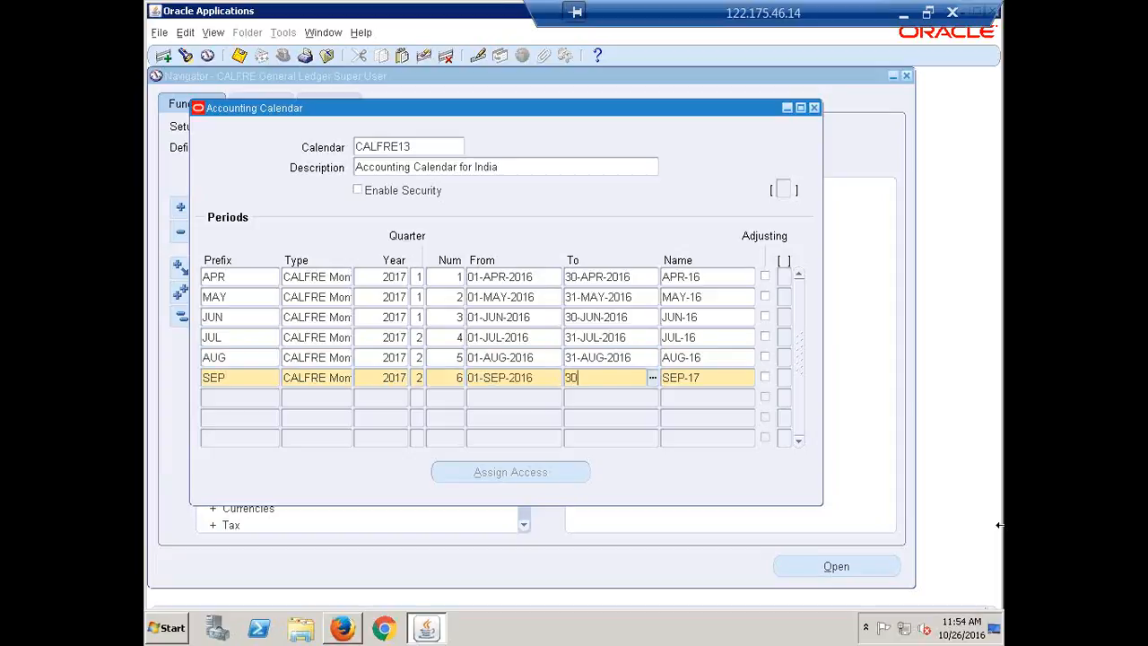
{"action": "type", "text": "-SEP-2016"}
Step: Rename the SEP period as SEP-16
{"action": "key", "text": "Tab"}
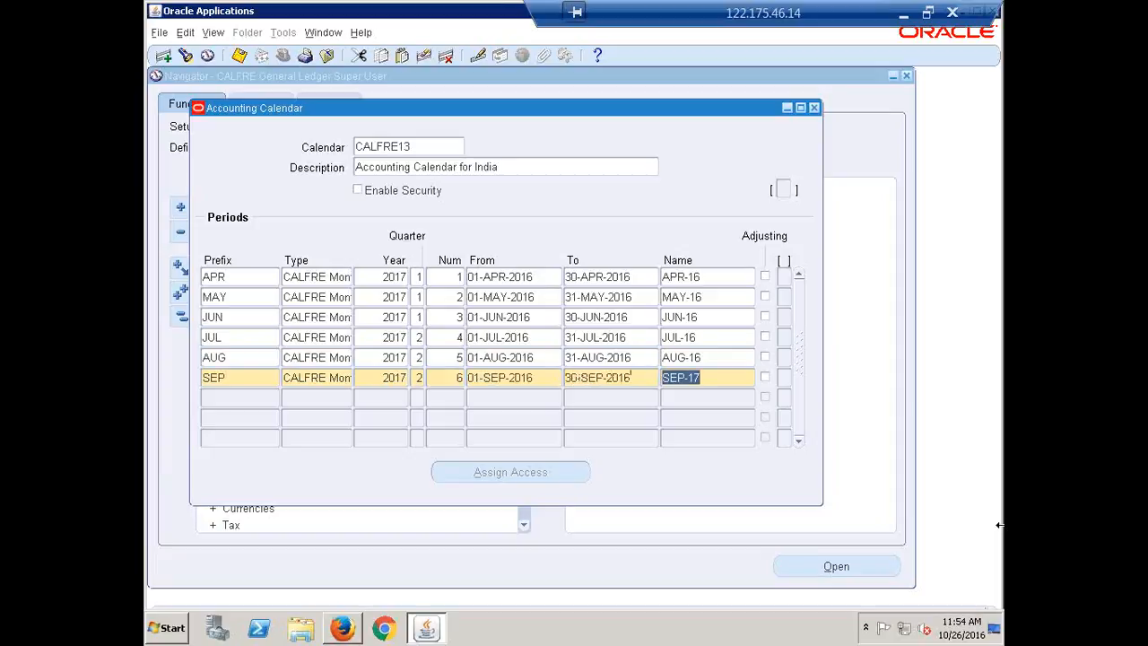
{"action": "key", "text": "Right"}
{"action": "key", "text": "BackSpace"}
{"action": "type", "text": "6"}
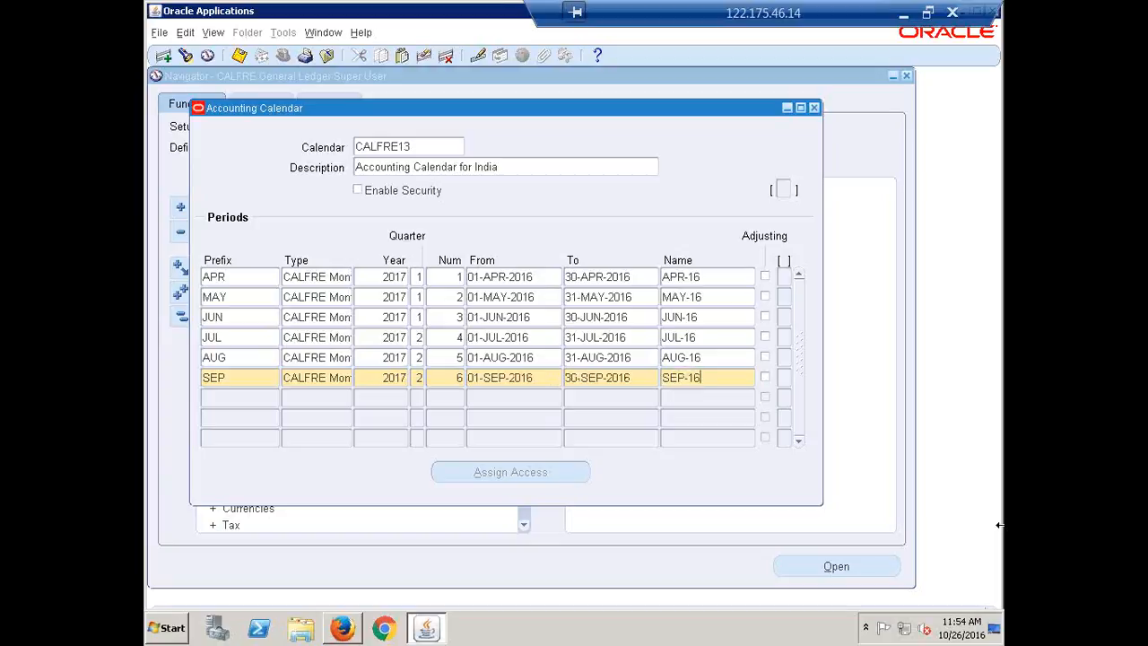
{"action": "key", "text": "Tab"}
{"action": "key", "text": "Tab"}
Step: Add an OCT period of type CALFRE Monthly with year 2017, quarter 3 and period number 7
{"action": "type", "text": "OCT"}
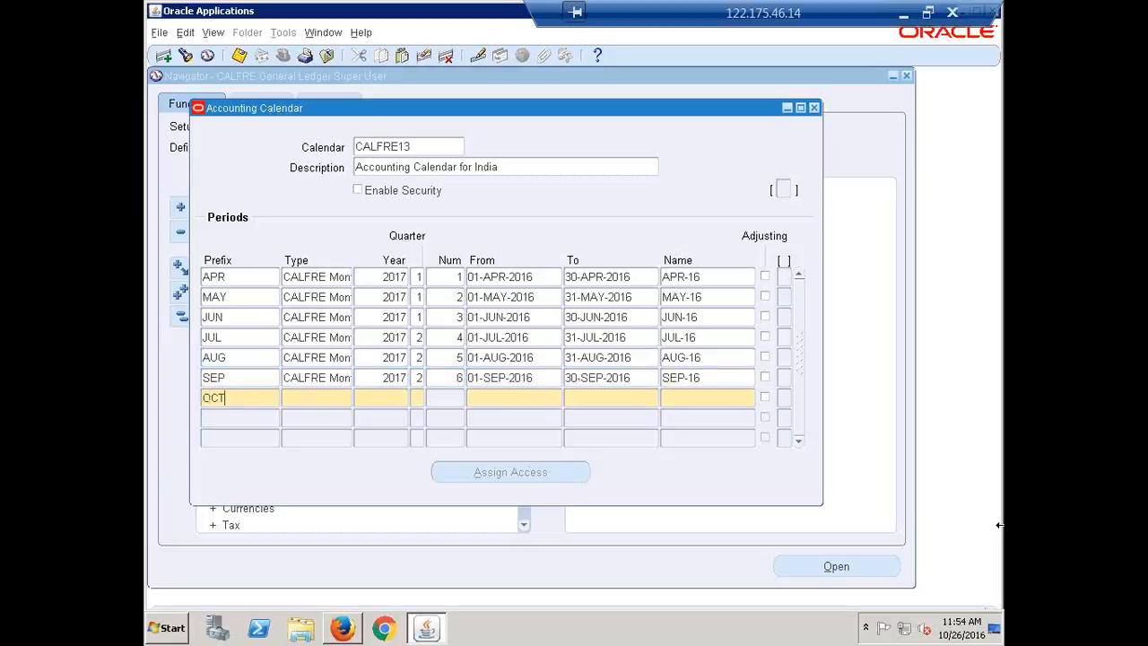
{"action": "key", "text": "Tab"}
{"action": "key", "text": "shift+F5"}
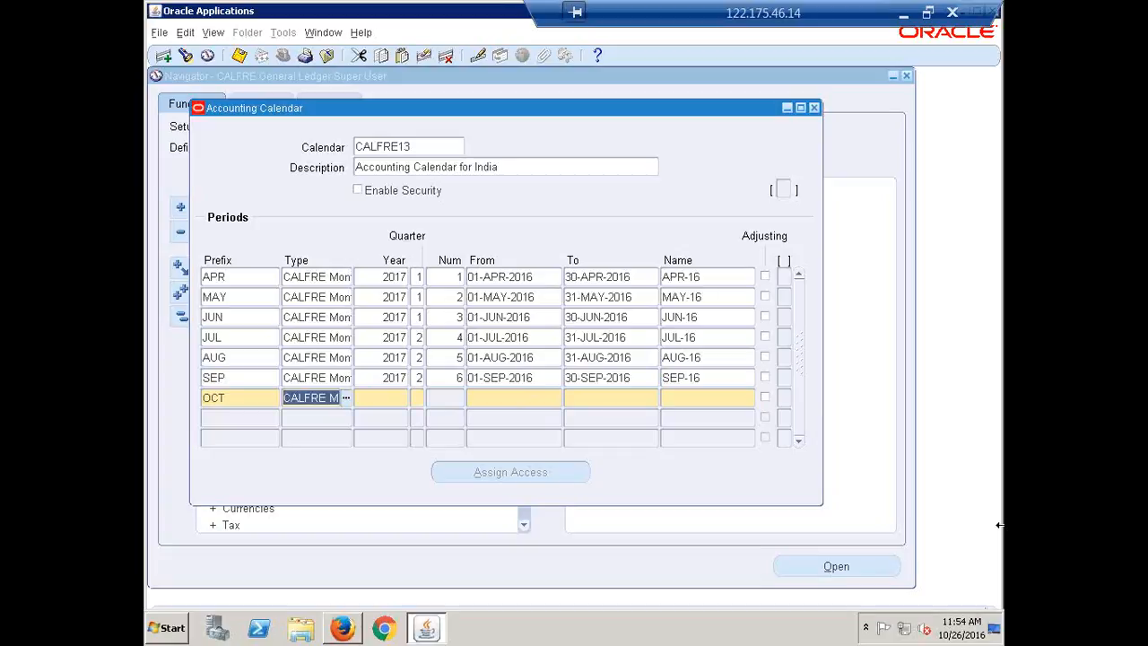
{"action": "key", "text": "Tab"}
{"action": "key", "text": "shift+F5"}
{"action": "key", "text": "Tab"}
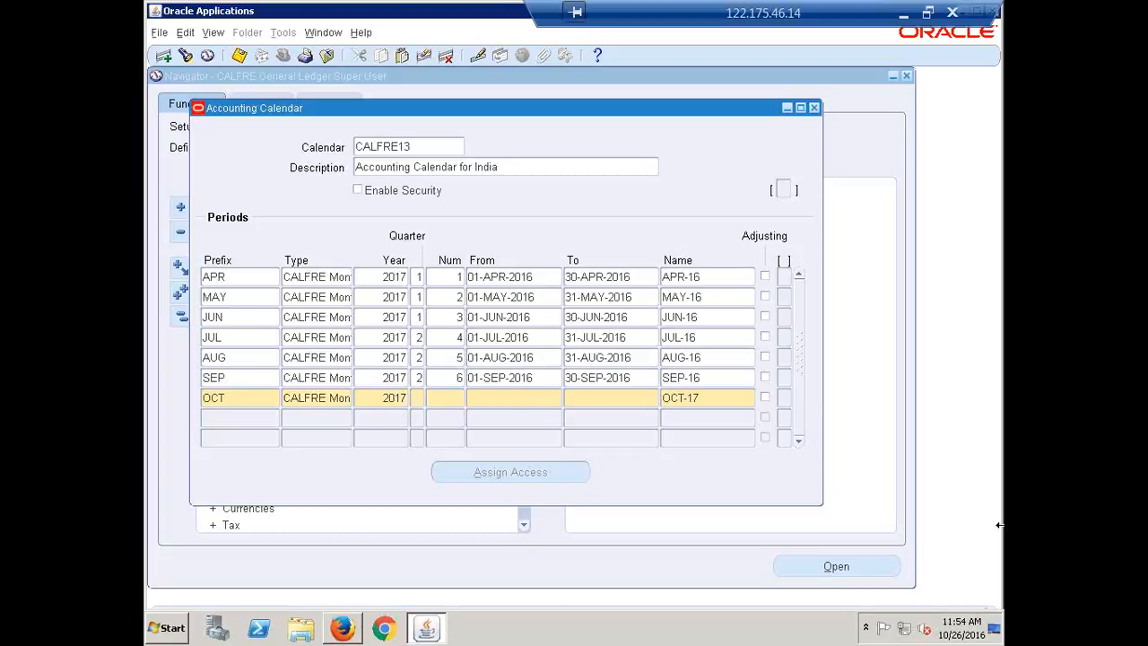
{"action": "type", "text": "3"}
{"action": "key", "text": "Tab"}
{"action": "type", "text": "7"}
Step: Set the OCT period's date range from 01-OCT-2016 to 31-OCT-2016
{"action": "key", "text": "Tab"}
{"action": "type", "text": "1OCT16"}
{"action": "key", "text": "Tab"}
{"action": "type", "text": "31"}
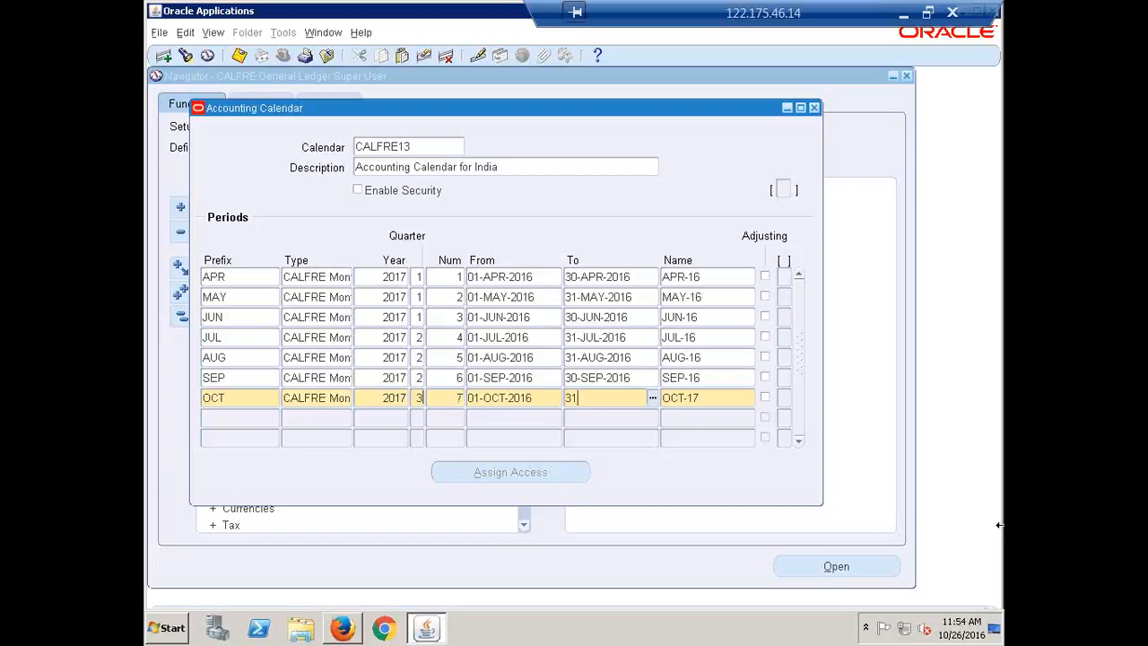
{"action": "type", "text": "-OCT-20"}
{"action": "type", "text": "16"}
Step: Rename the OCT period as OCT-16
{"action": "key", "text": "Tab"}
{"action": "key", "text": "End"}
{"action": "key", "text": "BackSpace"}
{"action": "type", "text": "6"}
{"action": "key", "text": "Tab"}
Step: Add a NOV period of type CALFRE Monthly with year 2017, quarter 3 and period number 8
{"action": "type", "text": "NOV"}
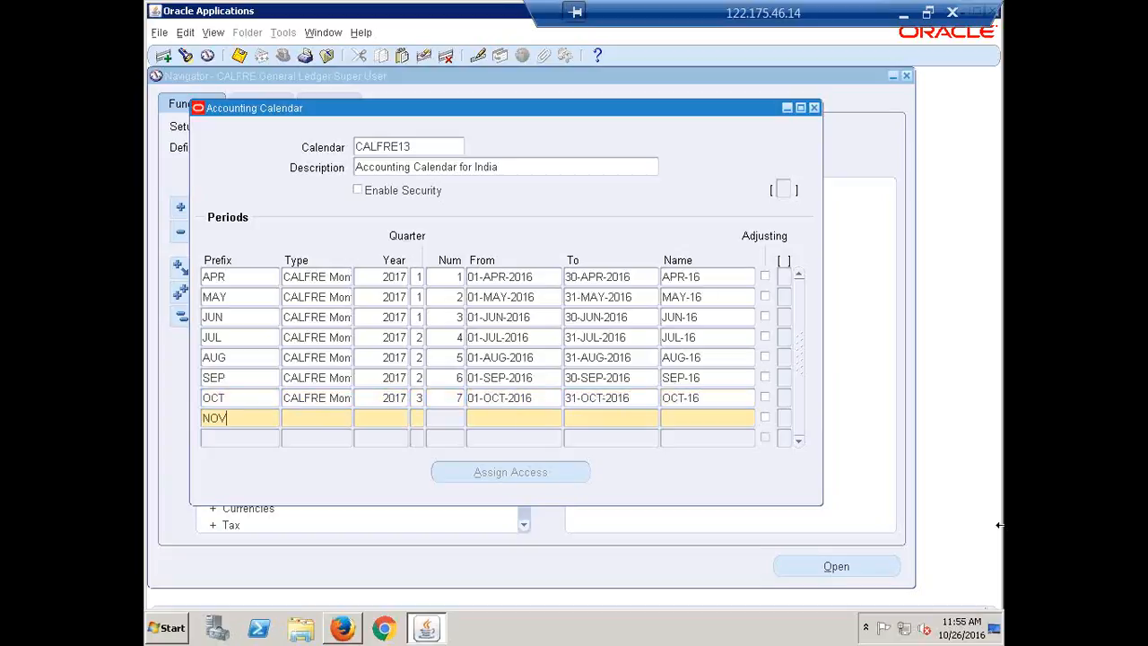
{"action": "key", "text": "Tab"}
{"action": "key", "text": "shift+F5"}
{"action": "key", "text": "Tab"}
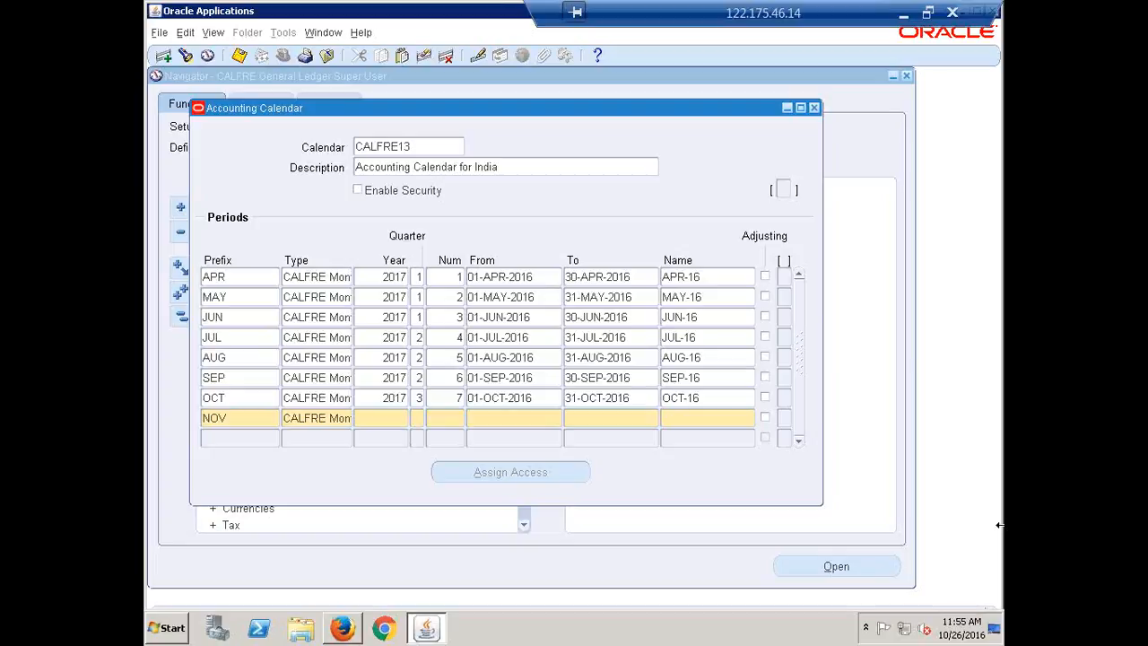
{"action": "key", "text": "shift+F5"}
{"action": "key", "text": "Tab"}
{"action": "type", "text": "3"}
{"action": "type", "text": "8"}
Step: Set the NOV period's date range from 01-NOV-2016 to 30-NOV-2016
{"action": "key", "text": "Tab"}
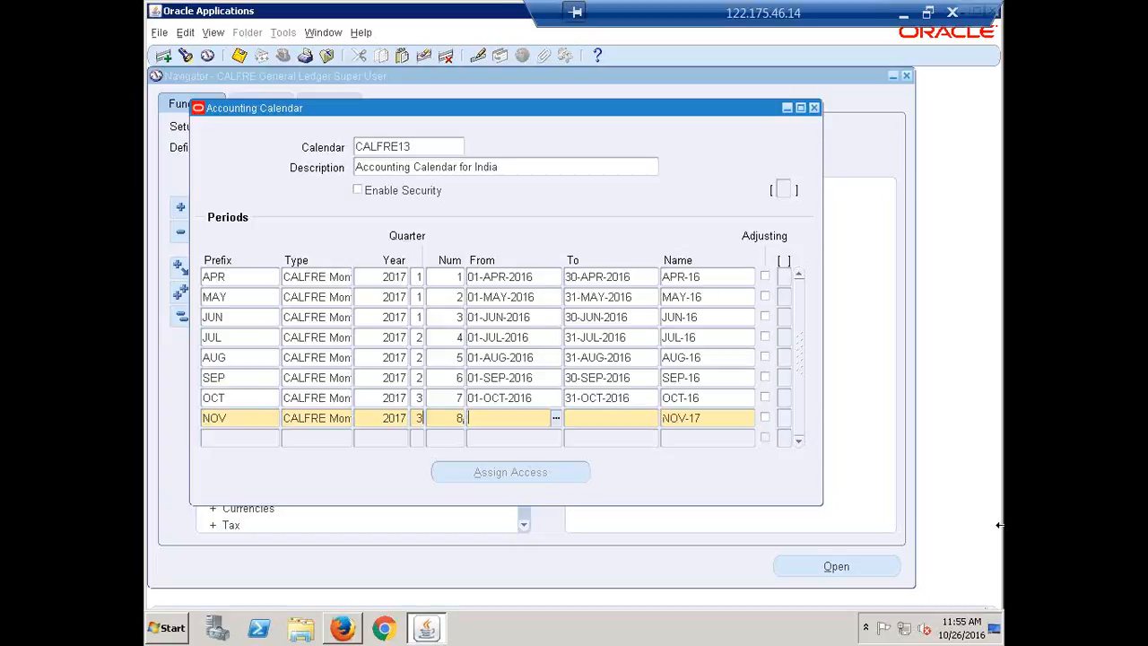
{"action": "type", "text": "1-NOV-201"}
{"action": "type", "text": "6"}
{"action": "key", "text": "Tab"}
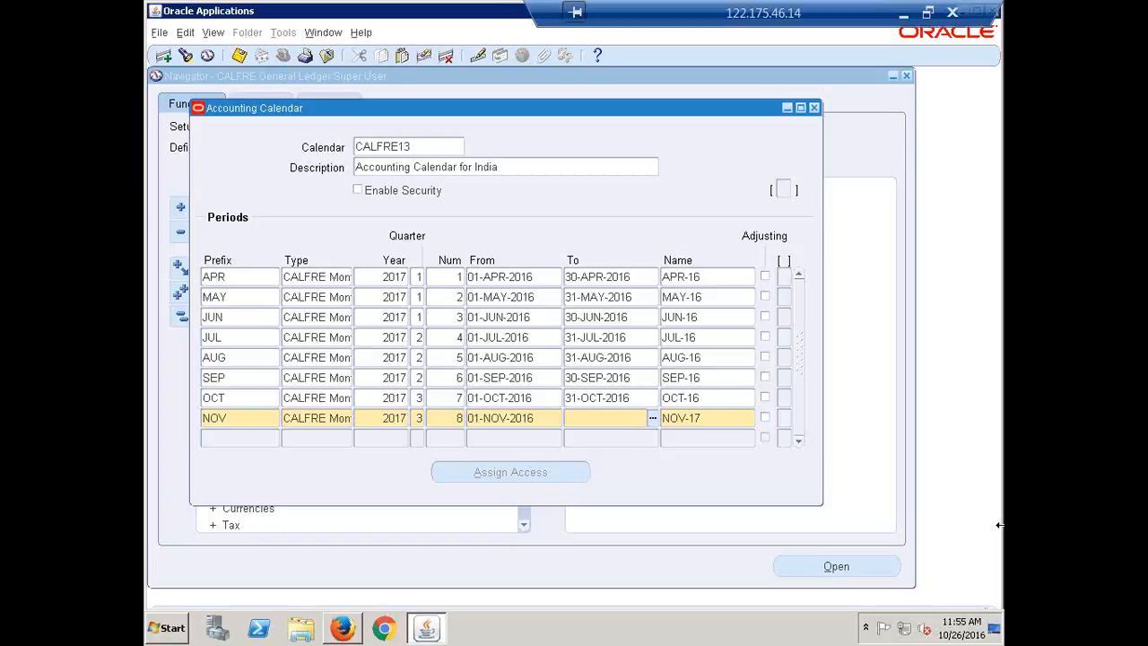
{"action": "type", "text": "30NOV16"}
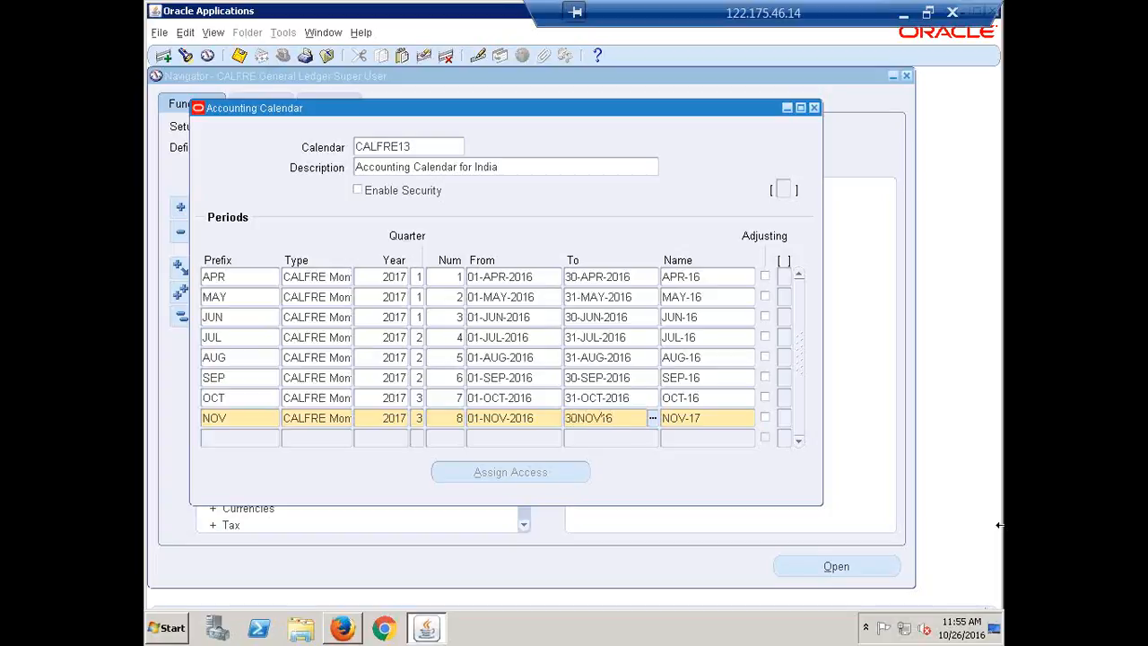
Step: Rename the NOV period as NOV-16
{"action": "key", "text": "Tab"}
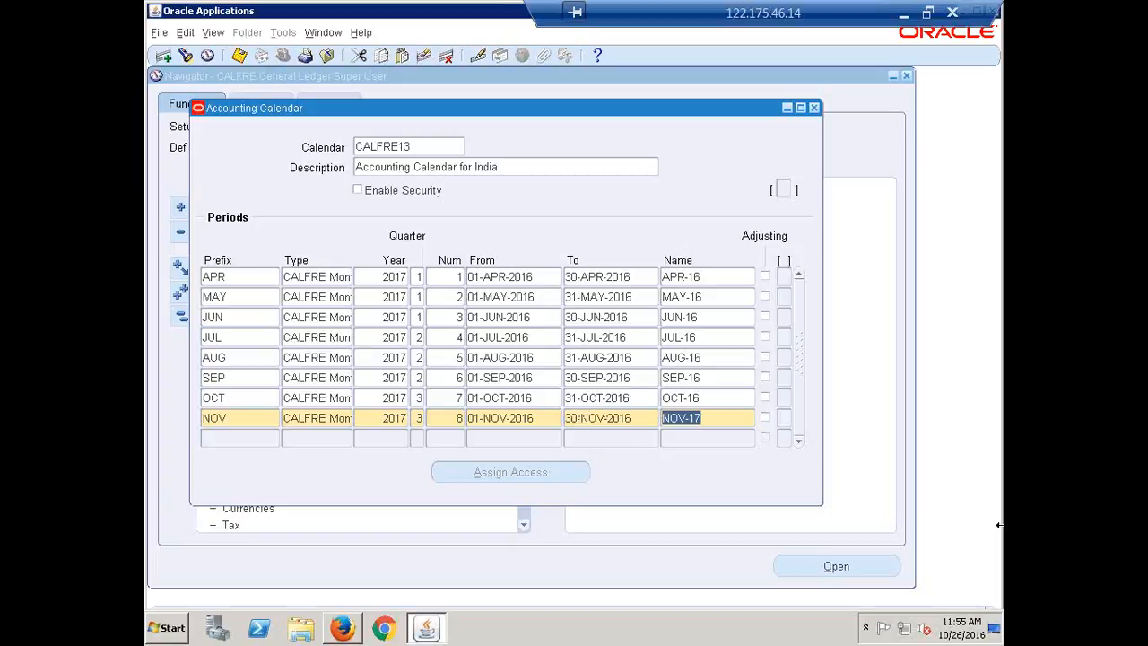
{"action": "key", "text": "End"}
{"action": "key", "text": "BackSpace"}
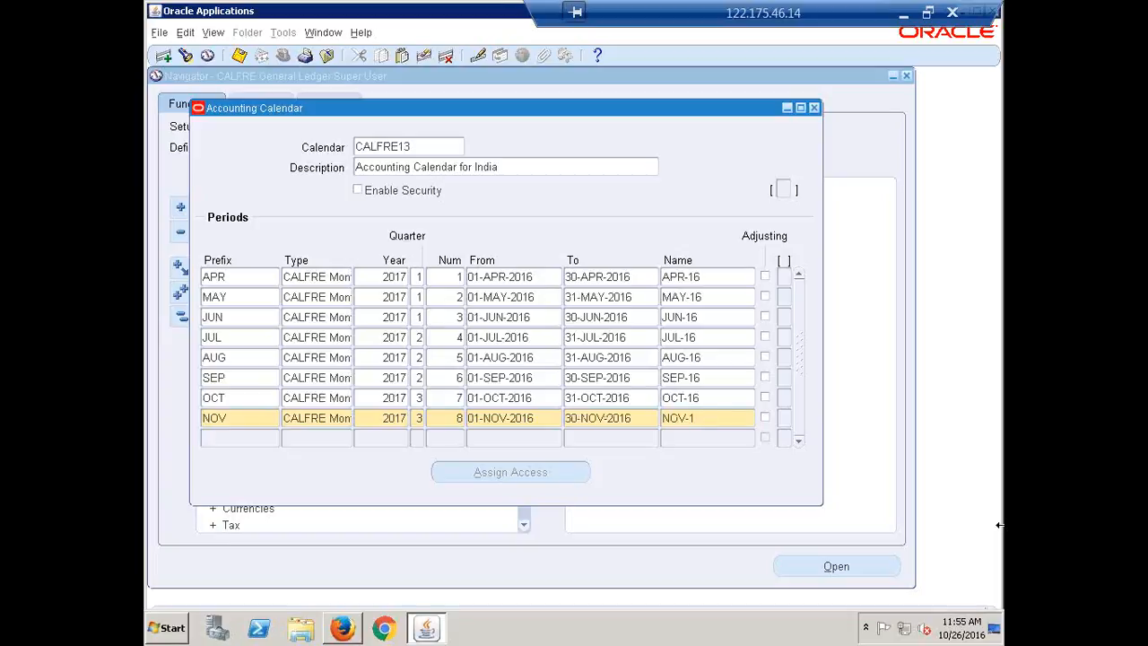
{"action": "type", "text": "6"}
{"action": "key", "text": "Tab"}
Step: Add a DEC period of type CALFRE Monthly with year 2017, quarter 3 and period number 9
{"action": "type", "text": "DEC"}
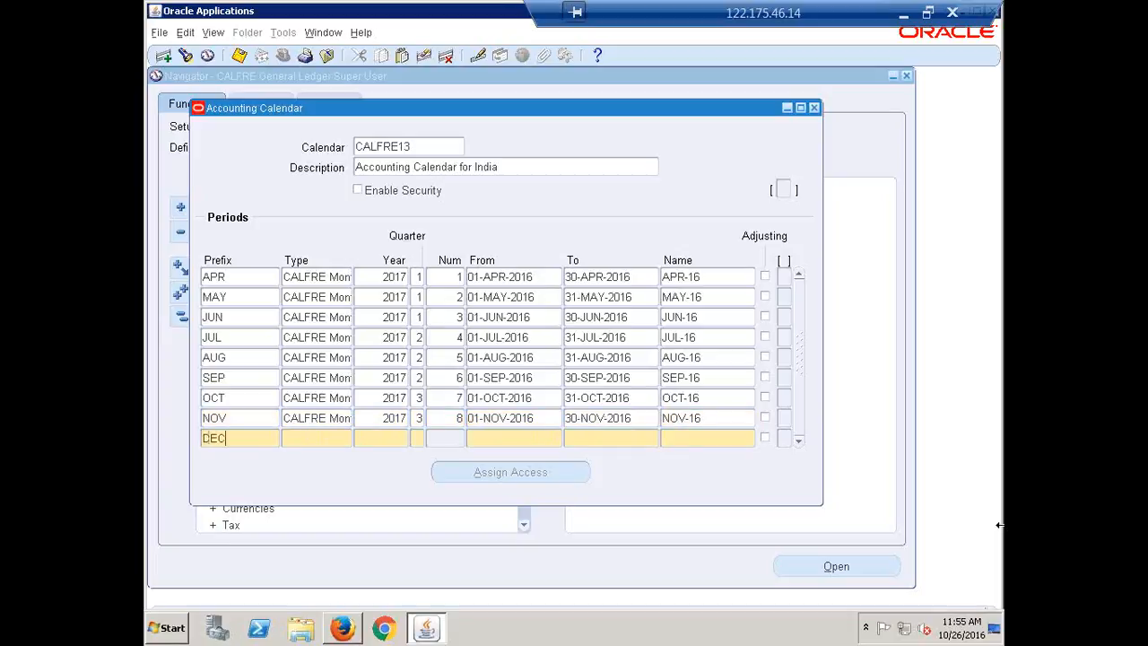
{"action": "key", "text": "Tab"}
{"action": "key", "text": "shift+F5"}
{"action": "key", "text": "Tab"}
{"action": "key", "text": "shift+F5"}
{"action": "key", "text": "Tab"}
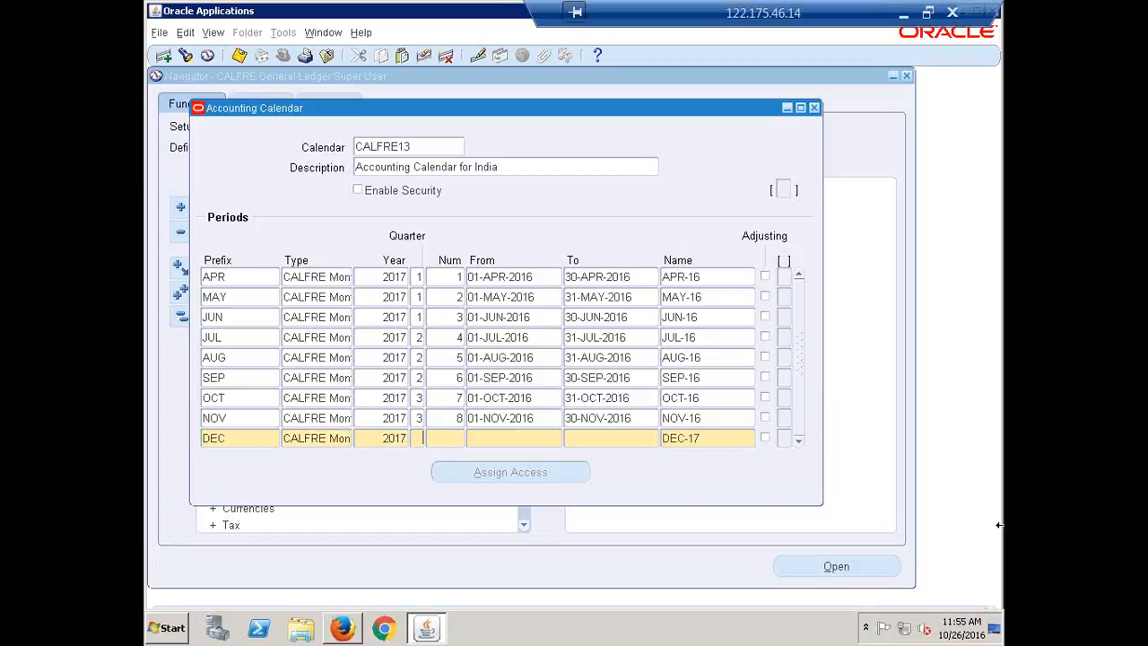
{"action": "key", "text": "shift+F5"}
{"action": "key", "text": "Tab"}
{"action": "type", "text": "9"}
Step: Set the DEC period's date range from 01-DEC-2016 to 31-DEC-2016
{"action": "key", "text": "Tab"}
{"action": "type", "text": "1-DEC-20"}
{"action": "type", "text": "1"}
{"action": "type", "text": "6"}
{"action": "key", "text": "Tab"}
{"action": "type", "text": "31"}
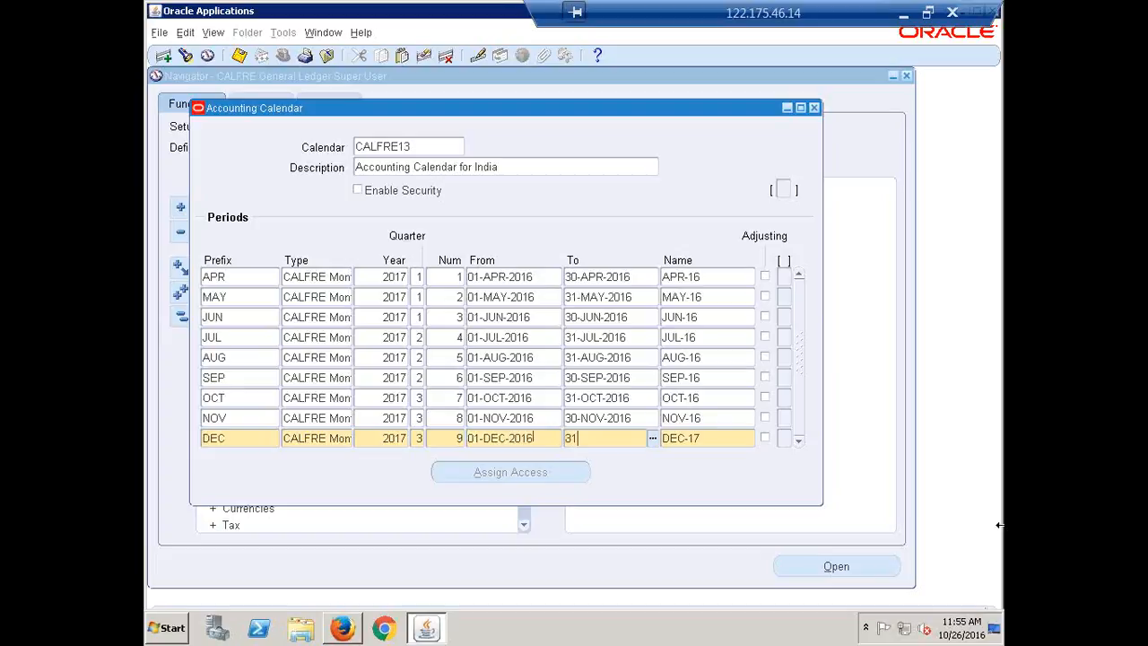
{"action": "type", "text": "DEC16"}
Step: Rename the DEC period as DEC-16
{"action": "key", "text": "Tab"}
{"action": "key", "text": "BackSpace"}
{"action": "type", "text": "6"}
{"action": "key", "text": "Tab"}
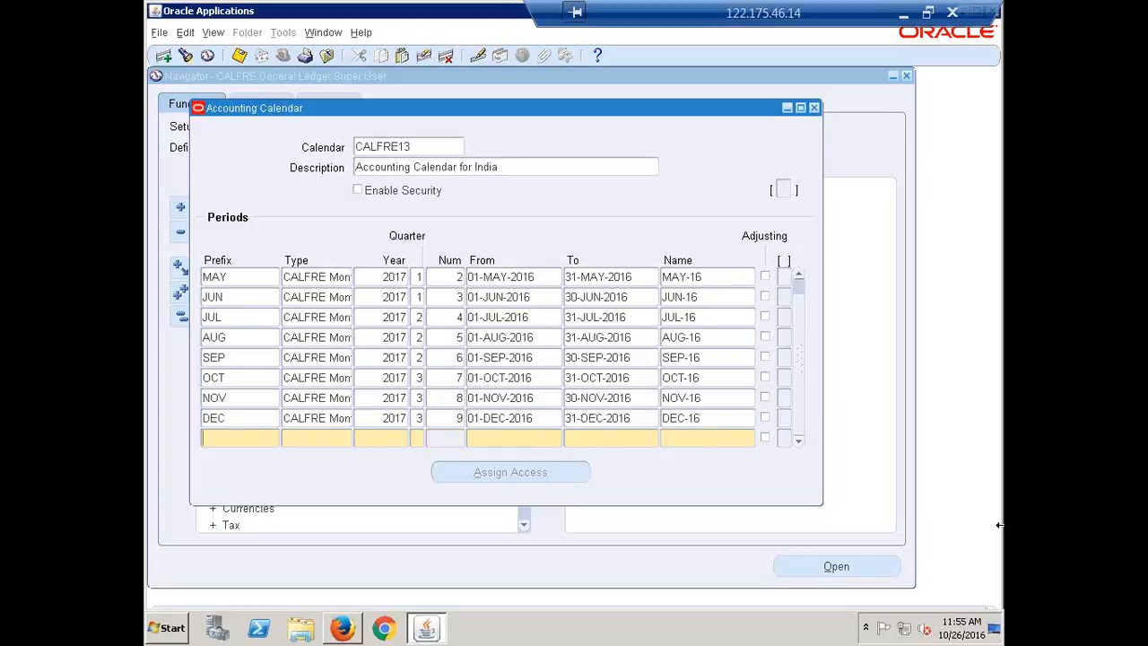
Step: Add a JAN period of type CALFRE Monthly with year 2017, quarter 4 and period number 10
{"action": "type", "text": "JAN"}
{"action": "key", "text": "Tab"}
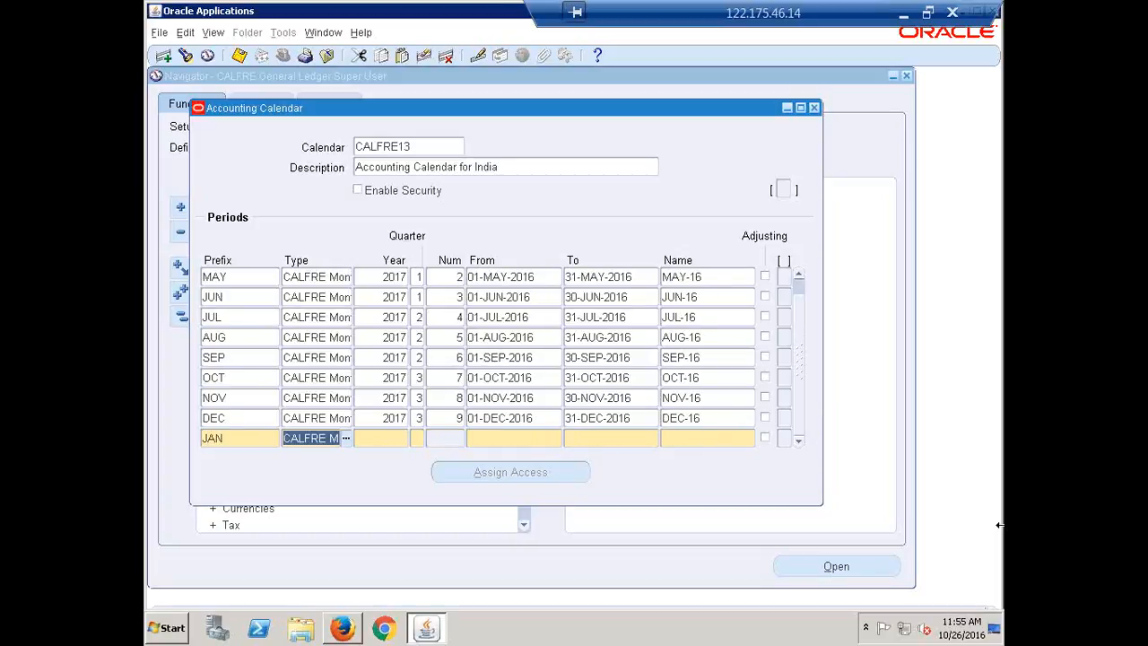
{"action": "key", "text": "Tab"}
Step: Set the JAN period's date range from 01-JAN-2017 to 31-JAN-2017
{"action": "key", "text": "Tab"}
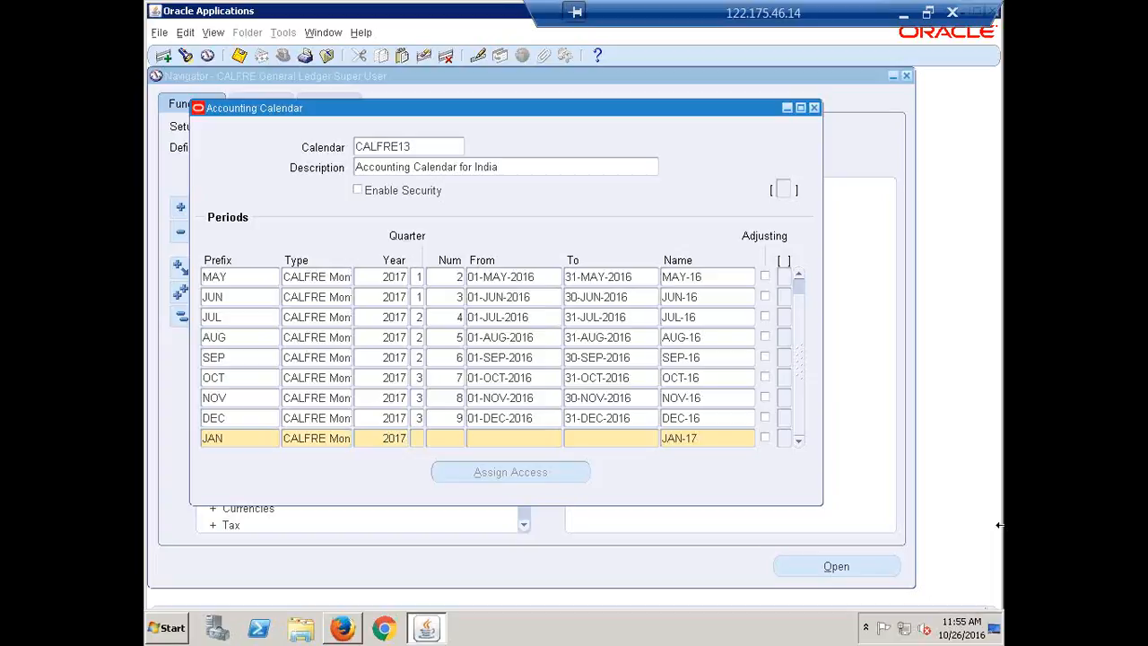
{"action": "type", "text": "4"}
{"action": "type", "text": "10"}
{"action": "key", "text": "Tab"}
{"action": "type", "text": "1-JAN-20"}
{"action": "type", "text": "17"}
{"action": "key", "text": "Tab"}
{"action": "type", "text": "31JAN17"}
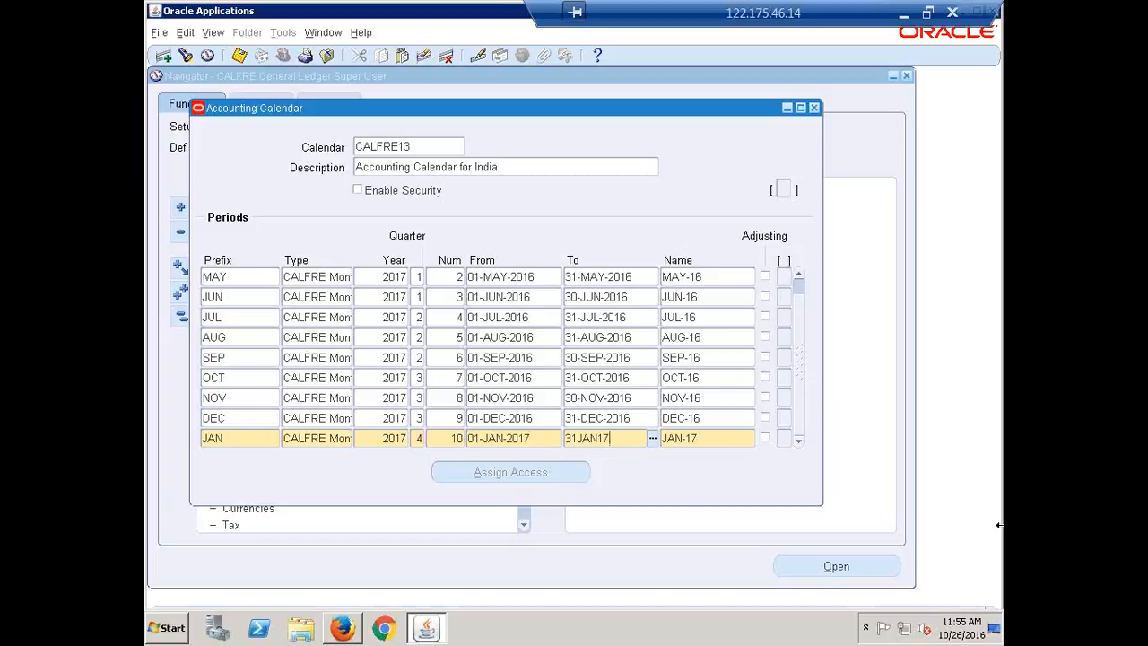
{"action": "key", "text": "Down"}
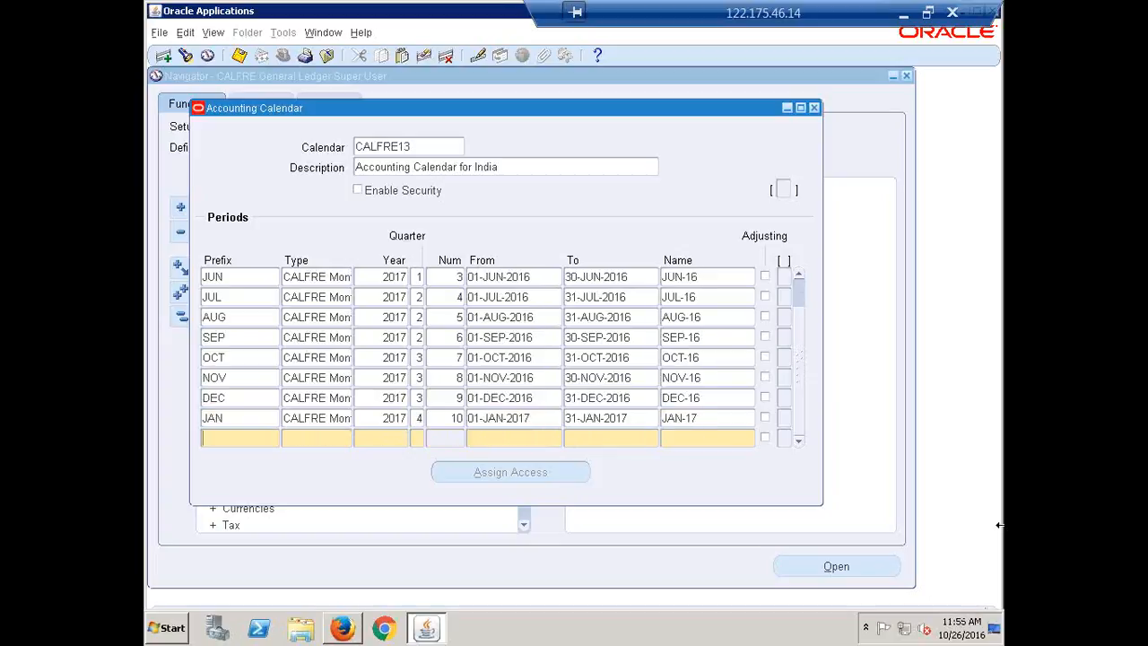
Step: Add a FEB period of type CALFRE Monthly with year 2017, quarter 4 and period number 11
{"action": "type", "text": "FEE"}
{"action": "key", "text": "BackSpace"}
{"action": "type", "text": "B"}
{"action": "key", "text": "Tab"}
{"action": "key", "text": "Tab"}
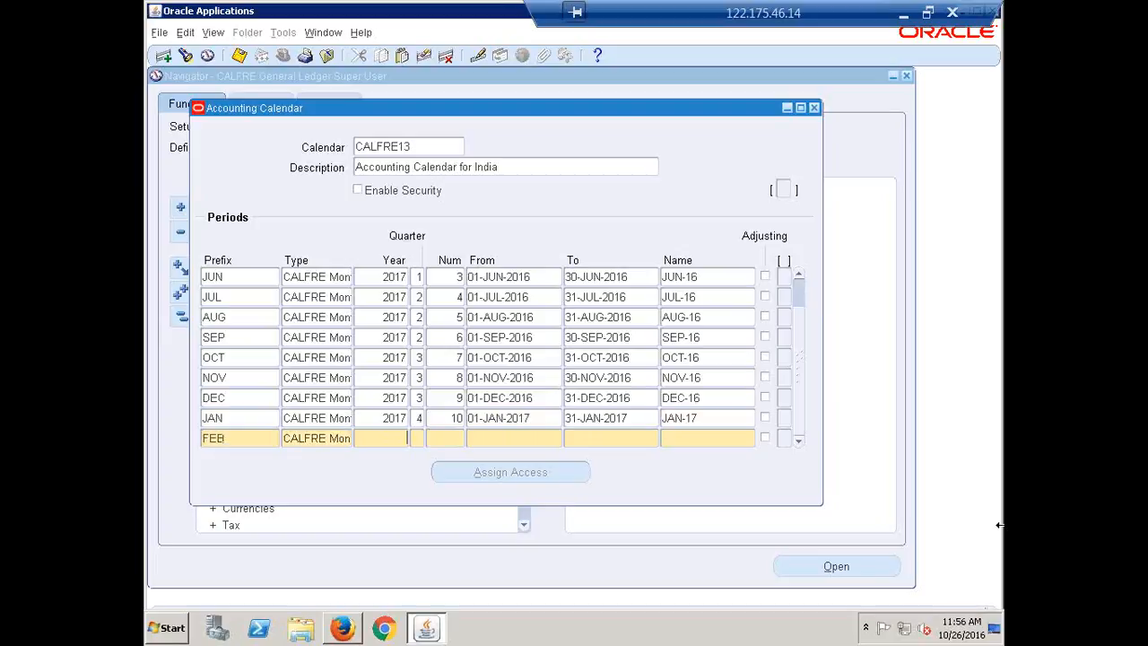
{"action": "type", "text": "2017"}
Step: Set the FEB period's date range from 01-FEB-2017 to 28-FEB-2017
{"action": "key", "text": "Tab"}
{"action": "type", "text": "4"}
{"action": "type", "text": "11"}
{"action": "key", "text": "Tab"}
{"action": "type", "text": "1FEB"}
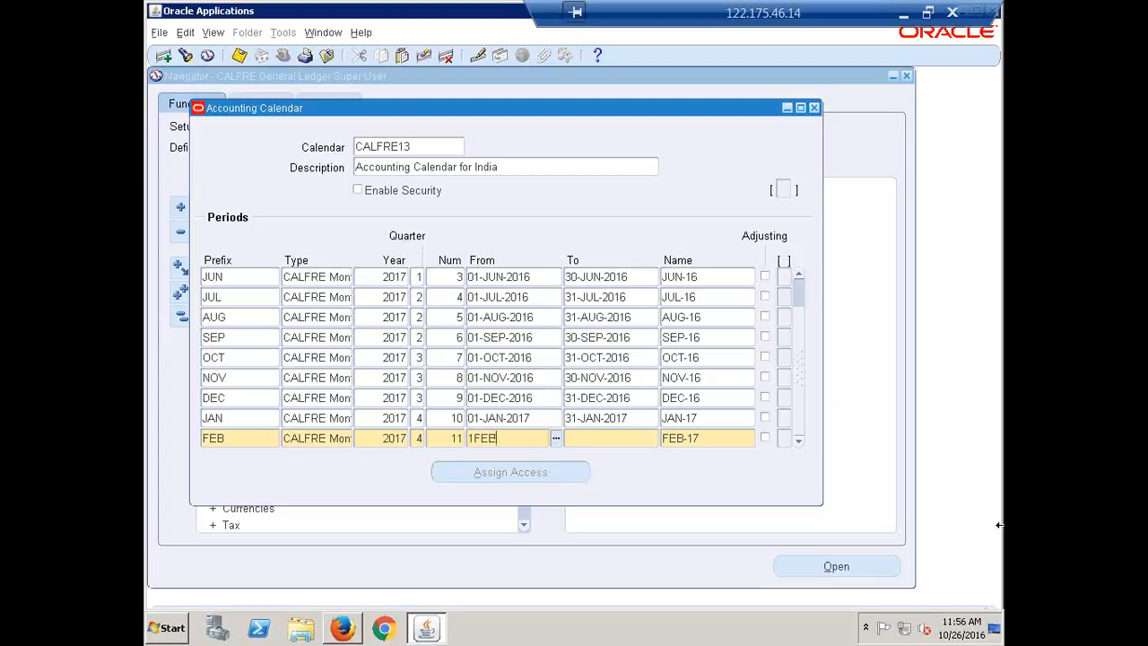
{"action": "type", "text": "17"}
{"action": "key", "text": "Tab"}
{"action": "type", "text": "2"}
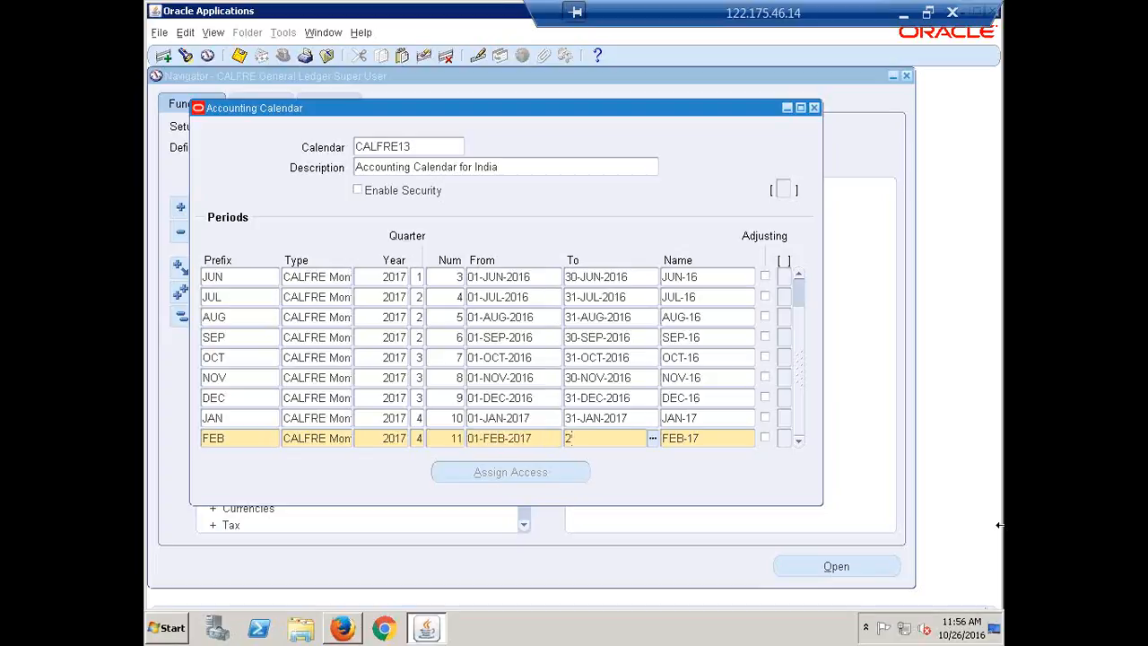
{"action": "type", "text": "8-FEB-2017"}
{"action": "key", "text": "Down"}
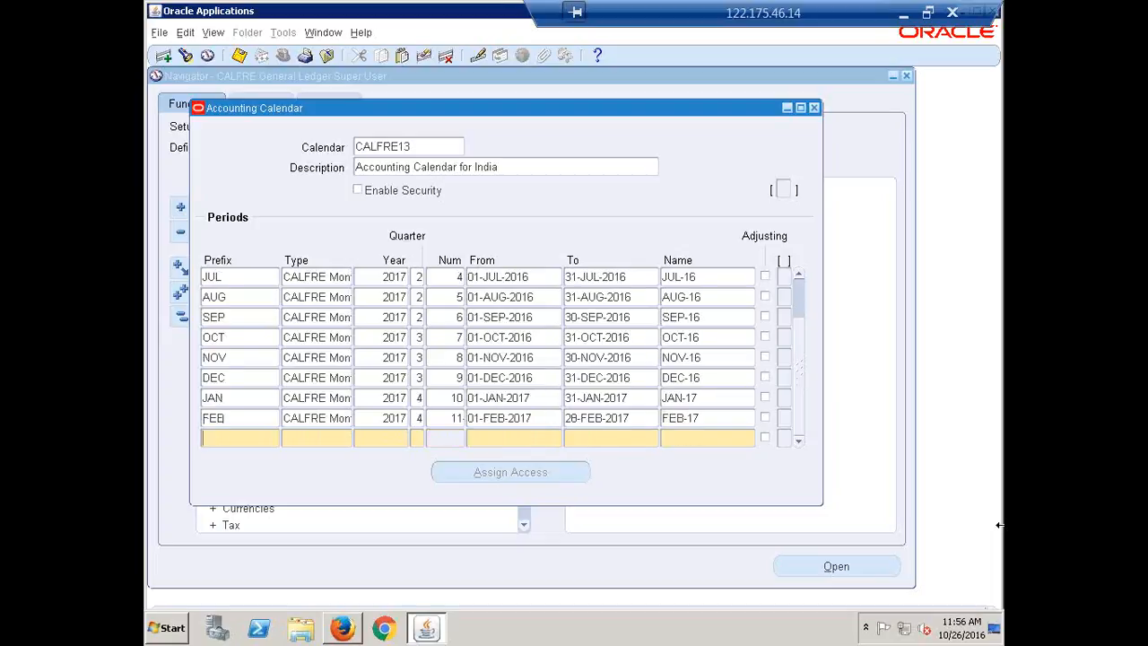
Step: Add a MAR period of type CALFRE Monthly with year 2017, quarter 4 and period number 12
{"action": "type", "text": "MAR"}
{"action": "key", "text": "Tab"}
{"action": "key", "text": "shift+F5"}
{"action": "key", "text": "Tab"}
{"action": "key", "text": "shift+F5"}
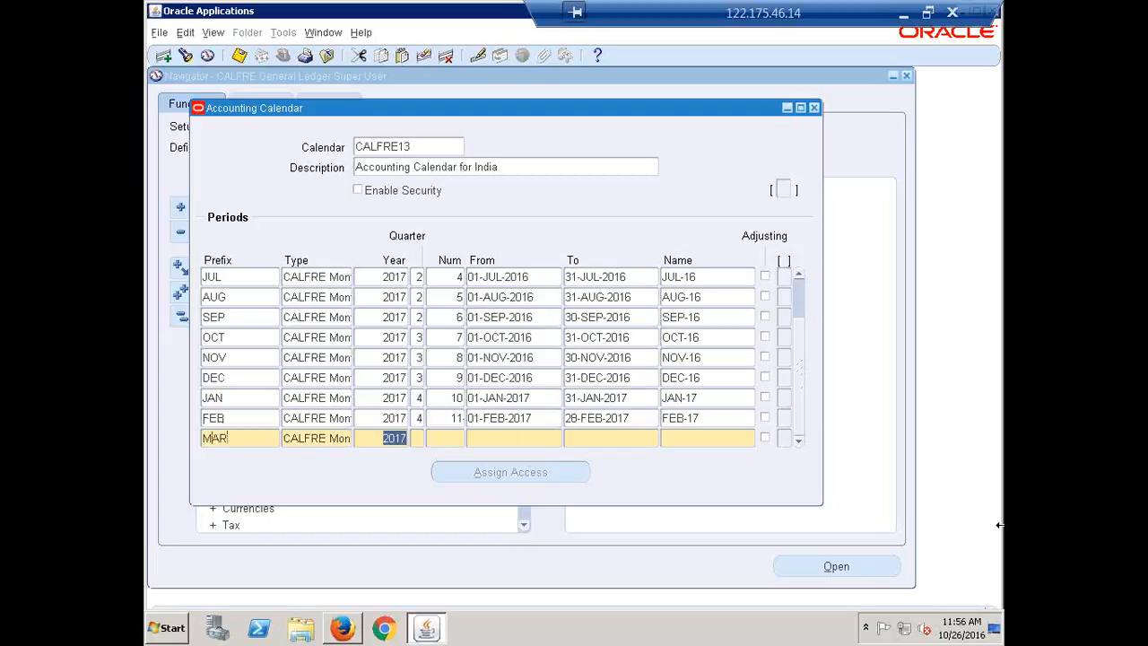
{"action": "key", "text": "Tab"}
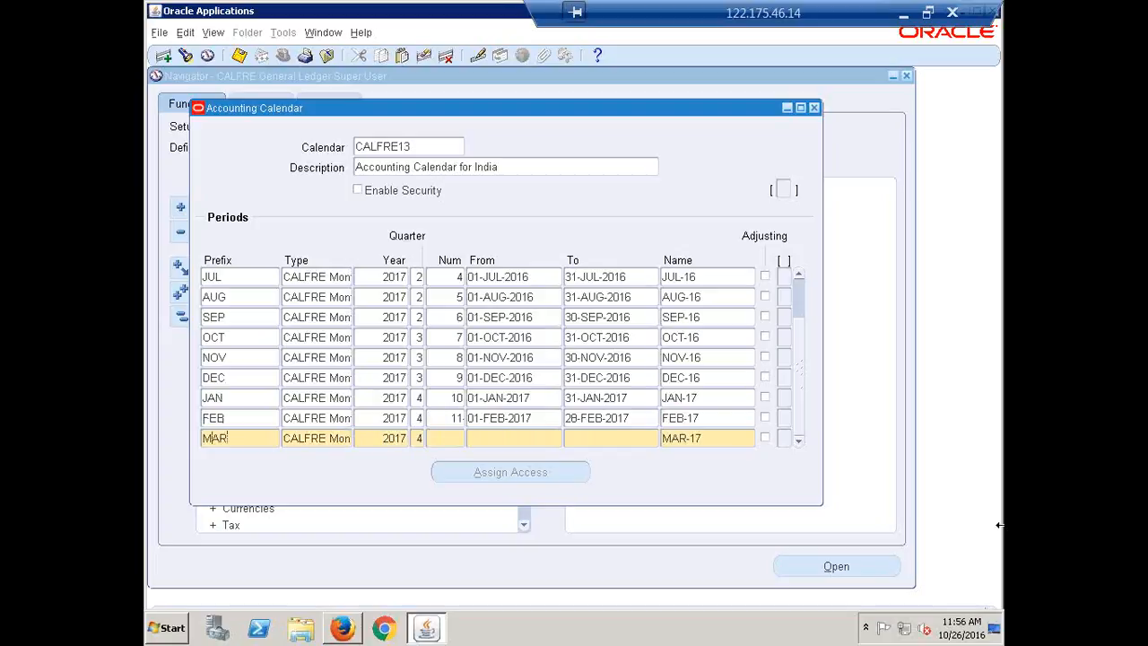
{"action": "type", "text": "12"}
Step: Set the MAR period's date range from 01-MAR-2017 to 31-MAR-2017 and its name to MAR-17
{"action": "key", "text": "Tab"}
{"action": "type", "text": "1MAR17"}
{"action": "key", "text": "Tab"}
{"action": "type", "text": "31-MAR-201"}
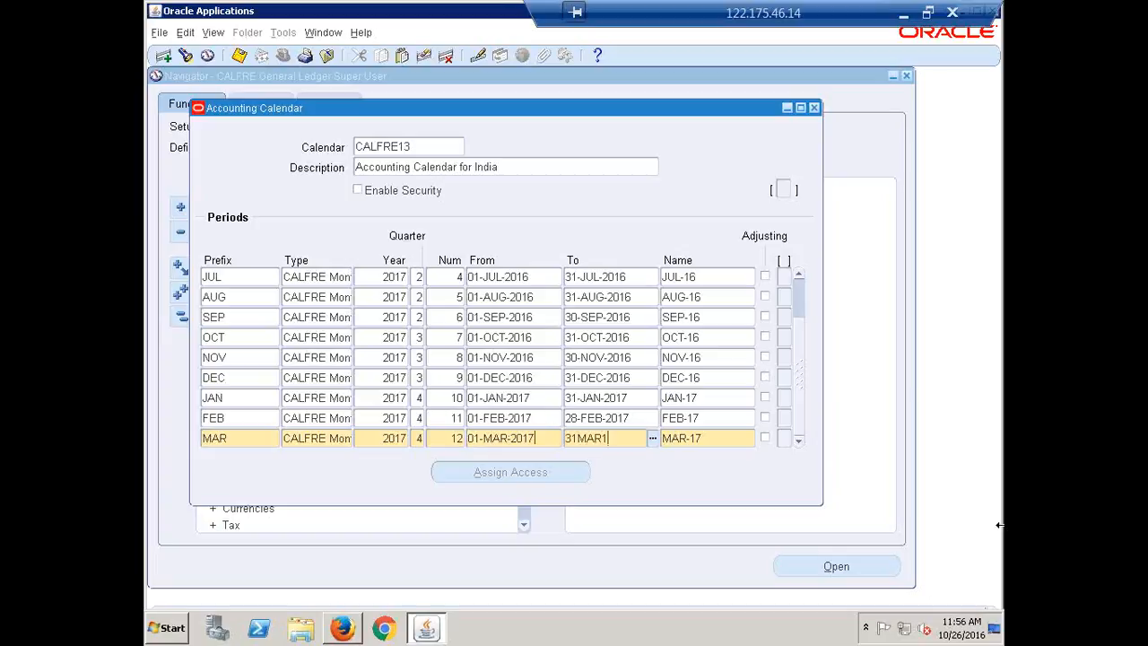
{"action": "type", "text": "7"}
{"action": "key", "text": "Tab"}
{"action": "key", "text": "End"}
{"action": "key", "text": "BackSpace"}
{"action": "type", "text": "7"}
{"action": "key", "text": "Down"}
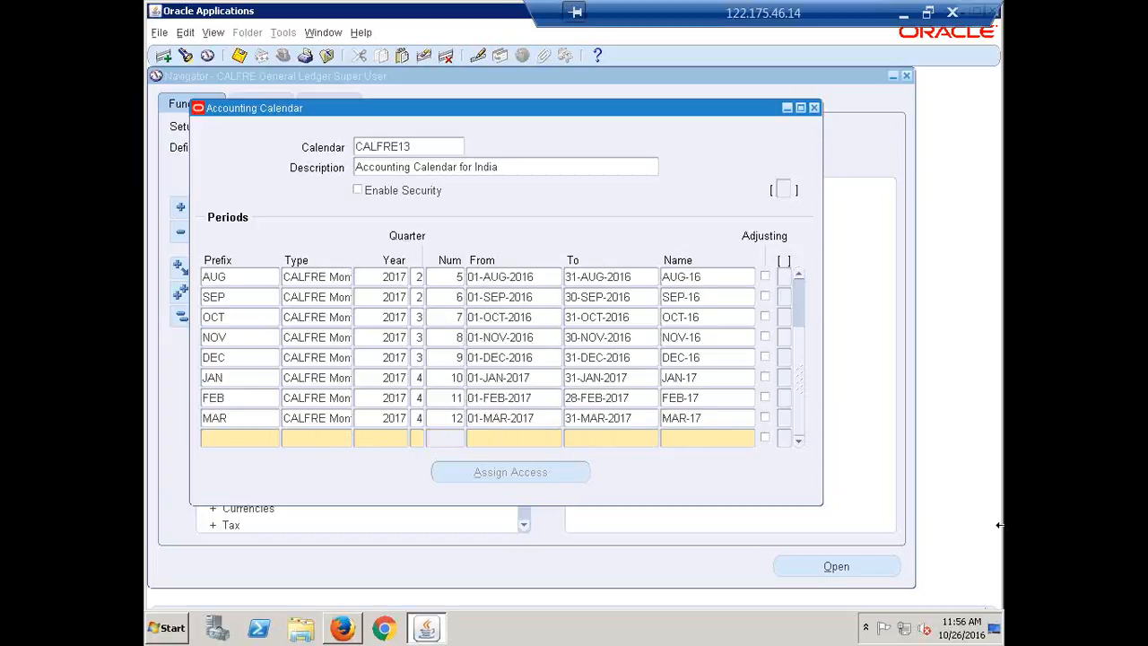
Step: Add an ADJ-MAR period of type CALFRE Monthly with year 2017, quarter 4 and period number 13
{"action": "type", "text": "ADJ-MAR"}
{"action": "key", "text": "Tab"}
{"action": "key", "text": "shift+F5"}
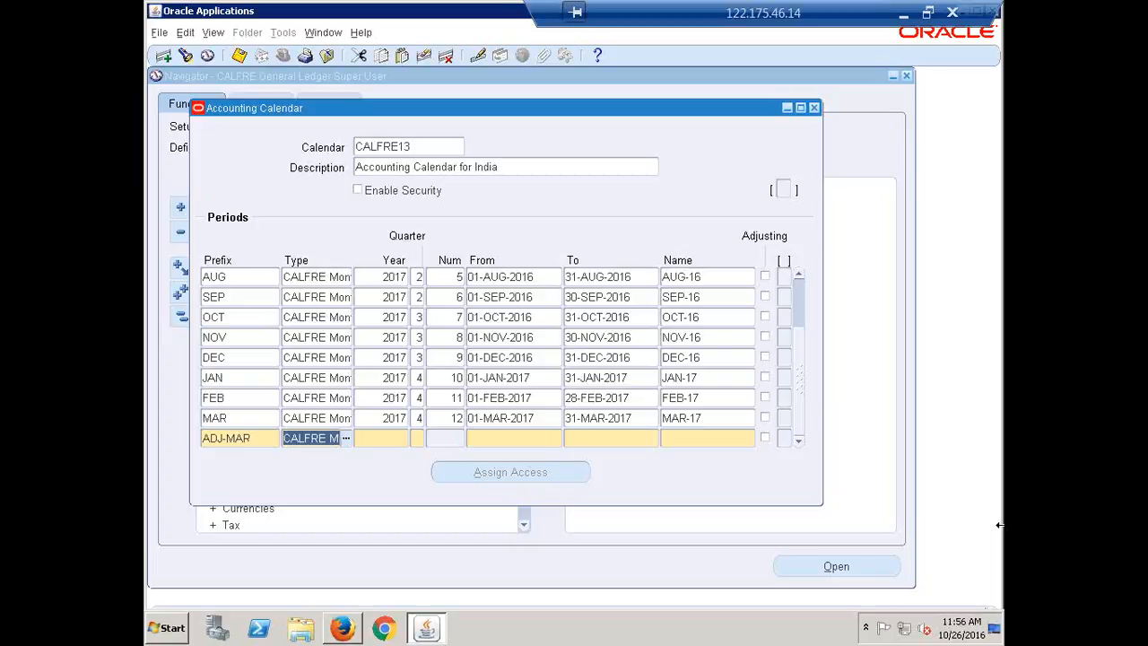
{"action": "key", "text": "Tab"}
{"action": "key", "text": "shift+F5"}
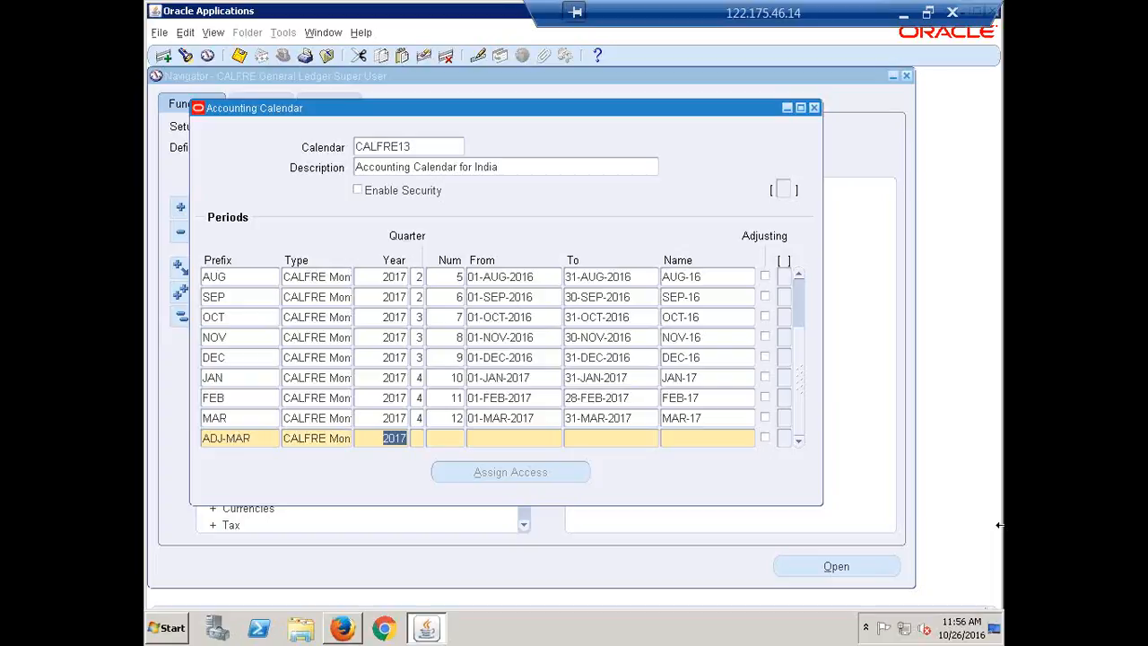
{"action": "key", "text": "Tab"}
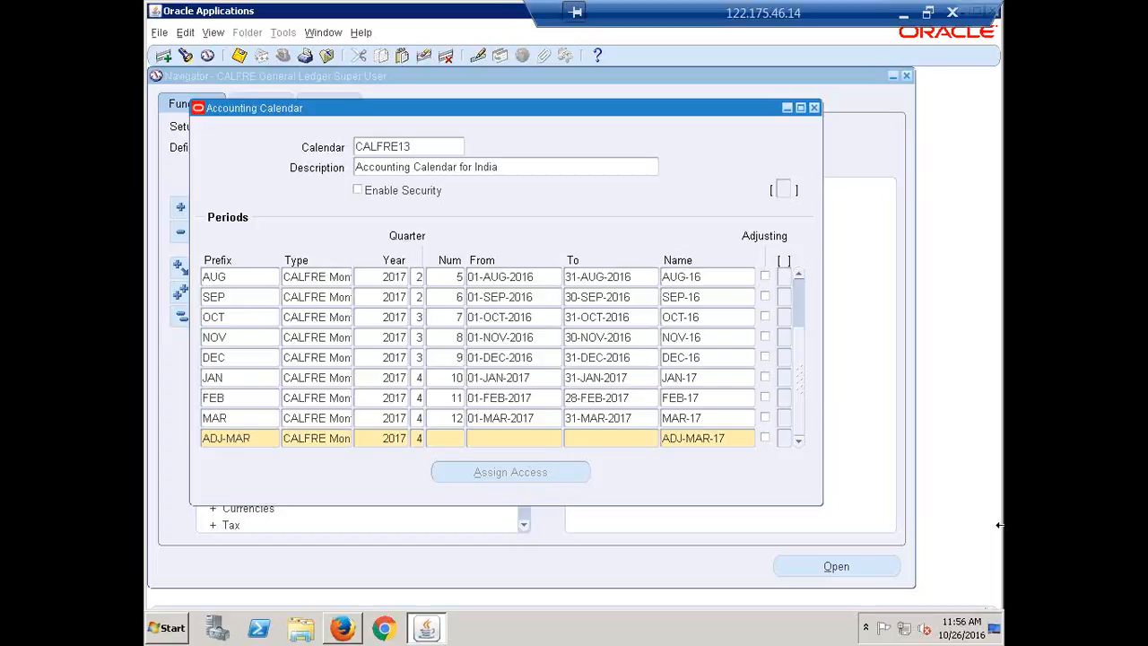
{"action": "type", "text": "13"}
Step: Set the ADJ-MAR period's dates from 01-MAR-2017 to 31-MAR-2017 and mark it as an adjusting period
{"action": "key", "text": "Tab"}
{"action": "key", "text": "shift+F5"}
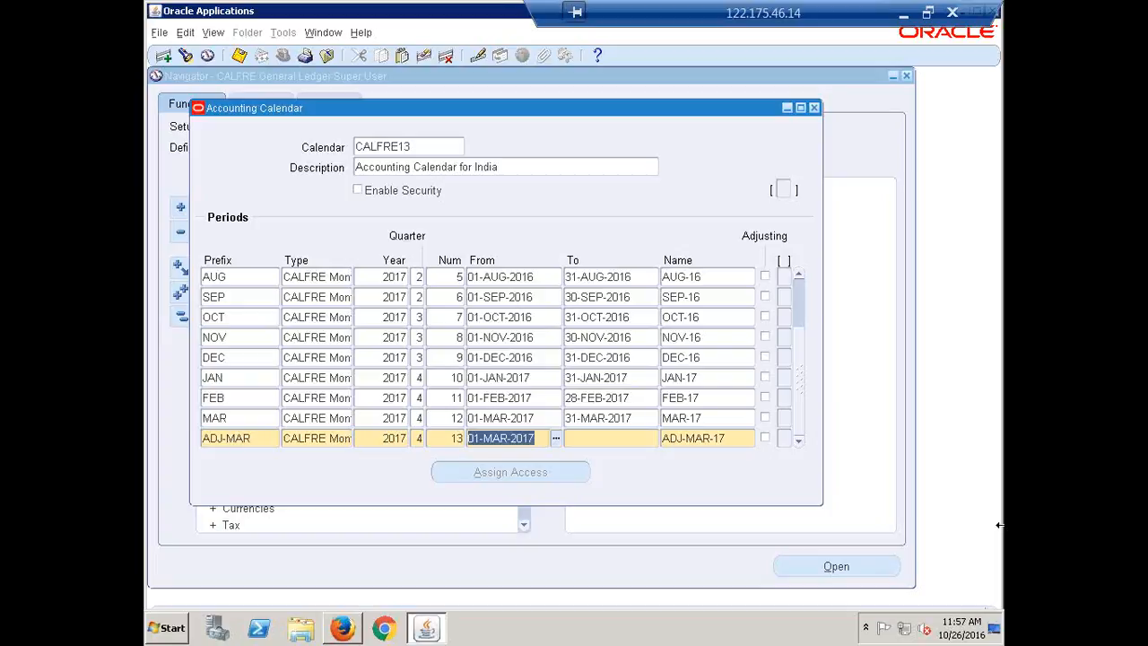
{"action": "key", "text": "Tab"}
{"action": "key", "text": "shift+F5"}
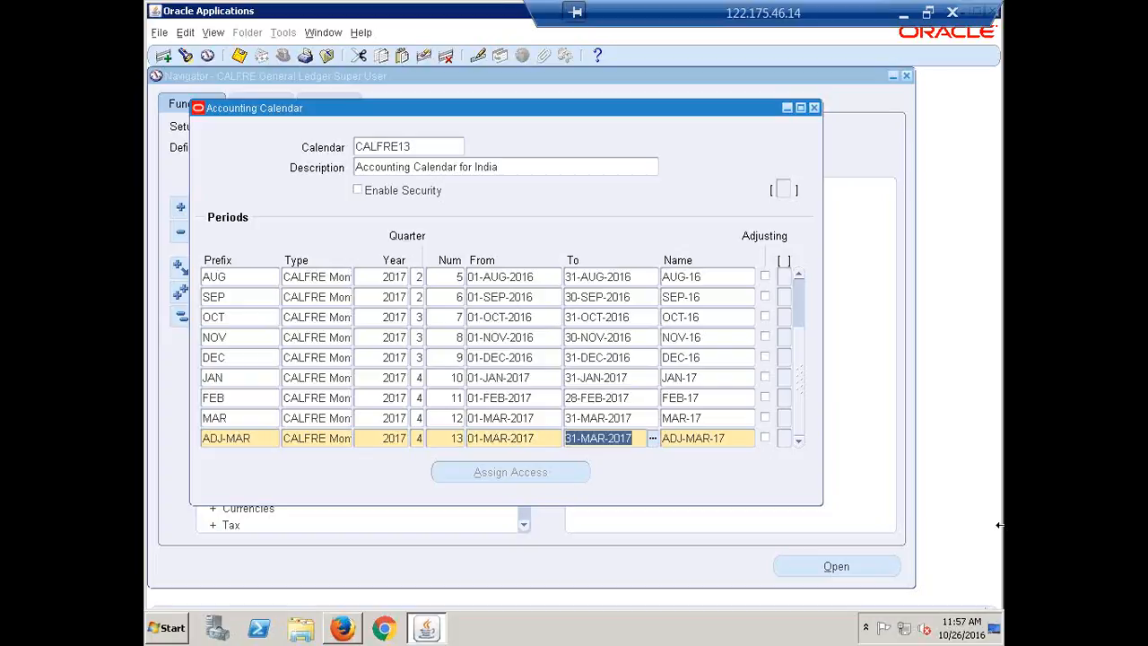
{"action": "key", "text": "Tab"}
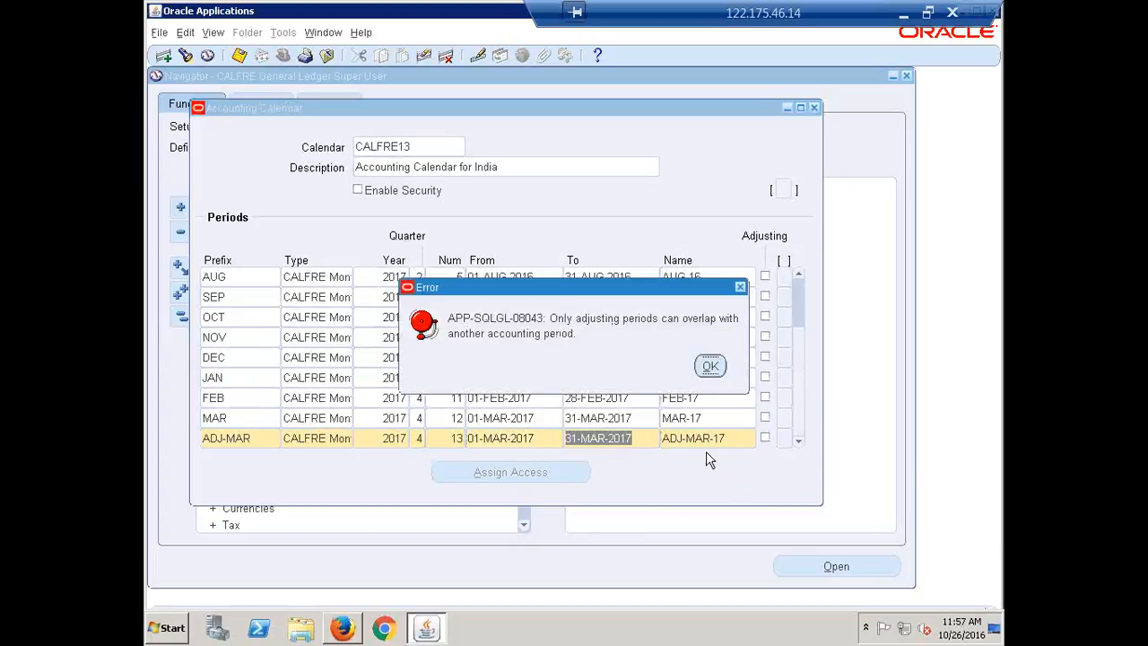
{"action": "left_click", "coordinate": [710, 366]}
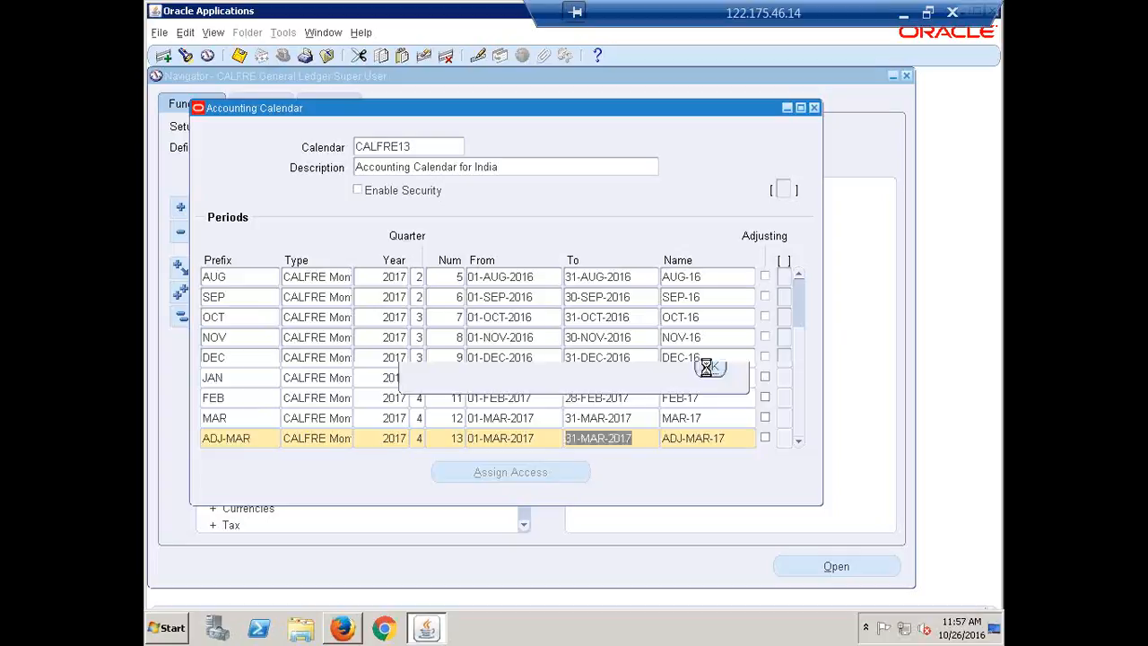
{"action": "left_click", "coordinate": [764, 437]}
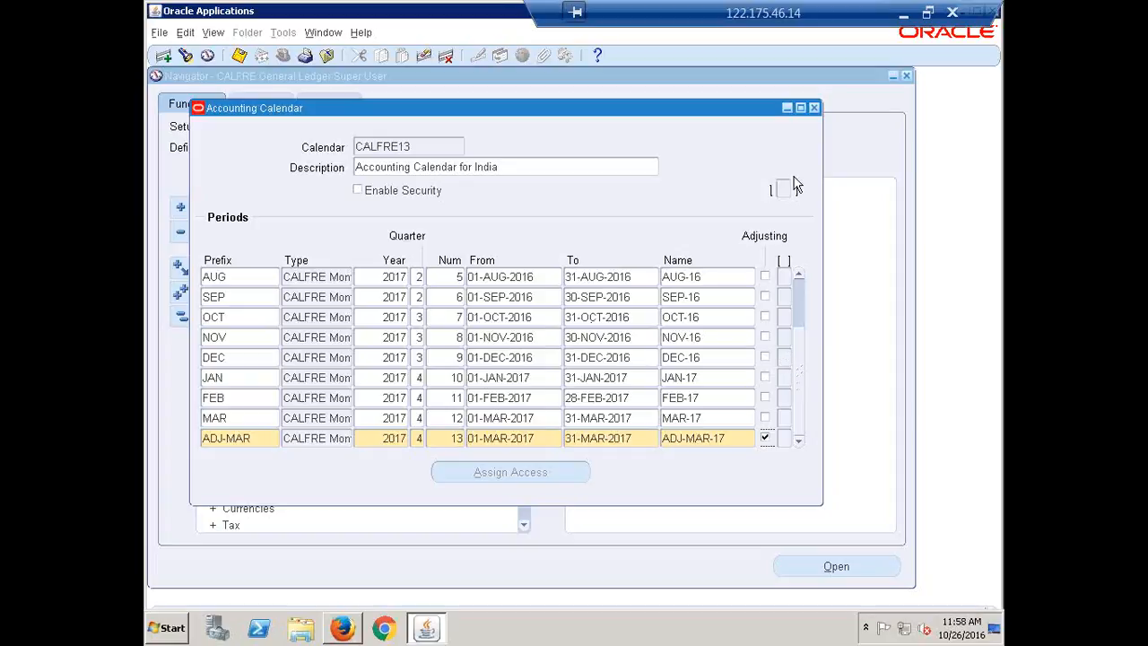
Step: Close the accounting calendar, validating only the current calendar, and collapse the whole navigator function list
{"action": "left_click", "coordinate": [814, 109]}
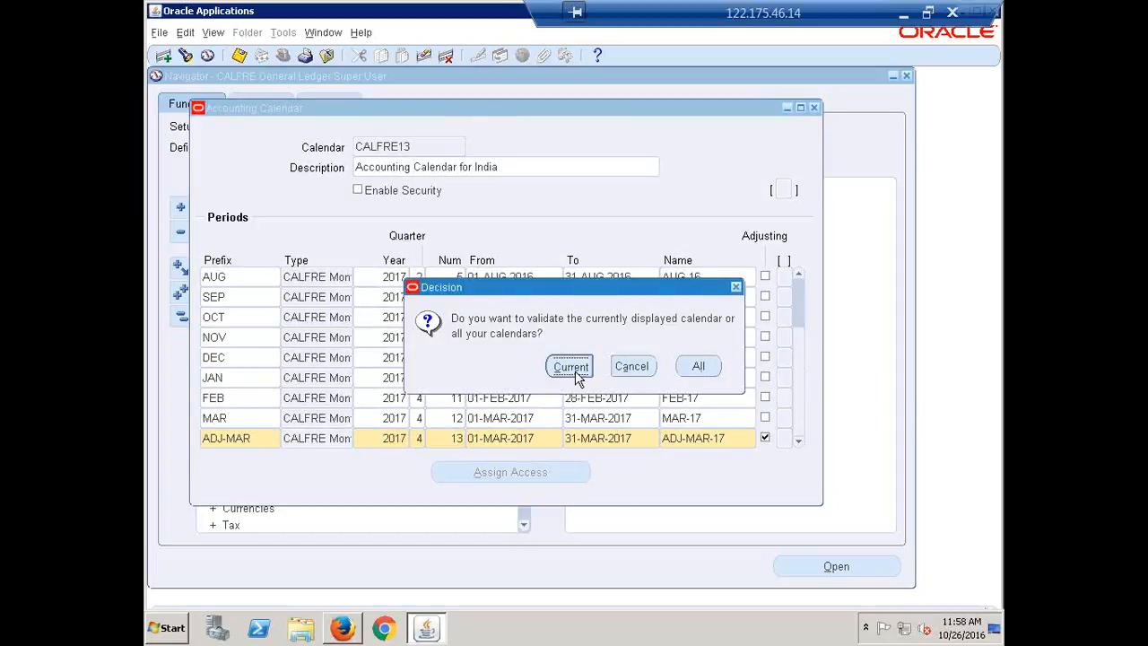
{"action": "left_click", "coordinate": [572, 366]}
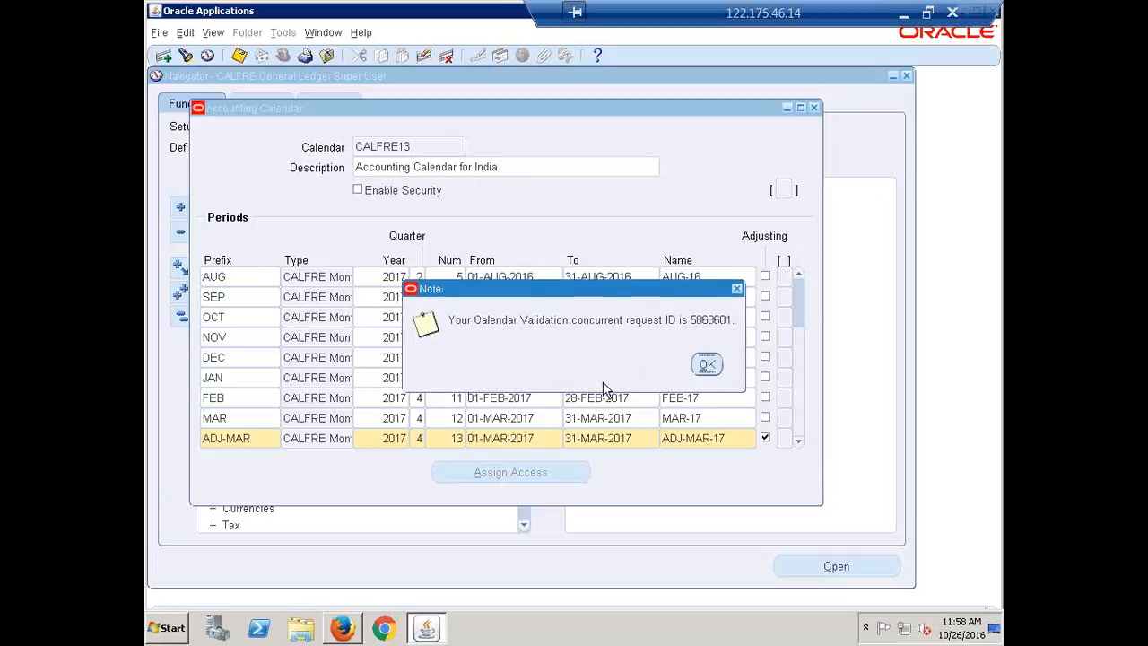
{"action": "key", "text": "Return"}
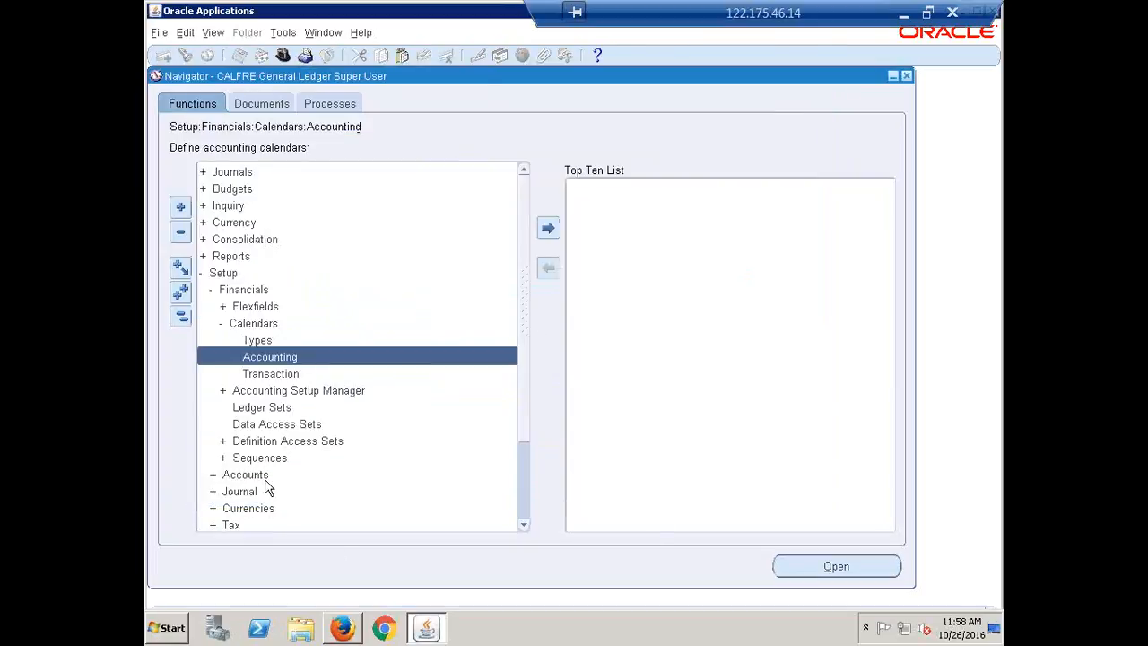
{"action": "left_click", "coordinate": [181, 314]}
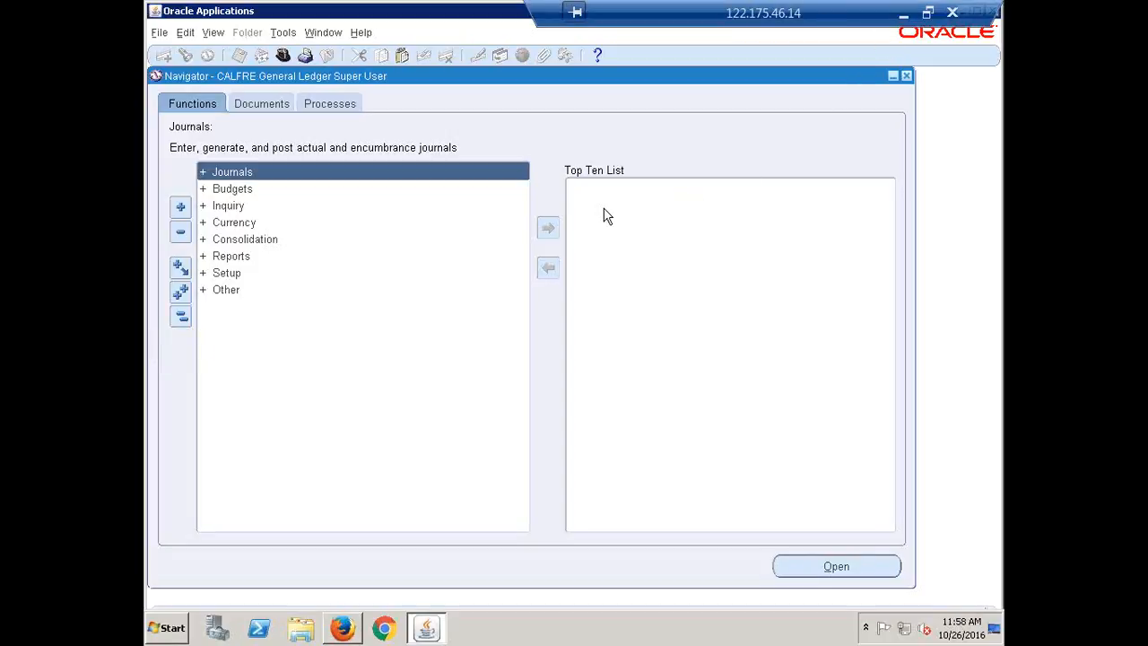
Step: Switch to Recap.xlsx in Excel and enter Done in column B for Create Period Type and Create Accounting Calendar
{"action": "left_click", "coordinate": [902, 12]}
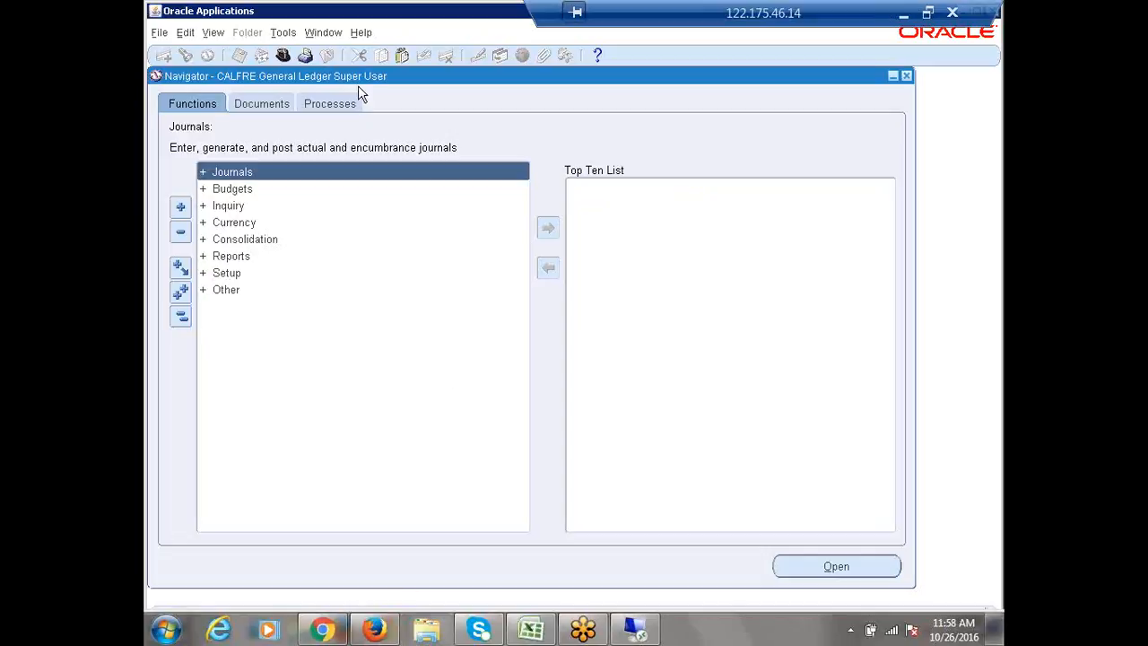
{"action": "left_click", "coordinate": [900, 14]}
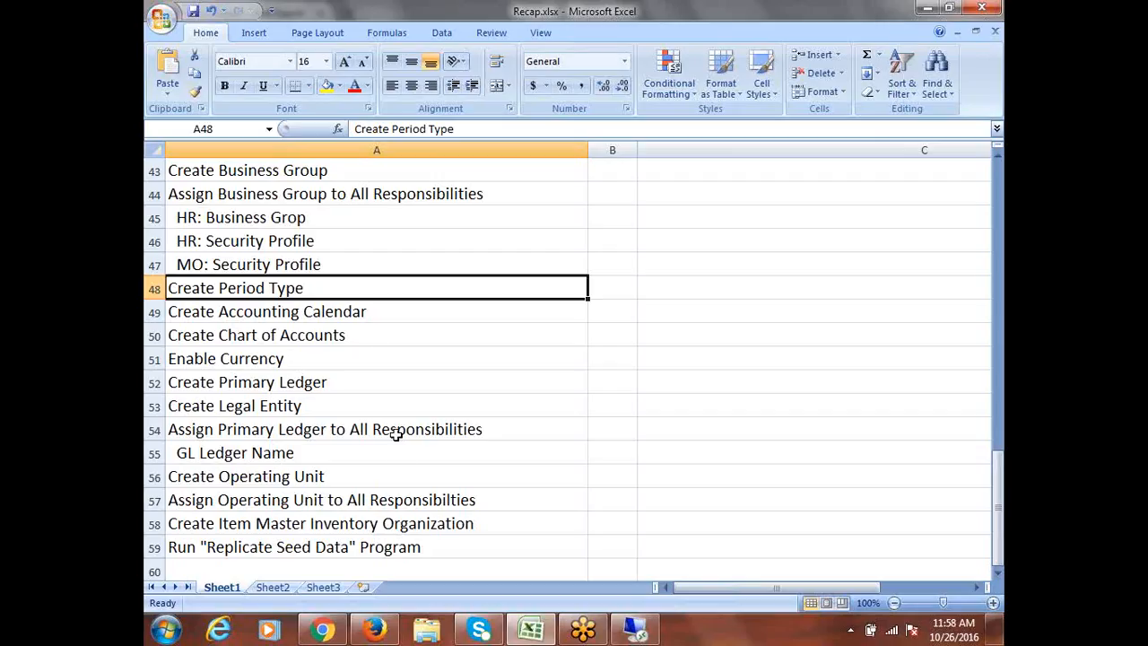
{"action": "key", "text": "Tab"}
{"action": "type", "text": "Done"}
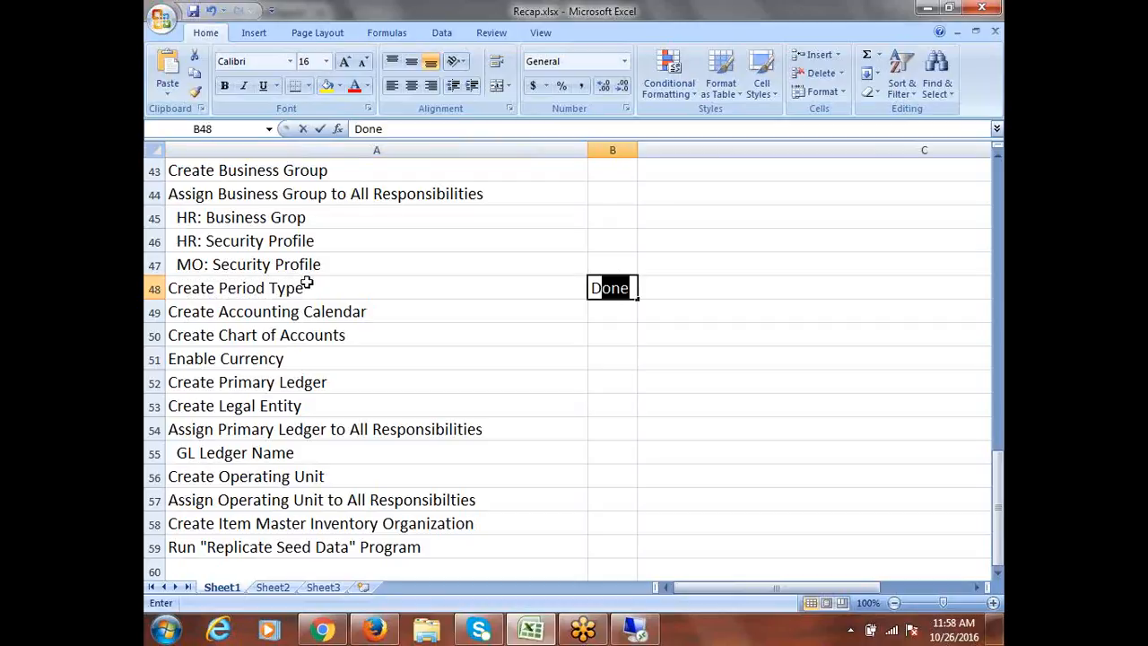
{"action": "left_click", "coordinate": [357, 310]}
{"action": "key", "text": "Tab"}
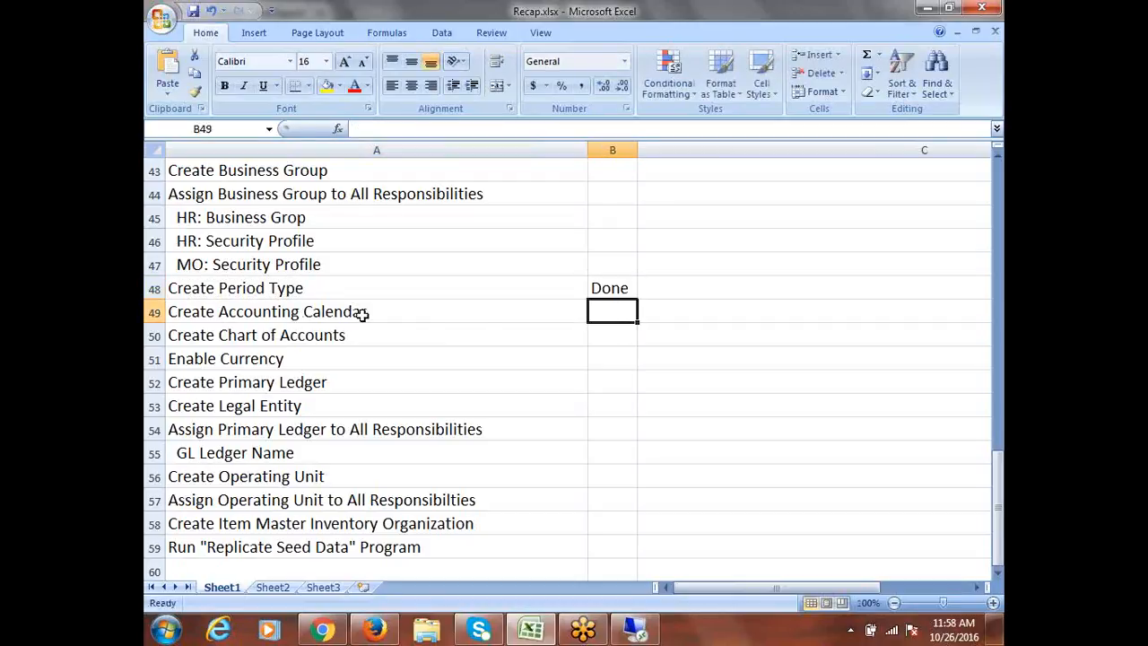
{"action": "type", "text": "D"}
{"action": "left_click", "coordinate": [346, 338]}
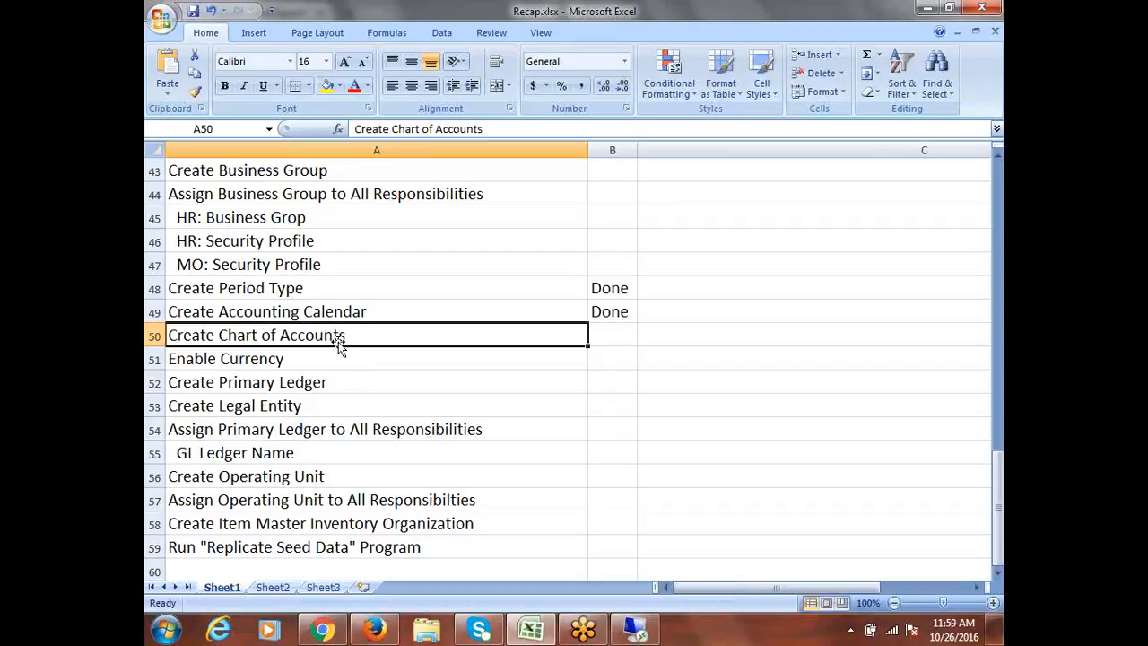
Step: Review the remaining setup tasks from Create Chart of Accounts through Run "Replicate Seed Data" Program
{"action": "scroll", "coordinate": [277, 412], "scroll_direction": "down", "scroll_amount": 2}
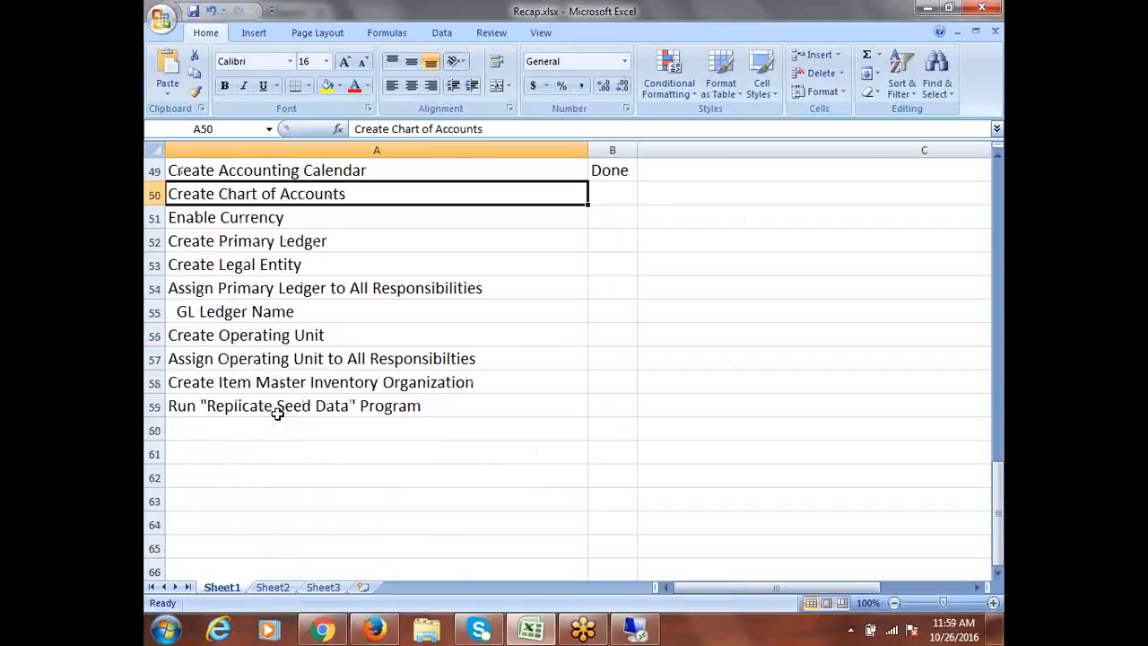
{"action": "scroll", "coordinate": [277, 413], "scroll_direction": "up", "scroll_amount": 1}
{"action": "scroll", "coordinate": [385, 537], "scroll_direction": "up", "scroll_amount": 1}
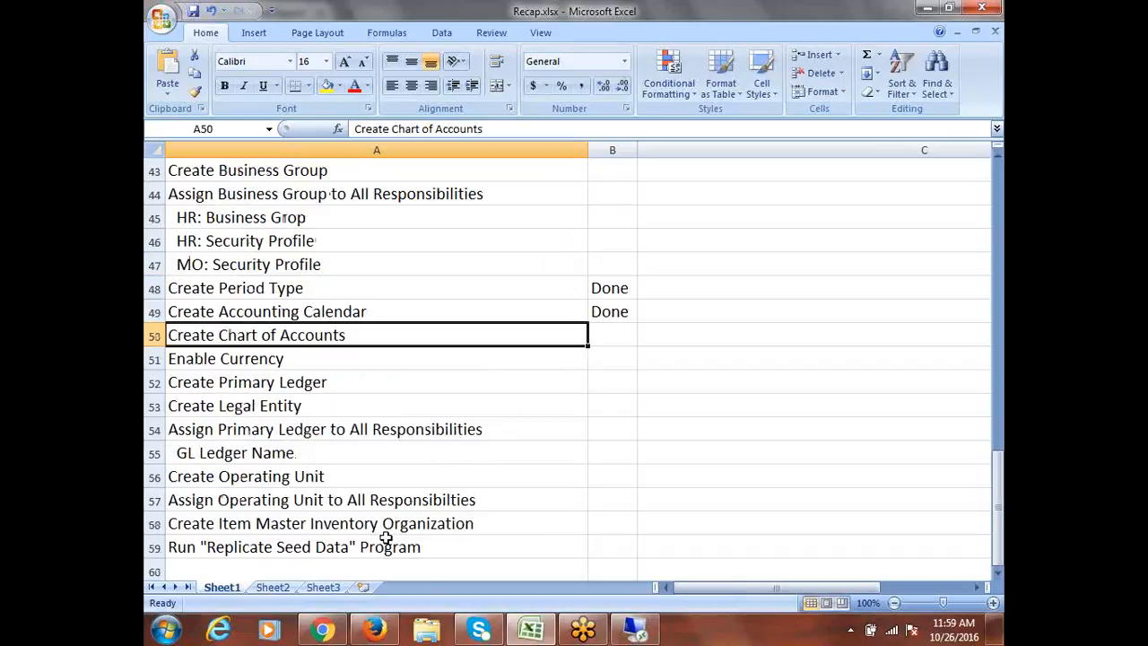
{"action": "scroll", "coordinate": [386, 537], "scroll_direction": "down", "scroll_amount": 1}
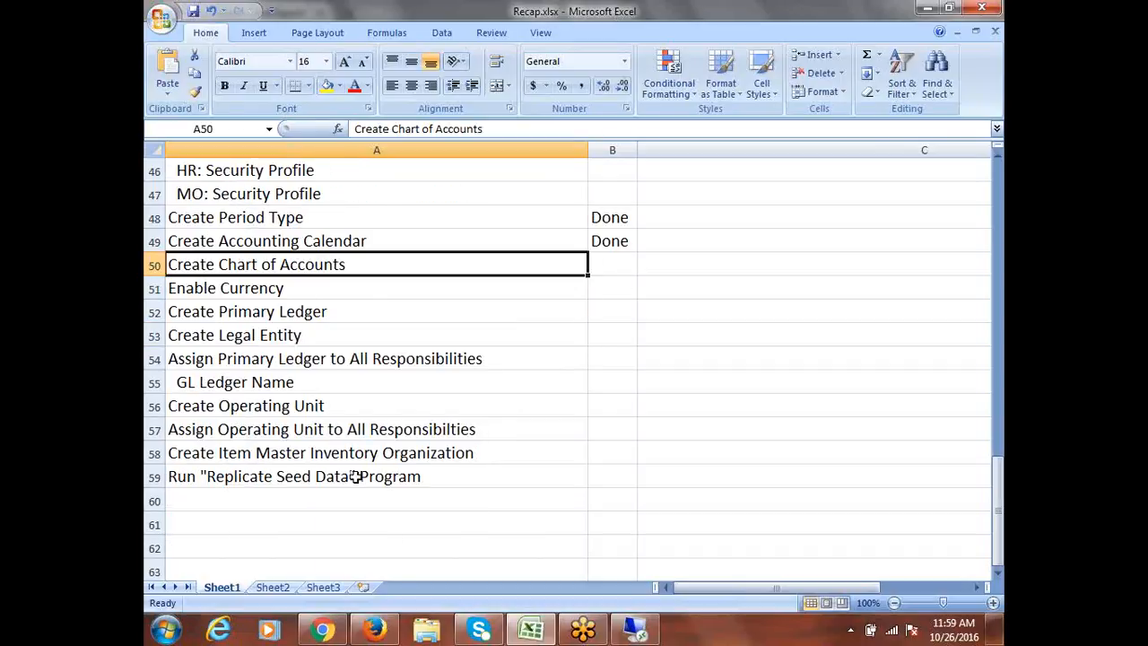
{"action": "left_click_drag", "start_coordinate": [358, 476], "coordinate": [333, 265]}
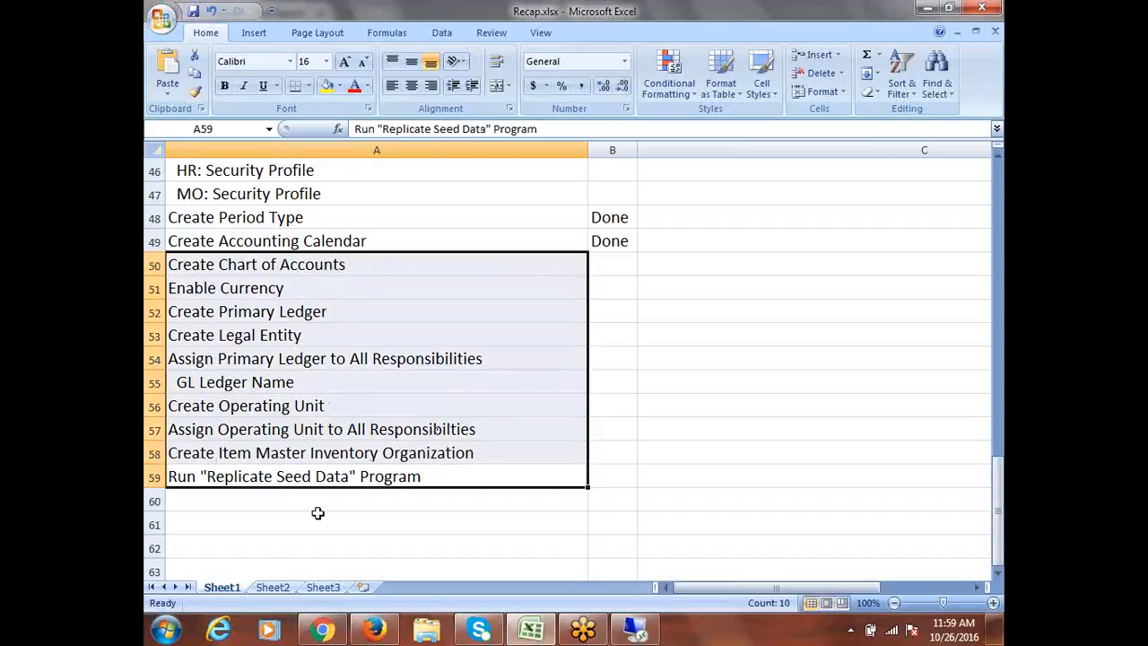
{"action": "left_click", "coordinate": [404, 480]}
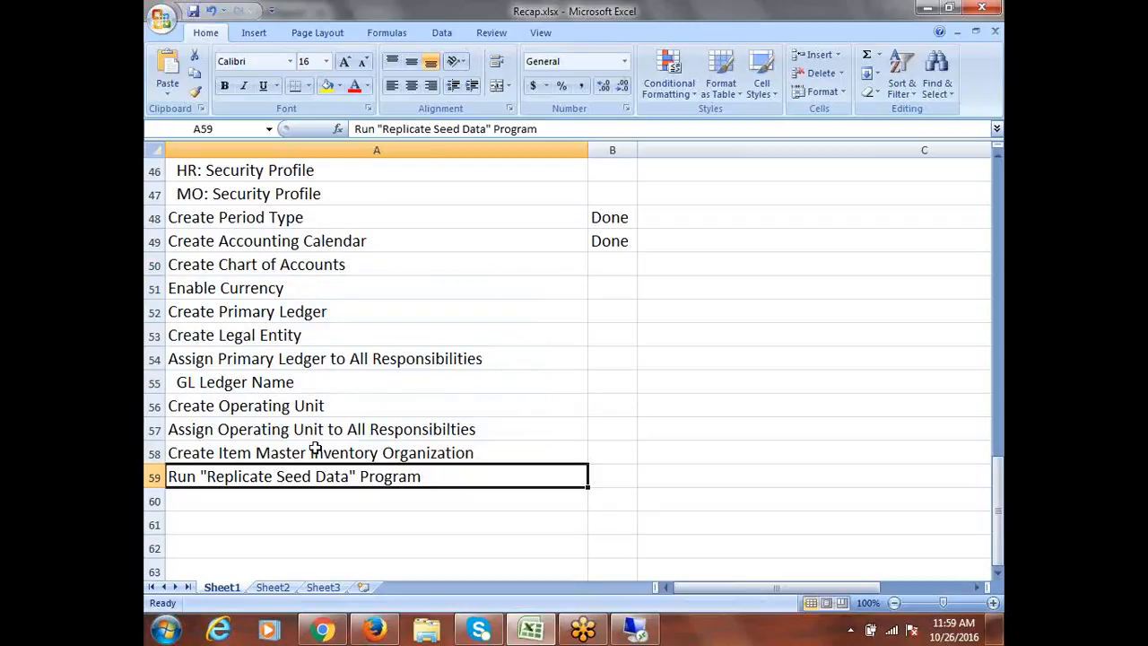